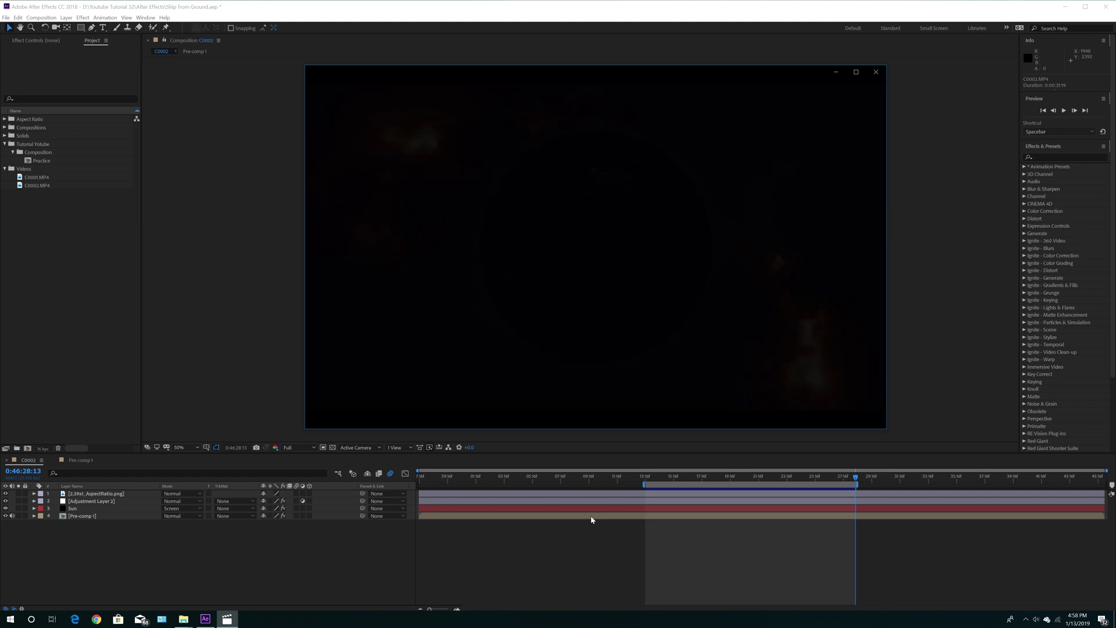
# Step: Preview the finished ship video at several points from beginning to end and close the player
pyautogui.moveTo(598, 401)
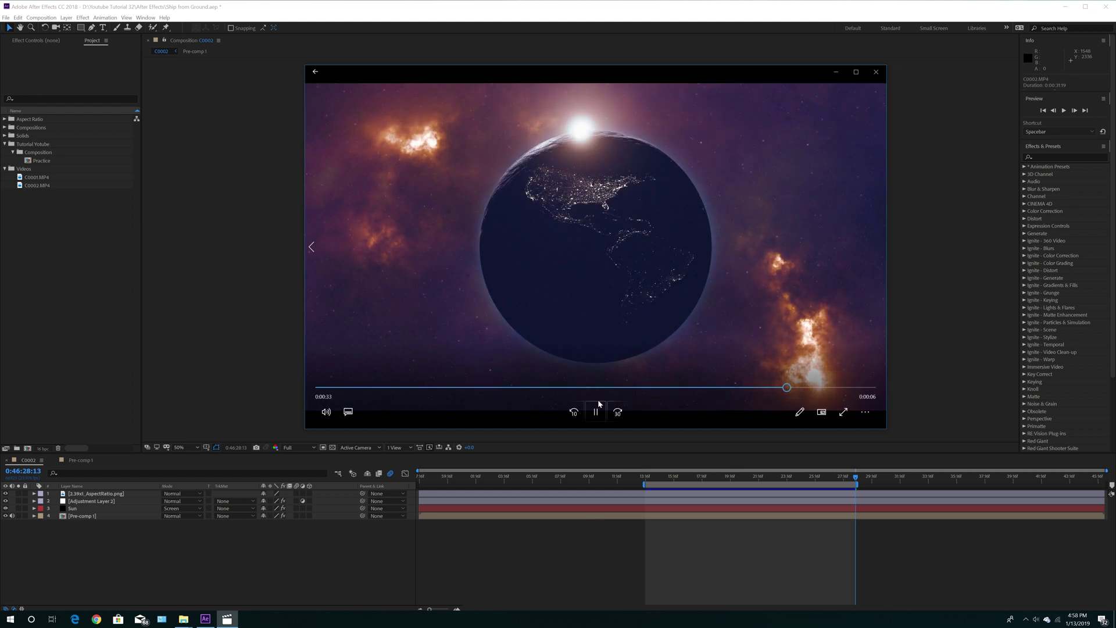
pyautogui.click(334, 388)
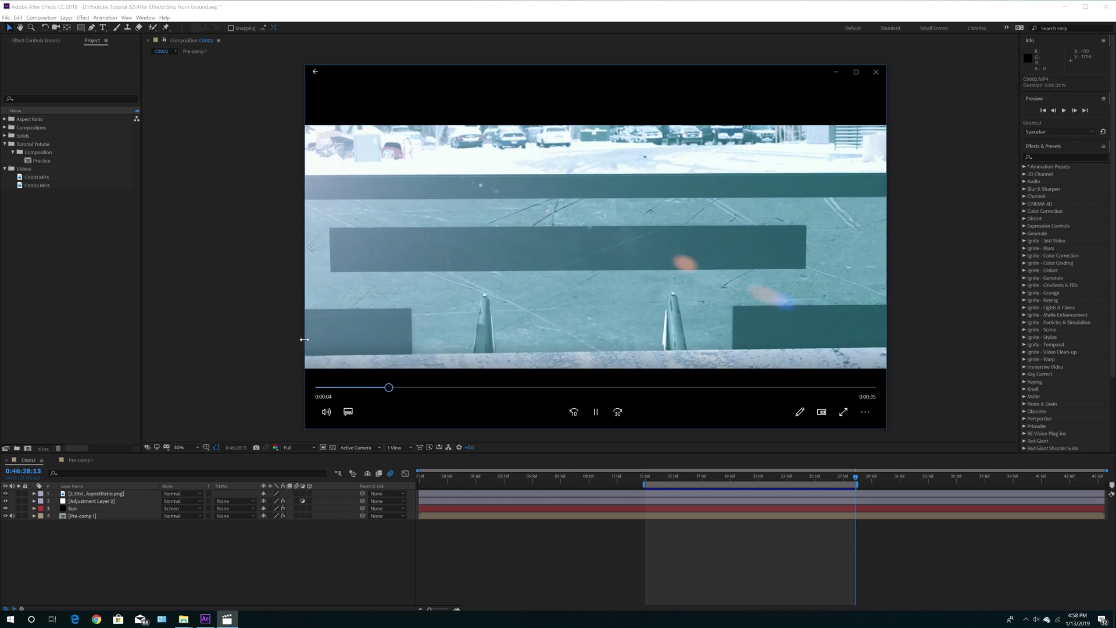
pyautogui.click(518, 387)
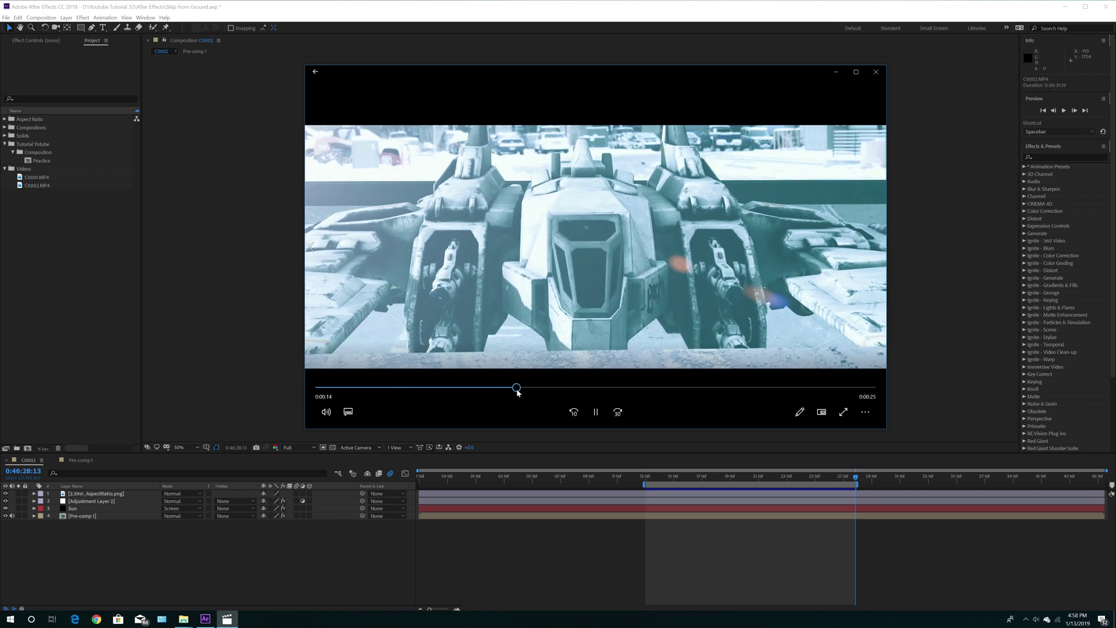
pyautogui.click(621, 387)
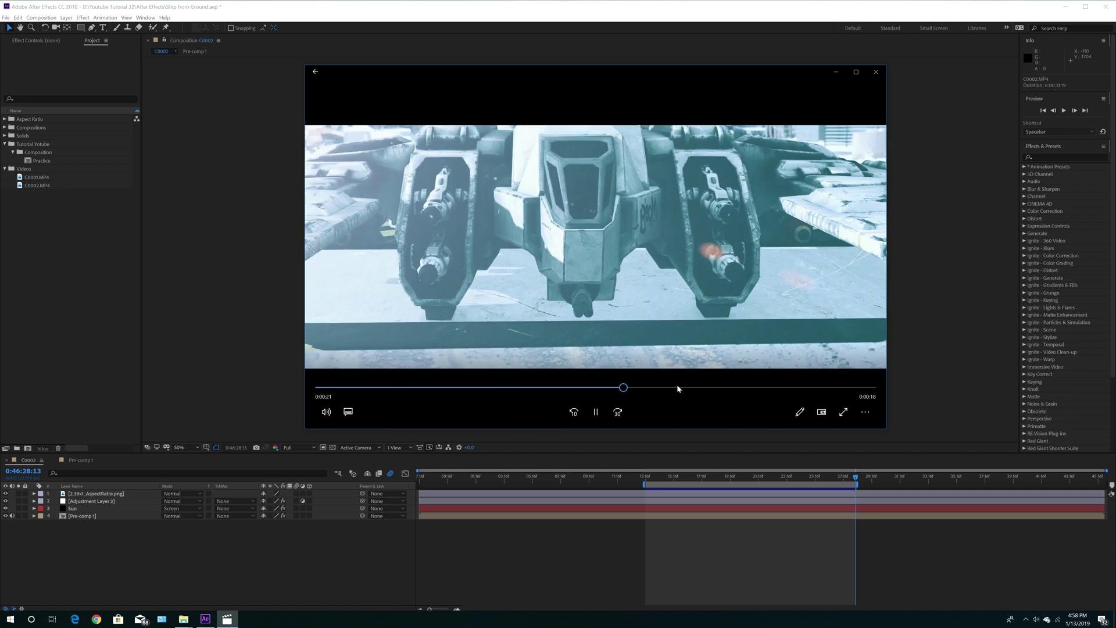
pyautogui.click(704, 388)
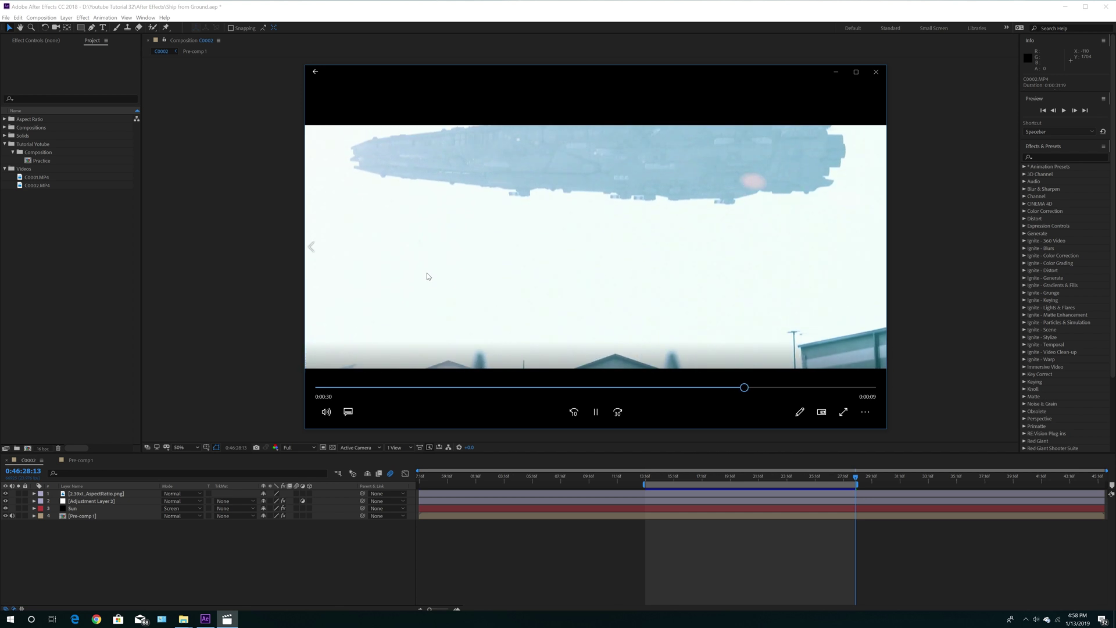
pyautogui.click(875, 73)
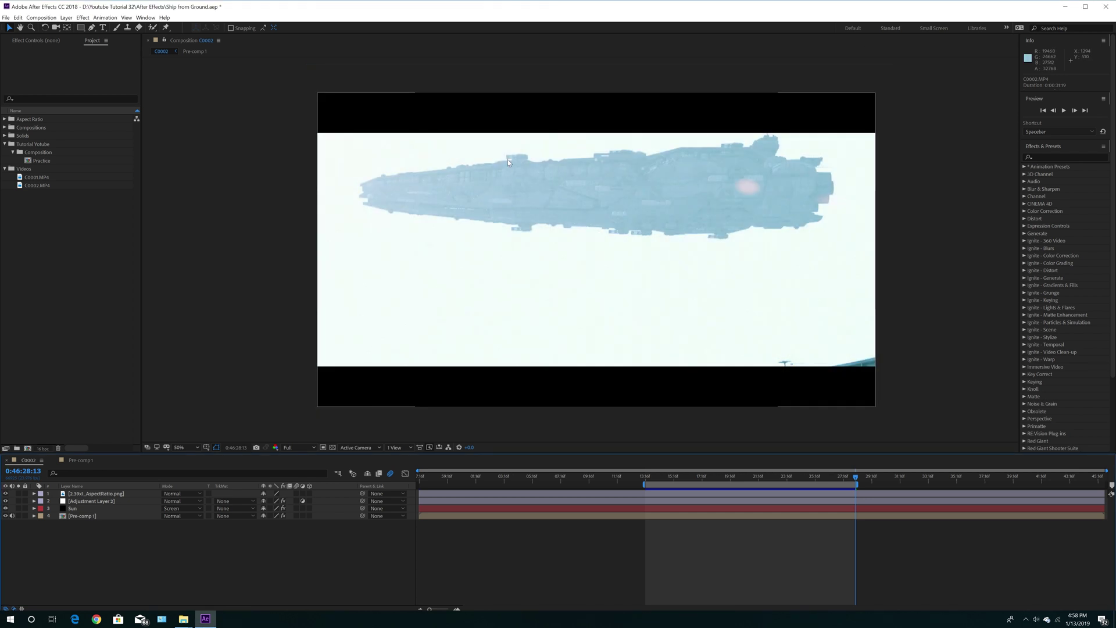
# Step: Create a new composition named "Ship Bay" inside the project's Composition folder
pyautogui.click(43, 154)
pyautogui.click(42, 18)
pyautogui.click(39, 27)
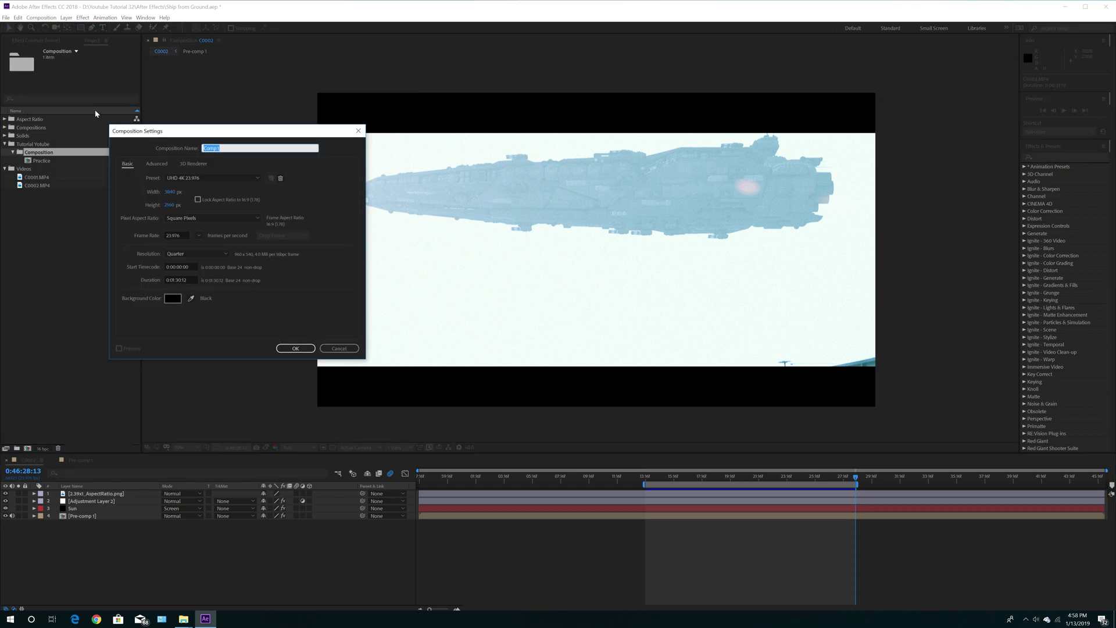
pyautogui.write('Ship Bay')
pyautogui.click(298, 349)
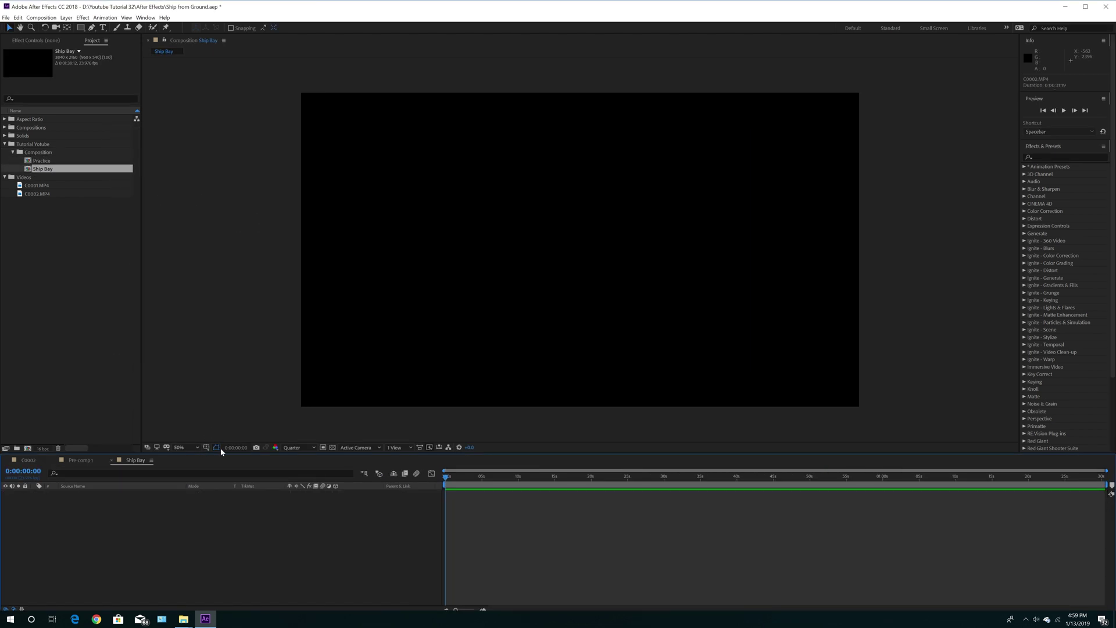
# Step: Switch to File Explorer and look through Youtube Tutorial Folder 32 for the supplied Footage and OBJ folders
pyautogui.click(33, 194)
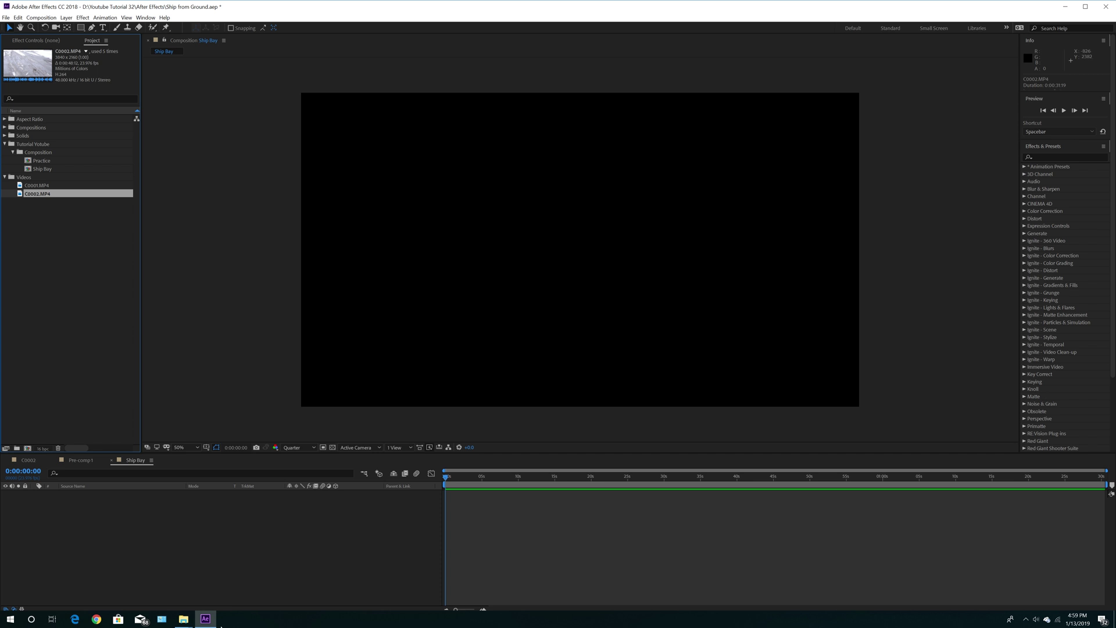
pyautogui.moveTo(183, 618)
pyautogui.click(155, 587)
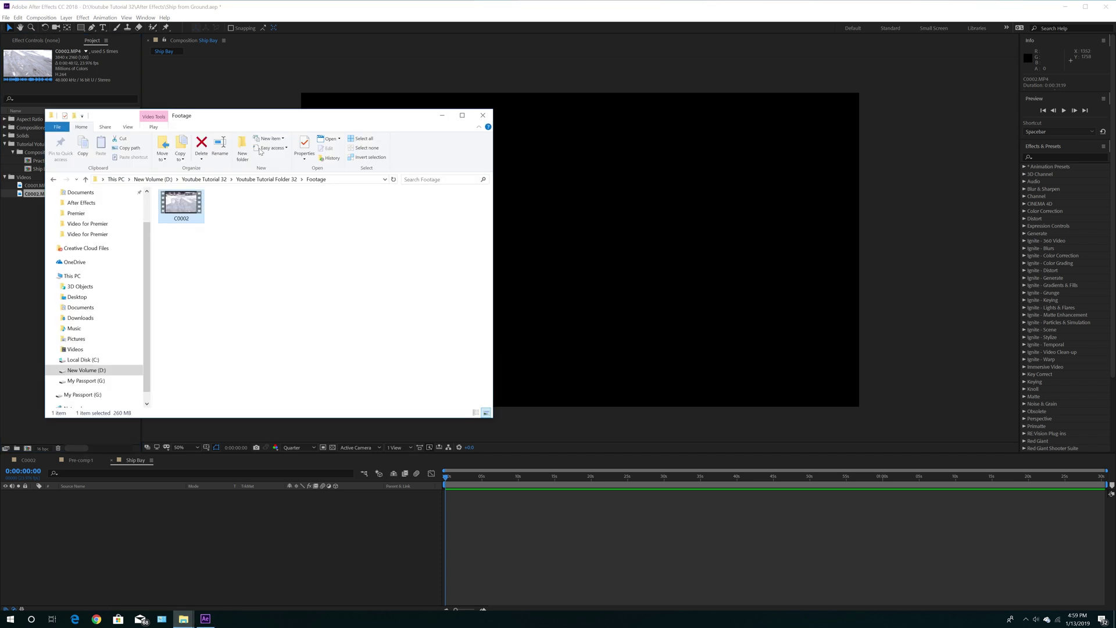
pyautogui.click(204, 180)
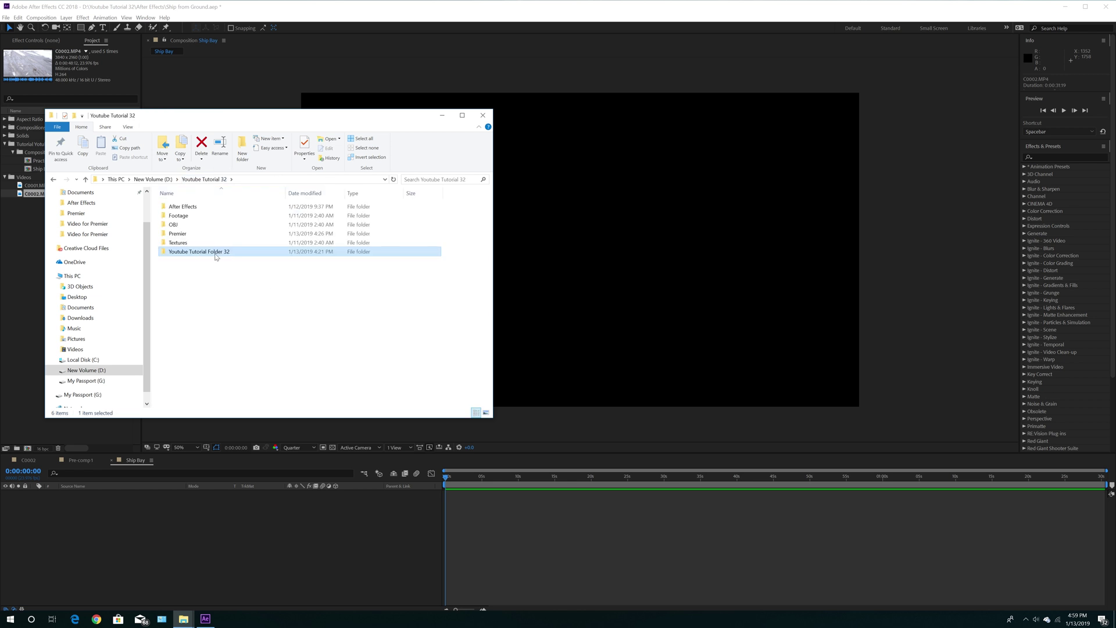
pyautogui.doubleClick(215, 254)
pyautogui.doubleClick(175, 208)
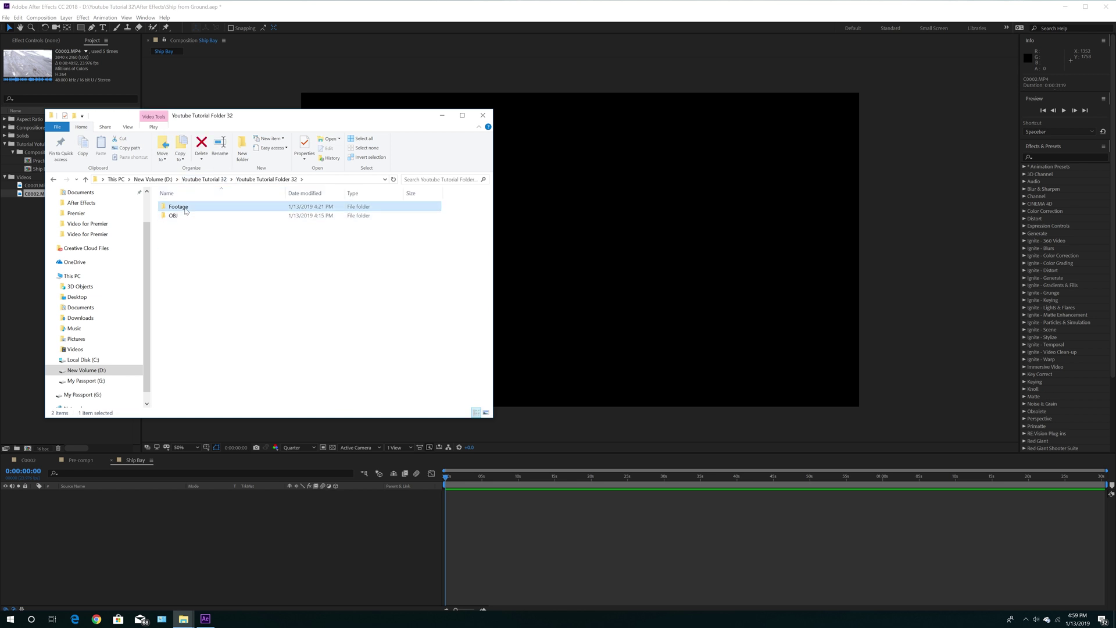
pyautogui.click(185, 210)
pyautogui.click(442, 115)
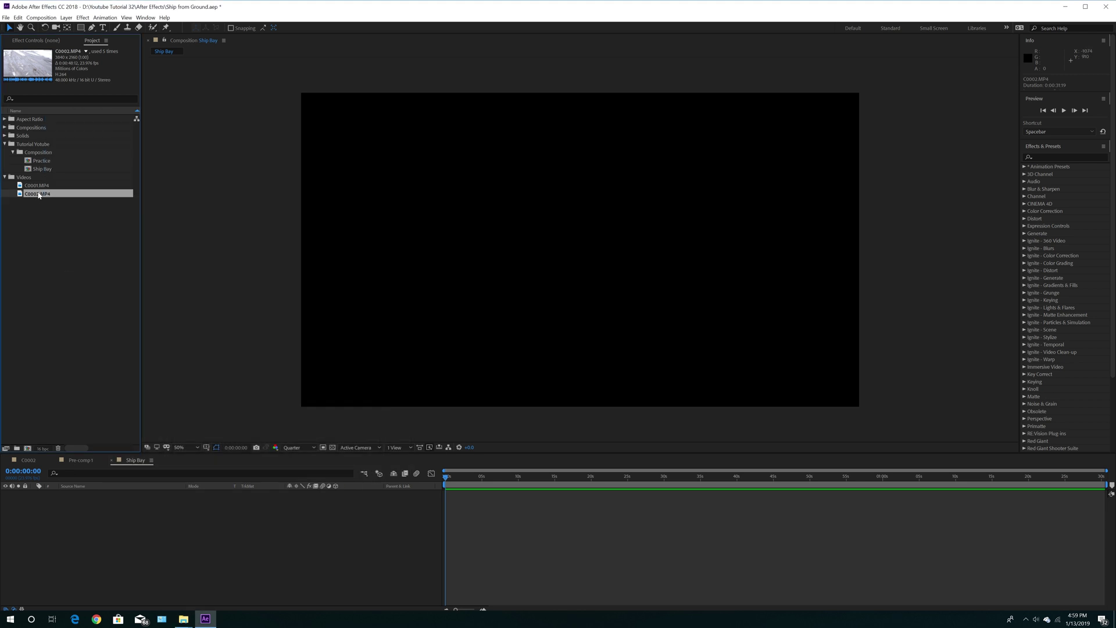
# Step: Add C0002.MP4 to the Ship Bay timeline, trimmed from 0:00:02:08 to 0:00:45:00 and shifted to the composition start
pyautogui.moveTo(36, 196); pyautogui.dragTo(43, 513)
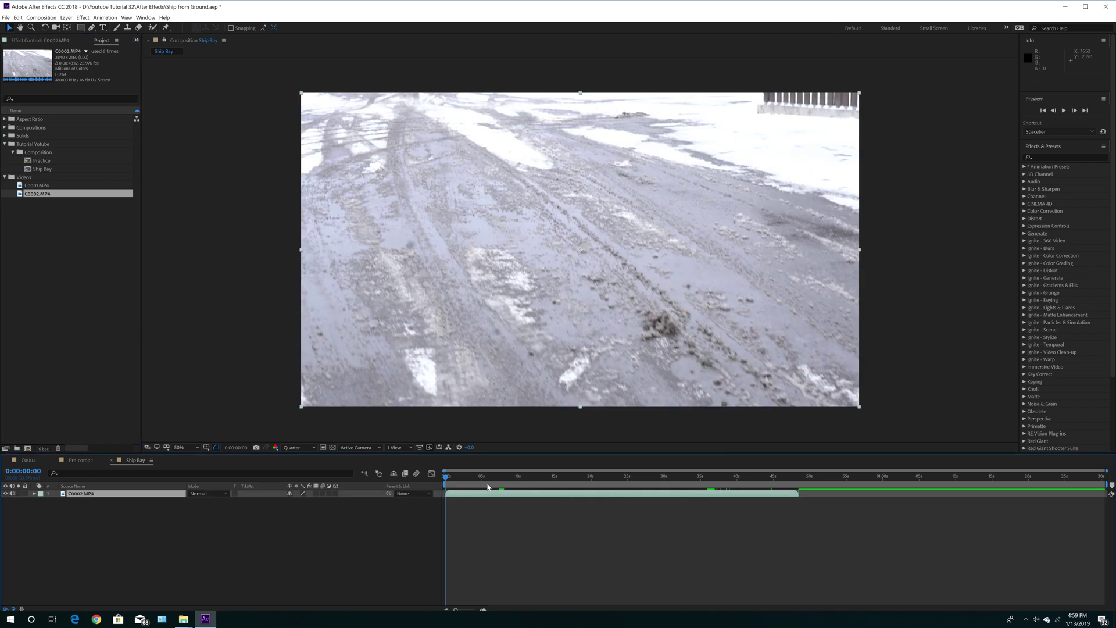
pyautogui.moveTo(450, 479)
pyautogui.mouseDown()
pyautogui.moveTo(483, 482)
pyautogui.moveTo(462, 485)
pyautogui.mouseUp()
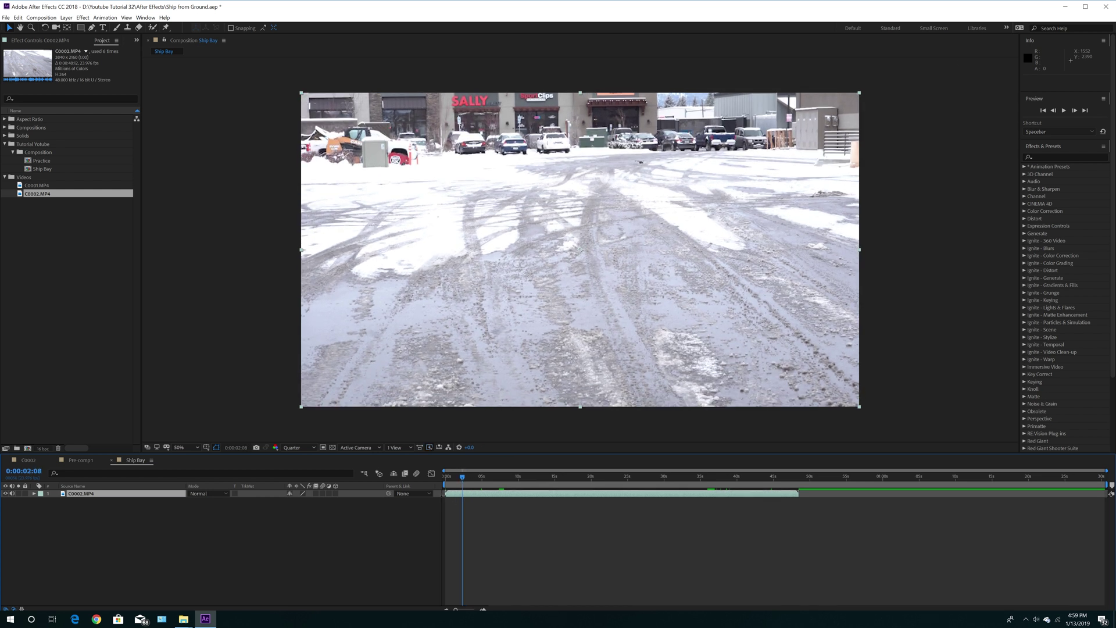
pyautogui.moveTo(446, 494); pyautogui.dragTo(457, 494)
pyautogui.moveTo(623, 484); pyautogui.dragTo(775, 493)
pyautogui.moveTo(584, 494); pyautogui.dragTo(567, 496)
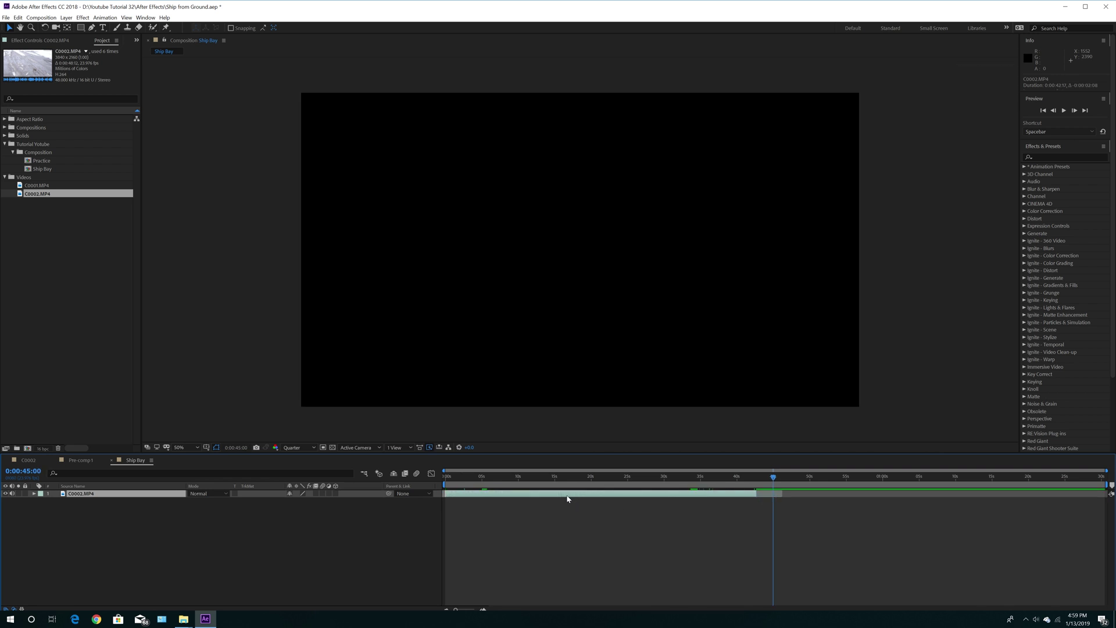
# Step: End the work area at 0:00:34:07 and set the composition preview resolution to Full
pyautogui.moveTo(479, 469); pyautogui.dragTo(696, 495)
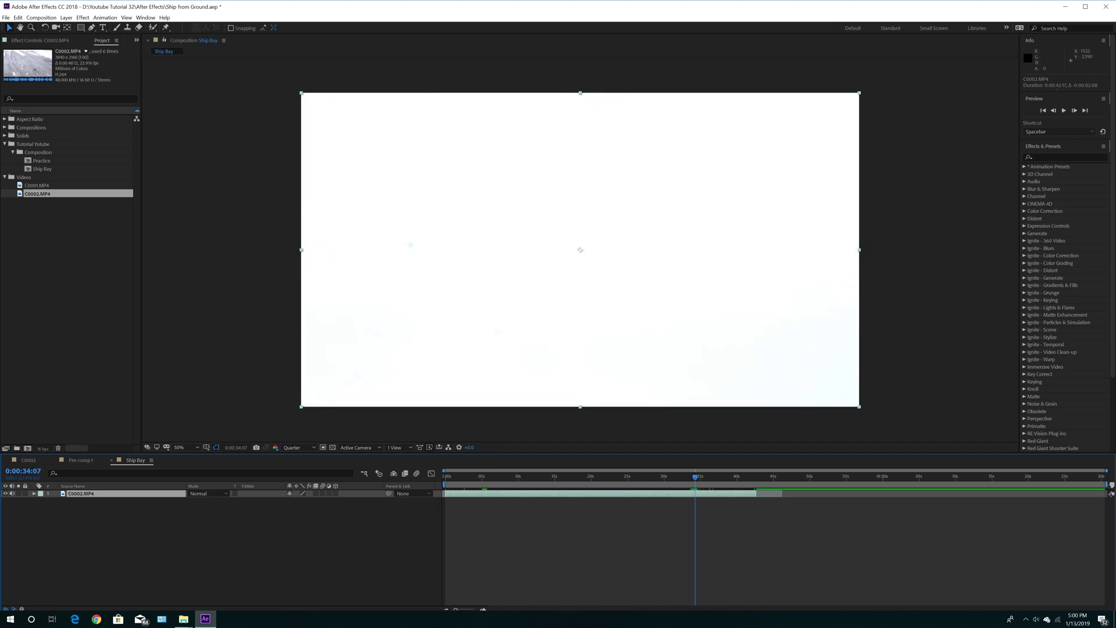
pyautogui.moveTo(1110, 494); pyautogui.dragTo(443, 512)
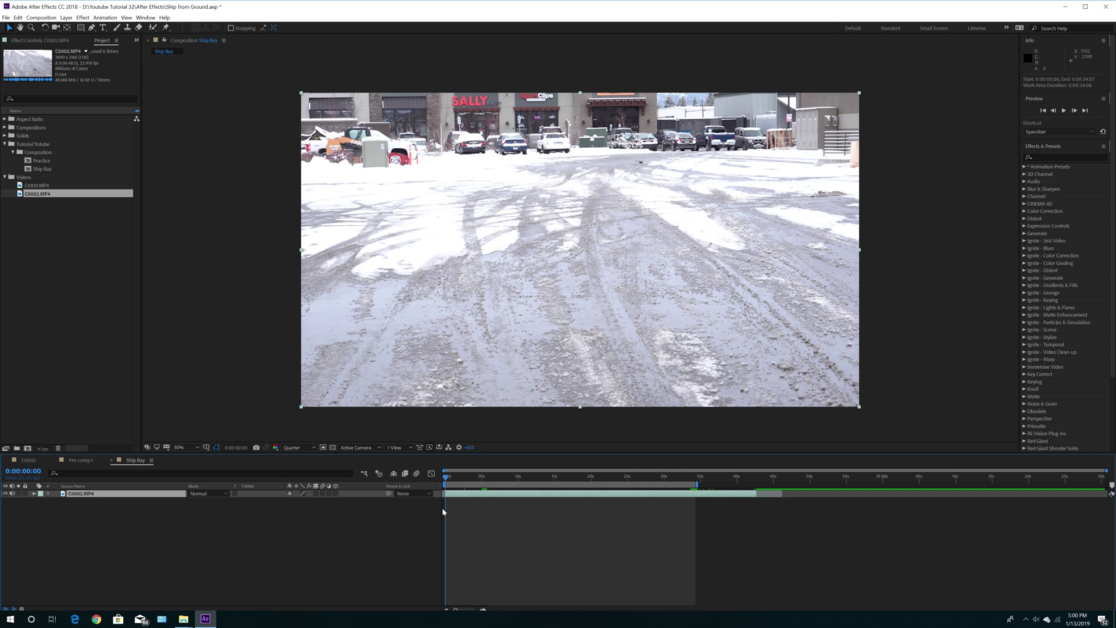
pyautogui.click(295, 448)
pyautogui.click(295, 469)
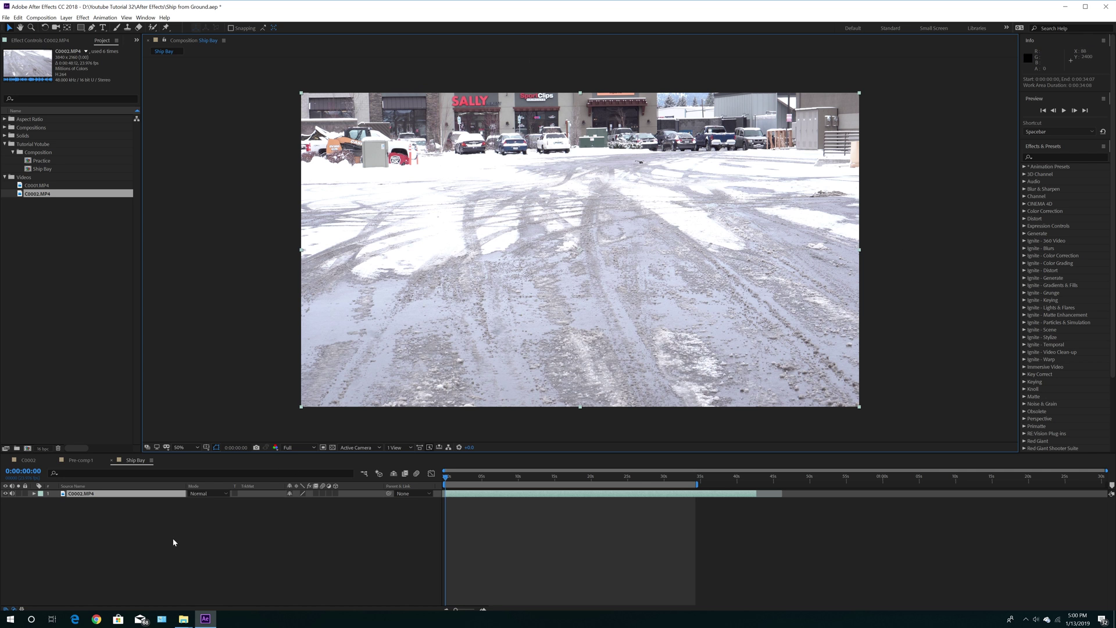
# Step: Start 3D camera tracking on the C0002.MP4 layer with Render Track Points enabled, and cancel the analysis
pyautogui.click(106, 17)
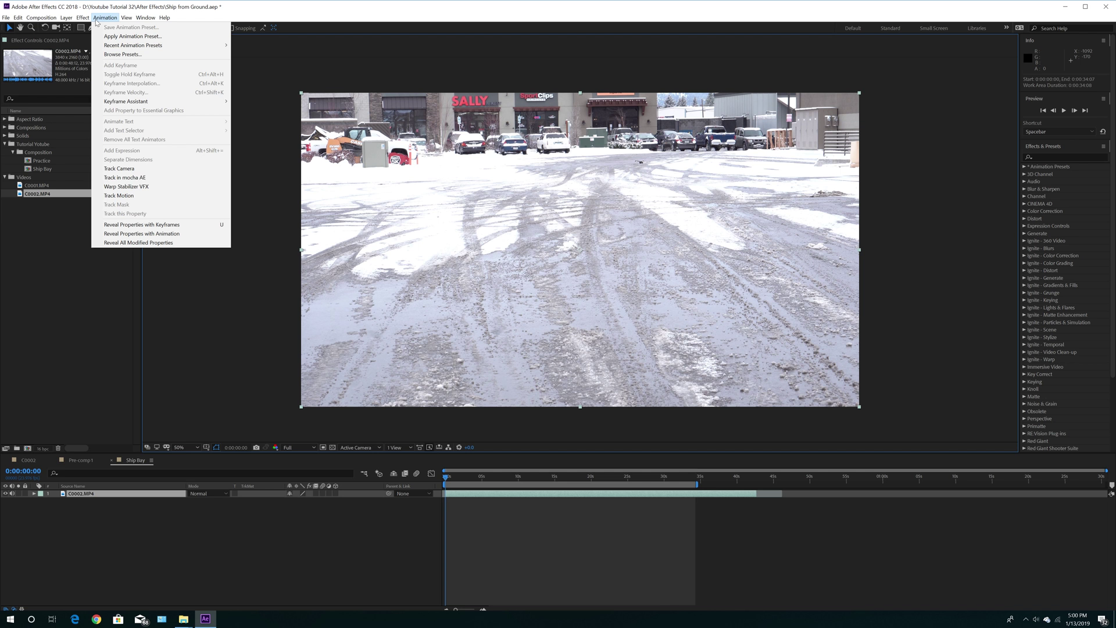
pyautogui.click(130, 169)
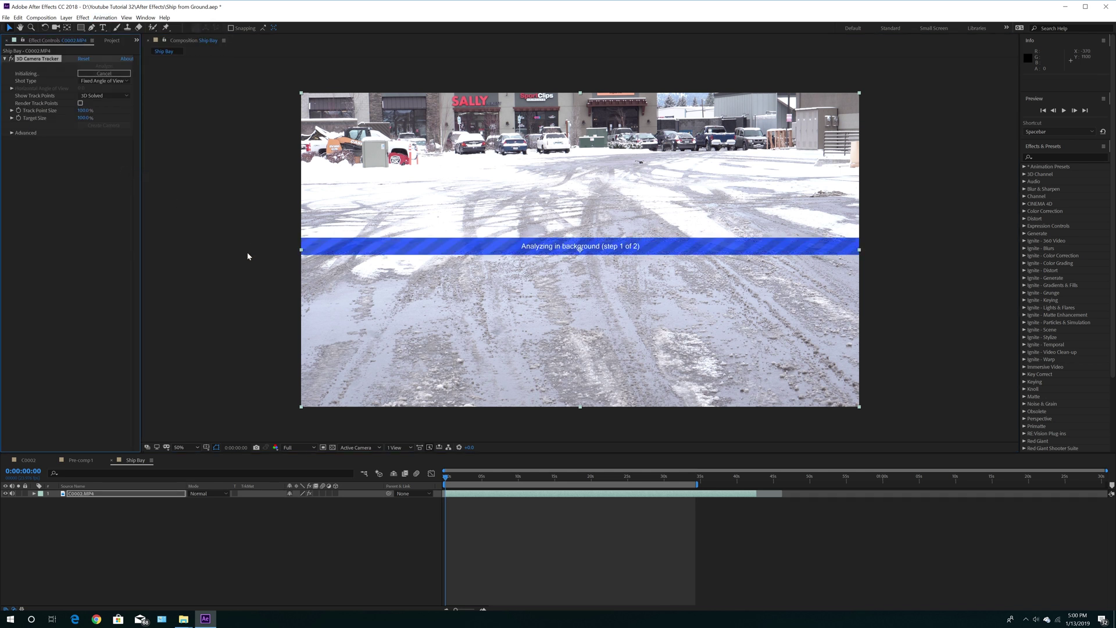
pyautogui.click(81, 103)
pyautogui.click(116, 81)
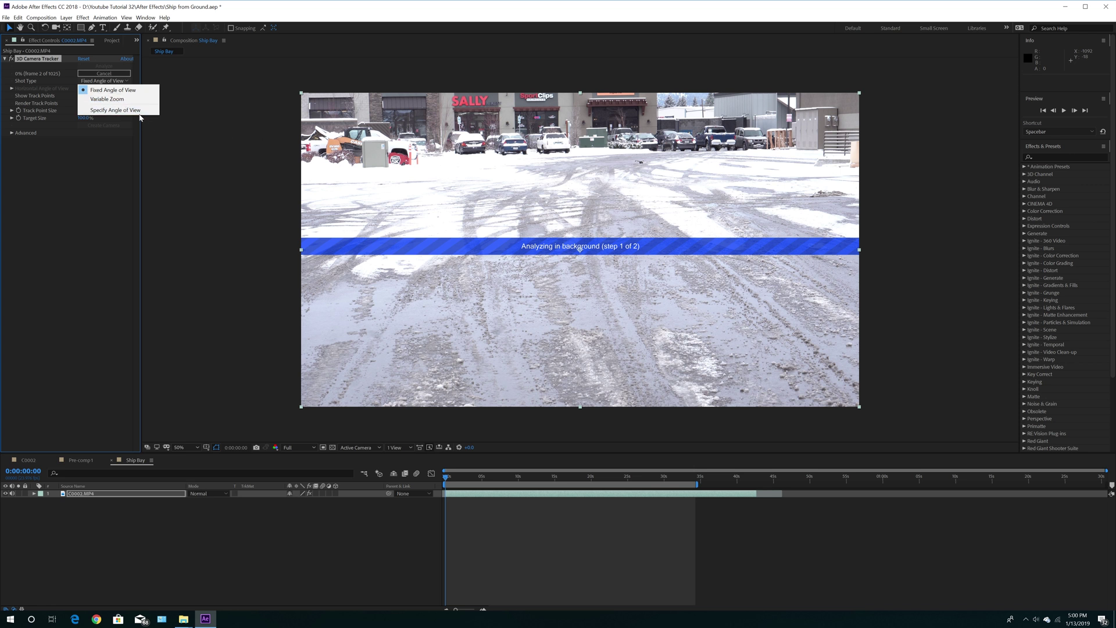
pyautogui.click(92, 167)
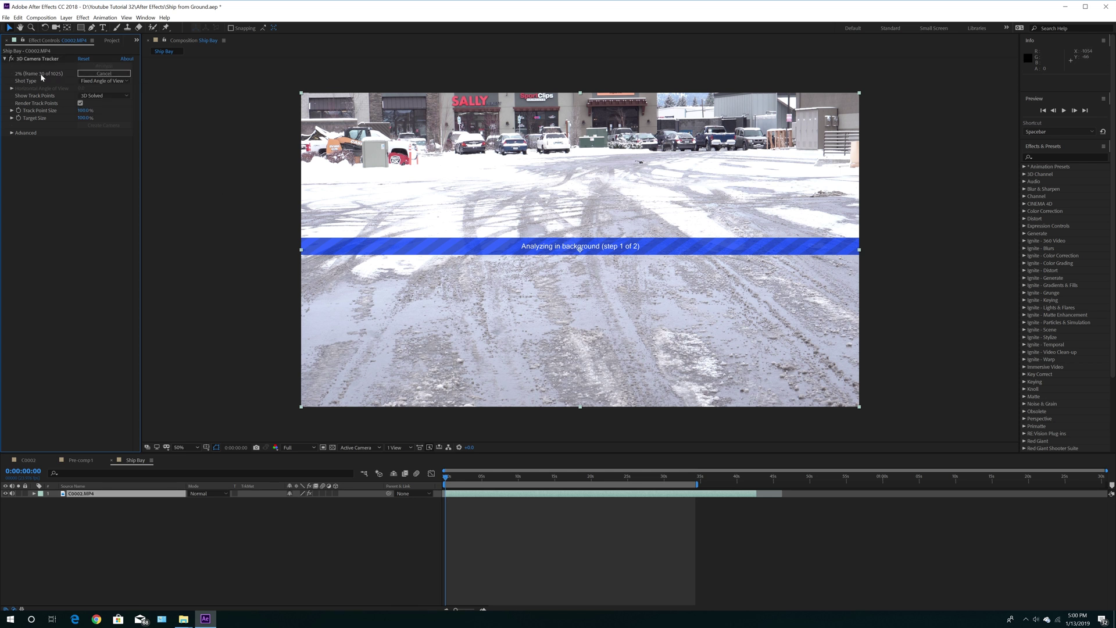
pyautogui.click(106, 73)
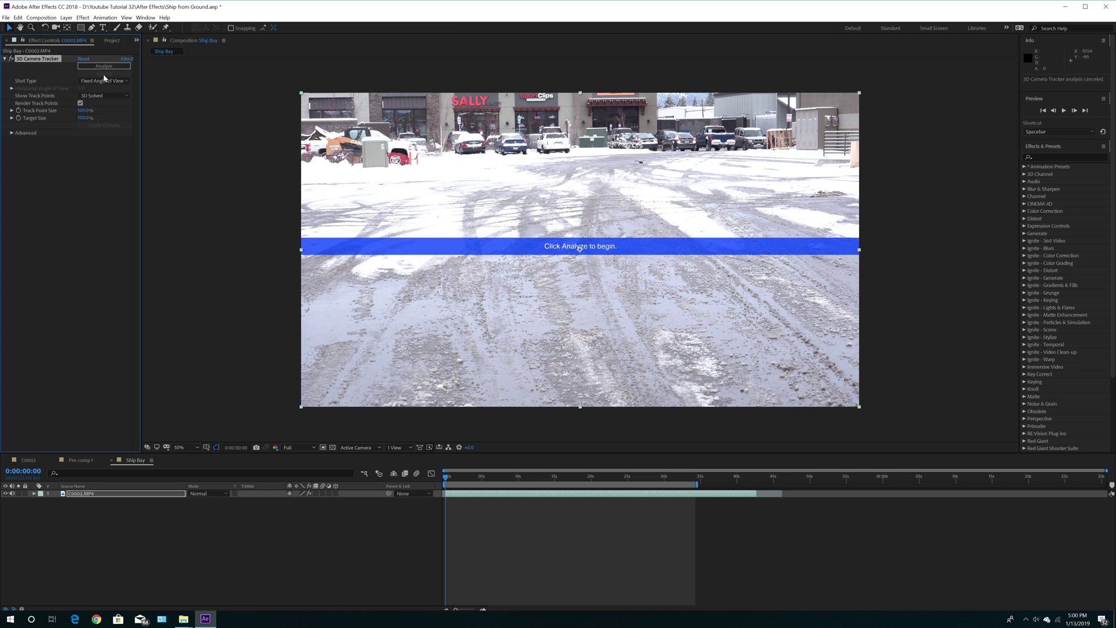
# Step: Hide the untracked C0002.MP4 layer in the Ship Bay composition
pyautogui.click(80, 461)
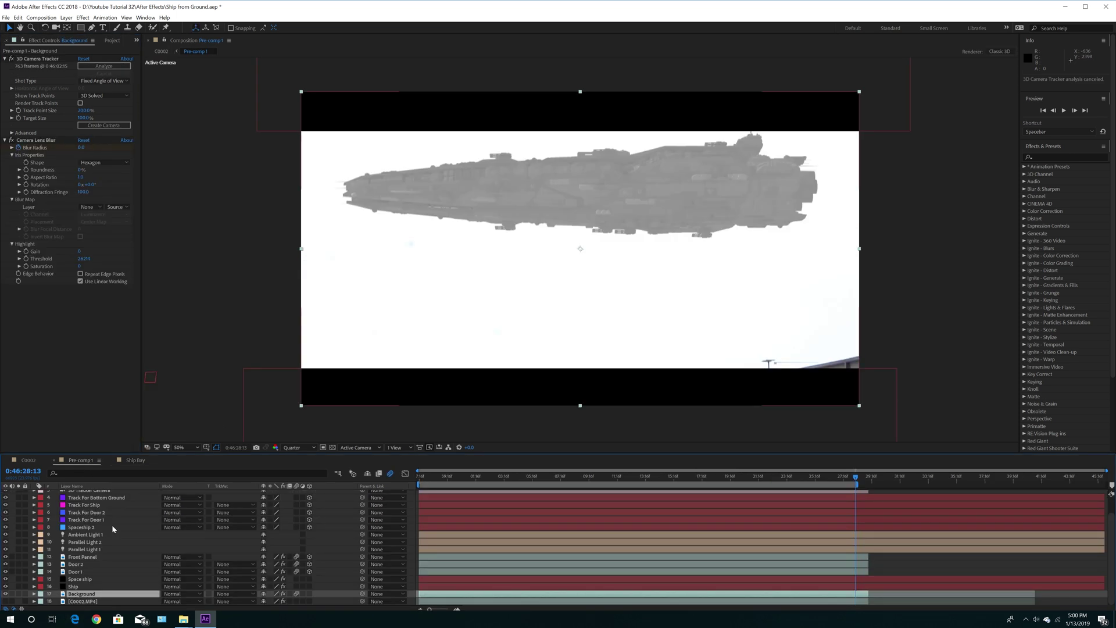
pyautogui.click(133, 460)
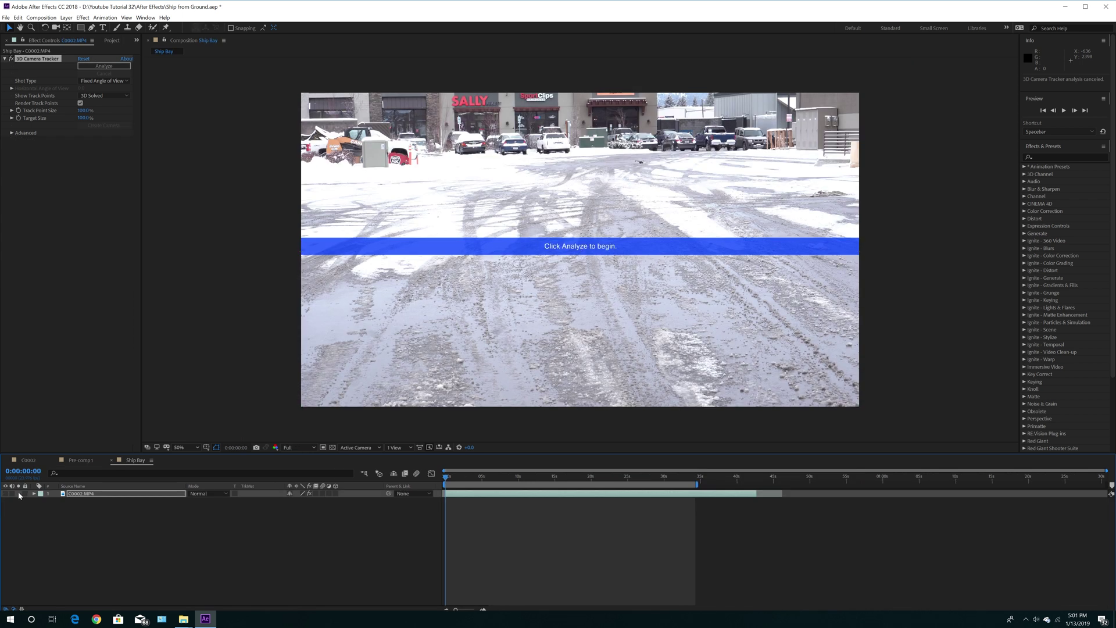
pyautogui.click(6, 493)
# Step: Copy the already tracked Background layer from Pre-comp 1 and paste it into the Ship Bay composition
pyautogui.click(81, 460)
pyautogui.click(87, 595)
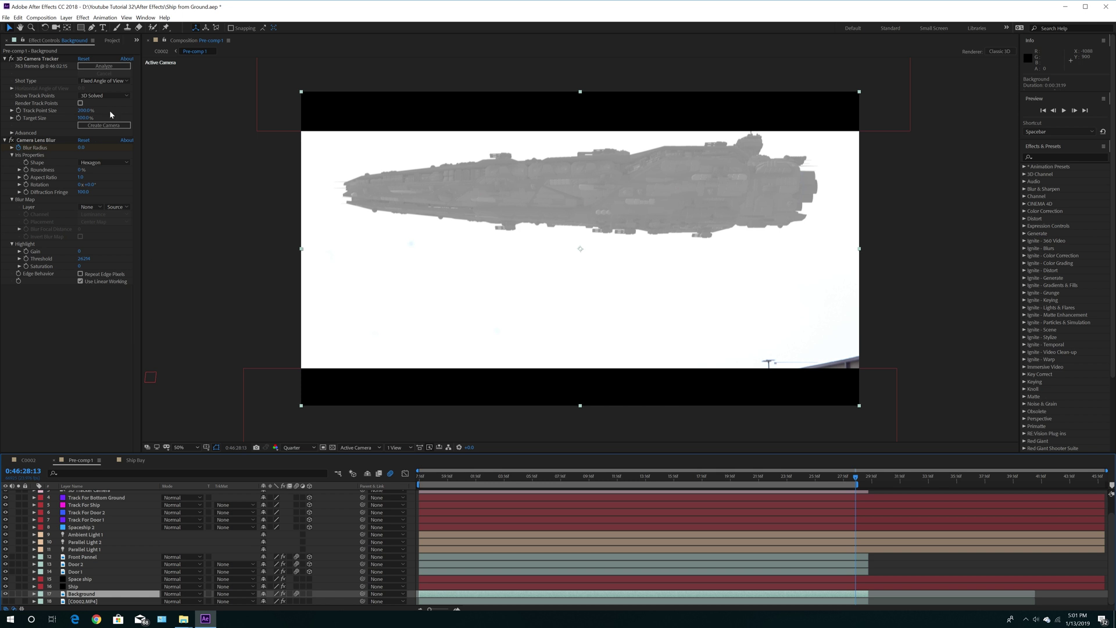
pyautogui.click(18, 17)
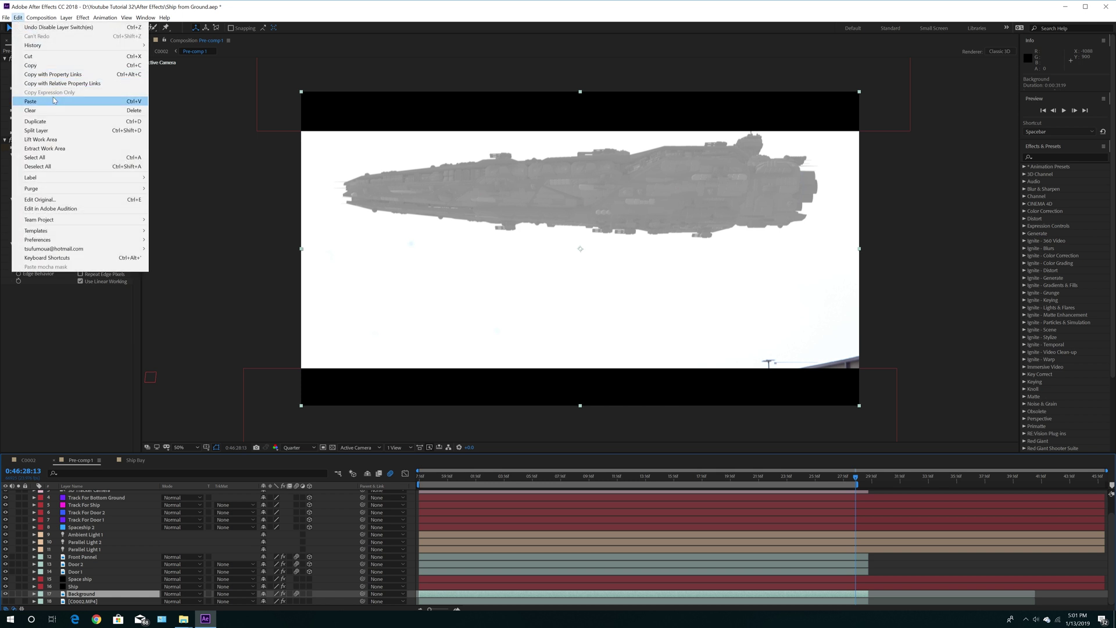
pyautogui.click(49, 65)
pyautogui.click(136, 460)
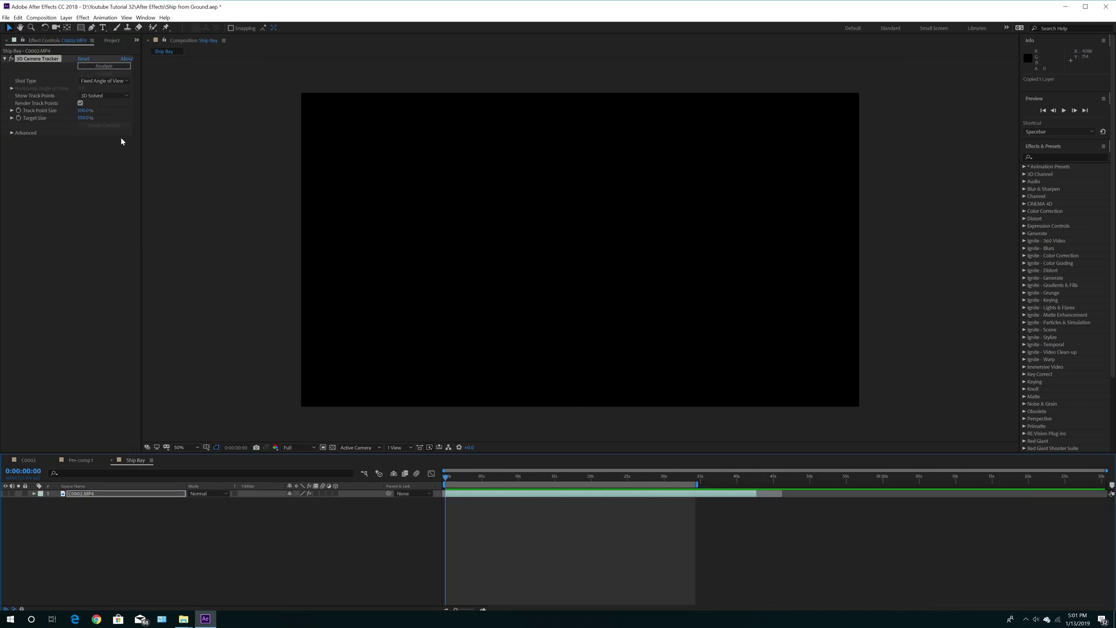
pyautogui.click(18, 18)
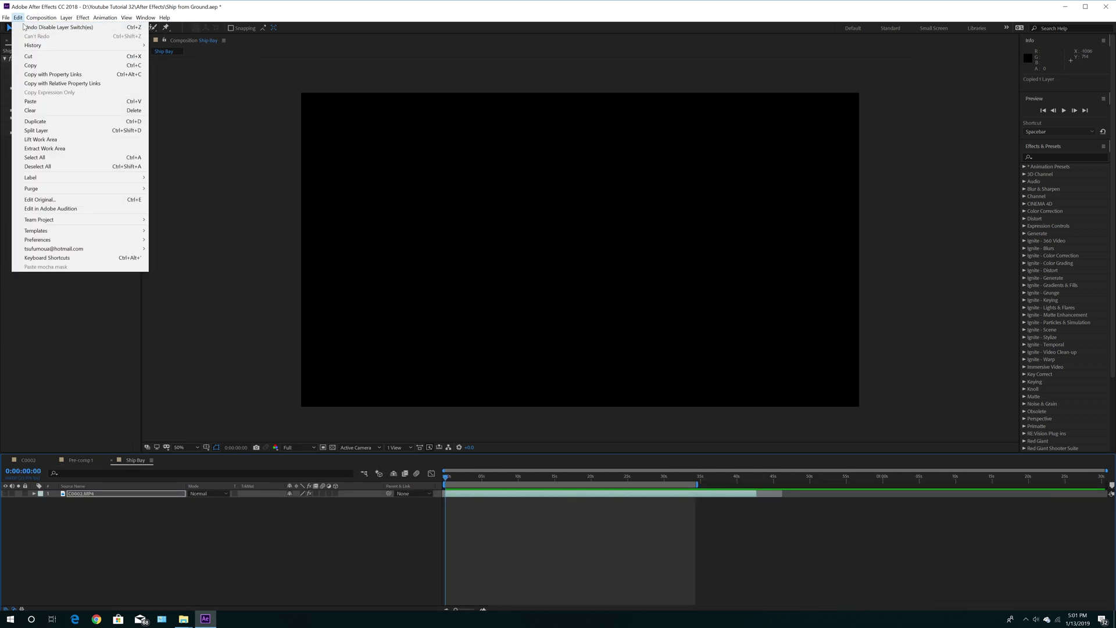
pyautogui.click(57, 103)
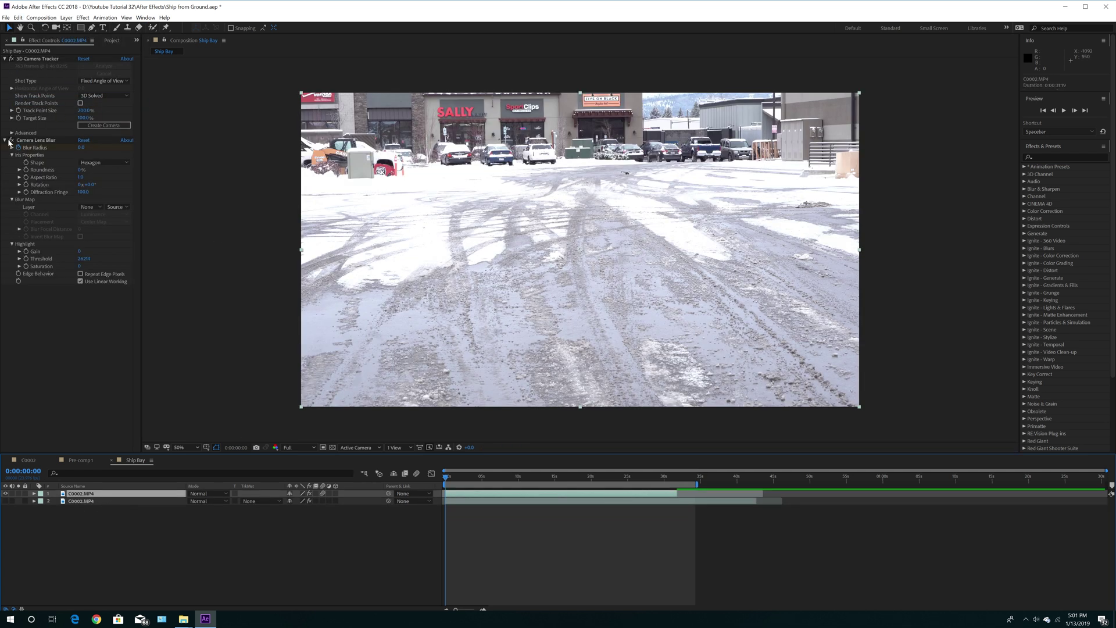
# Step: Display the pasted layer's 3D Camera Tracker points and inspect them at 0:00:30:02 and at the start
pyautogui.click(37, 59)
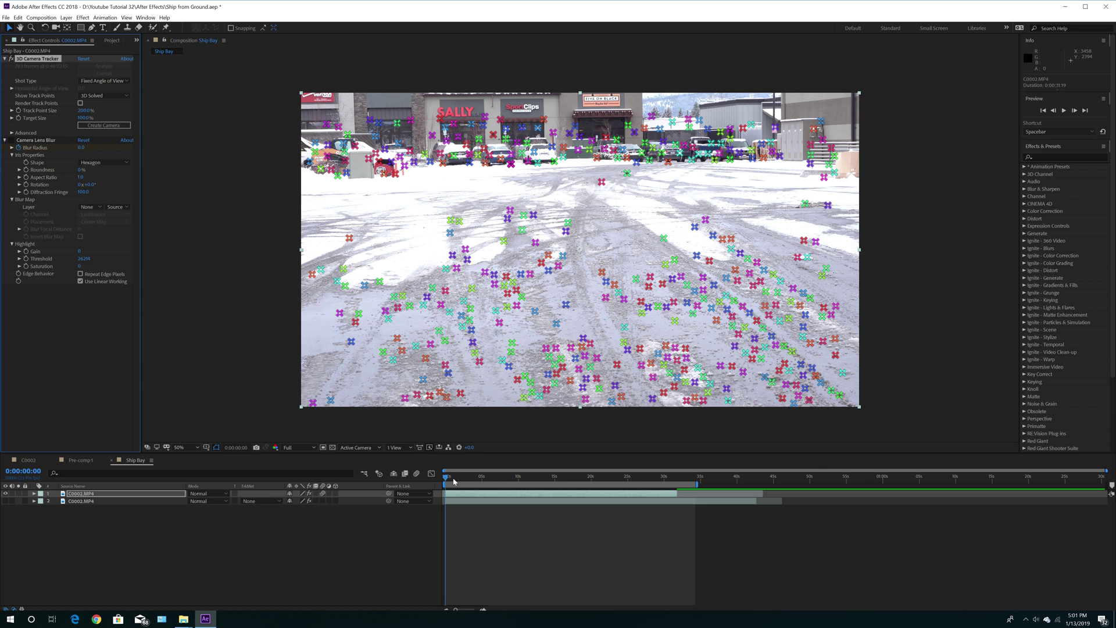
pyautogui.click(666, 480)
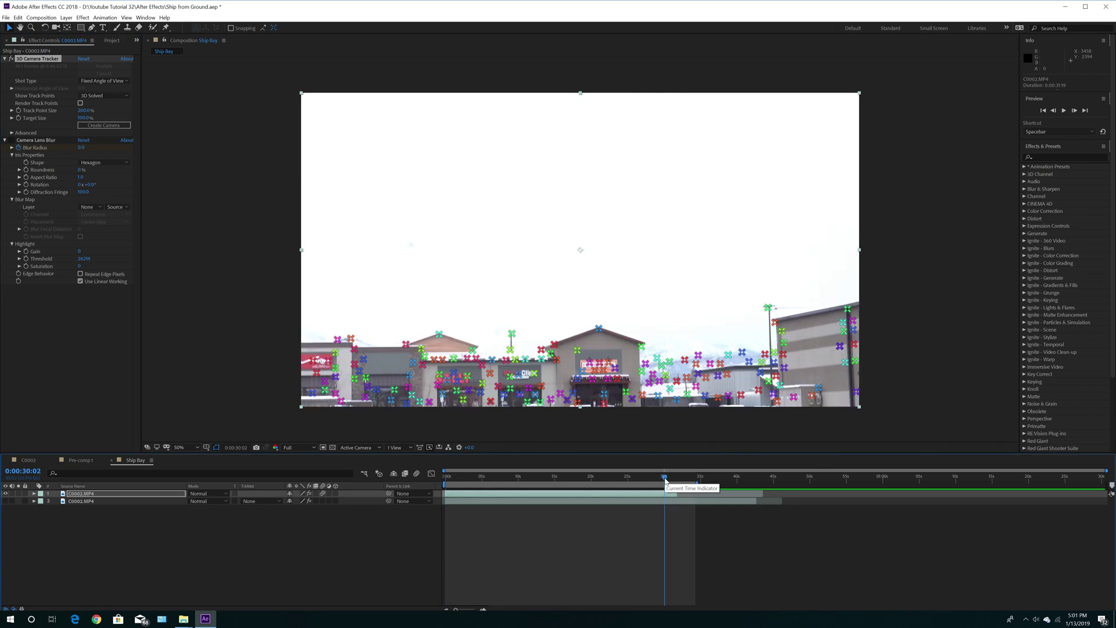
pyautogui.press('Home')
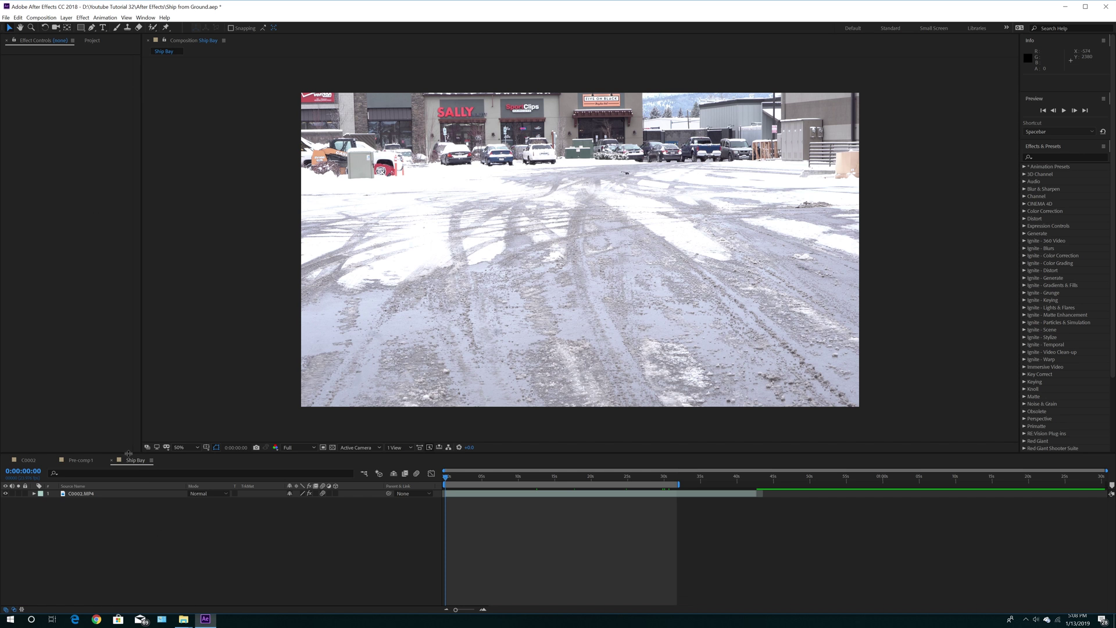
pyautogui.click(90, 504)
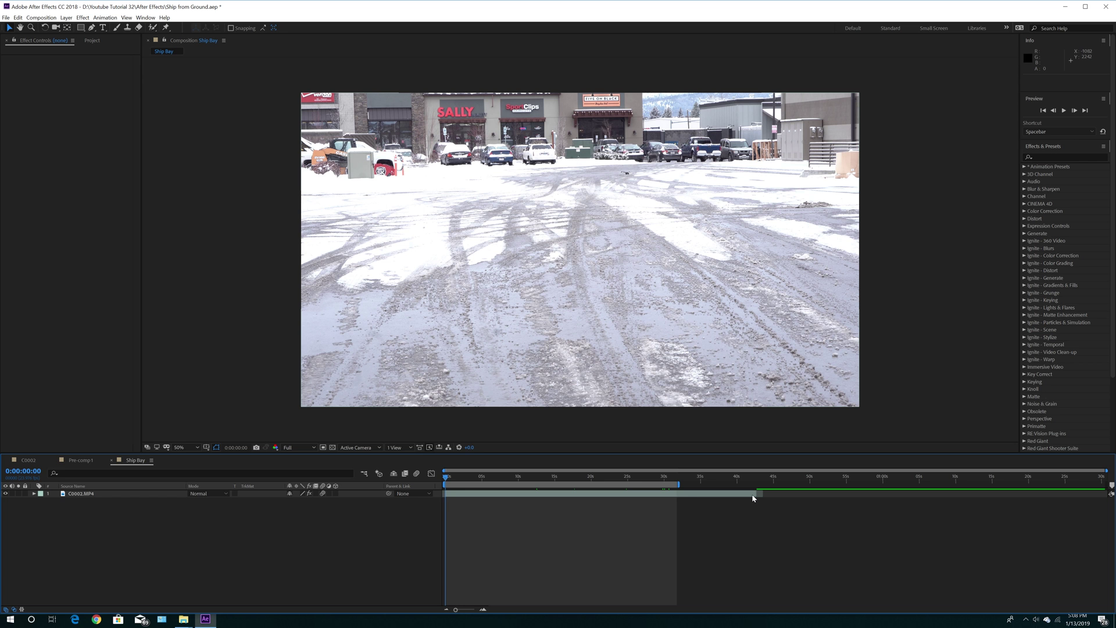
pyautogui.click(150, 494)
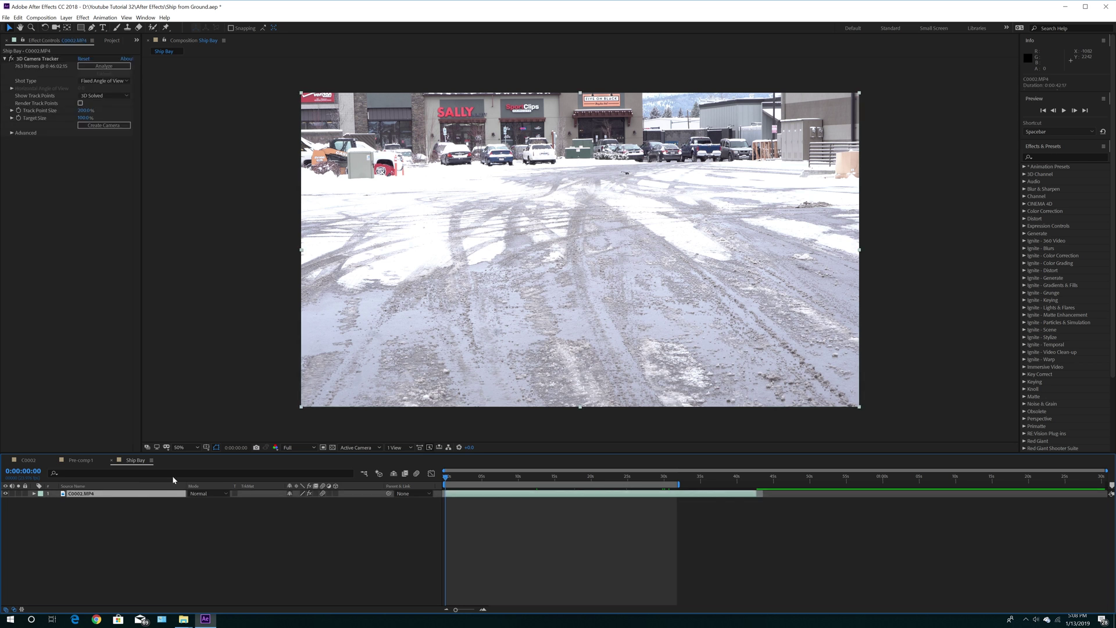
pyautogui.click(44, 59)
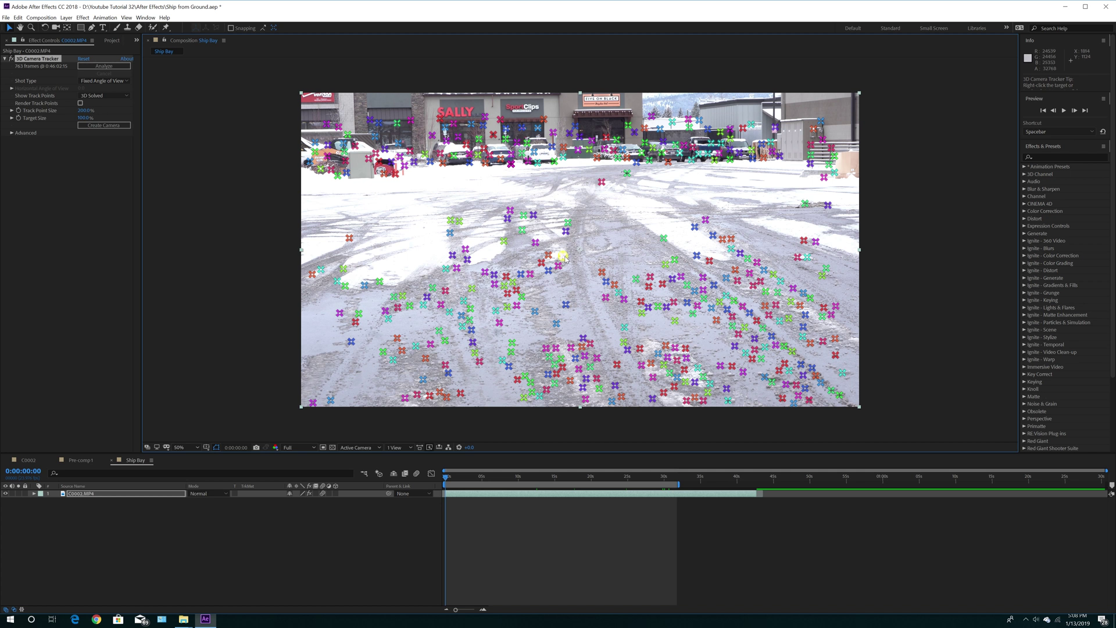
pyautogui.rightClick(604, 273)
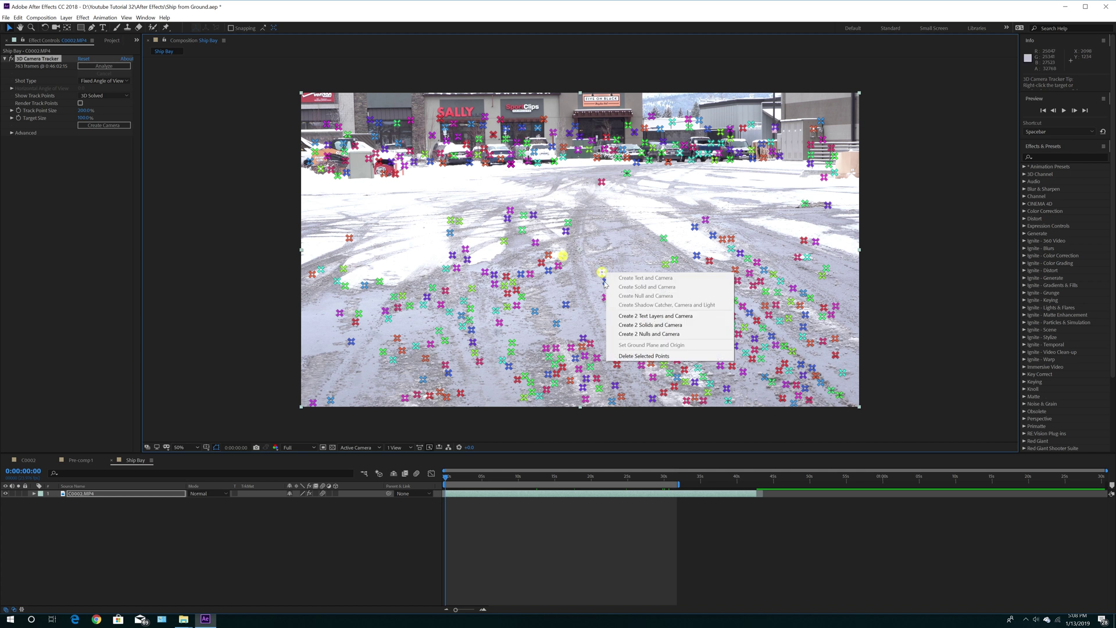
pyautogui.rightClick(551, 274)
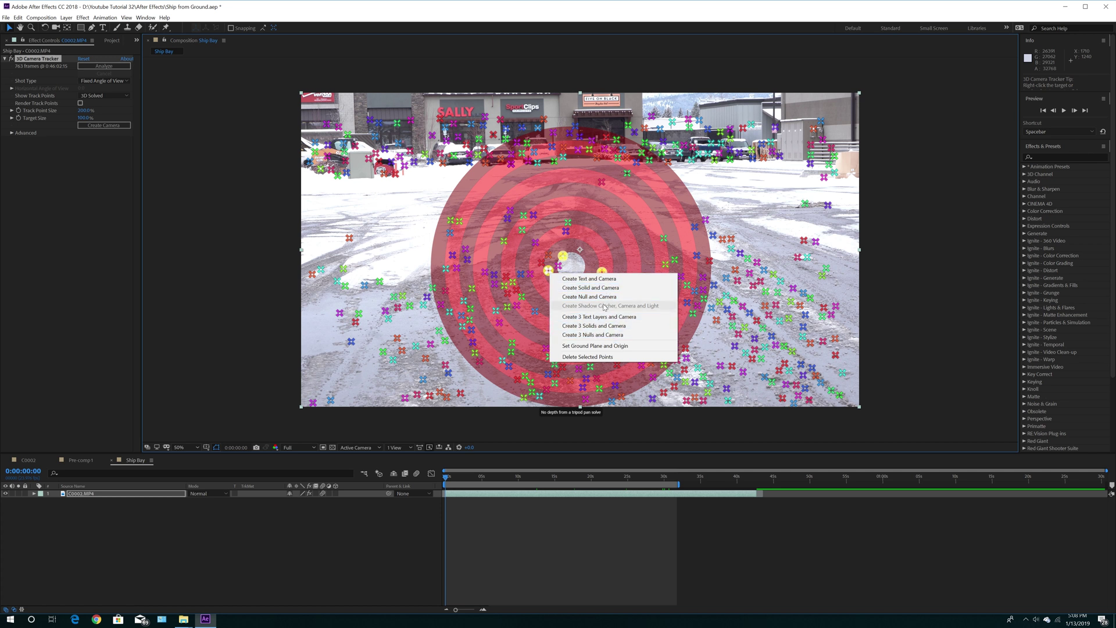
pyautogui.click(372, 516)
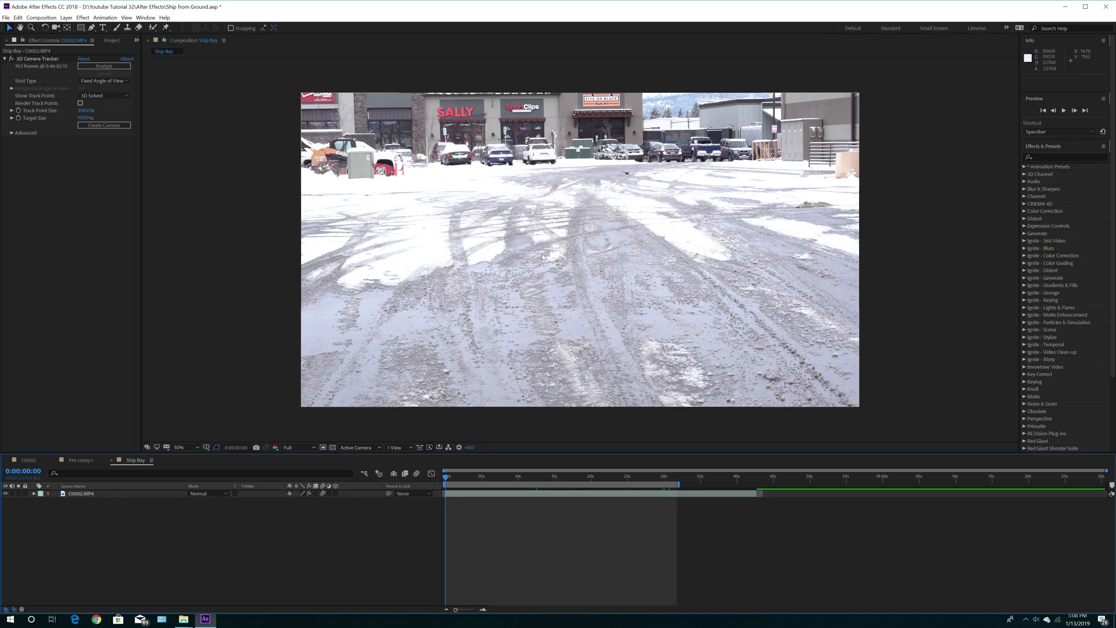
# Step: Create a null and camera from a ground track point near the frame's center, and move 3D Tracker Camera above Track Null 1
pyautogui.click(79, 493)
pyautogui.click(37, 59)
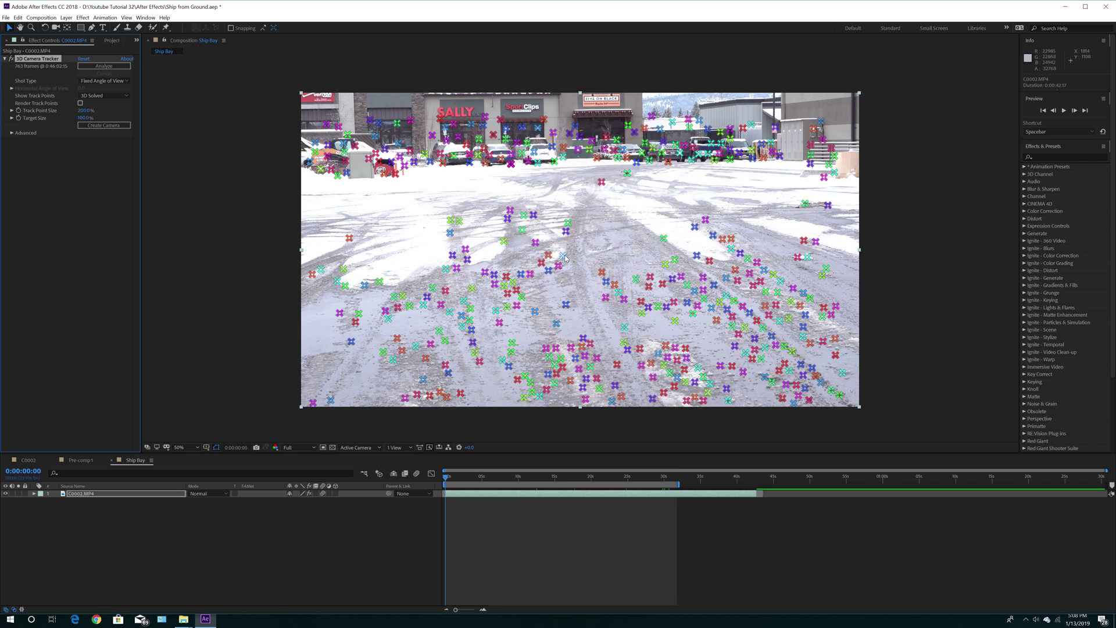
pyautogui.rightClick(562, 258)
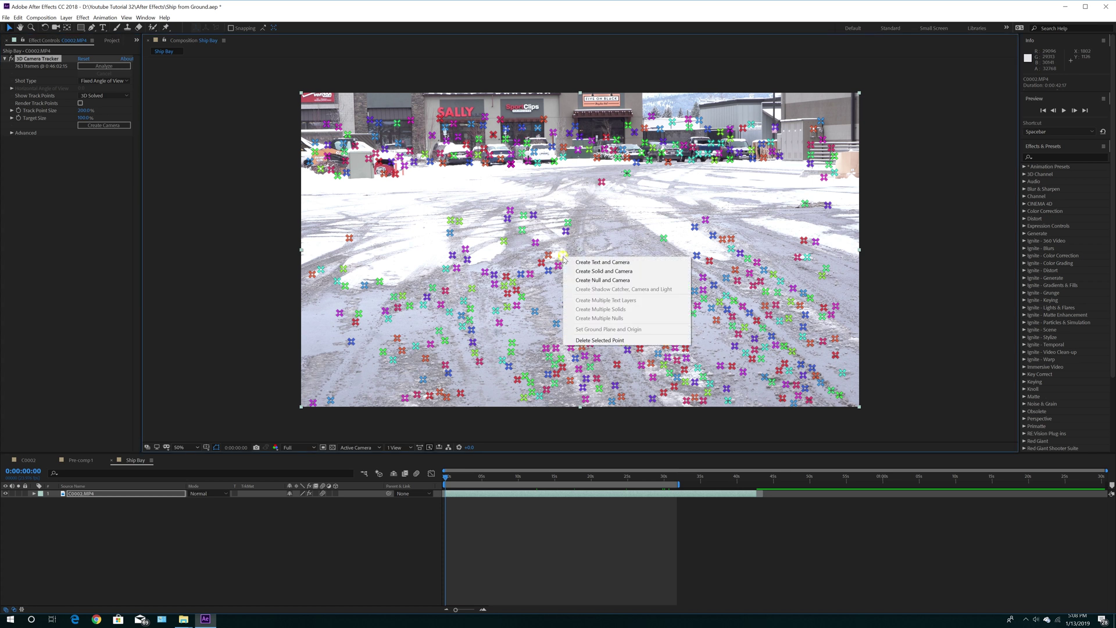
pyautogui.click(591, 280)
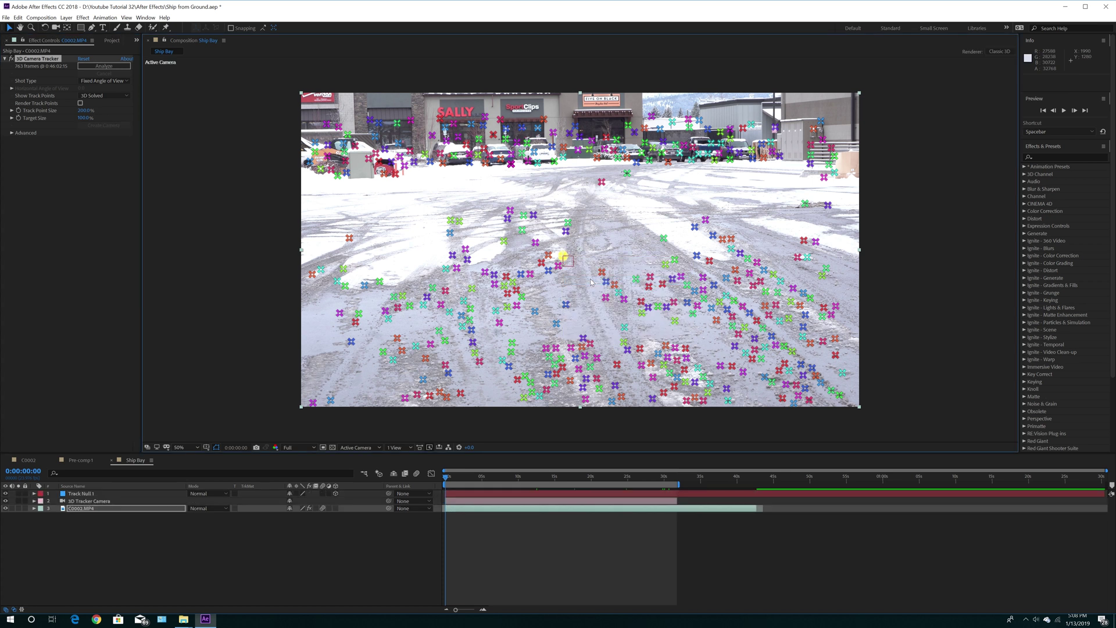
pyautogui.click(84, 502)
pyautogui.moveTo(83, 501); pyautogui.dragTo(85, 492)
pyautogui.click(84, 502)
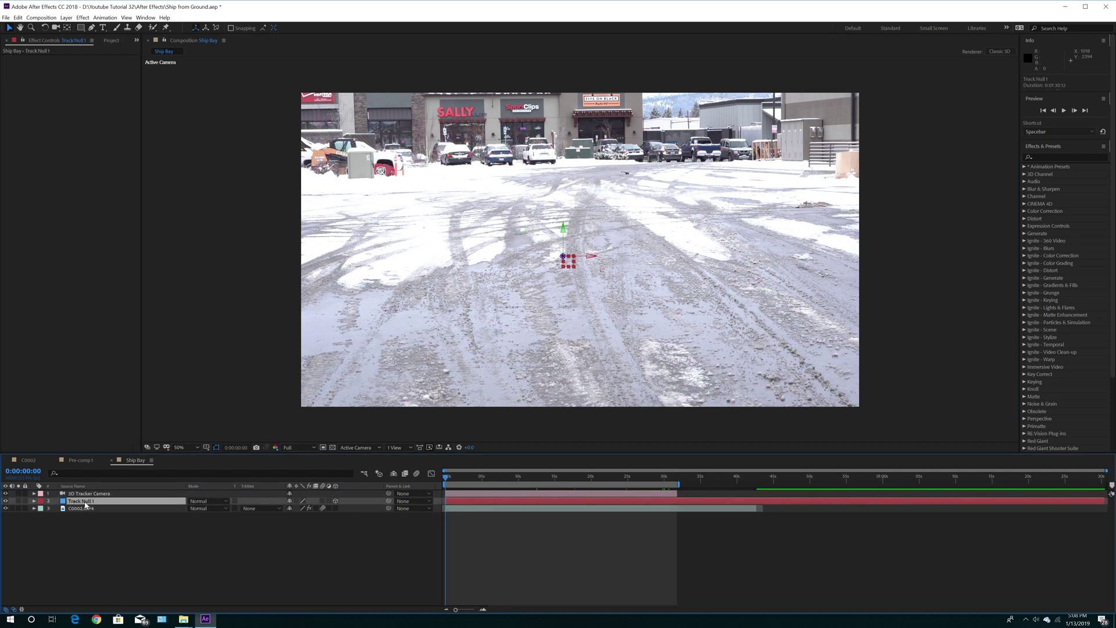
# Step: Create a black solid named Ship Bay and place it below the Track Null 1 layer
pyautogui.click(68, 19)
pyautogui.moveTo(87, 36)
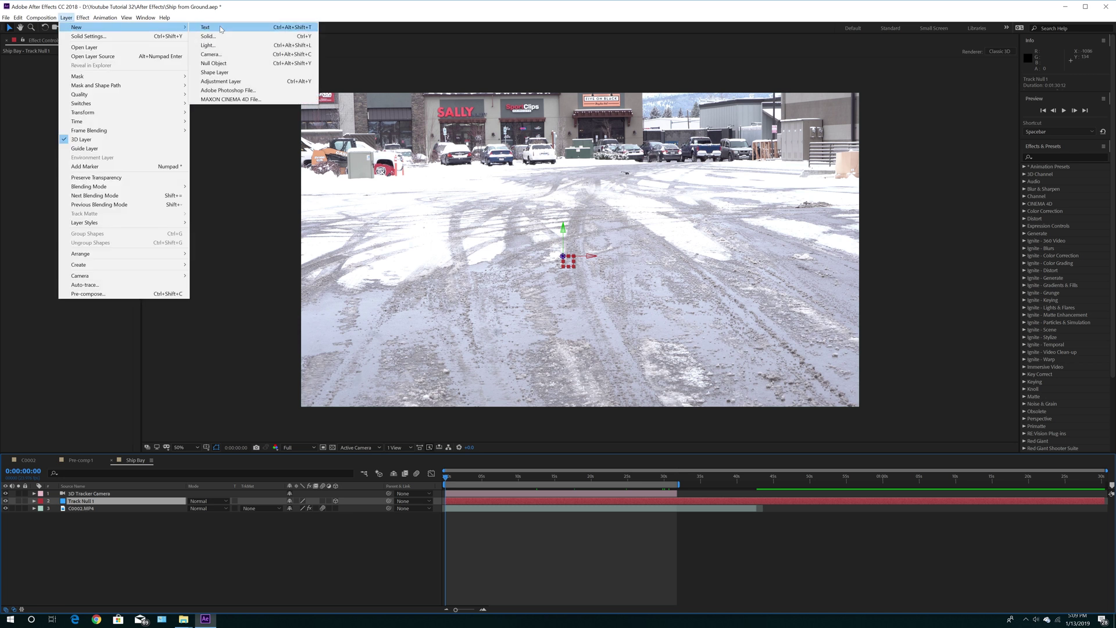
pyautogui.click(220, 39)
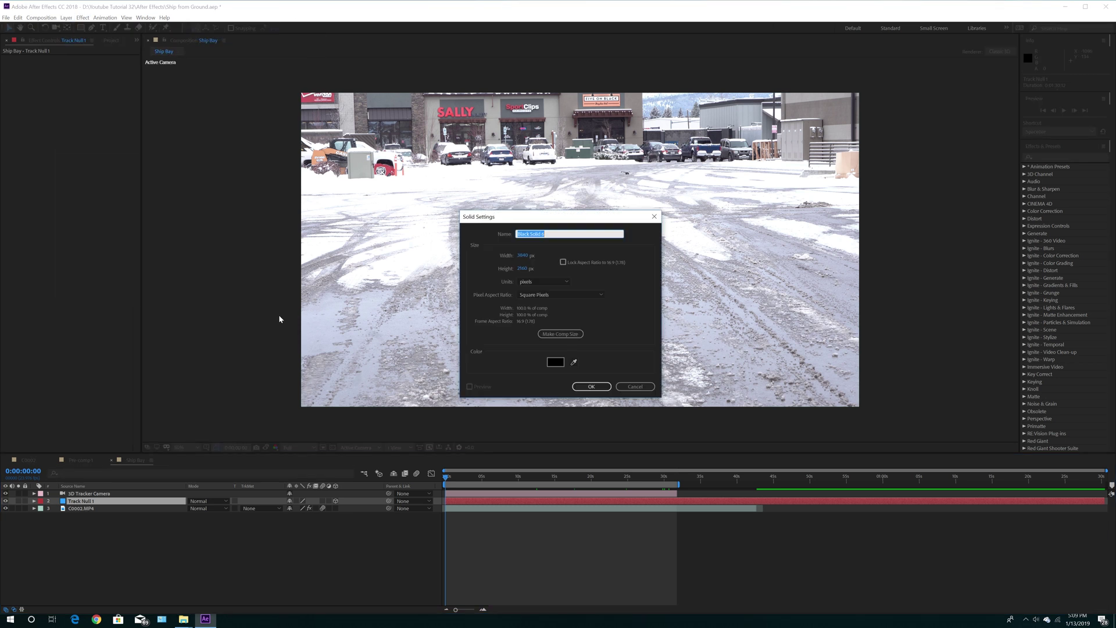
pyautogui.write('Ship Bay')
pyautogui.click(590, 385)
pyautogui.moveTo(94, 505); pyautogui.dragTo(88, 513)
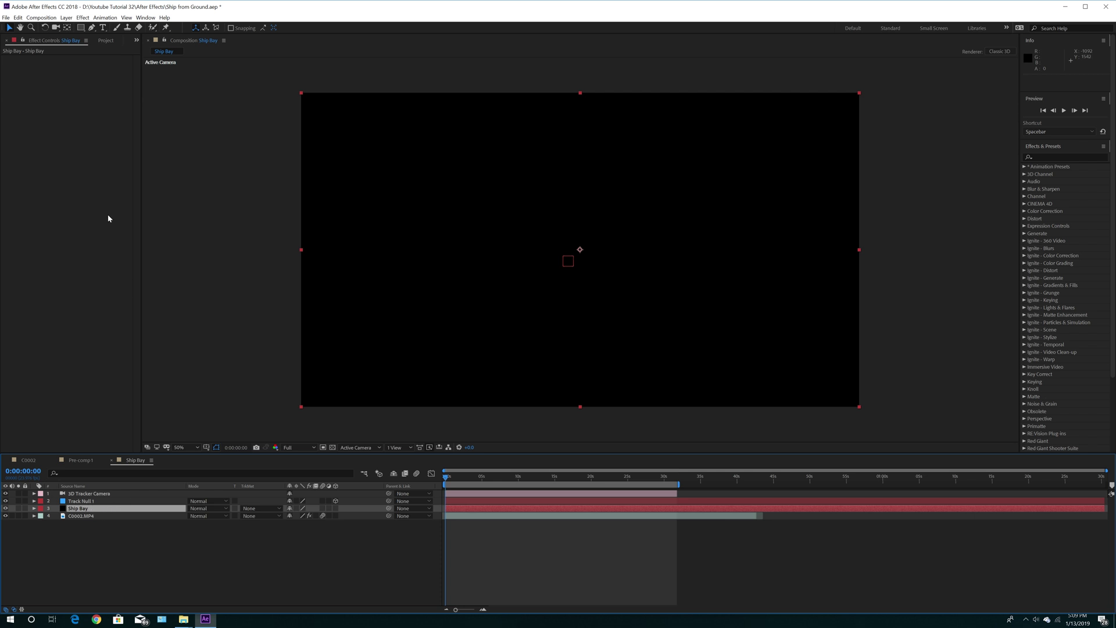
# Step: Apply the Video Copilot Element effect to the Ship Bay solid and open its Scene Setup
pyautogui.click(82, 17)
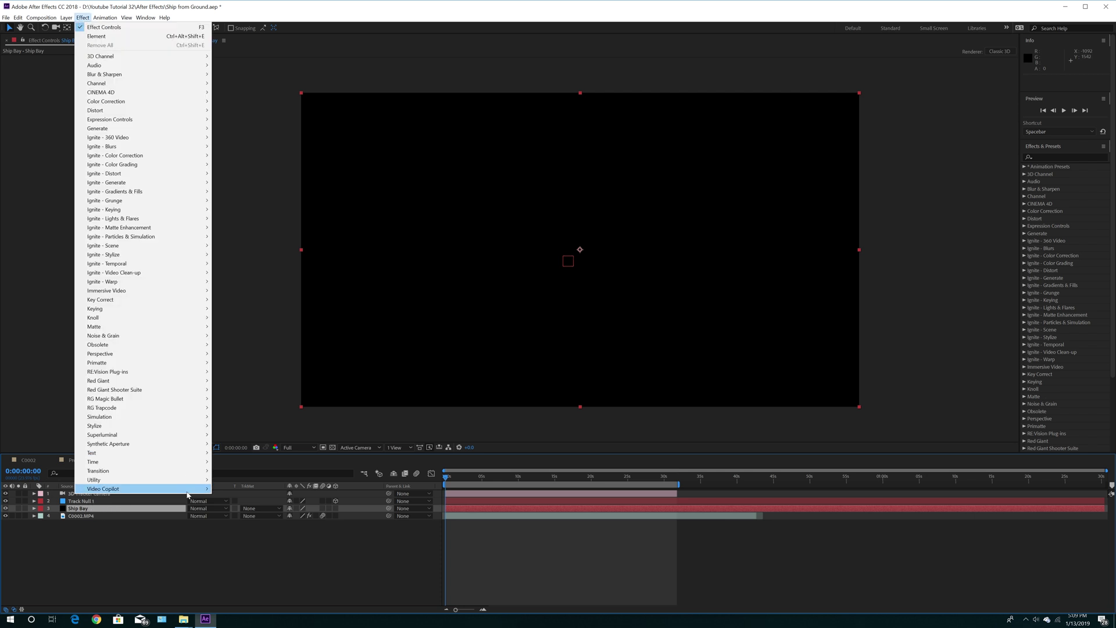
pyautogui.click(221, 489)
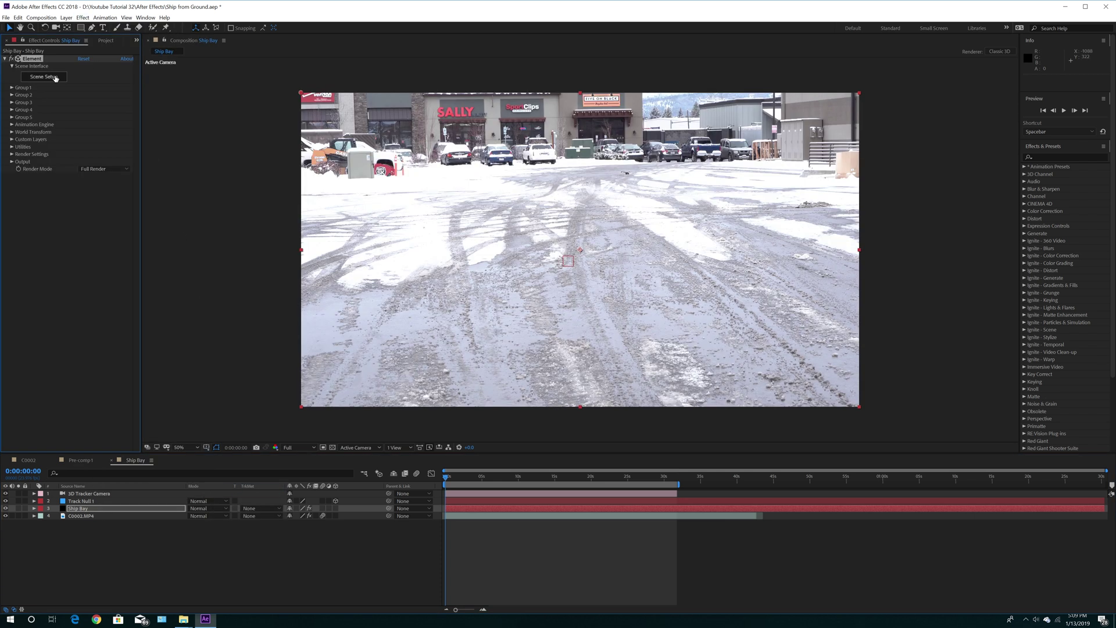
pyautogui.click(43, 78)
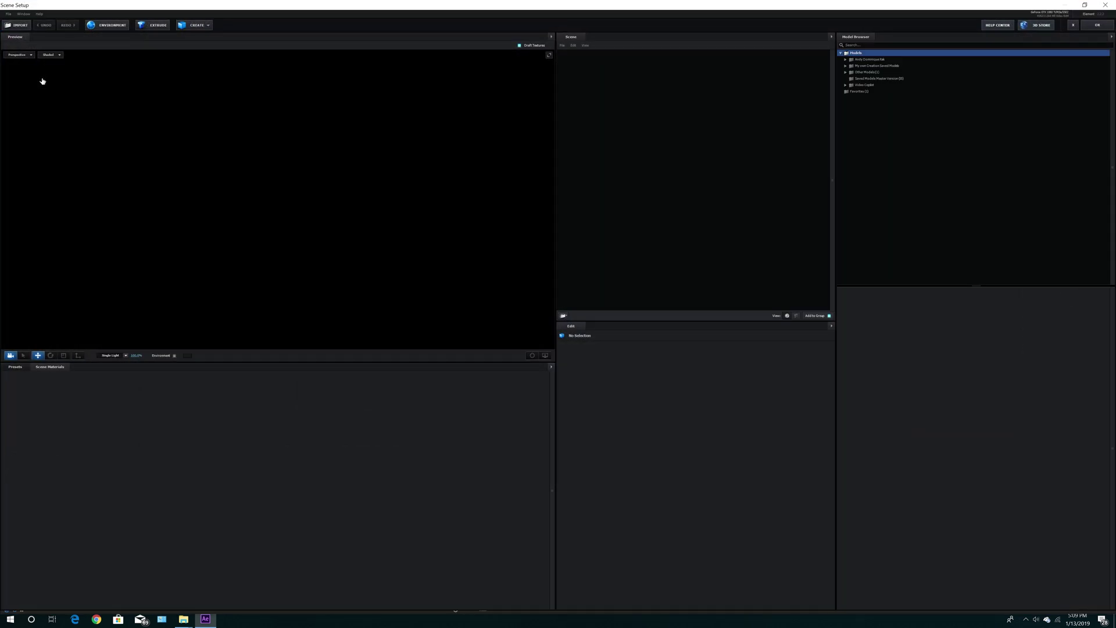
# Step: Import the Ship Stand Rise OBJ from the OBJ > Ship Stand folder inside Youtube Tutorial Folder 32
pyautogui.click(18, 25)
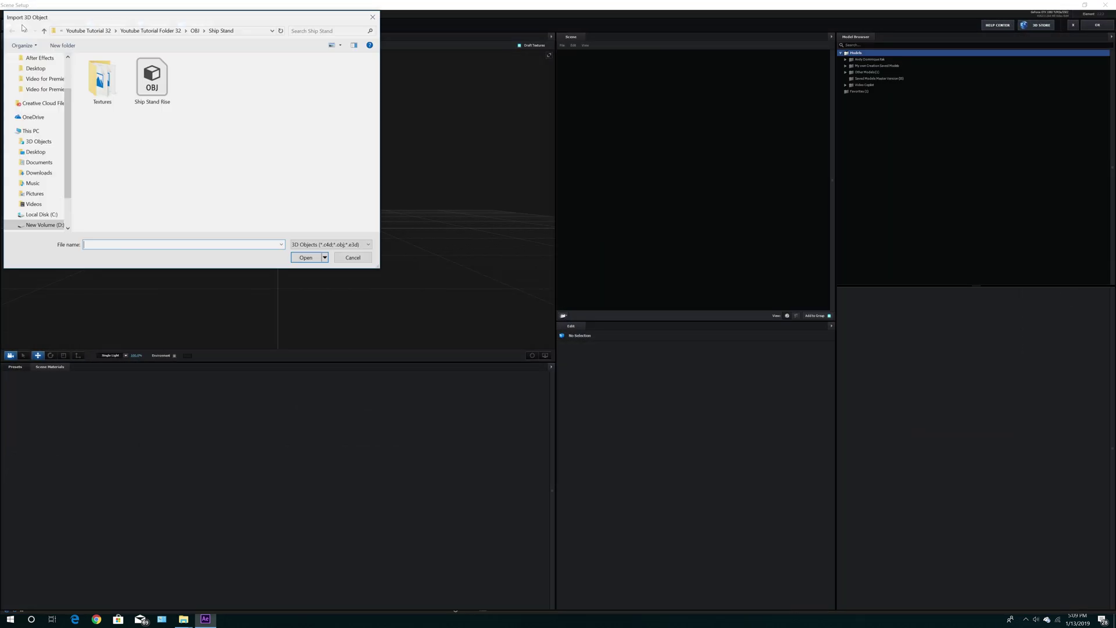
pyautogui.click(109, 32)
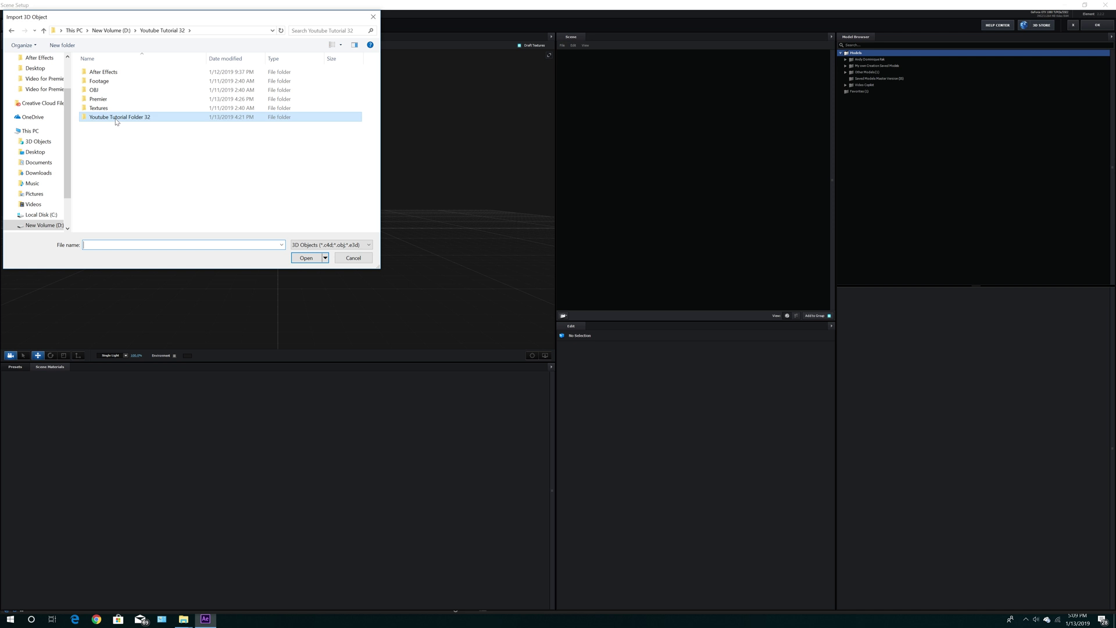
pyautogui.doubleClick(140, 122)
pyautogui.doubleClick(92, 83)
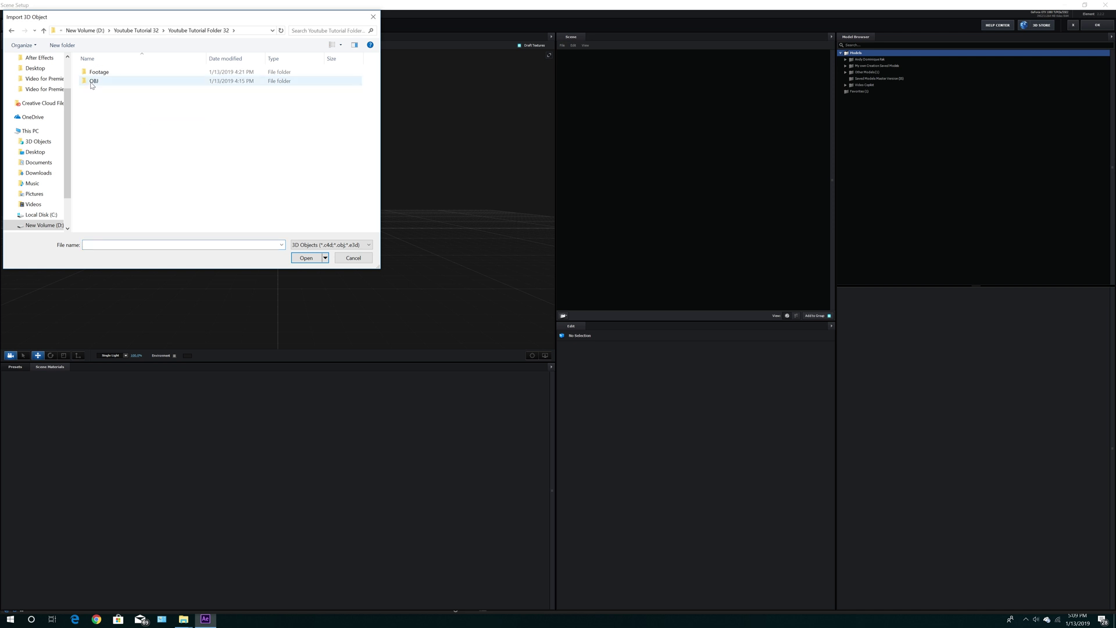
pyautogui.doubleClick(103, 90)
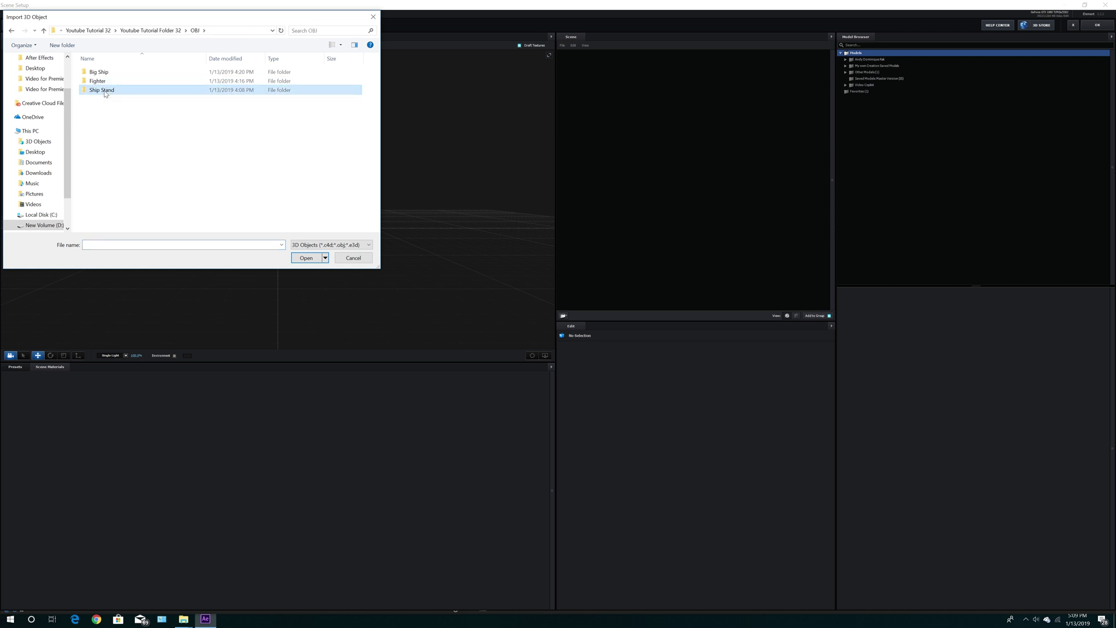
pyautogui.click(153, 93)
pyautogui.doubleClick(153, 91)
# Step: Enable Normalize Size for the Ship Stand Rise model
pyautogui.click(600, 369)
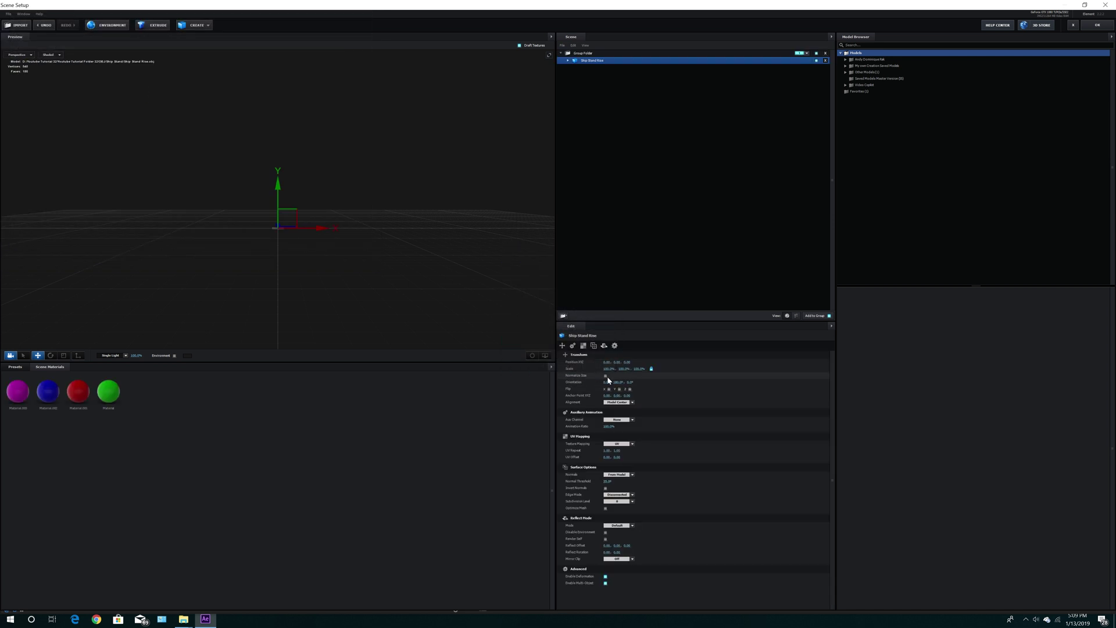
pyautogui.click(606, 376)
pyautogui.moveTo(449, 217); pyautogui.dragTo(437, 267)
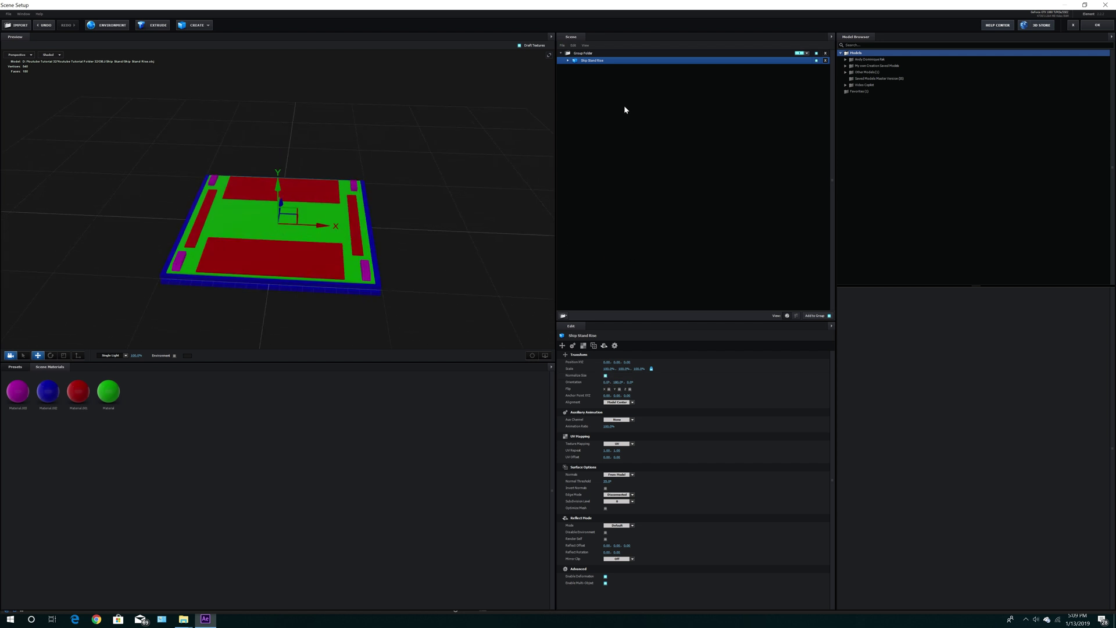
# Step: Inspect the Cube006 maps in the Ship Stand Textures folder through the magenta material's Diffuse channel, leaving its texture as is
pyautogui.click(568, 61)
pyautogui.click(587, 68)
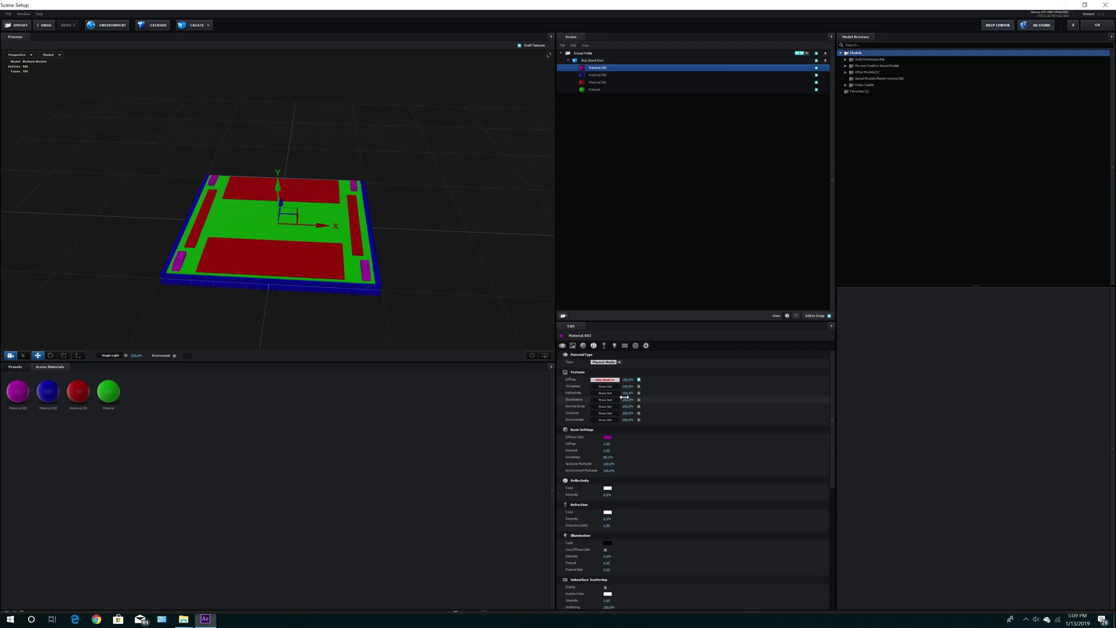
pyautogui.click(604, 379)
pyautogui.click(646, 350)
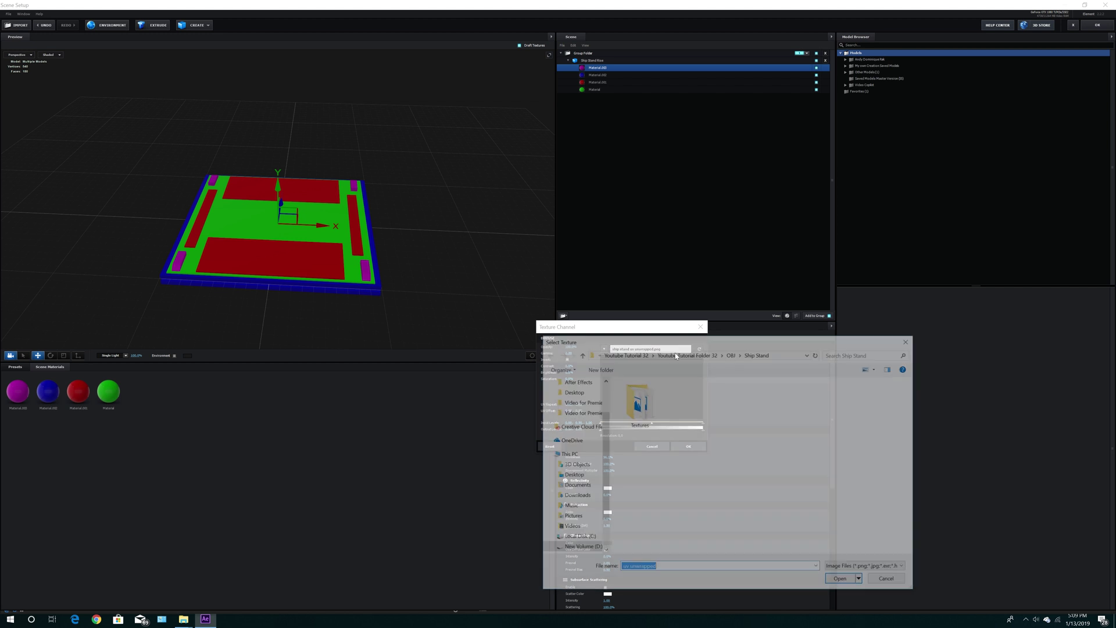
pyautogui.click(633, 410)
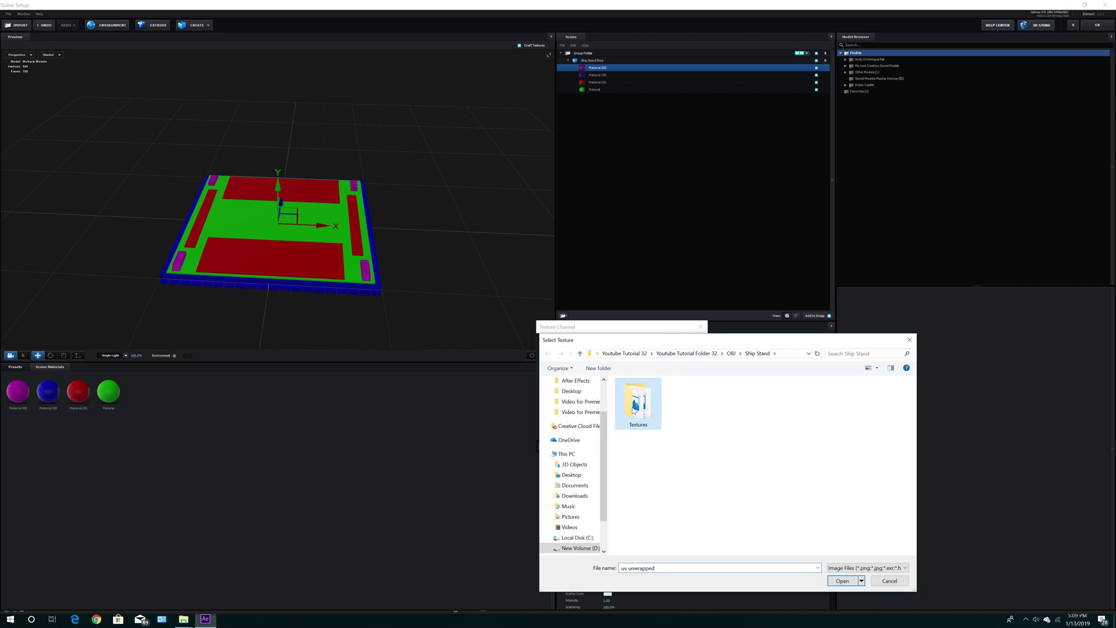
pyautogui.doubleClick(634, 409)
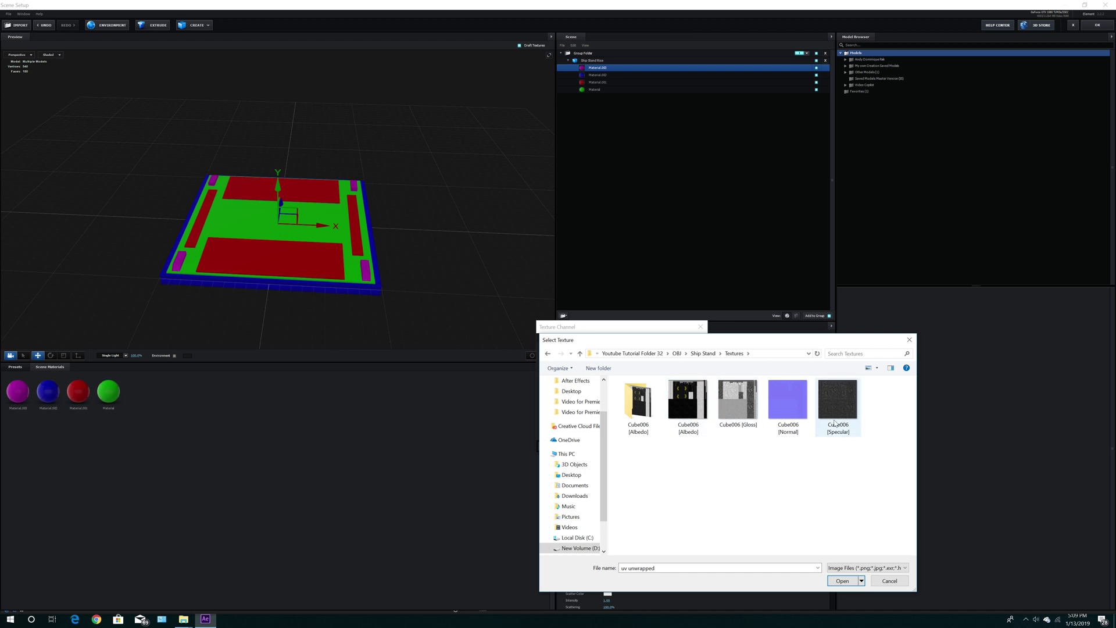
pyautogui.doubleClick(635, 414)
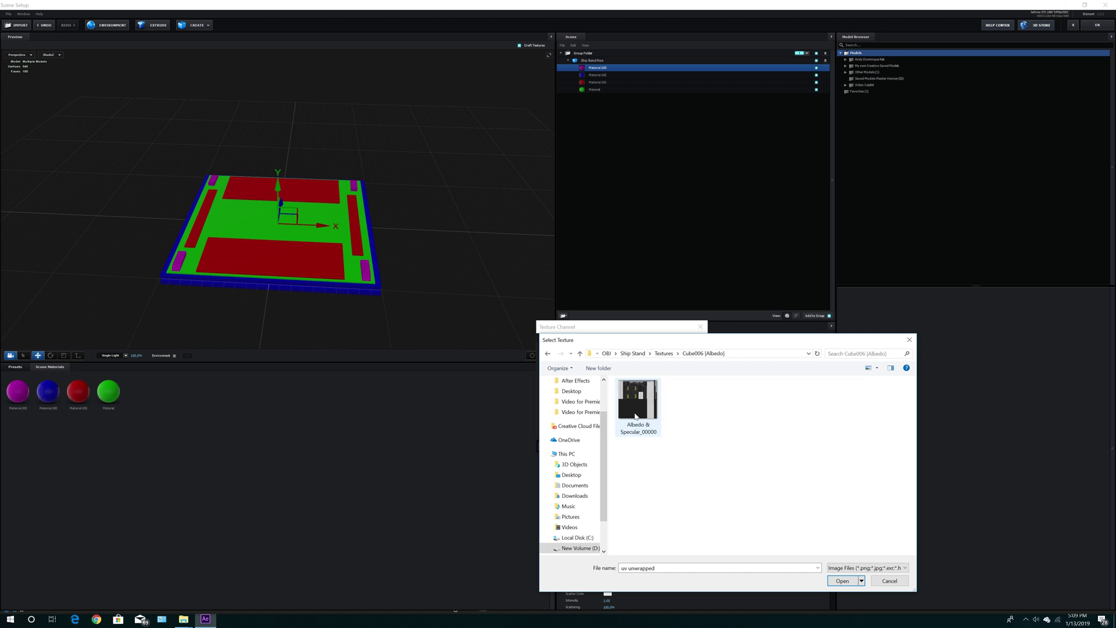
pyautogui.click(547, 354)
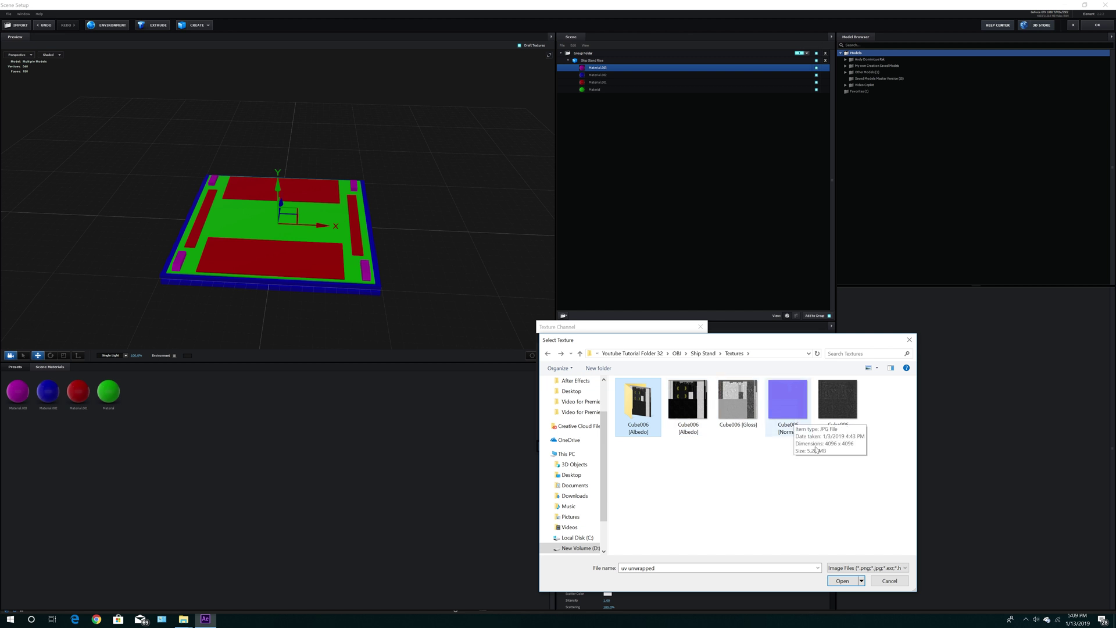
pyautogui.click(842, 581)
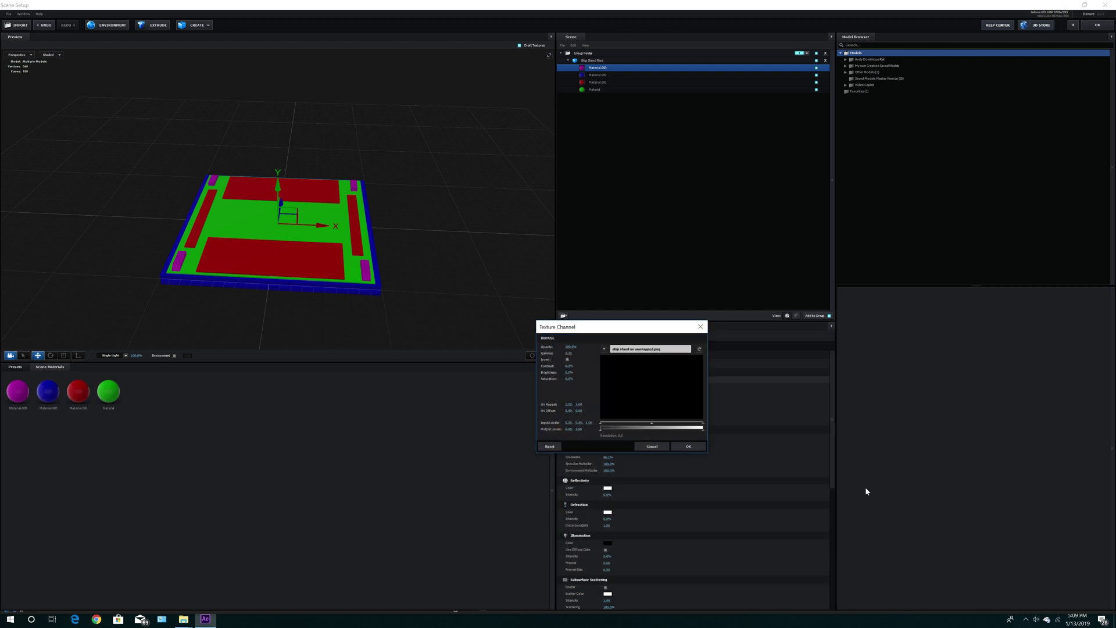
pyautogui.click(674, 447)
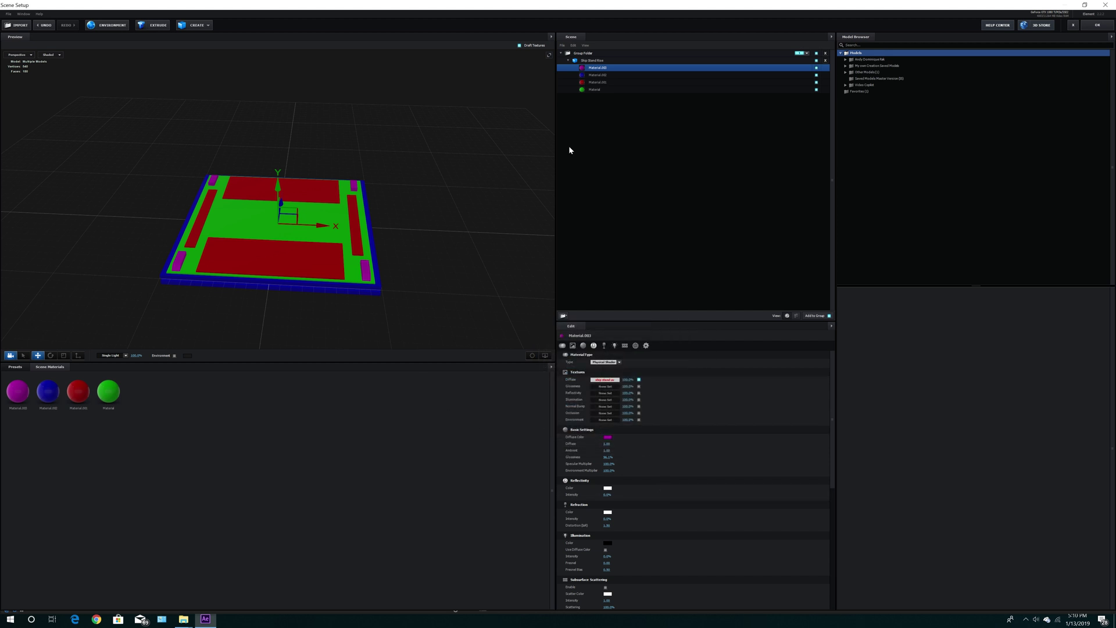
# Step: Reset all four materials of the Ship Stand Rise model to their defaults
pyautogui.rightClick(582, 69)
pyautogui.click(593, 76)
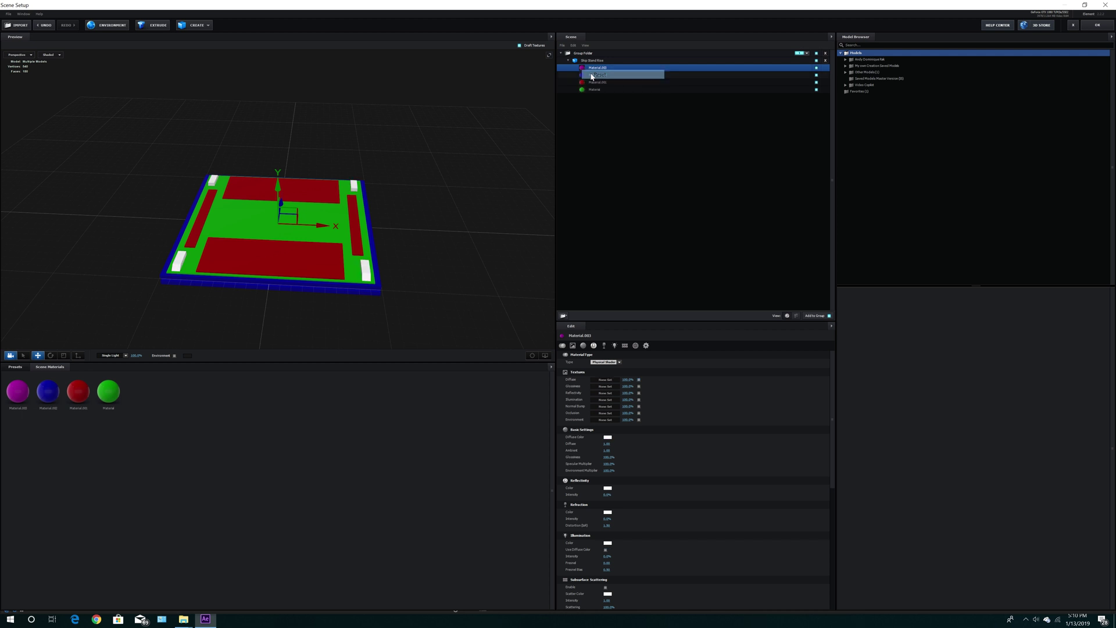
pyautogui.rightClick(582, 74)
pyautogui.click(593, 79)
pyautogui.rightClick(584, 83)
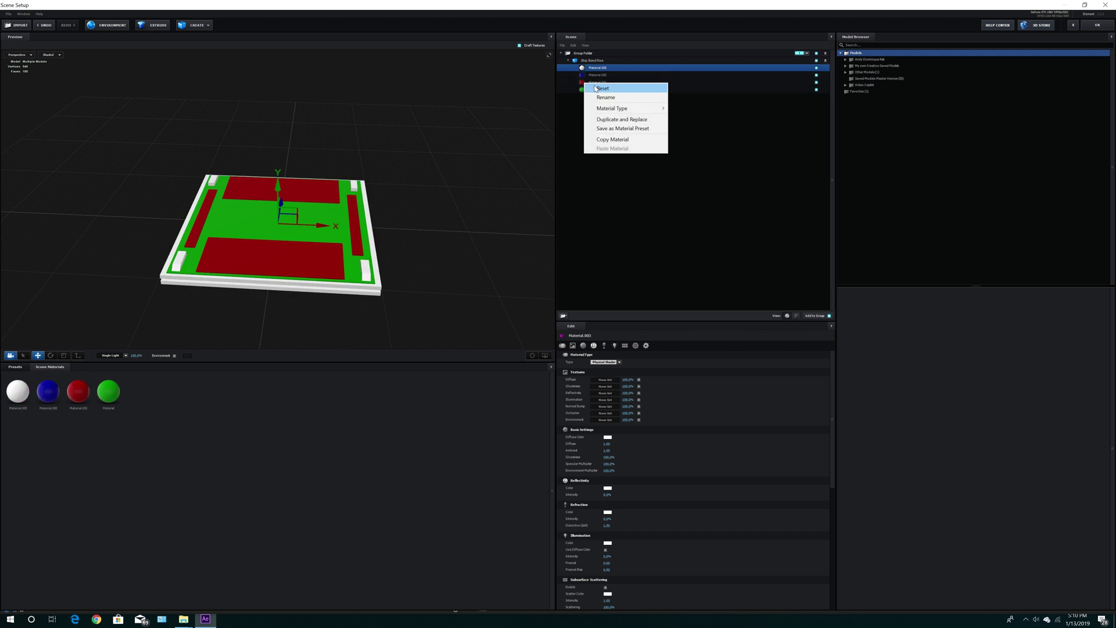
pyautogui.click(594, 89)
pyautogui.rightClick(584, 91)
pyautogui.click(592, 96)
pyautogui.moveTo(421, 284)
pyautogui.mouseDown()
pyautogui.moveTo(399, 256)
pyautogui.moveTo(426, 299)
pyautogui.moveTo(420, 268)
pyautogui.moveTo(418, 300)
pyautogui.mouseUp()
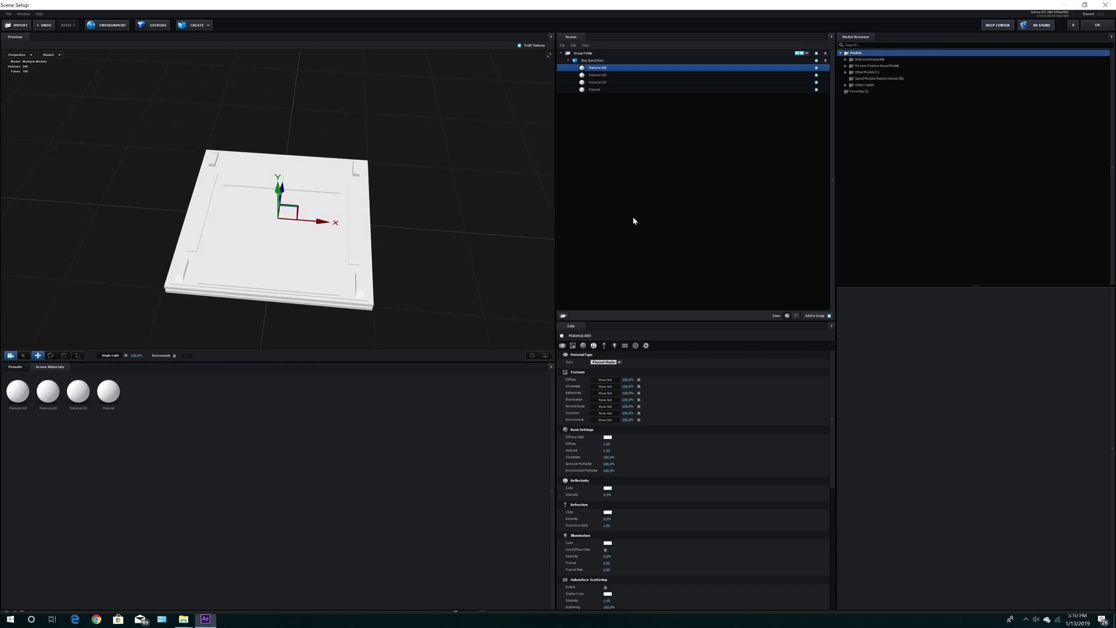
# Step: Collapse the Ship Stand Rise model and rename its parent group folder as Master Folder
pyautogui.click(569, 61)
pyautogui.click(580, 59)
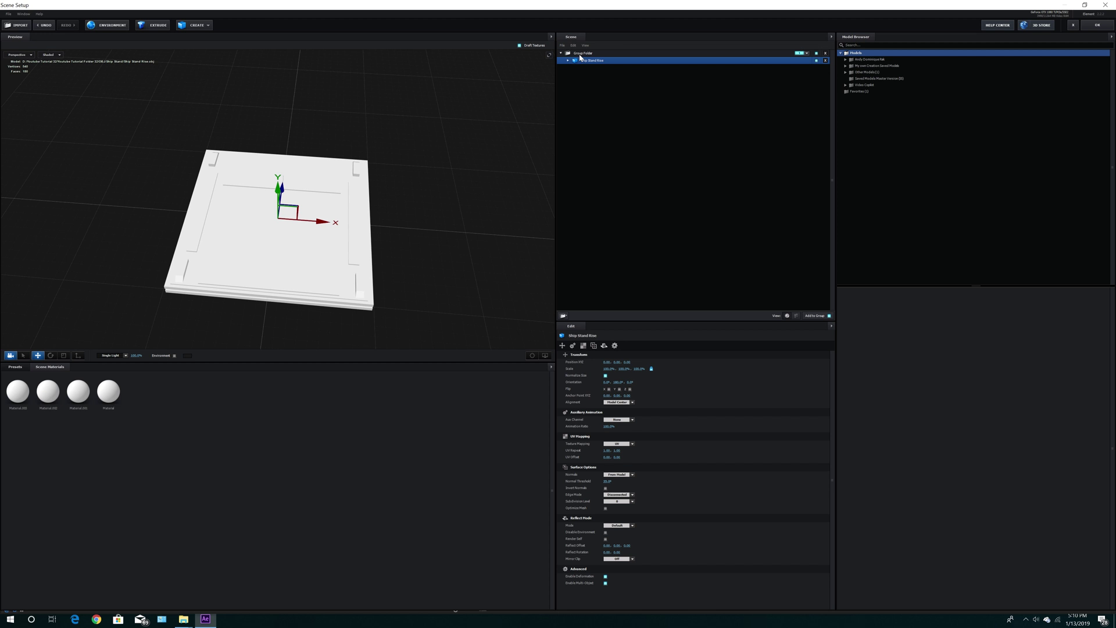
pyautogui.click(581, 55)
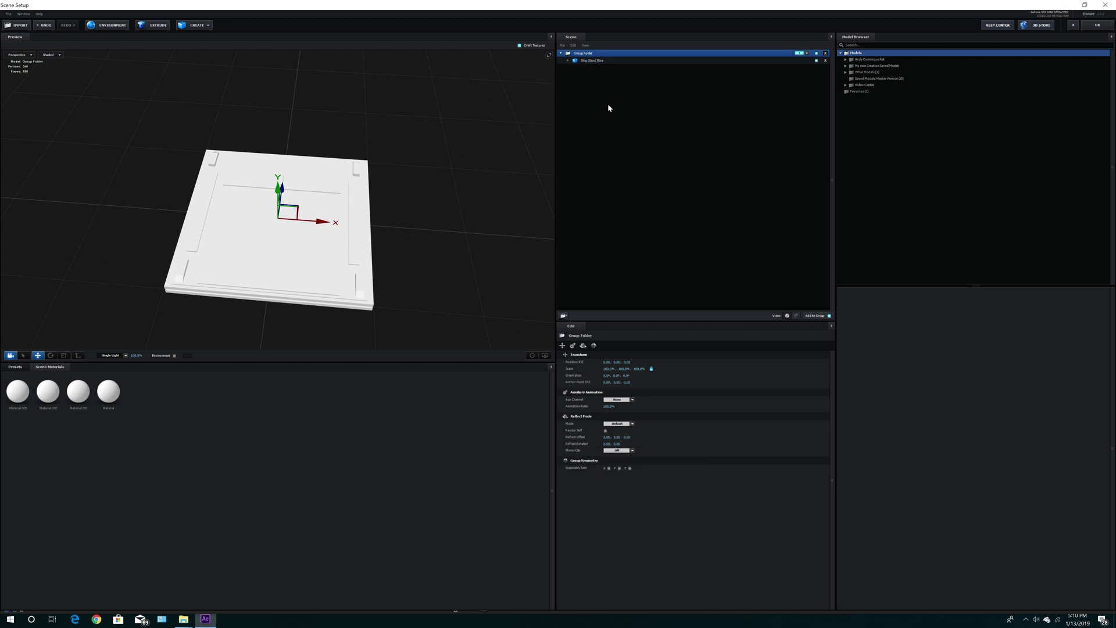
pyautogui.press('Return')
pyautogui.write('Has')
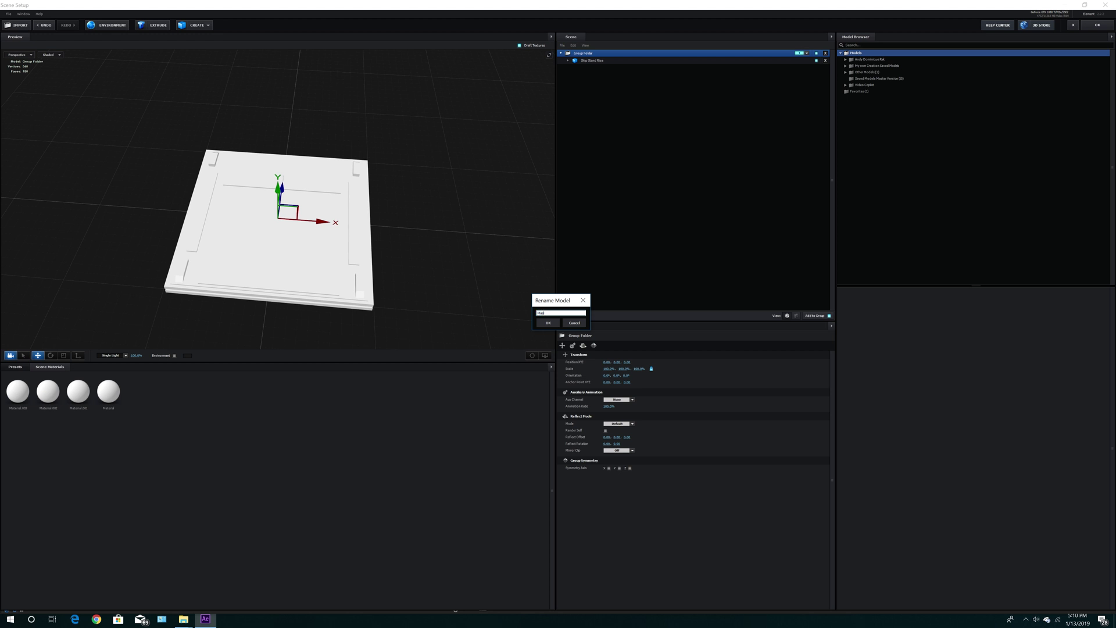
pyautogui.press('Return')
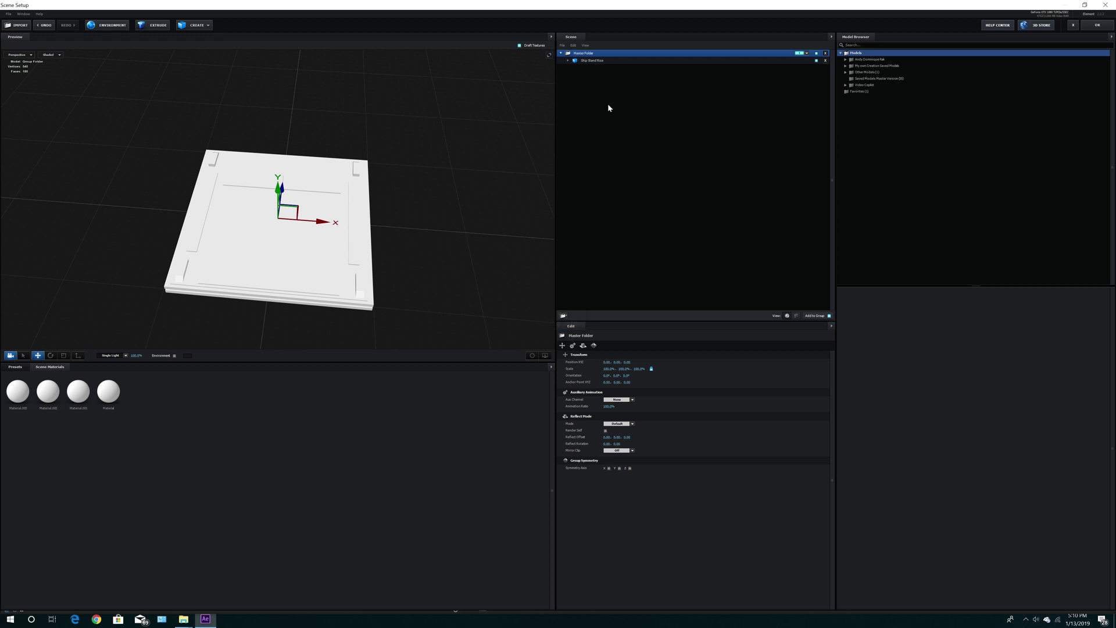
# Step: Add a group folder named Ship Bay inside Master Folder and move the Ship Stand Rise model into it
pyautogui.click(563, 315)
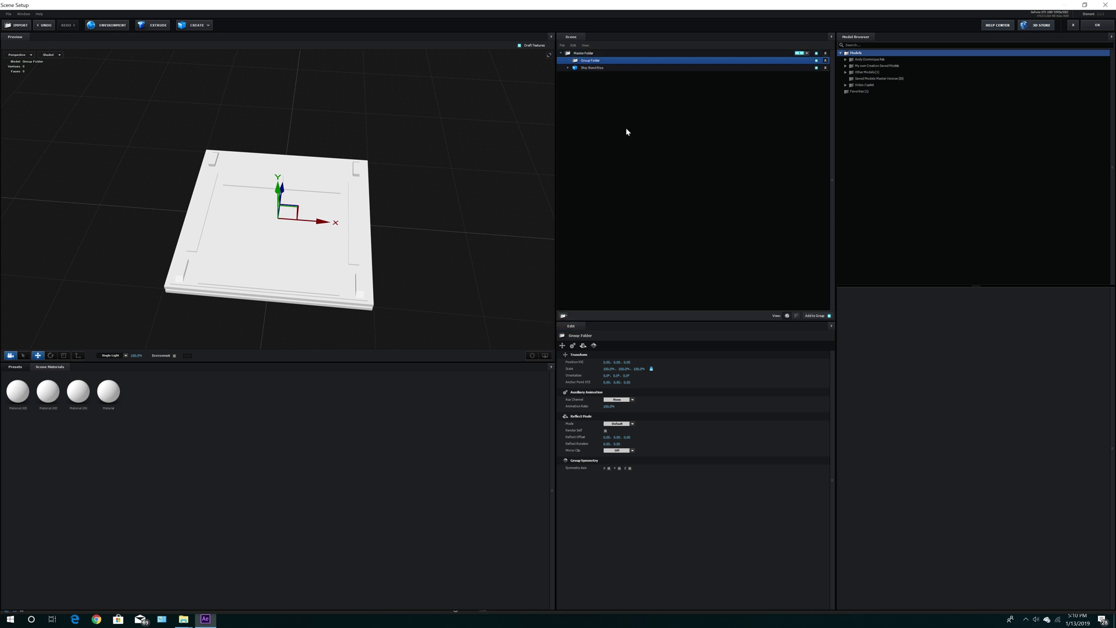
pyautogui.doubleClick(591, 61)
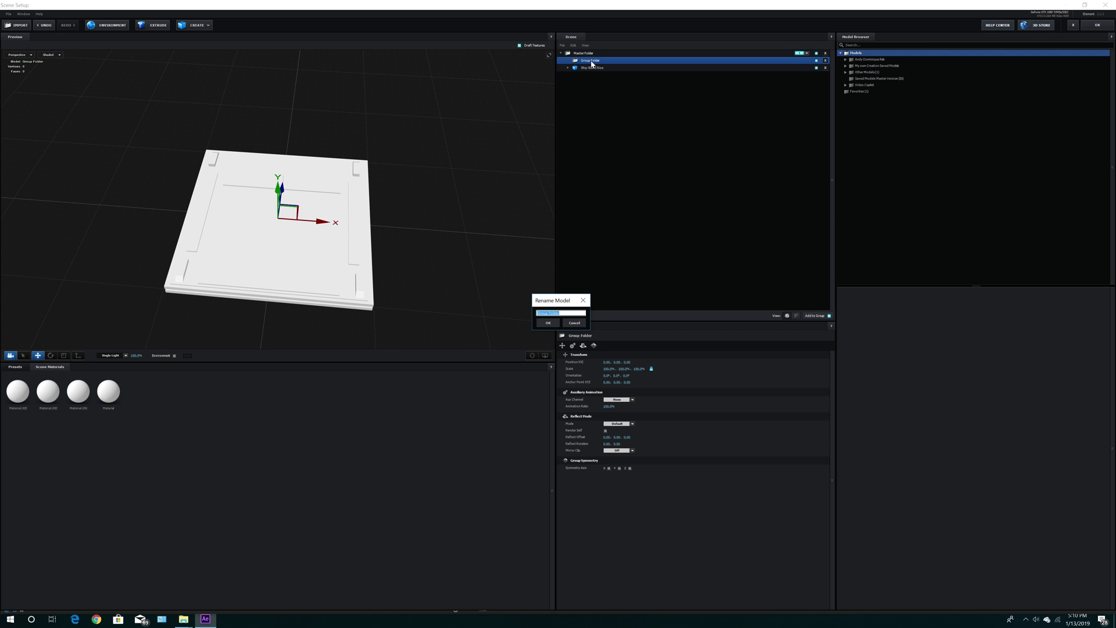
pyautogui.write('Ship Bay')
pyautogui.press('Return')
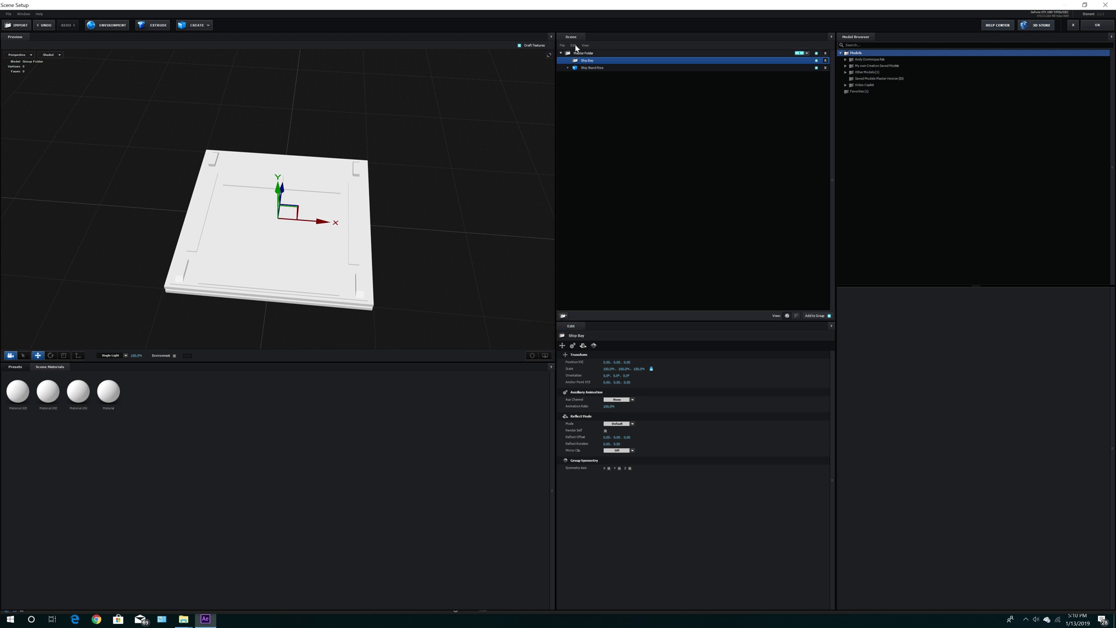
pyautogui.moveTo(597, 70); pyautogui.dragTo(590, 61)
# Step: Add another group folder named Ship inside Master Folder
pyautogui.click(563, 316)
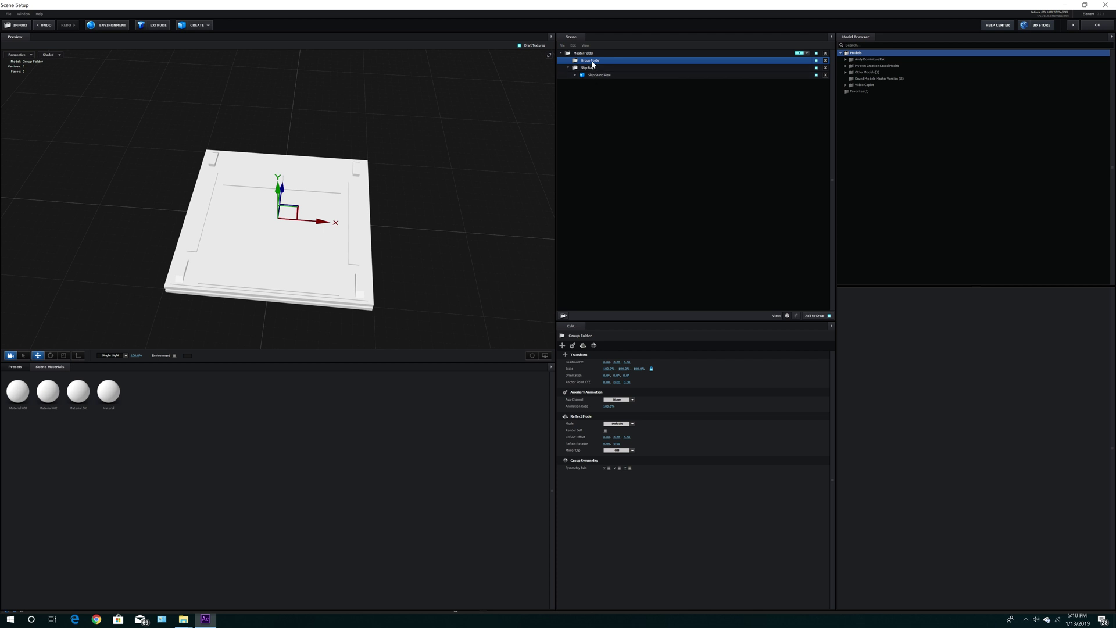
pyautogui.doubleClick(591, 61)
pyautogui.write('Ship')
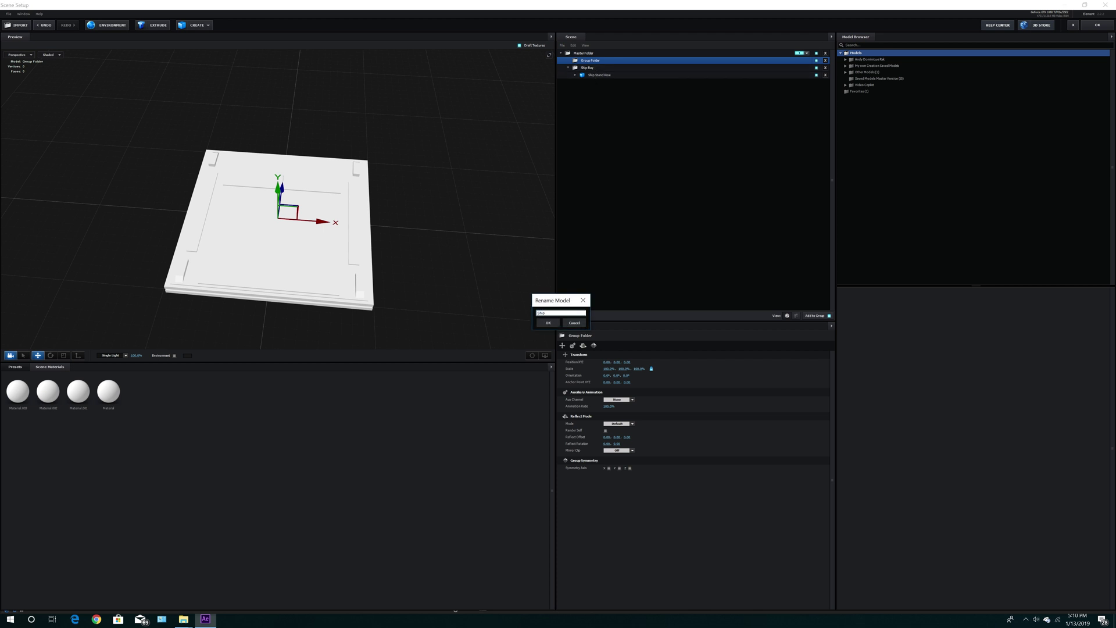
pyautogui.press('Return')
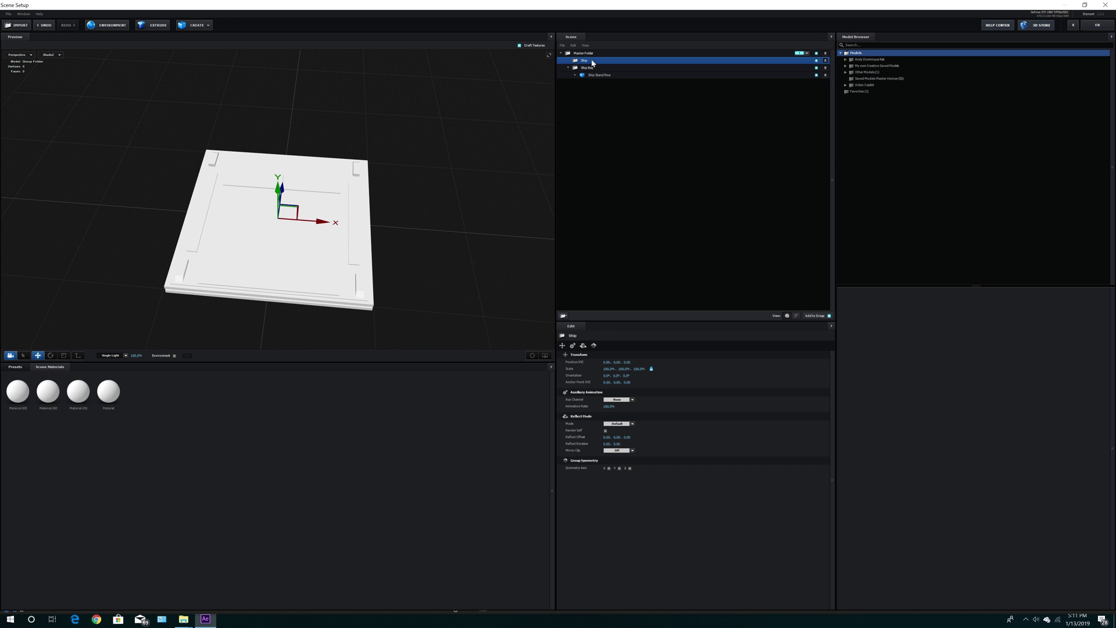
# Step: Import the Ship(1) OBJ from the OBJ > Fighter folder into the Ship group folder
pyautogui.click(17, 25)
pyautogui.click(193, 30)
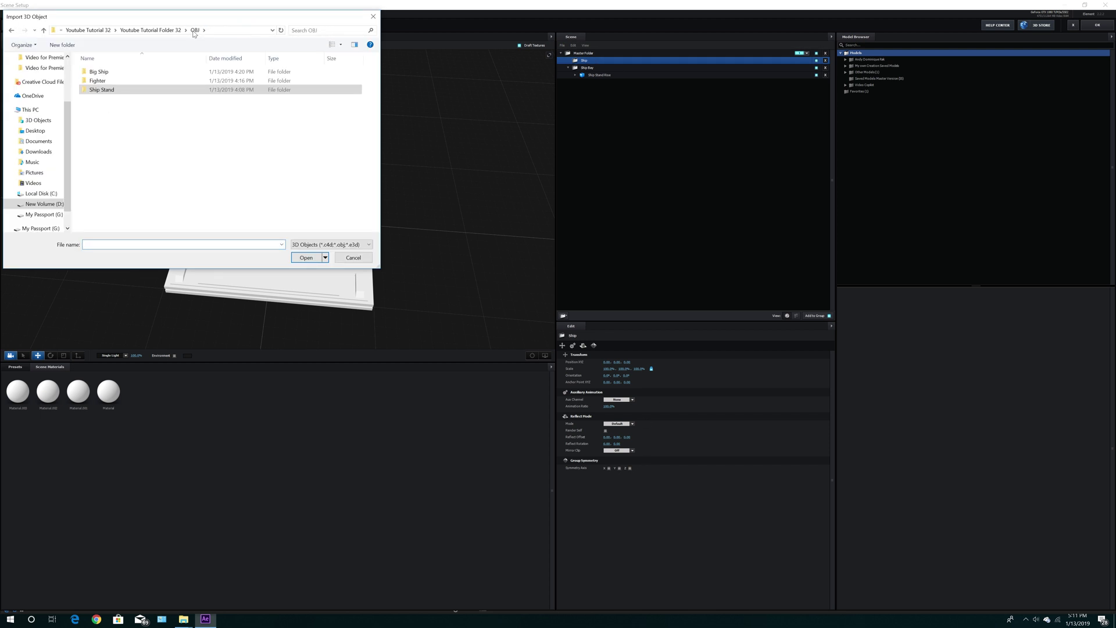
pyautogui.doubleClick(149, 89)
pyautogui.doubleClick(101, 77)
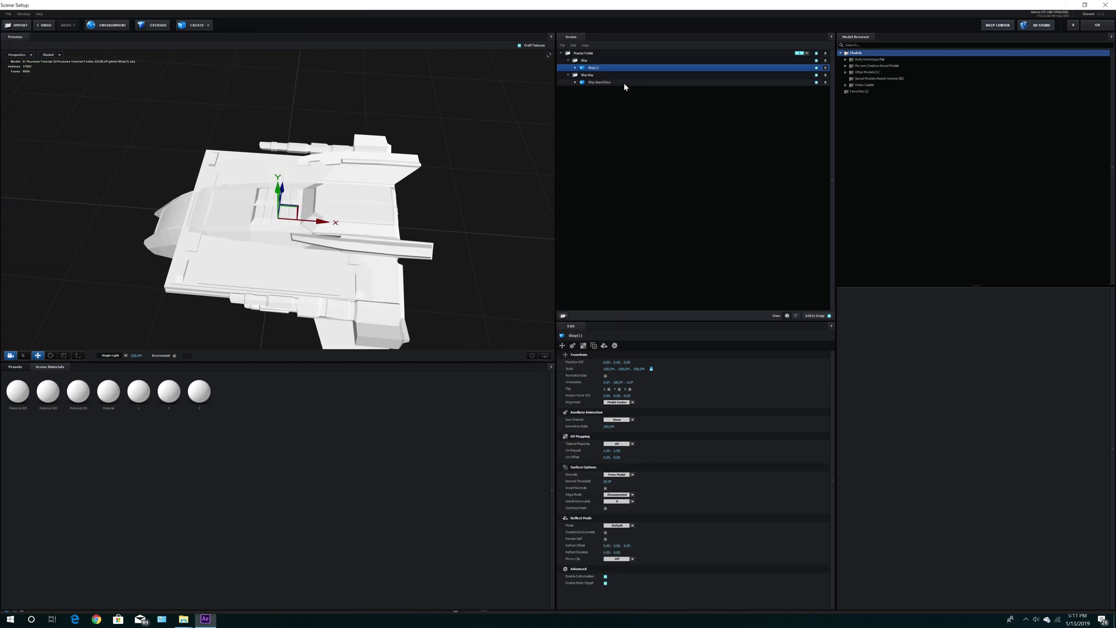
# Step: Rotate the ship a quarter turn around its vertical axis so its nose points towards the stand's front edge
pyautogui.moveTo(461, 271)
pyautogui.mouseDown()
pyautogui.moveTo(501, 254)
pyautogui.moveTo(501, 235)
pyautogui.moveTo(456, 245)
pyautogui.moveTo(454, 276)
pyautogui.mouseUp()
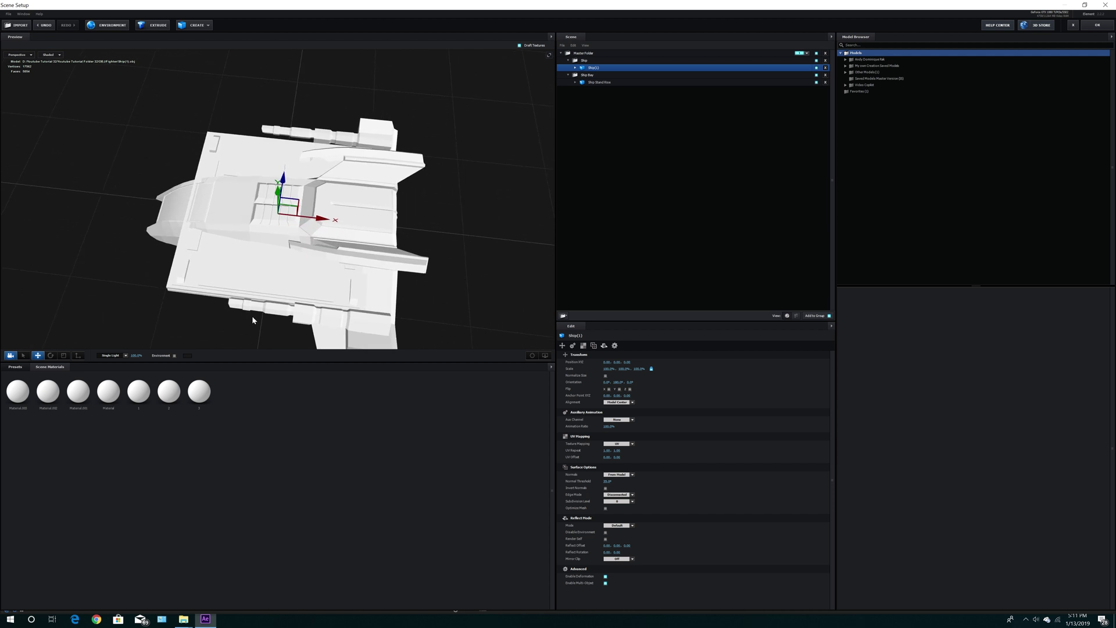
pyautogui.click(51, 355)
pyautogui.moveTo(237, 245); pyautogui.dragTo(305, 269)
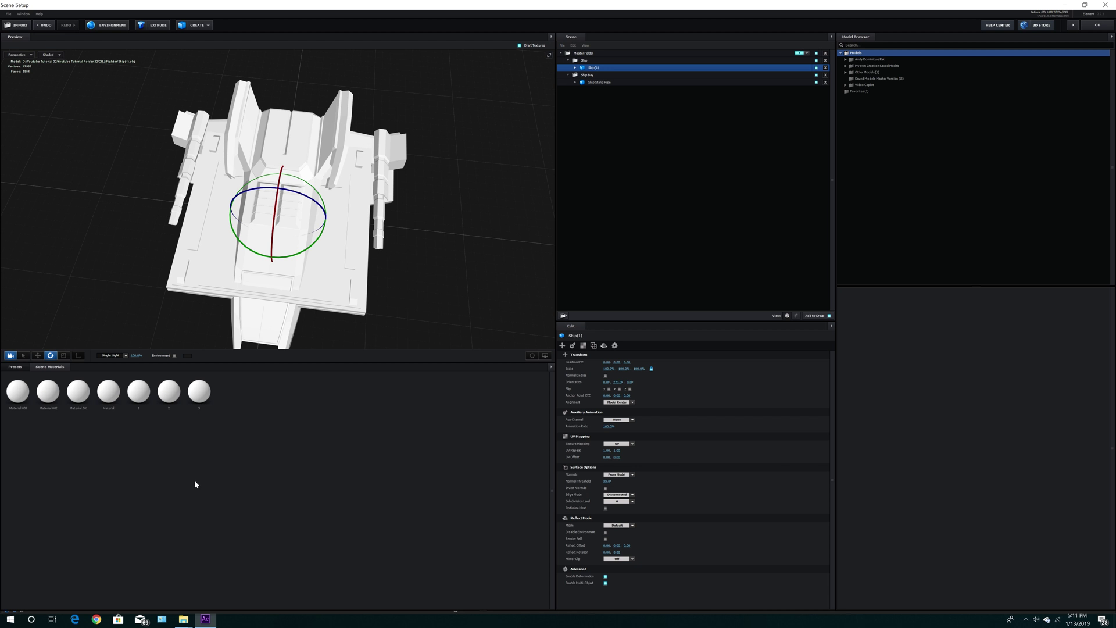
# Step: Raise the ship along Y so it sits above the stand platform
pyautogui.click(38, 355)
pyautogui.moveTo(214, 312); pyautogui.dragTo(216, 285)
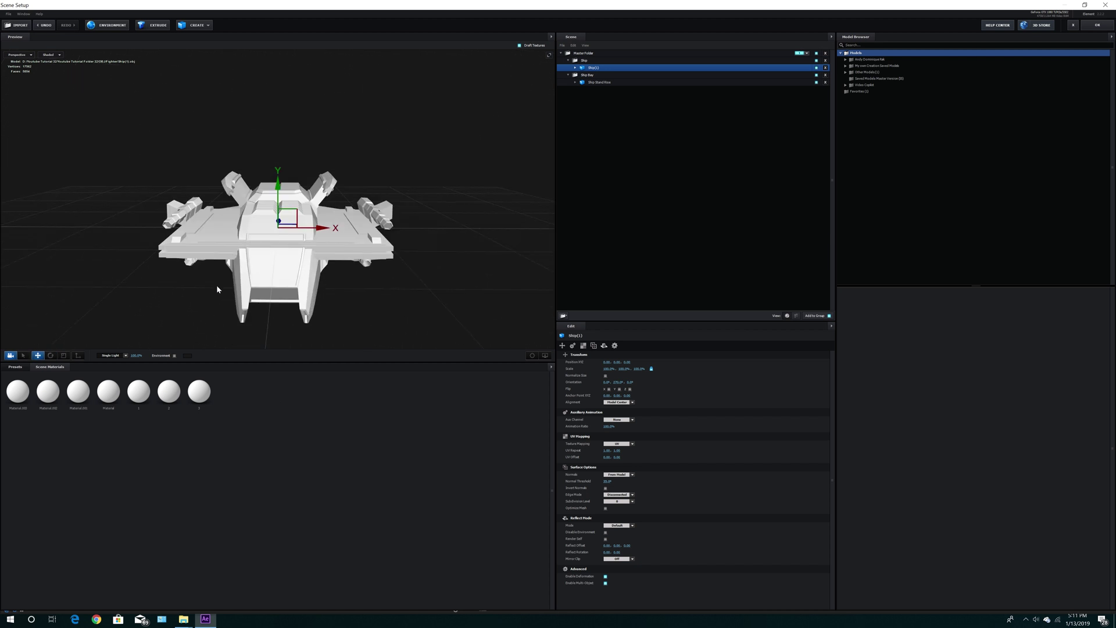
pyautogui.moveTo(287, 201); pyautogui.dragTo(286, 153)
pyautogui.moveTo(434, 234); pyautogui.dragTo(435, 252)
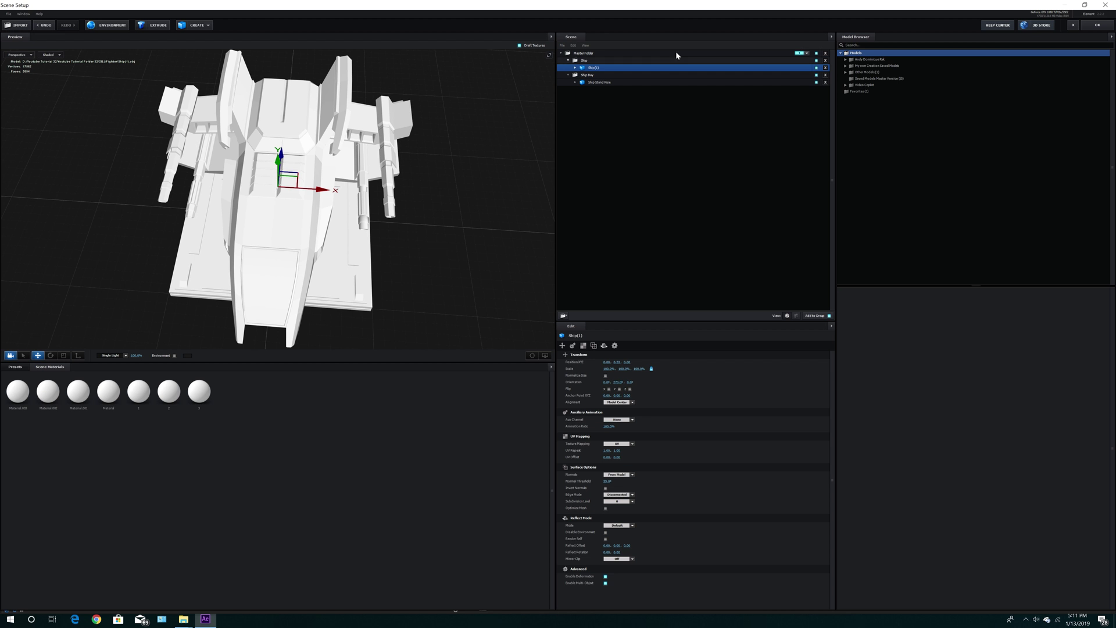
# Step: Scale the ship down uniformly to fit within the stand and lower it close to the platform surface
pyautogui.moveTo(607, 369); pyautogui.dragTo(582, 373)
pyautogui.moveTo(443, 264); pyautogui.dragTo(440, 292)
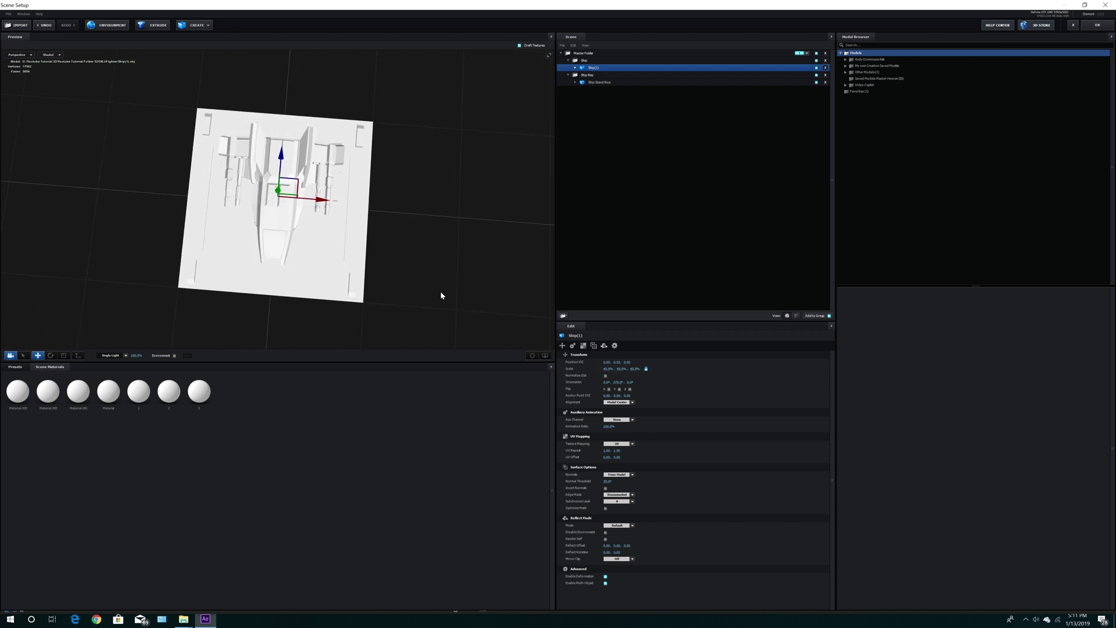
pyautogui.moveTo(606, 369); pyautogui.dragTo(613, 369)
pyautogui.moveTo(480, 344); pyautogui.dragTo(485, 300)
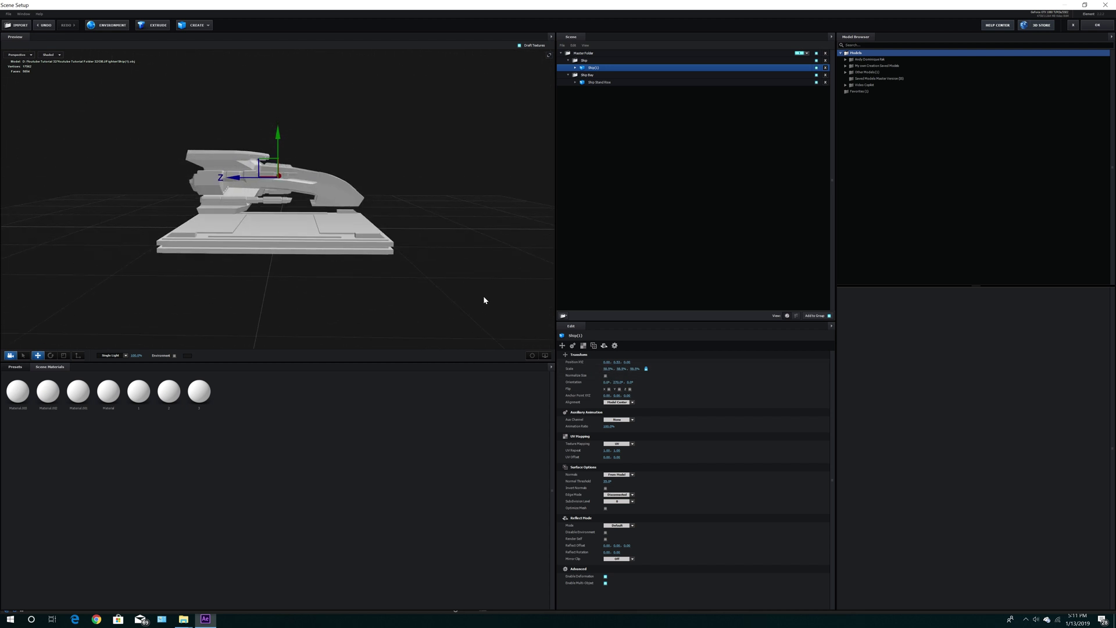
pyautogui.moveTo(279, 135); pyautogui.dragTo(283, 149)
pyautogui.moveTo(434, 212); pyautogui.dragTo(388, 234)
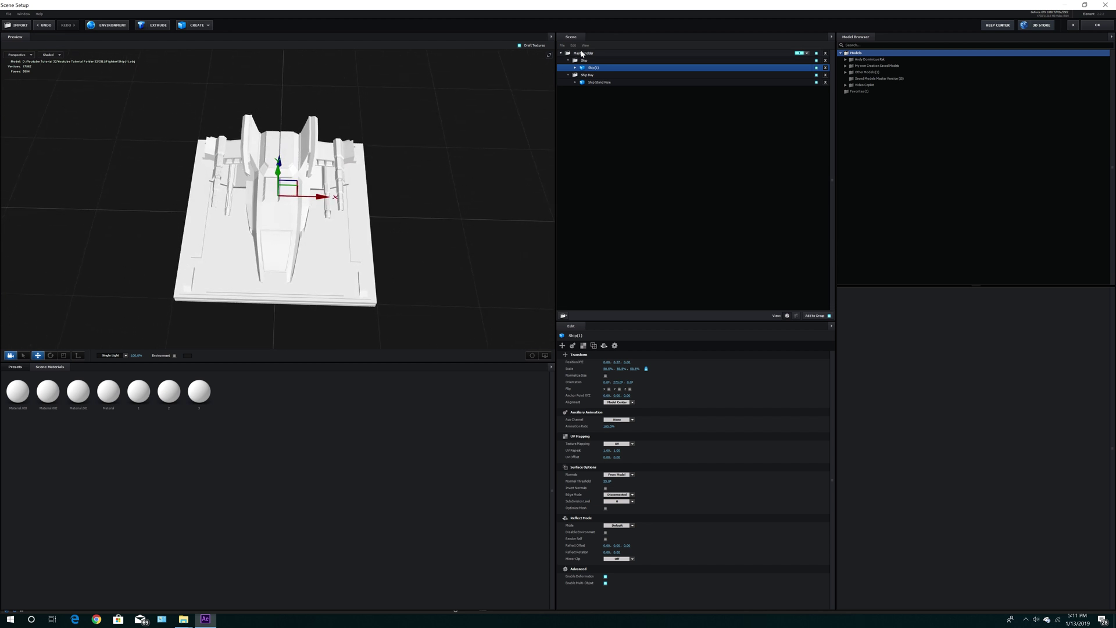
# Step: Duplicate the Ship Stand Rise model, rotate the copy upright and place it below the platform's front edge as a wall
pyautogui.click(596, 82)
pyautogui.moveTo(426, 259); pyautogui.dragTo(408, 281)
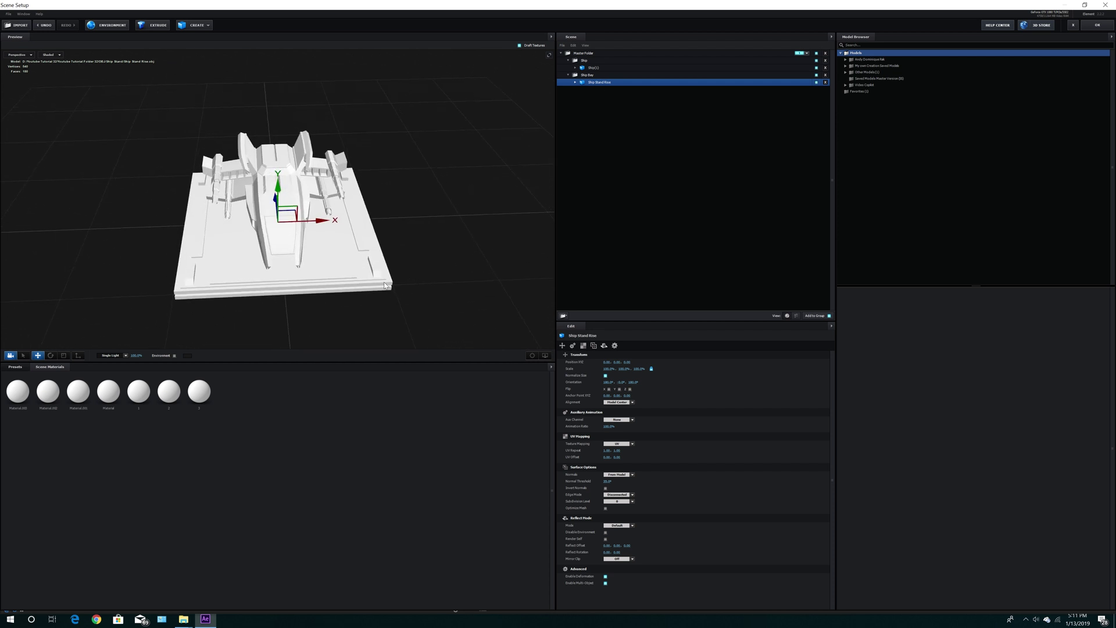
pyautogui.moveTo(385, 285); pyautogui.dragTo(442, 270)
pyautogui.hotkey('ctrl', 'd')
pyautogui.moveTo(239, 219); pyautogui.dragTo(438, 244)
pyautogui.press('e')
pyautogui.moveTo(438, 282); pyautogui.dragTo(511, 281)
pyautogui.click(38, 355)
pyautogui.moveTo(428, 229); pyautogui.dragTo(334, 225)
pyautogui.moveTo(378, 189); pyautogui.dragTo(374, 284)
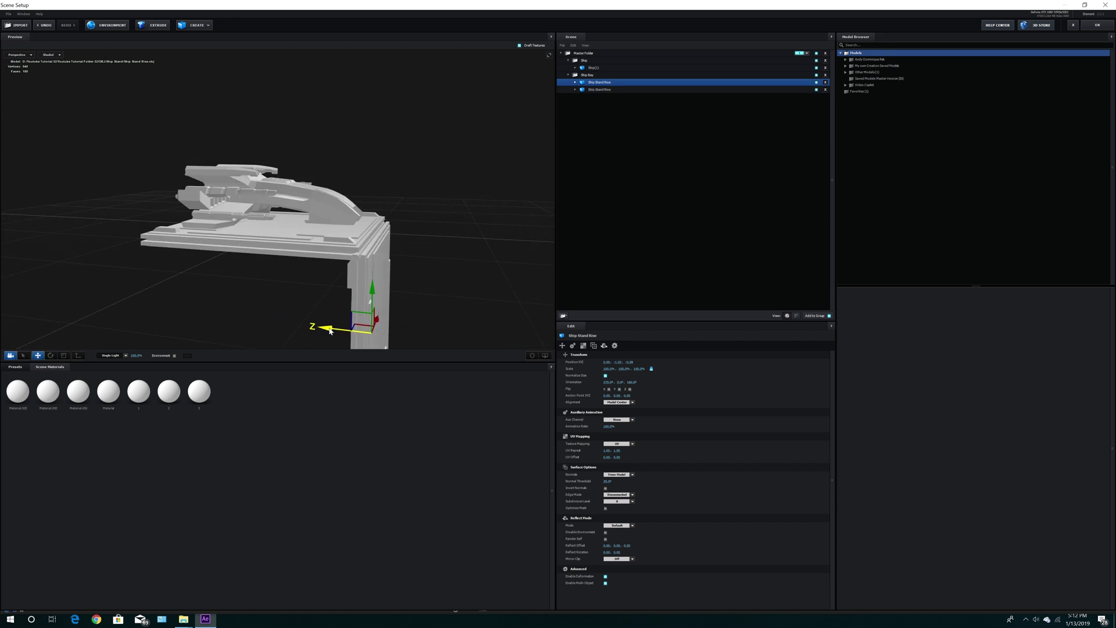
# Step: Duplicate the upright stand panel and place the copy along Z as the opposite wall beneath the platform
pyautogui.moveTo(314, 328); pyautogui.dragTo(174, 343)
pyautogui.hotkey('ctrl', 'd')
pyautogui.moveTo(375, 286); pyautogui.dragTo(219, 288)
pyautogui.click(40, 356)
pyautogui.moveTo(396, 233); pyautogui.dragTo(385, 317)
pyautogui.moveTo(459, 267); pyautogui.dragTo(325, 232)
# Step: Duplicate the stand panel again, turn it sideways and align it along X as one side wall of the block
pyautogui.hotkey('ctrl', 'd')
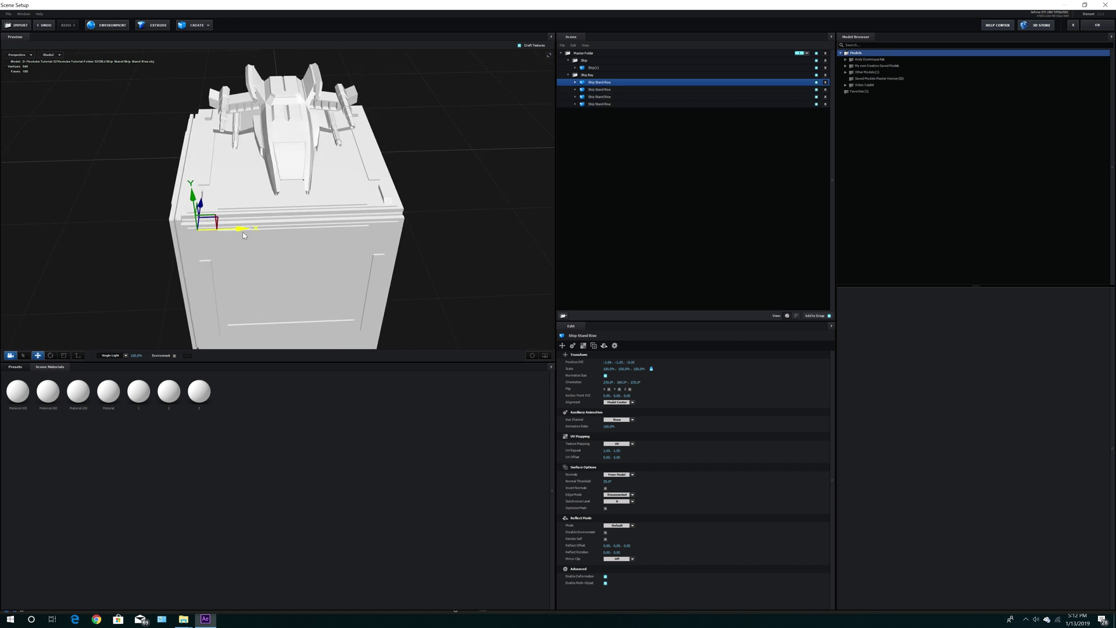
pyautogui.moveTo(243, 226); pyautogui.dragTo(349, 221)
pyautogui.click(51, 355)
pyautogui.moveTo(298, 249); pyautogui.dragTo(477, 228)
pyautogui.click(39, 356)
pyautogui.moveTo(344, 217); pyautogui.dragTo(420, 207)
# Step: Duplicate the side panel, rotate it to face outward and align it as the block's remaining side wall
pyautogui.hotkey('ctrl', 'd')
pyautogui.click(51, 355)
pyautogui.moveTo(363, 240); pyautogui.dragTo(541, 232)
pyautogui.click(38, 356)
pyautogui.moveTo(412, 210); pyautogui.dragTo(383, 215)
pyautogui.moveTo(157, 276); pyautogui.dragTo(244, 295)
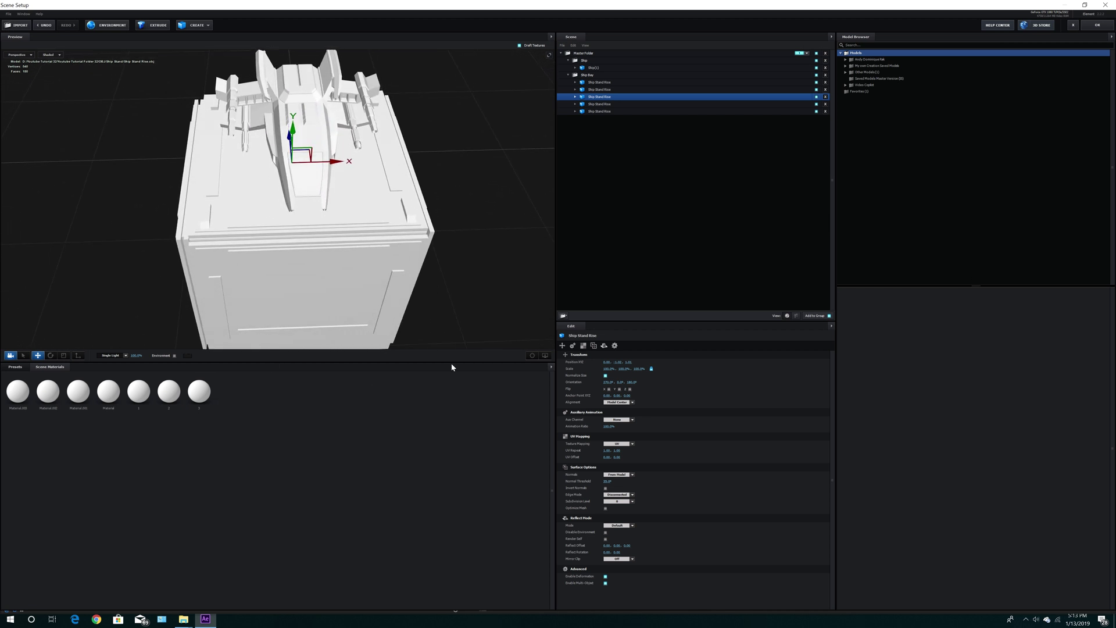
# Step: Enable ambient occlusion shading in the model preview and check the assembled block with it
pyautogui.moveTo(440, 260); pyautogui.dragTo(570, 308)
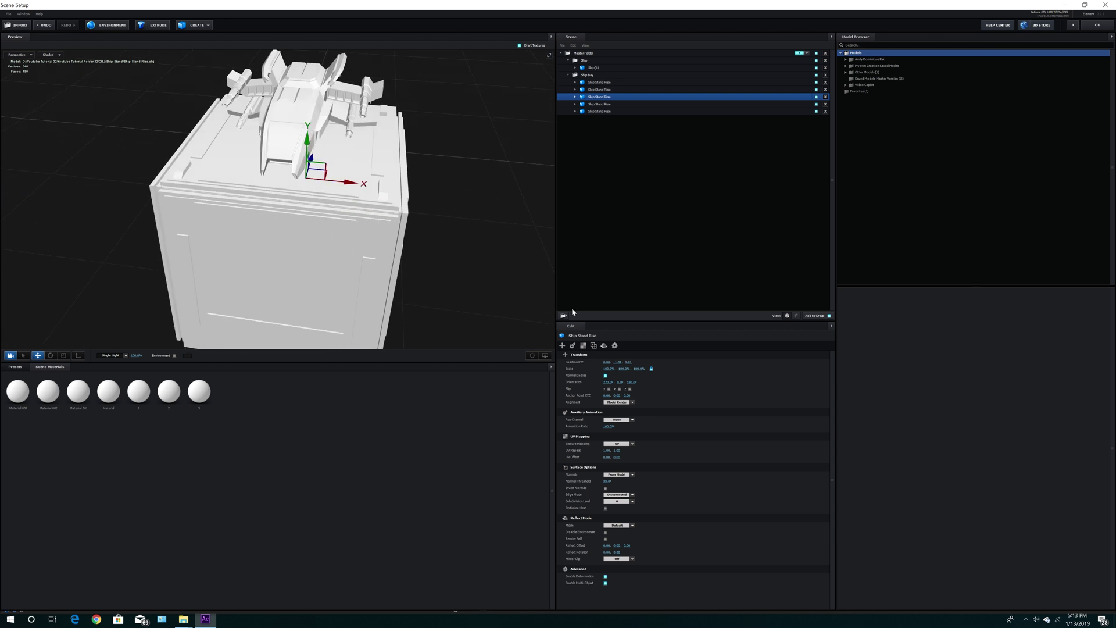
pyautogui.click(545, 355)
pyautogui.click(500, 337)
pyautogui.moveTo(353, 260); pyautogui.dragTo(505, 278)
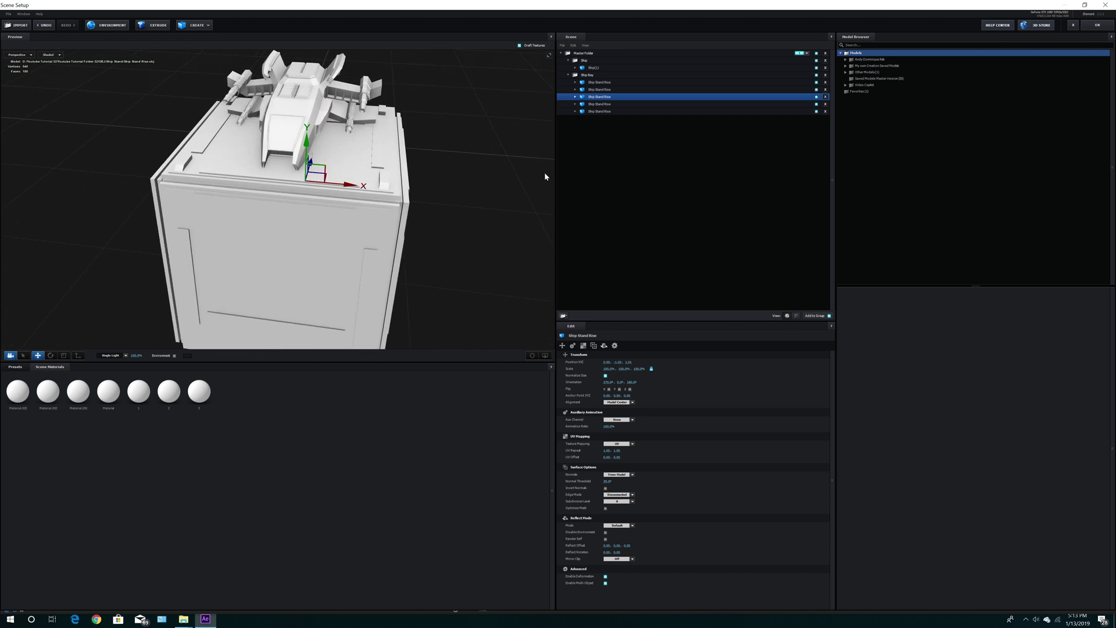
pyautogui.rightClick(347, 155)
pyautogui.moveTo(330, 165); pyautogui.dragTo(264, 139)
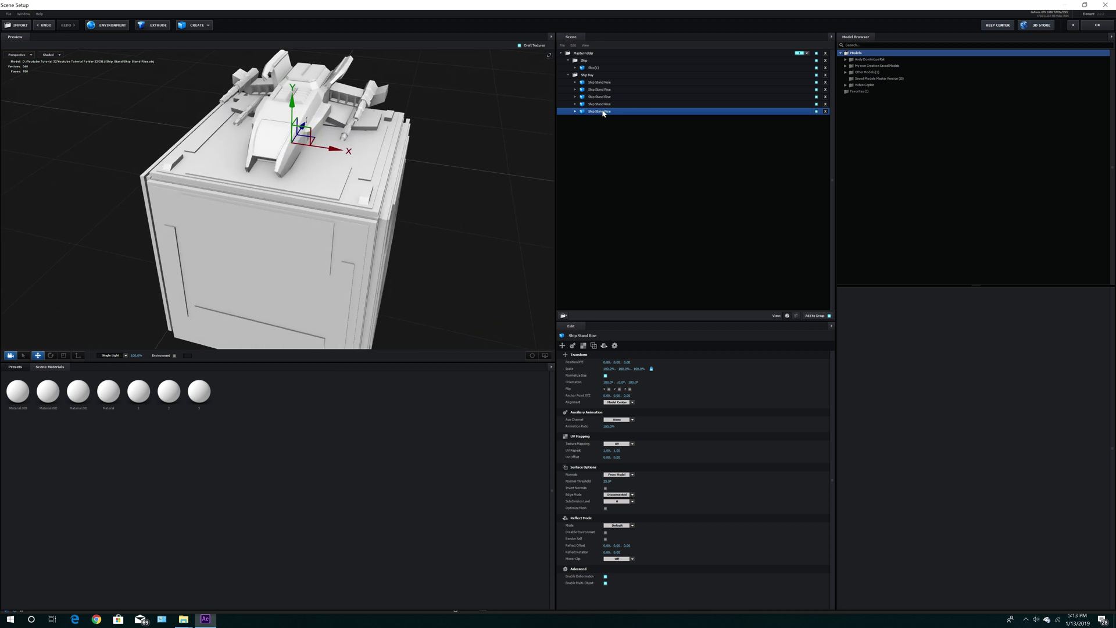
# Step: Set the auxiliary animation channel to Channel 1 for the top Ship Stand Rise panel and for the ship
pyautogui.click(633, 420)
pyautogui.click(617, 426)
pyautogui.click(593, 67)
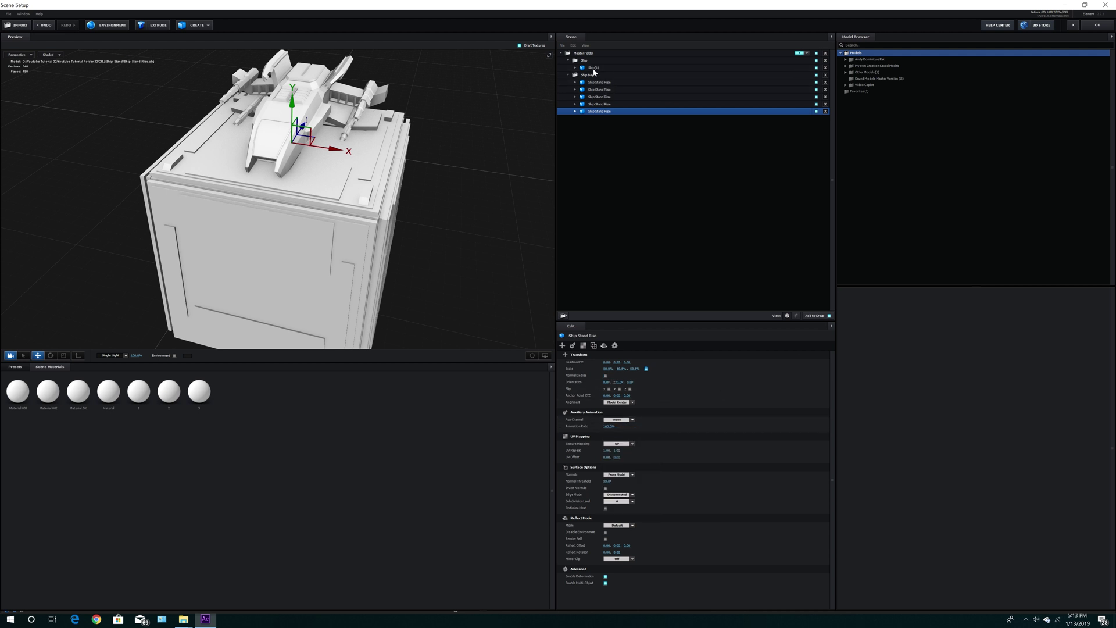
pyautogui.click(632, 420)
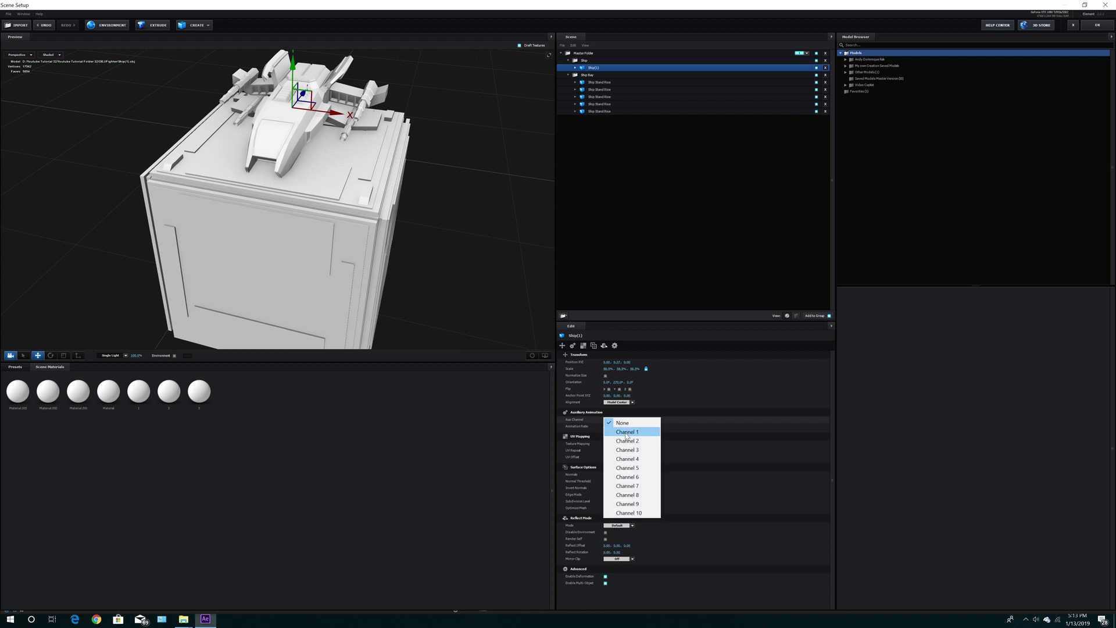
pyautogui.click(626, 432)
# Step: Check the auxiliary channel assignments of the stand panels and apply the scene setup to the Ship Bay composition
pyautogui.moveTo(385, 277); pyautogui.dragTo(389, 271)
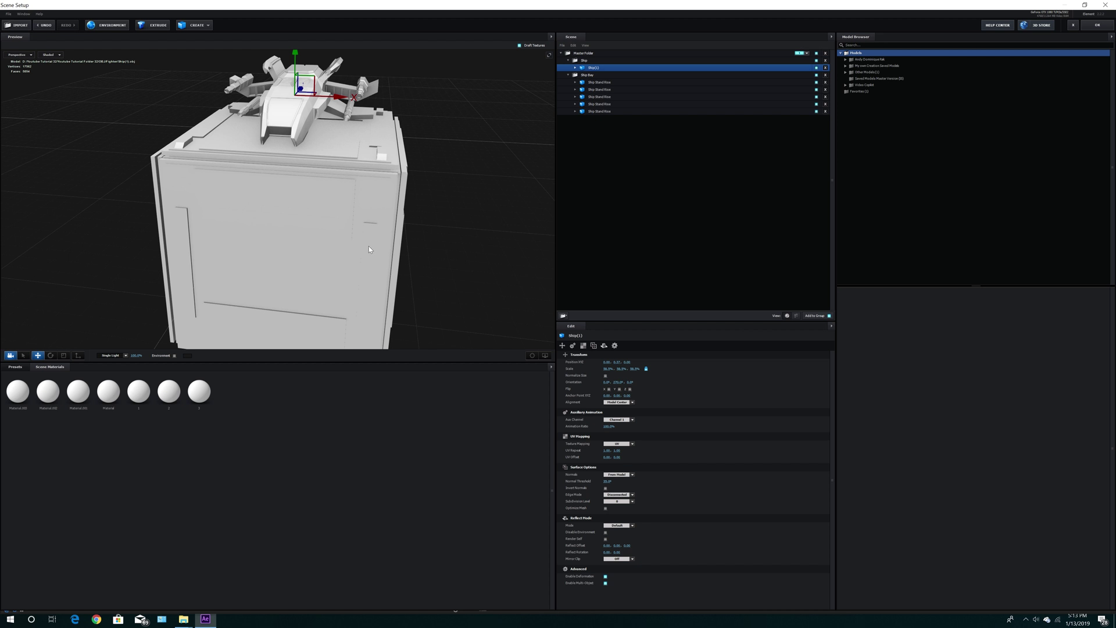
pyautogui.moveTo(369, 246); pyautogui.dragTo(360, 237)
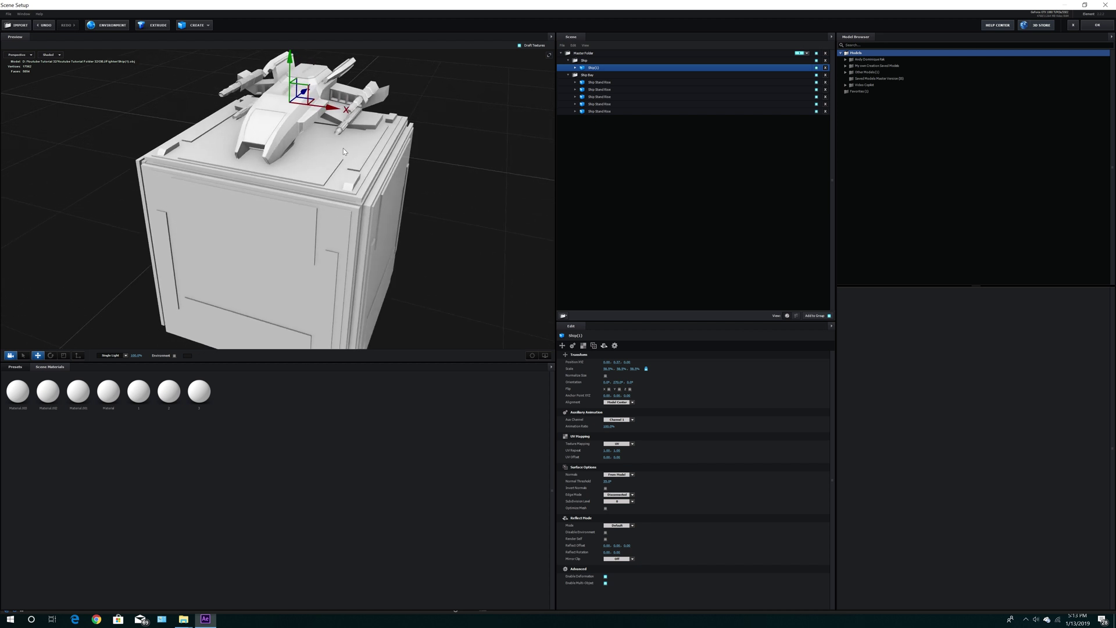
pyautogui.moveTo(343, 148); pyautogui.dragTo(399, 168)
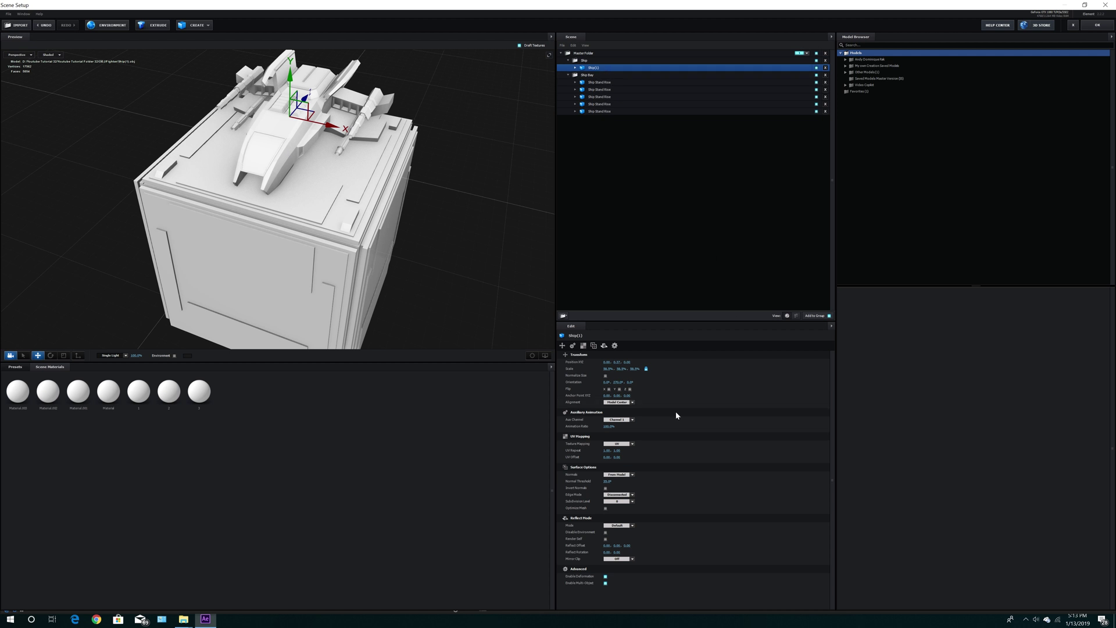
pyautogui.click(604, 82)
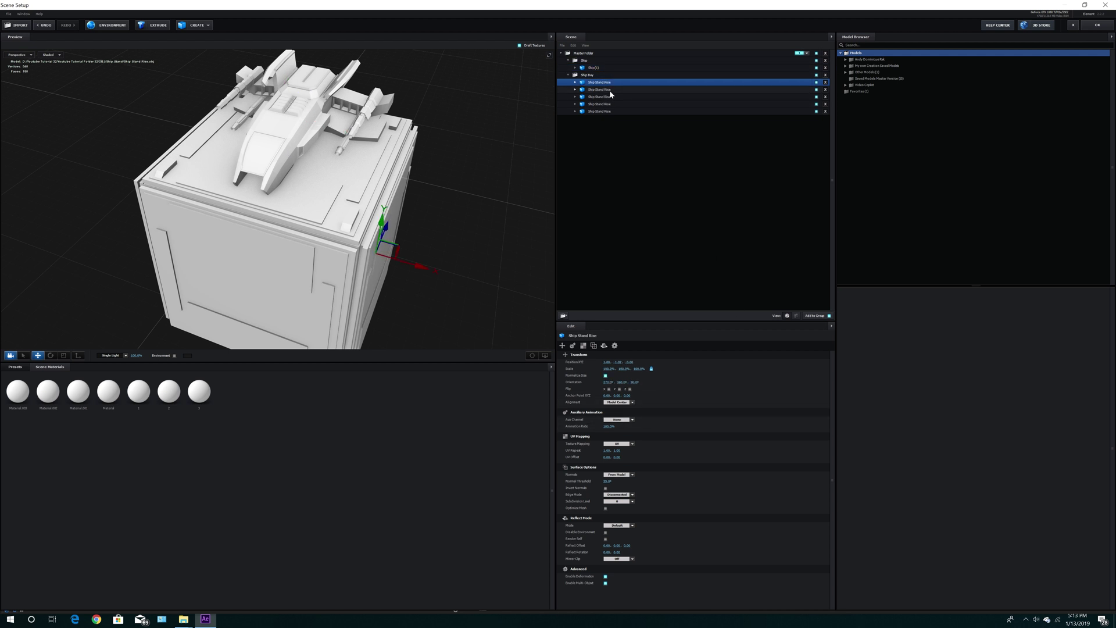
pyautogui.click(606, 112)
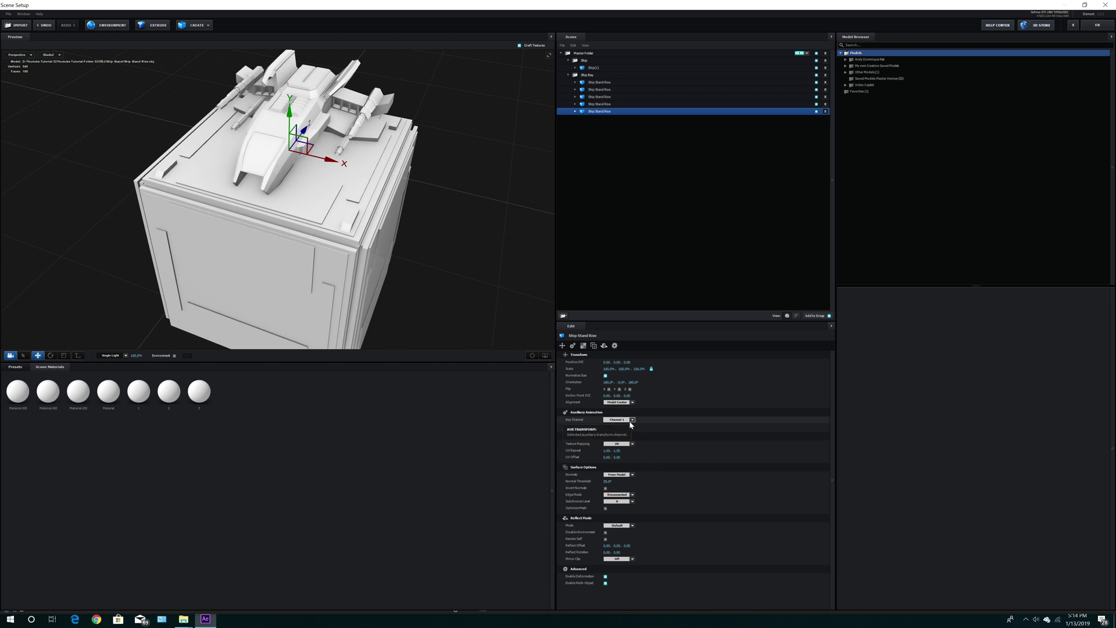
pyautogui.moveTo(438, 294); pyautogui.dragTo(440, 288)
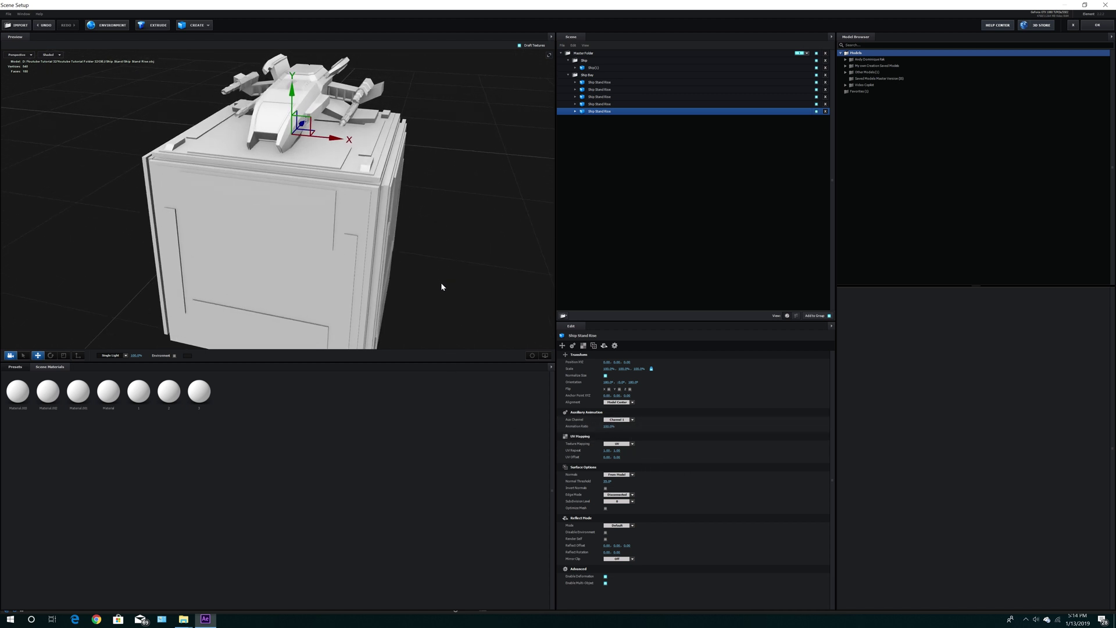
pyautogui.click(1097, 25)
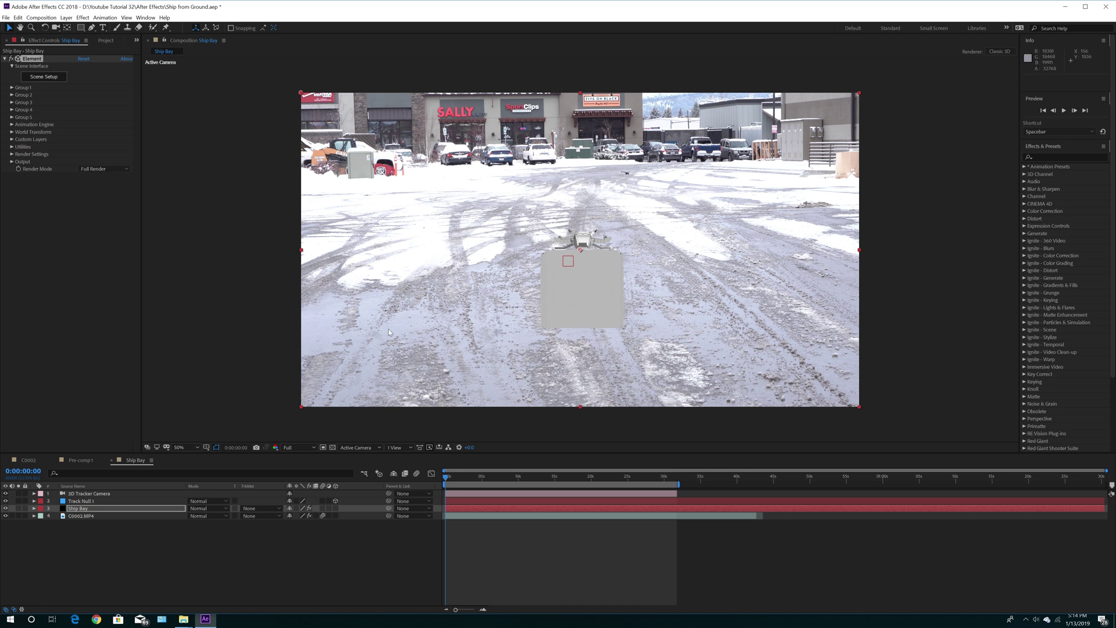
# Step: Expand the Ship Bay layer's Element Group 1 properties and the transform properties of Track Null 1 in the timeline
pyautogui.click(86, 512)
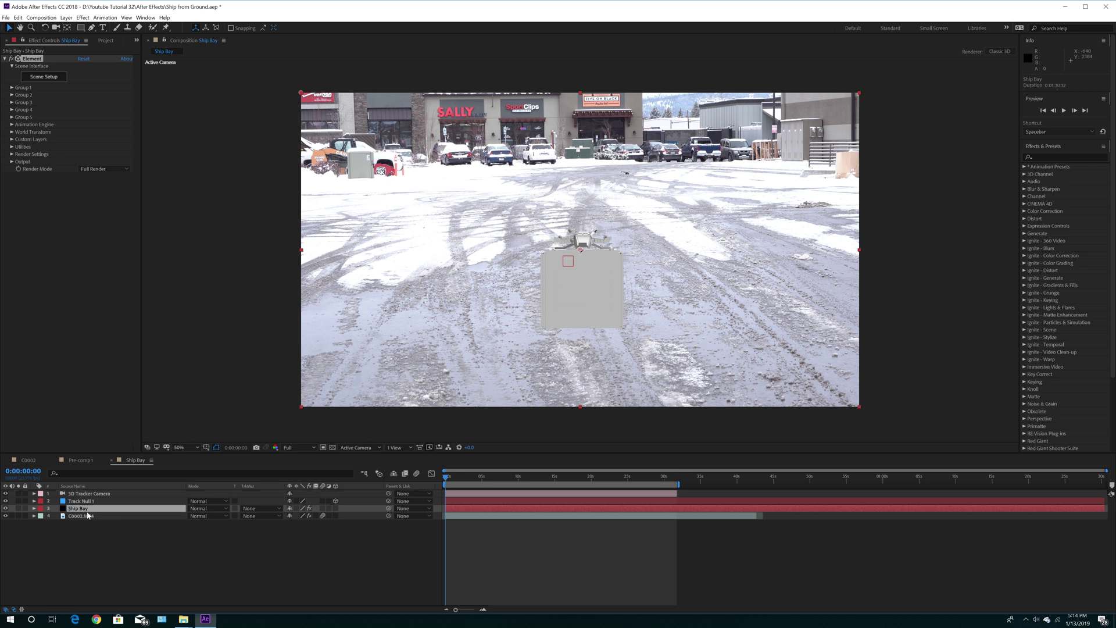
pyautogui.click(34, 509)
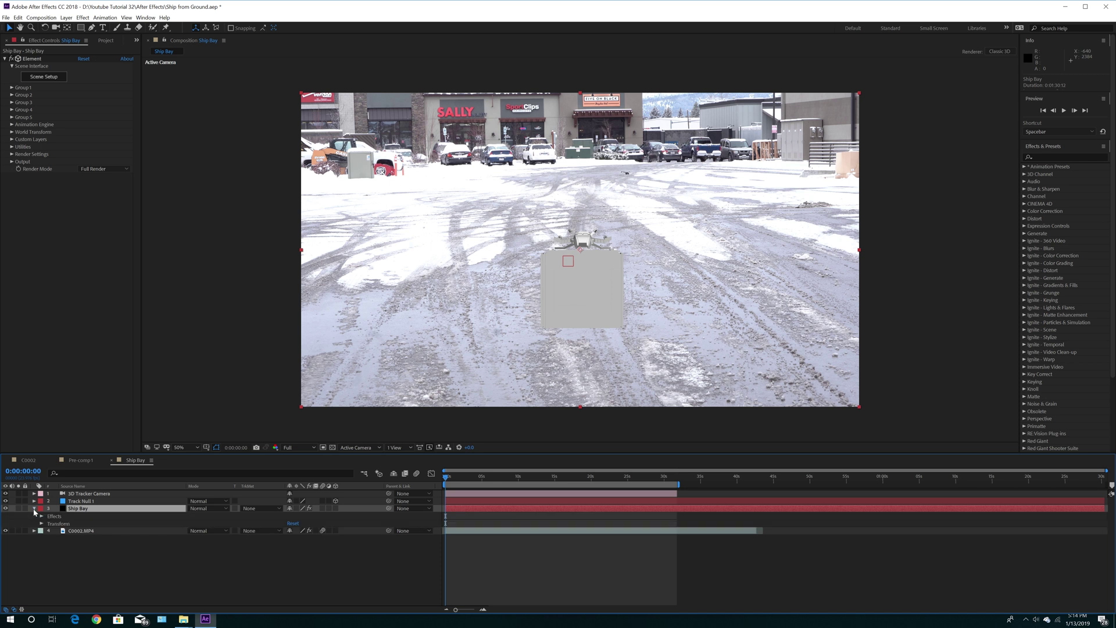
pyautogui.click(41, 516)
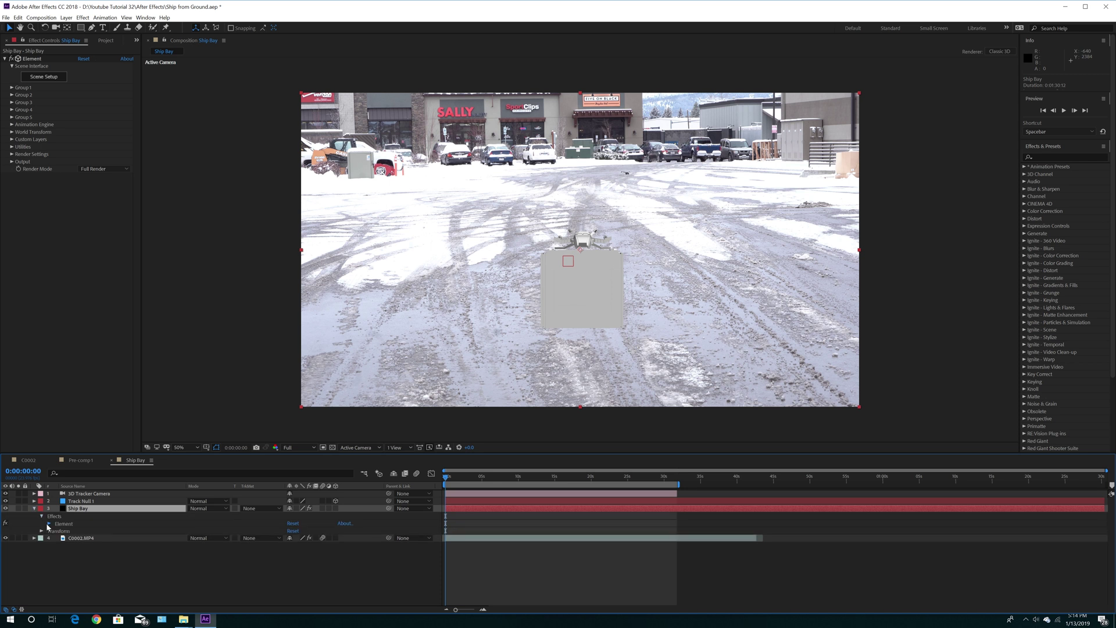
pyautogui.click(49, 523)
pyautogui.click(55, 514)
pyautogui.scroll(2, 113, 540)
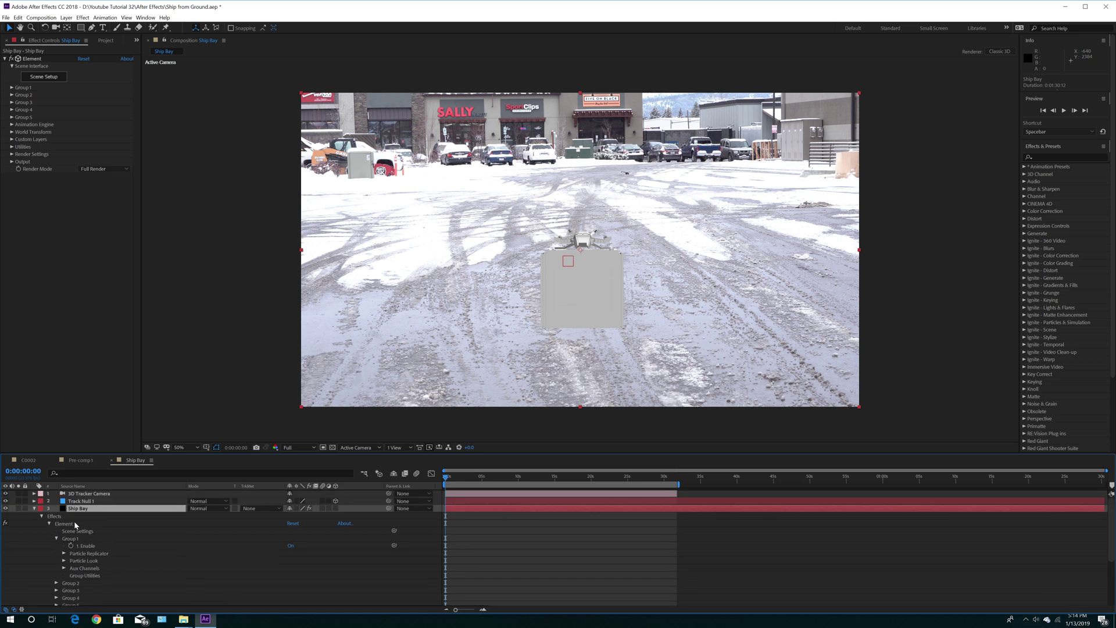
pyautogui.click(34, 502)
pyautogui.click(41, 509)
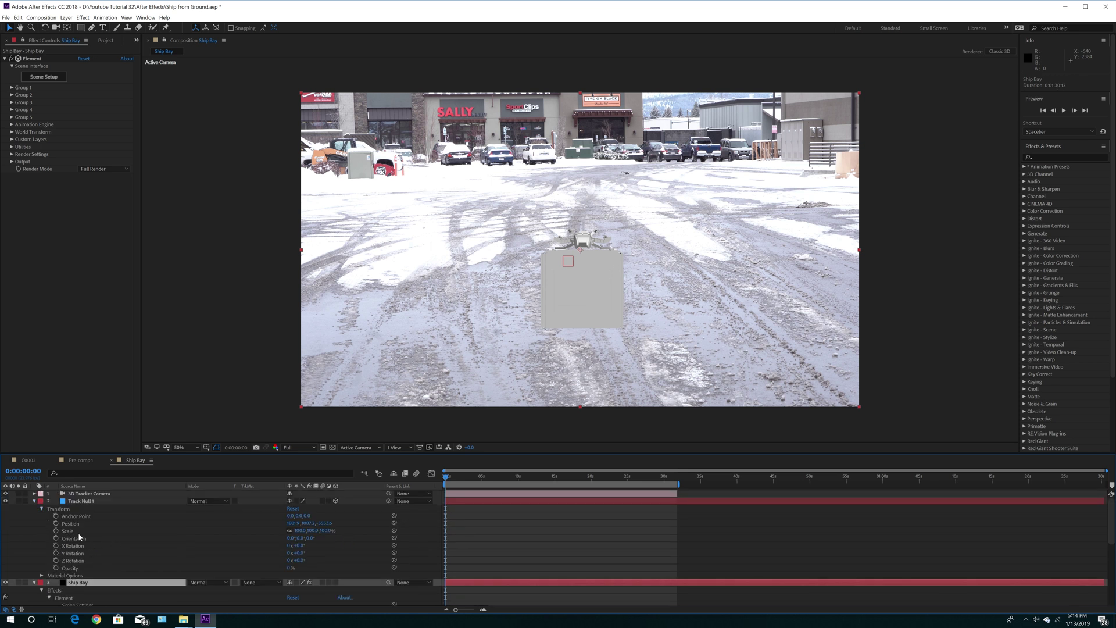
pyautogui.scroll(-3, 111, 536)
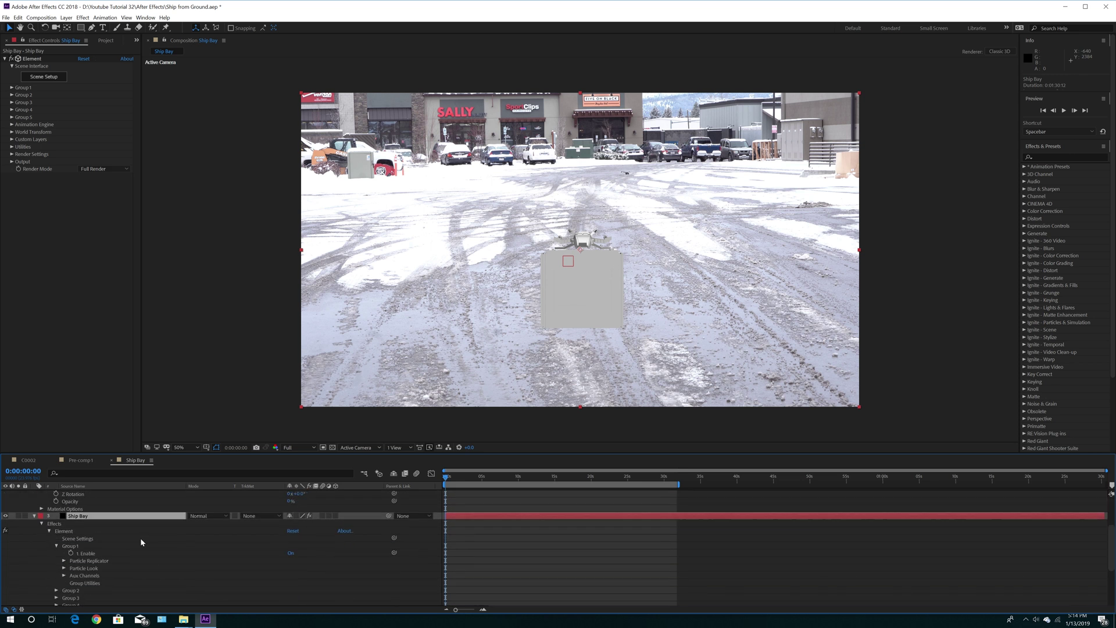
# Step: Link Group 1's particle replicator Position XY and Position Z to Track Null 1's position with expressions
pyautogui.click(64, 560)
pyautogui.scroll(-1, 66, 563)
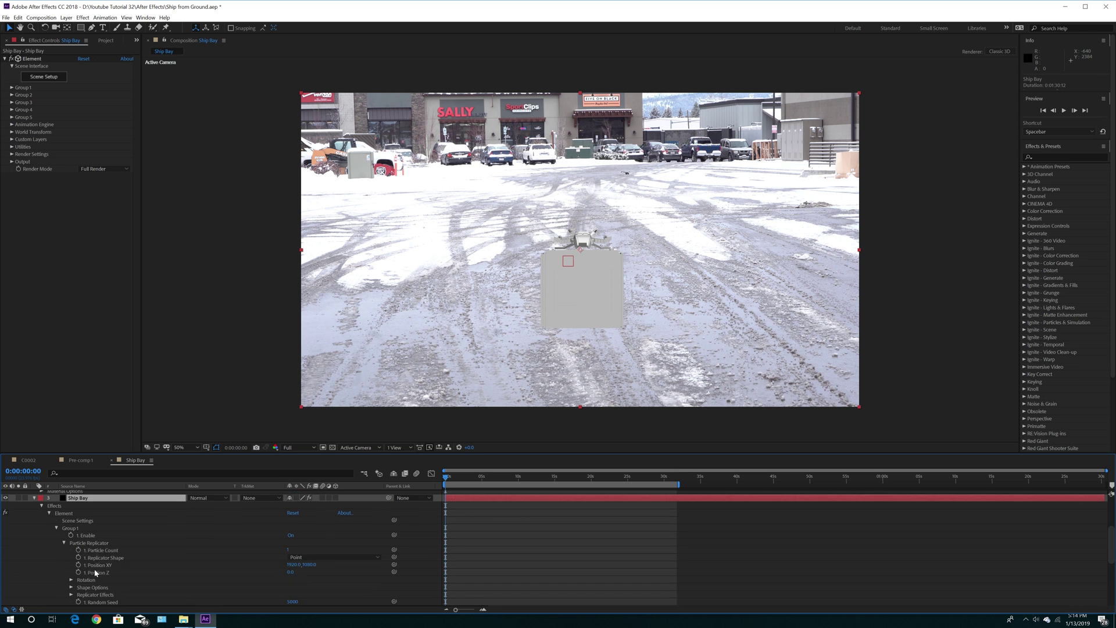
pyautogui.keyDown('alt'); pyautogui.click(79, 565); pyautogui.keyUp('alt')
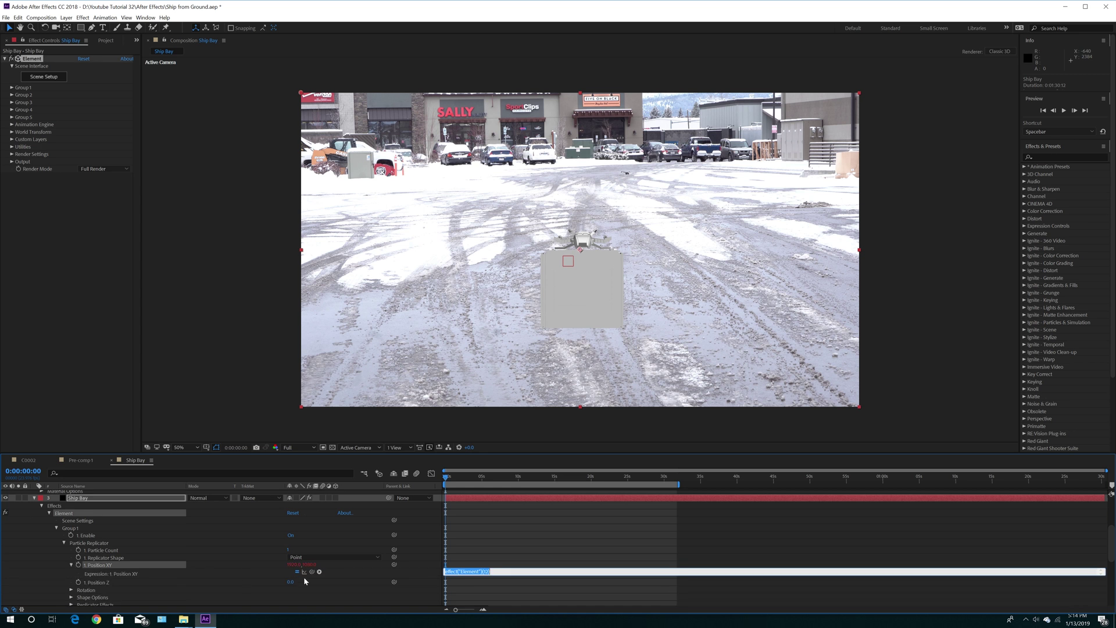
pyautogui.moveTo(312, 572); pyautogui.dragTo(111, 527)
pyautogui.scroll(-2, 228, 560)
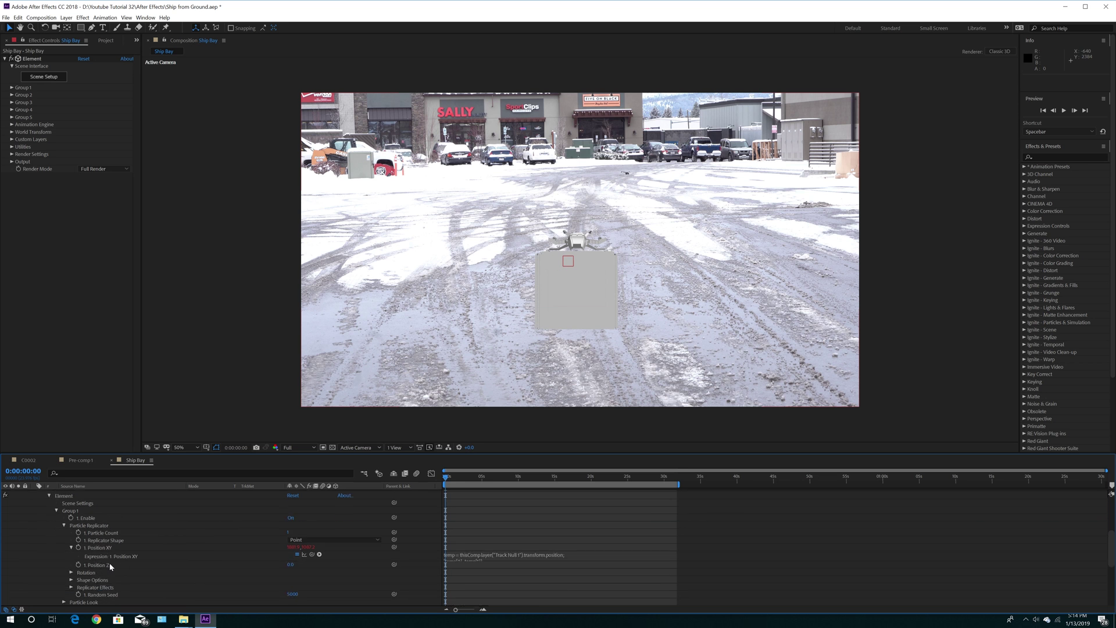
pyautogui.keyDown('alt'); pyautogui.click(78, 565); pyautogui.keyUp('alt')
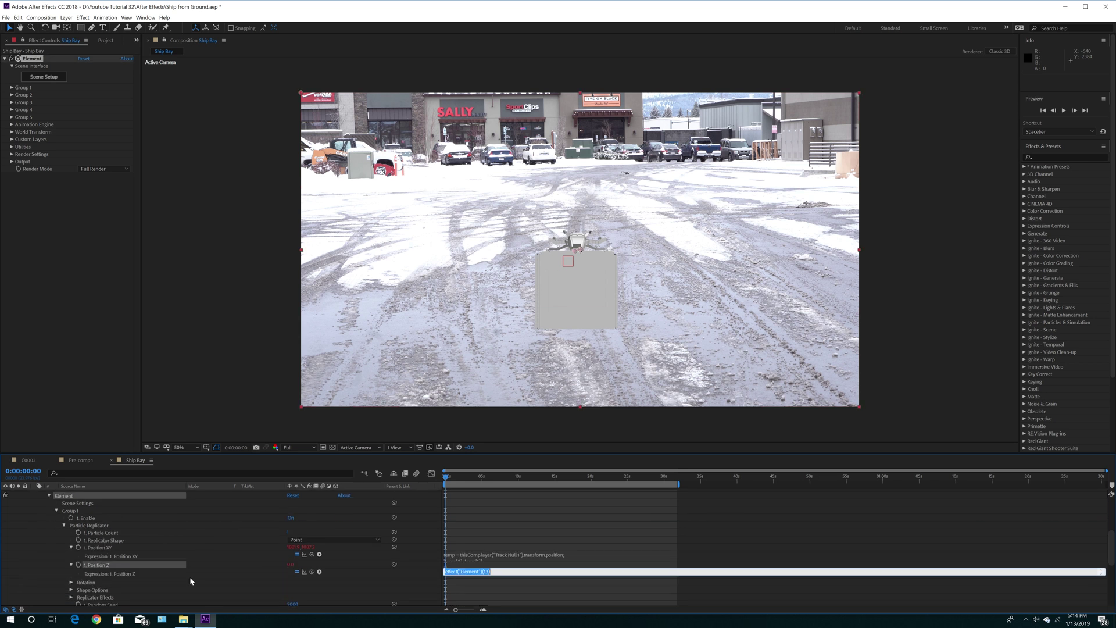
pyautogui.moveTo(312, 572); pyautogui.dragTo(328, 525)
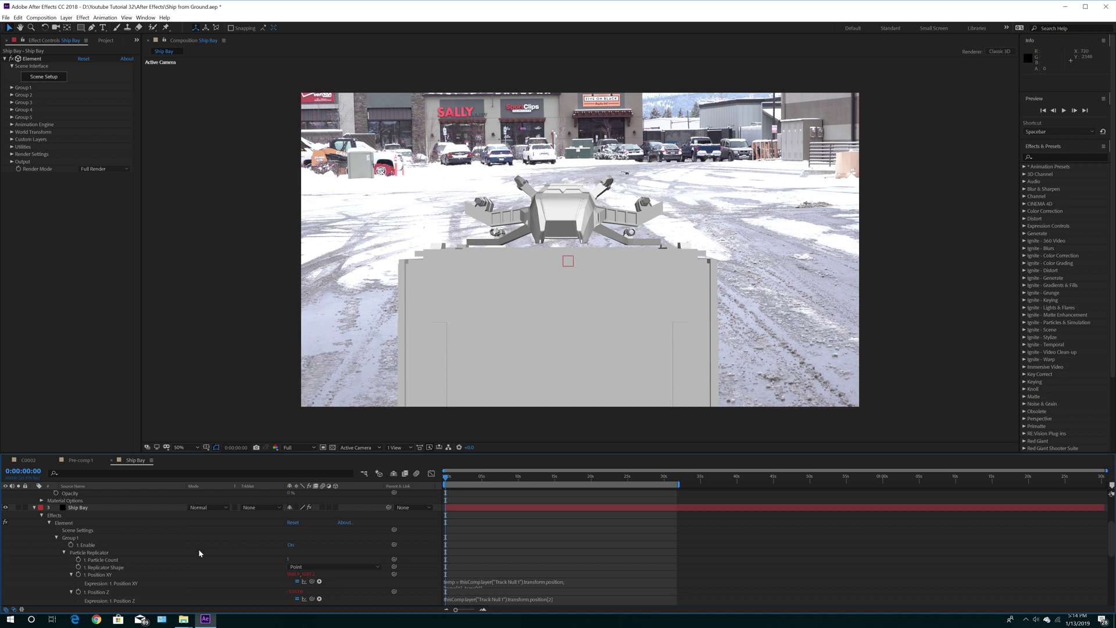
# Step: Tilt Group 1 by setting X Rotation to about 13° and Y Rotation to about -3°, with Z Rotation at 0°
pyautogui.scroll(-3, 229, 553)
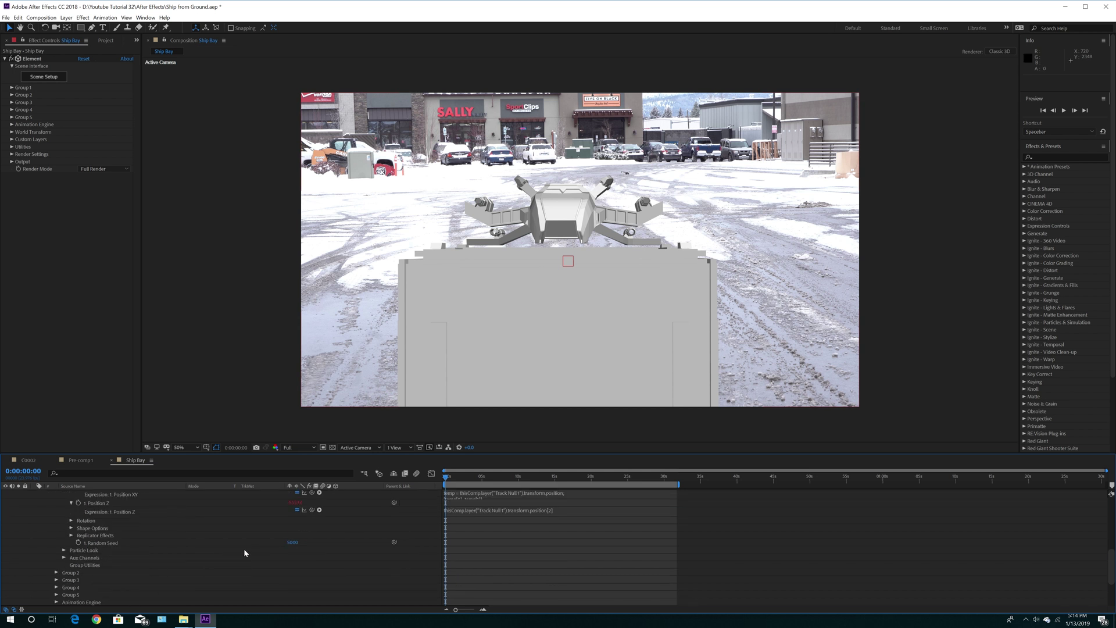
pyautogui.scroll(3, 213, 564)
pyautogui.click(71, 565)
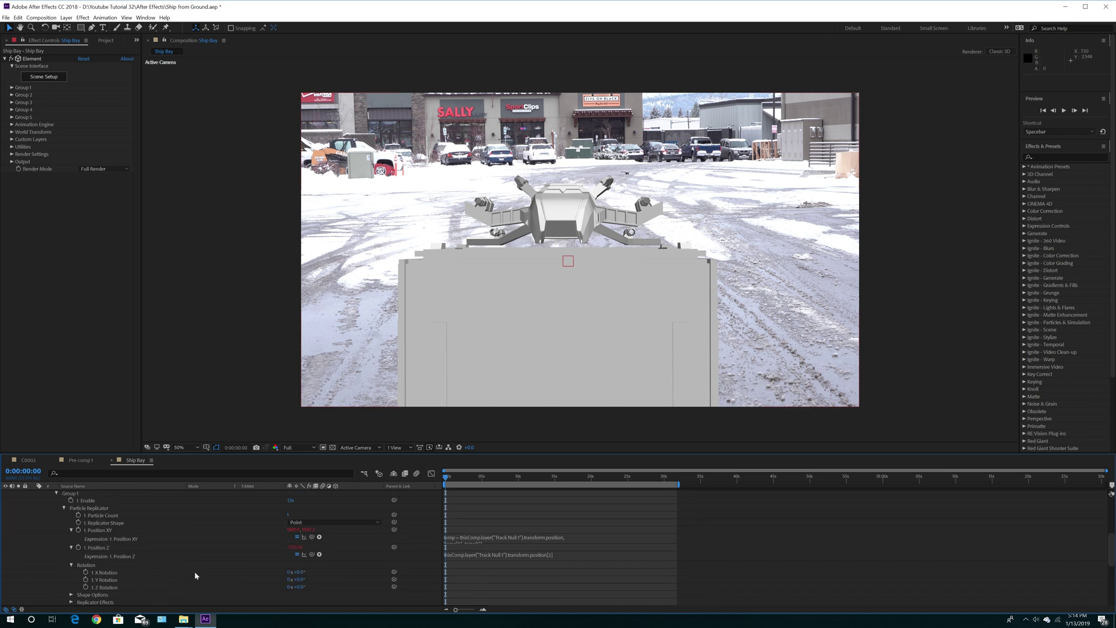
pyautogui.moveTo(296, 572); pyautogui.dragTo(306, 572)
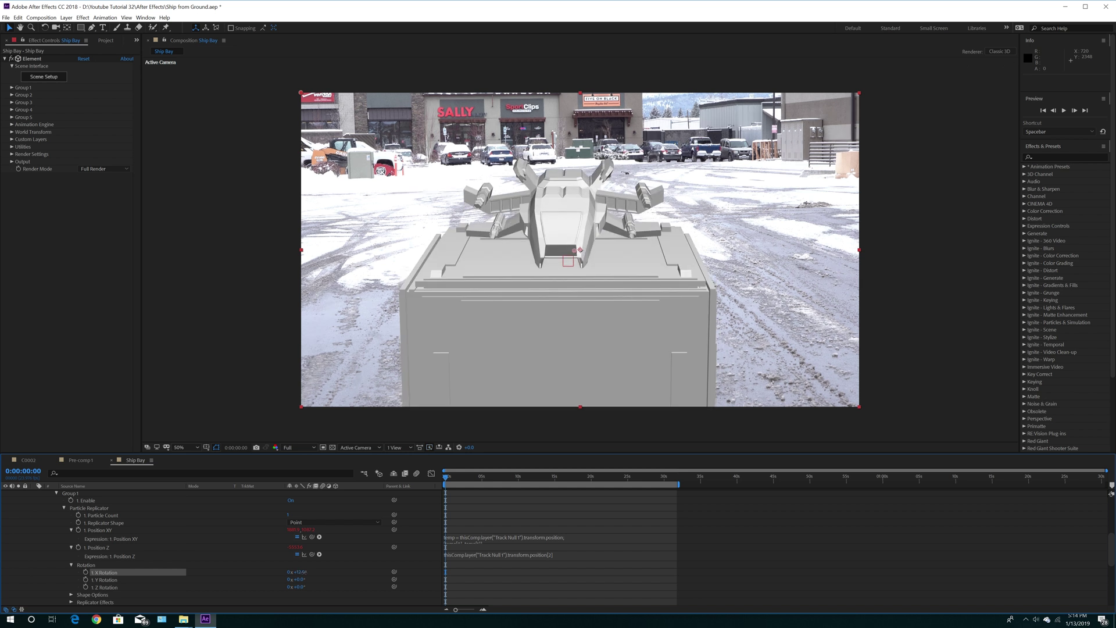
pyautogui.moveTo(296, 580); pyautogui.dragTo(299, 579)
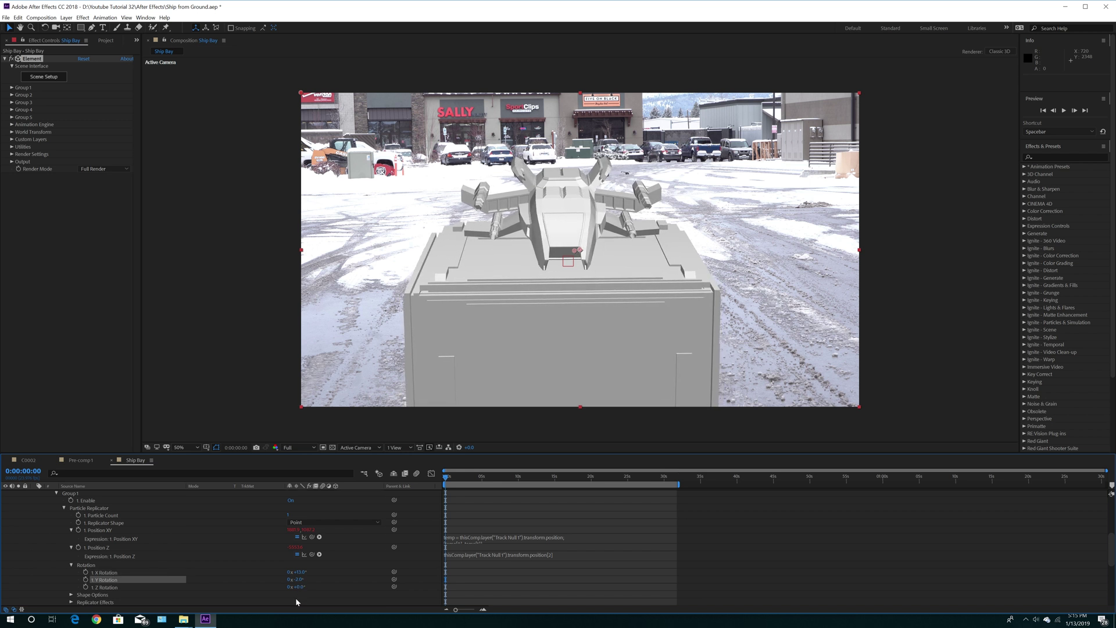
pyautogui.moveTo(302, 591); pyautogui.dragTo(305, 591)
pyautogui.click(305, 591)
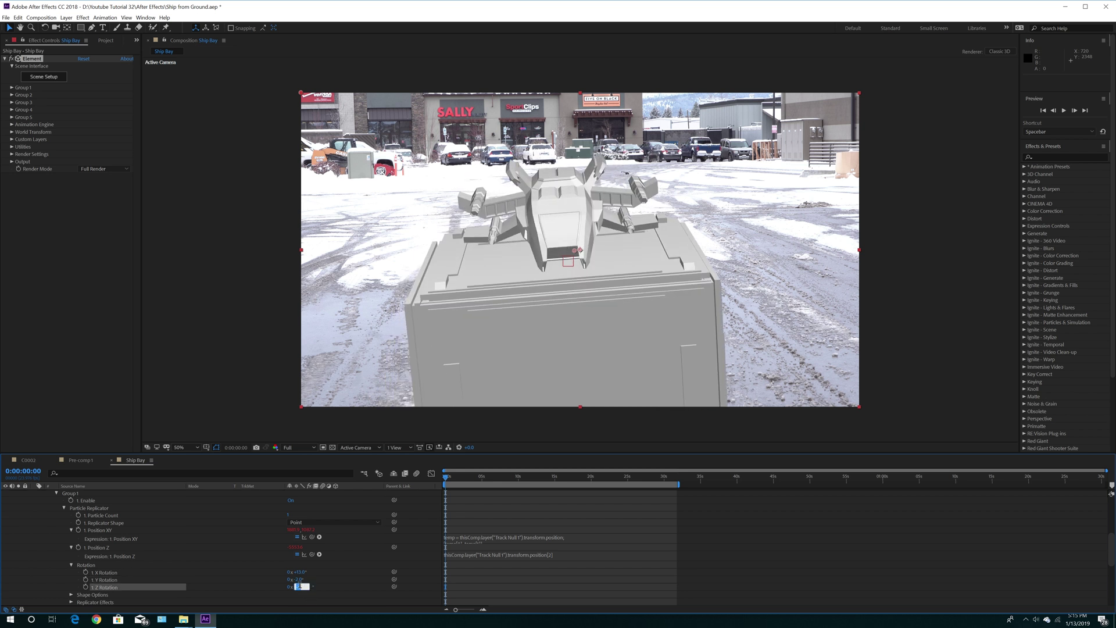
pyautogui.write('0')
pyautogui.press('Return')
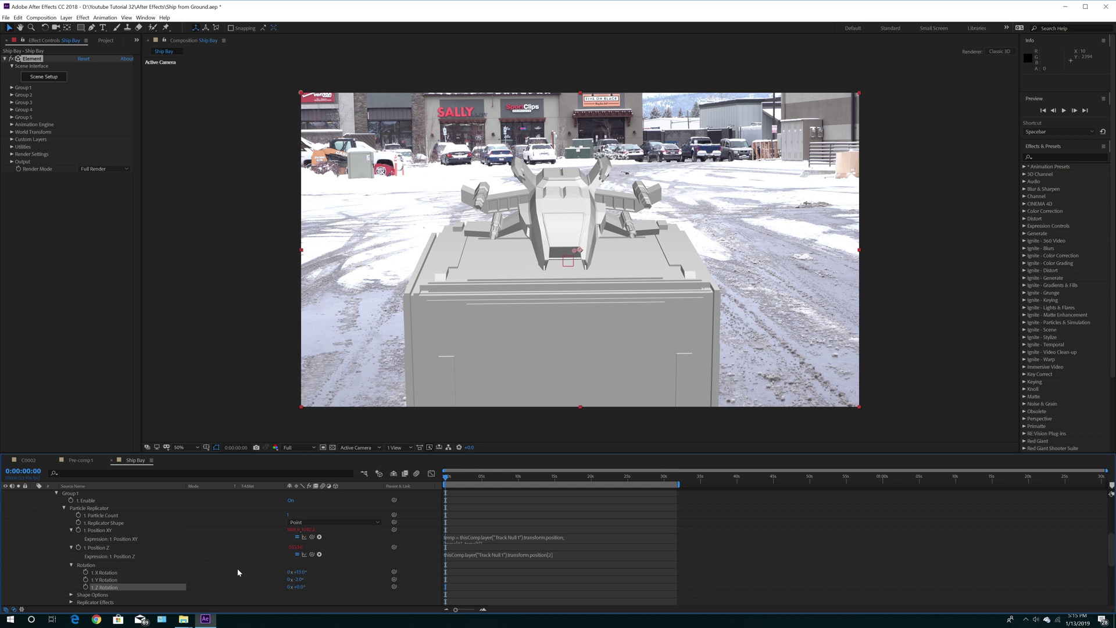
# Step: Open the Element scene setup for Ship Bay, scale the Master Folder to 300% and apply the scene
pyautogui.scroll(3, 237, 568)
pyautogui.click(102, 553)
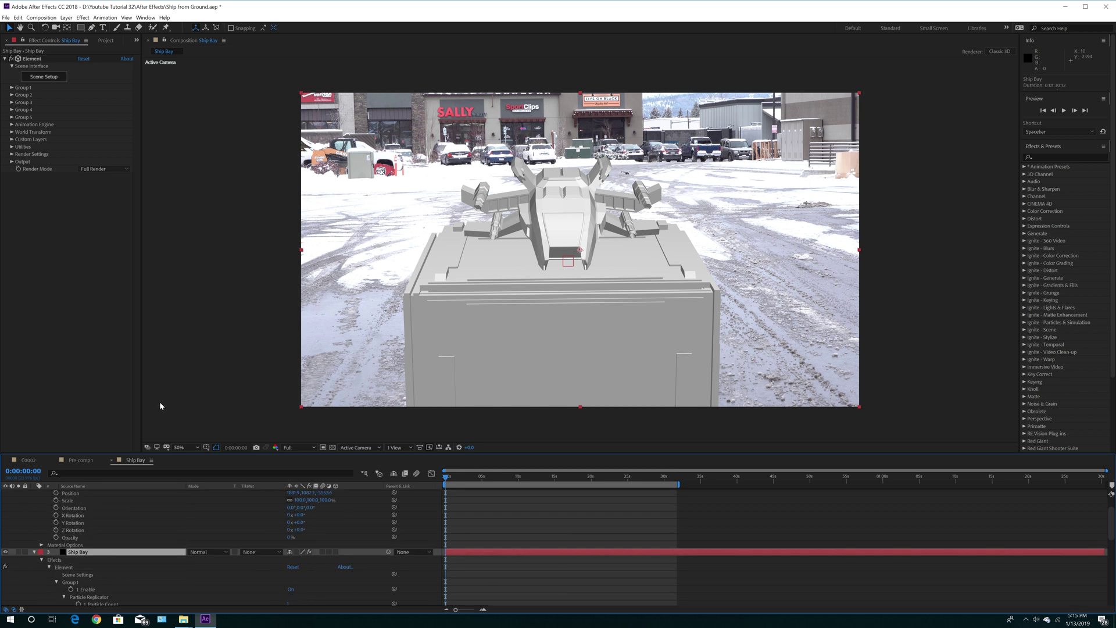
pyautogui.click(40, 78)
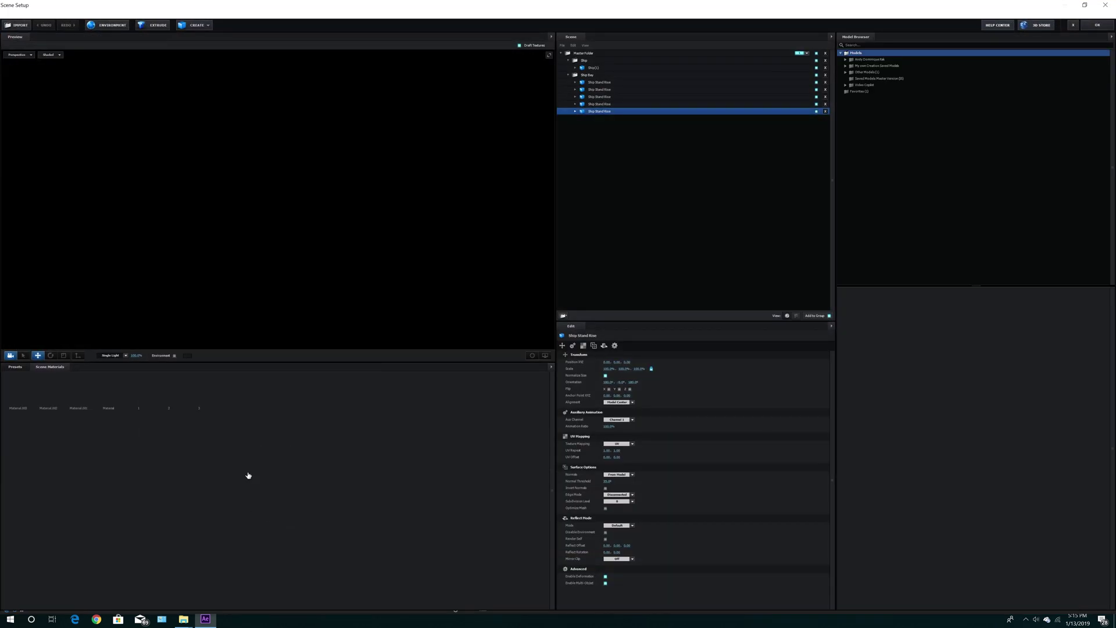
pyautogui.moveTo(218, 255); pyautogui.dragTo(574, 193)
pyautogui.click(592, 53)
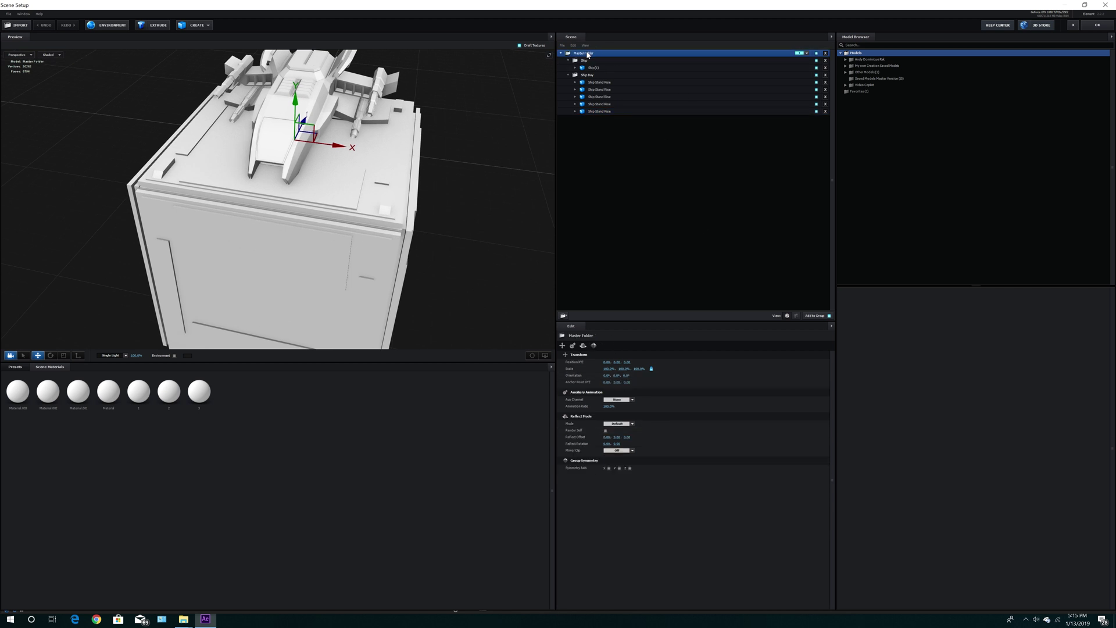
pyautogui.moveTo(608, 368); pyautogui.dragTo(701, 368)
pyautogui.scroll(-5, 439, 292)
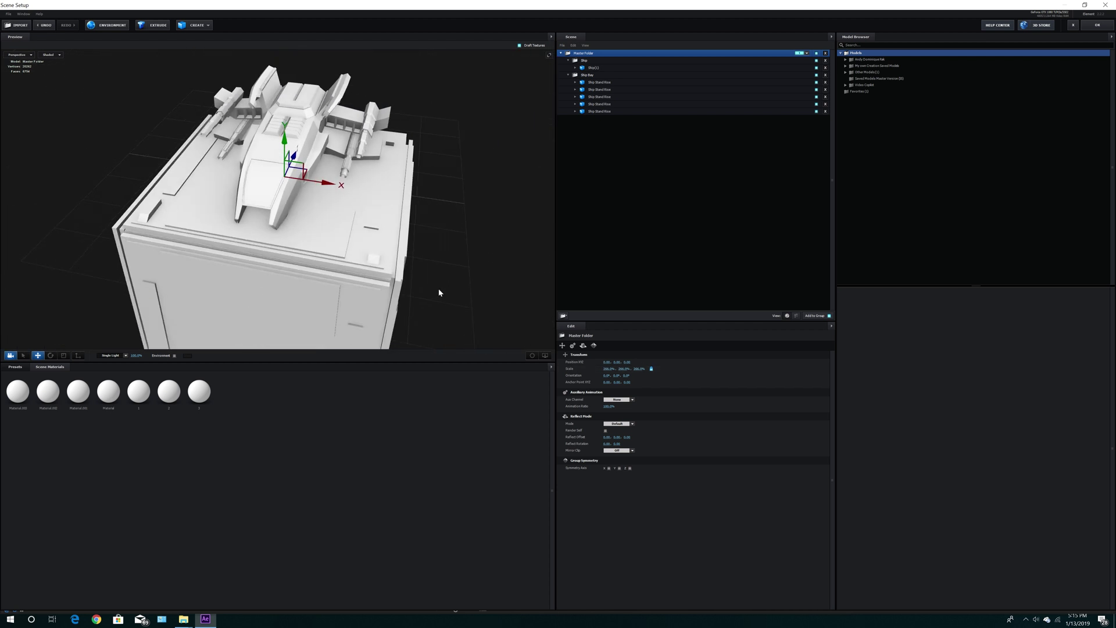
pyautogui.click(606, 369)
pyautogui.write('300')
pyautogui.press('Return')
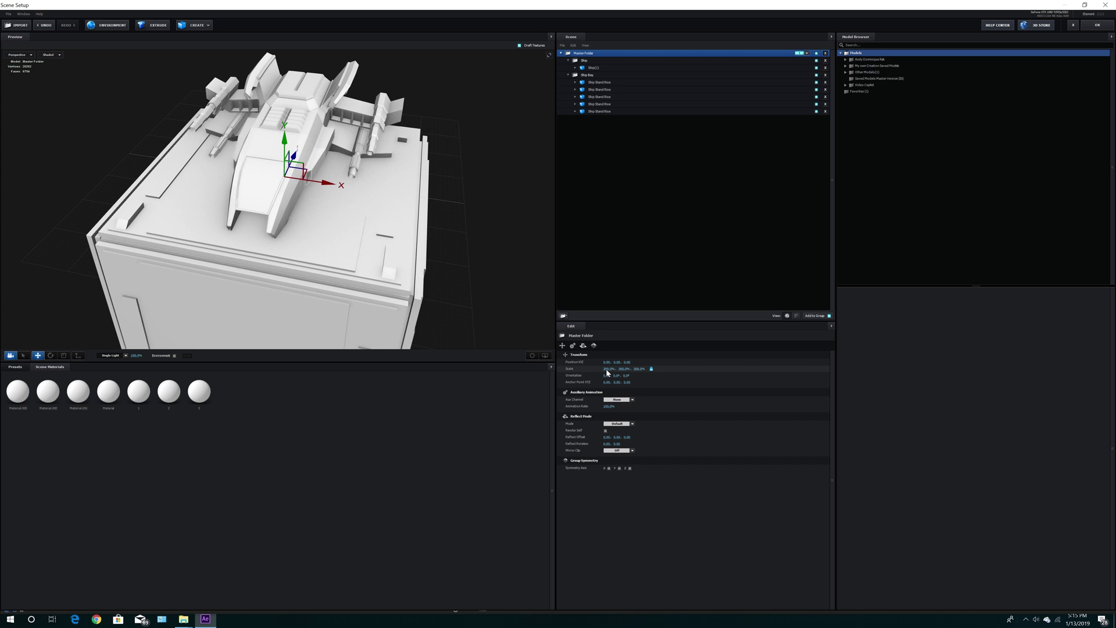
pyautogui.click(1098, 25)
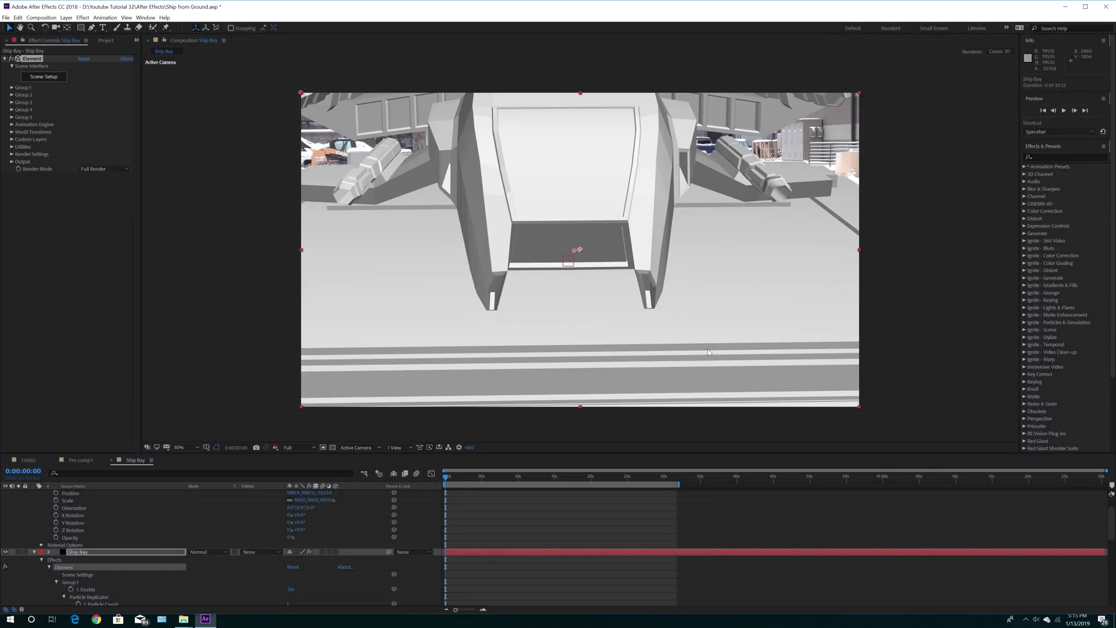
# Step: Reopen the scene setup, set the Master Folder's scale to 250% and apply it to the composition
pyautogui.click(108, 552)
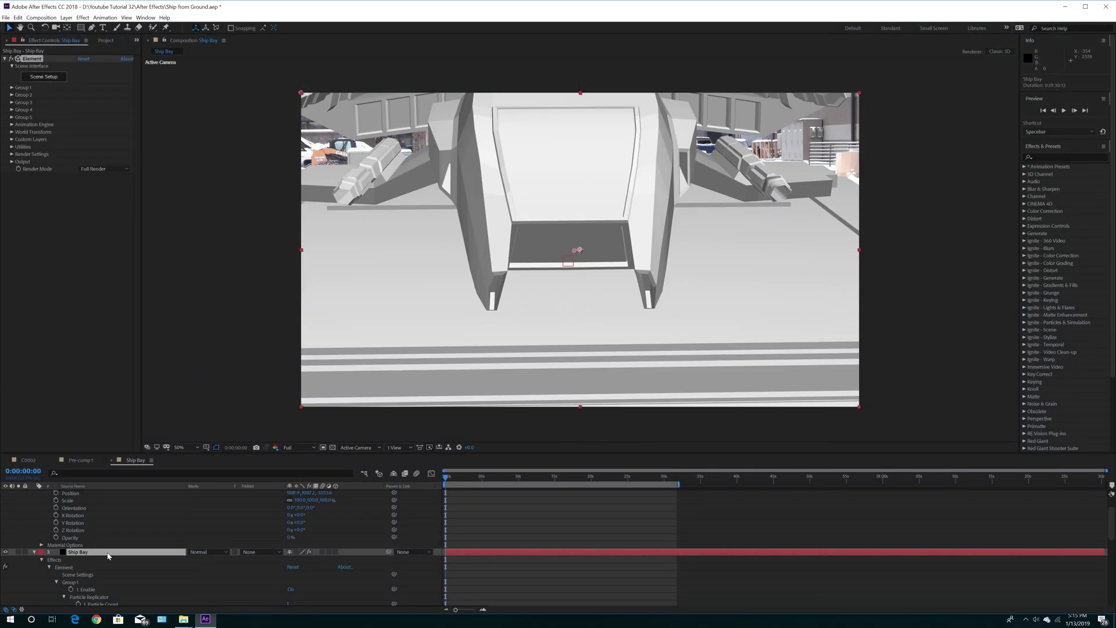
pyautogui.click(44, 79)
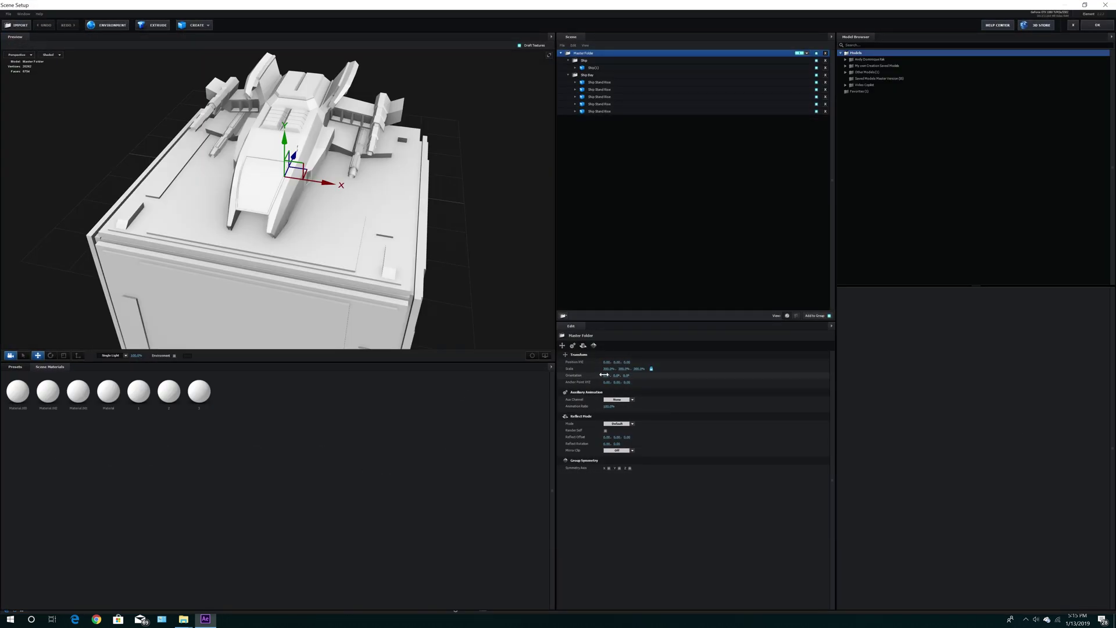
pyautogui.click(606, 370)
pyautogui.write('250')
pyautogui.press('Return')
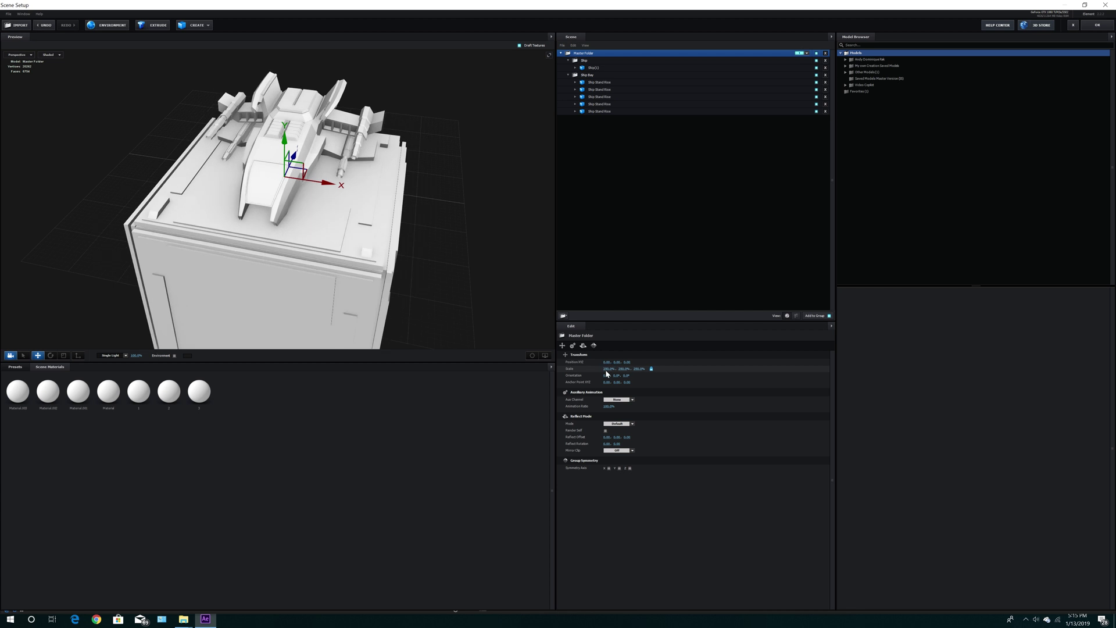
pyautogui.click(1098, 26)
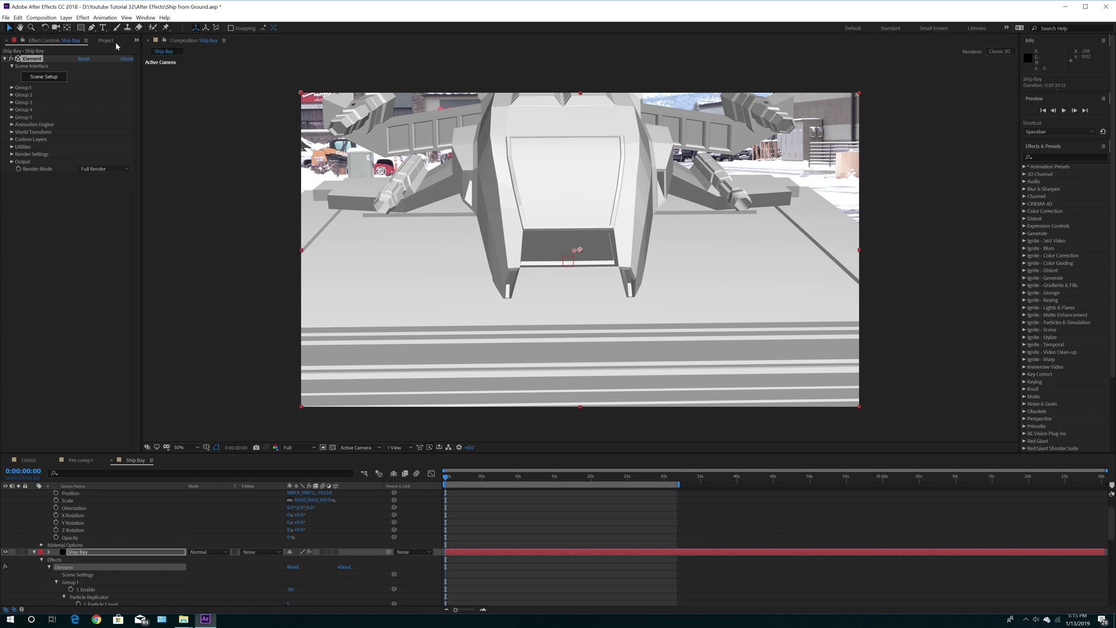
# Step: Reduce Group 1's X Rotation to about 10° to match the ground perspective
pyautogui.scroll(-1, 214, 578)
pyautogui.scroll(-3, 212, 578)
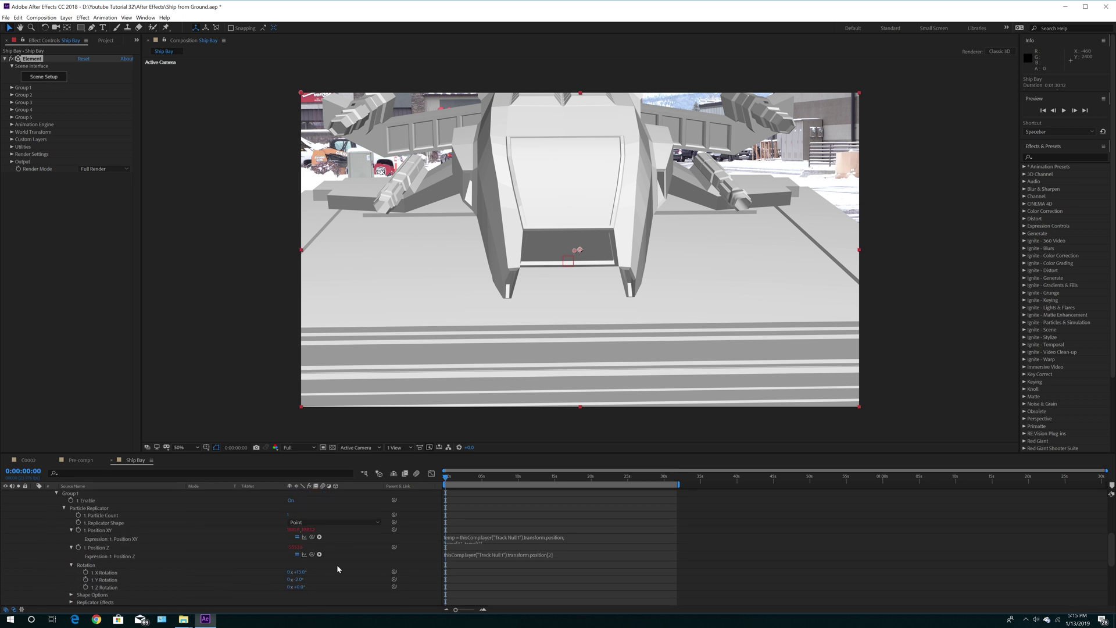
pyautogui.moveTo(301, 576); pyautogui.dragTo(302, 574)
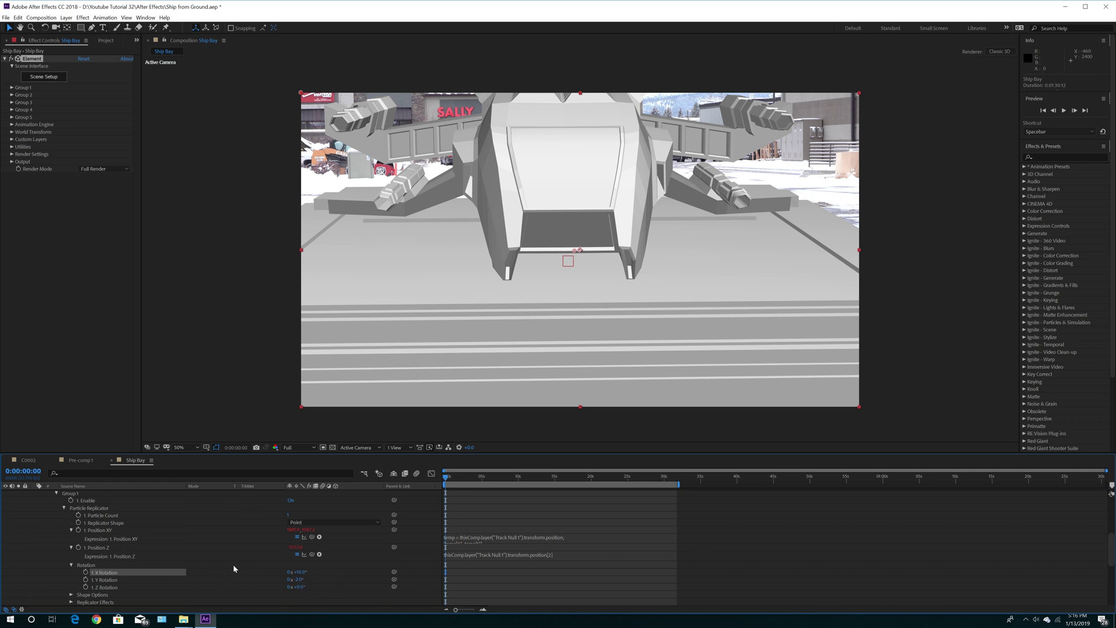
# Step: Check how the ship follows the tracked footage at several times, ending at about 5 seconds
pyautogui.scroll(8, 234, 568)
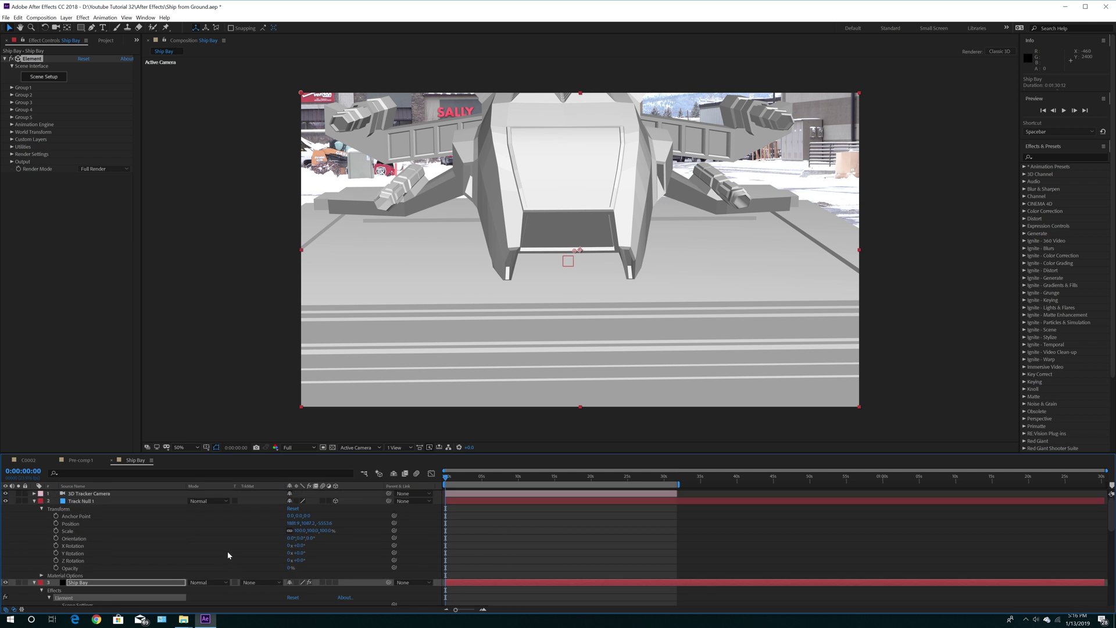
pyautogui.scroll(-3, 227, 551)
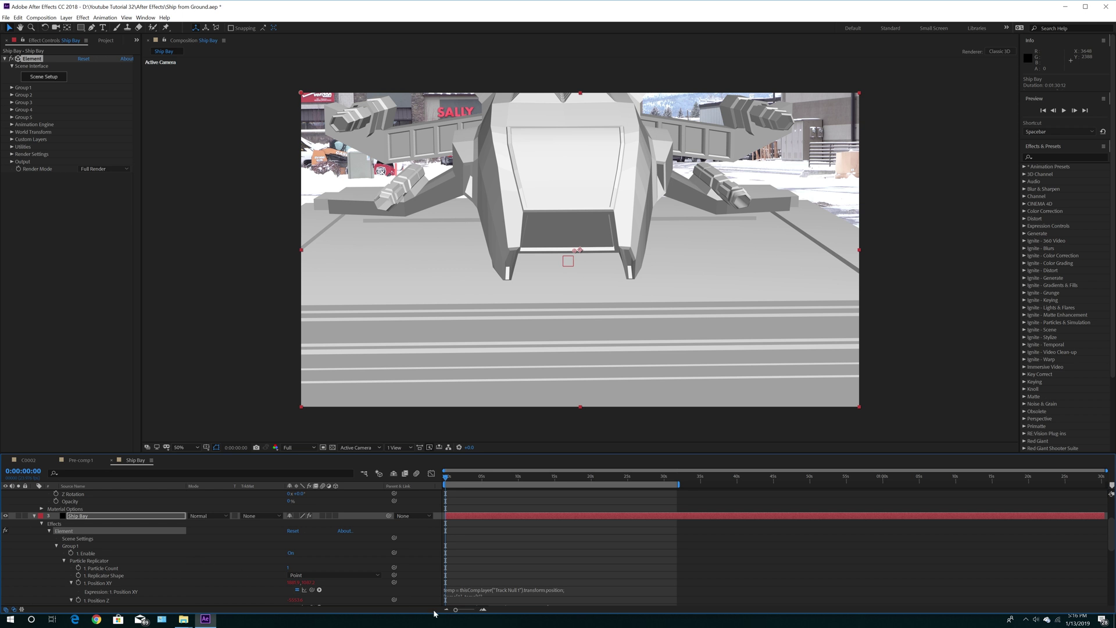
pyautogui.moveTo(535, 480); pyautogui.dragTo(631, 482)
pyautogui.click(578, 482)
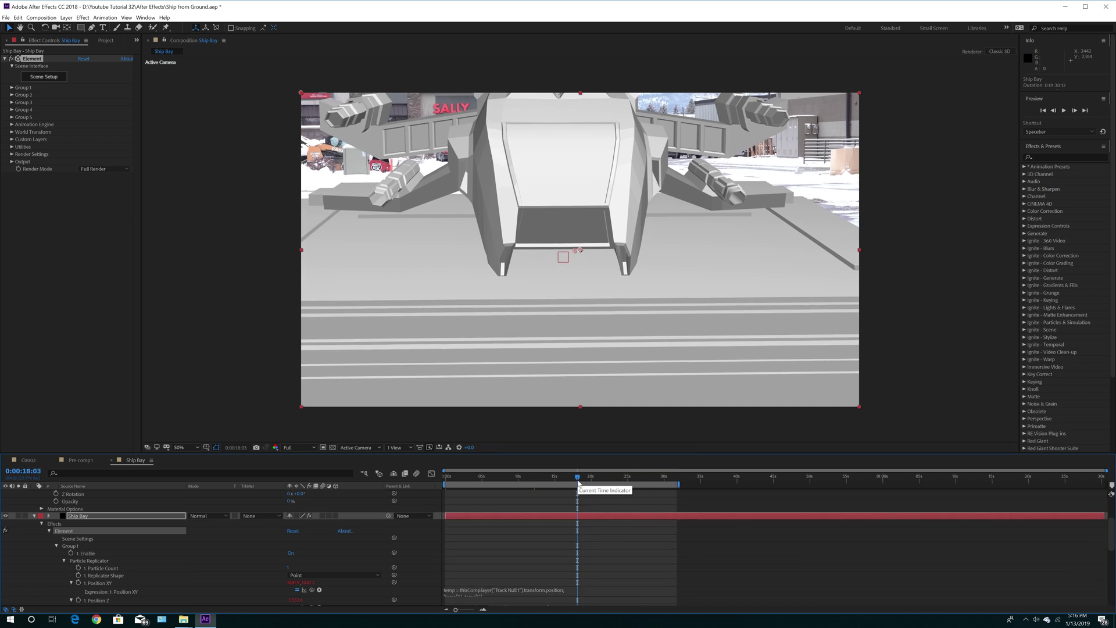
pyautogui.click(513, 481)
pyautogui.click(482, 482)
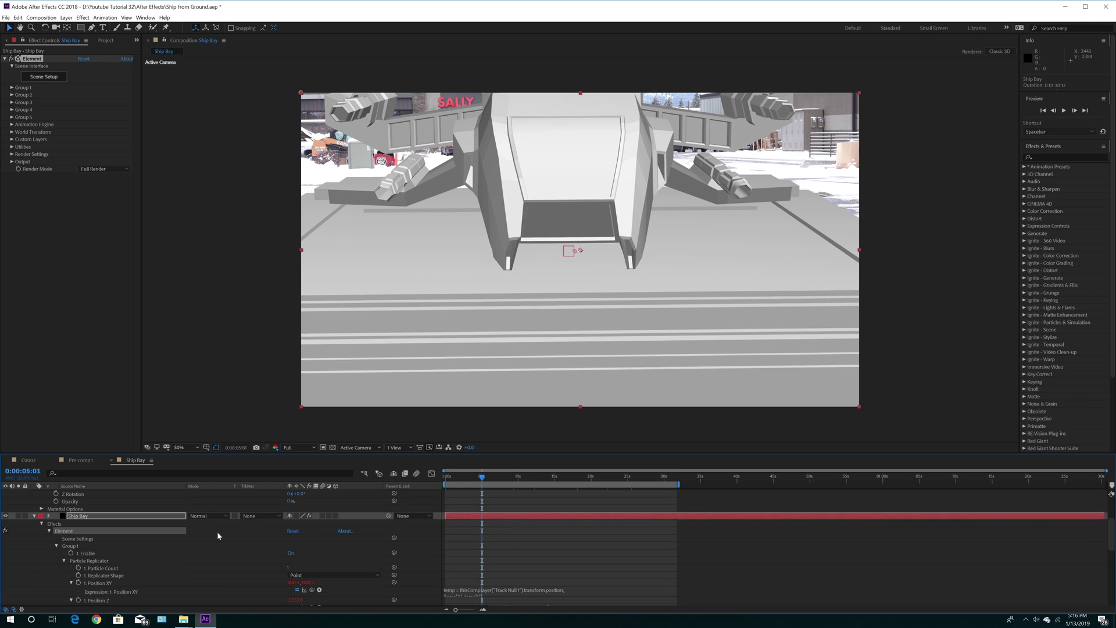
# Step: Set Group 1's Y Rotation to -2° on the Ship Bay layer's Element effect
pyautogui.scroll(-5, 200, 564)
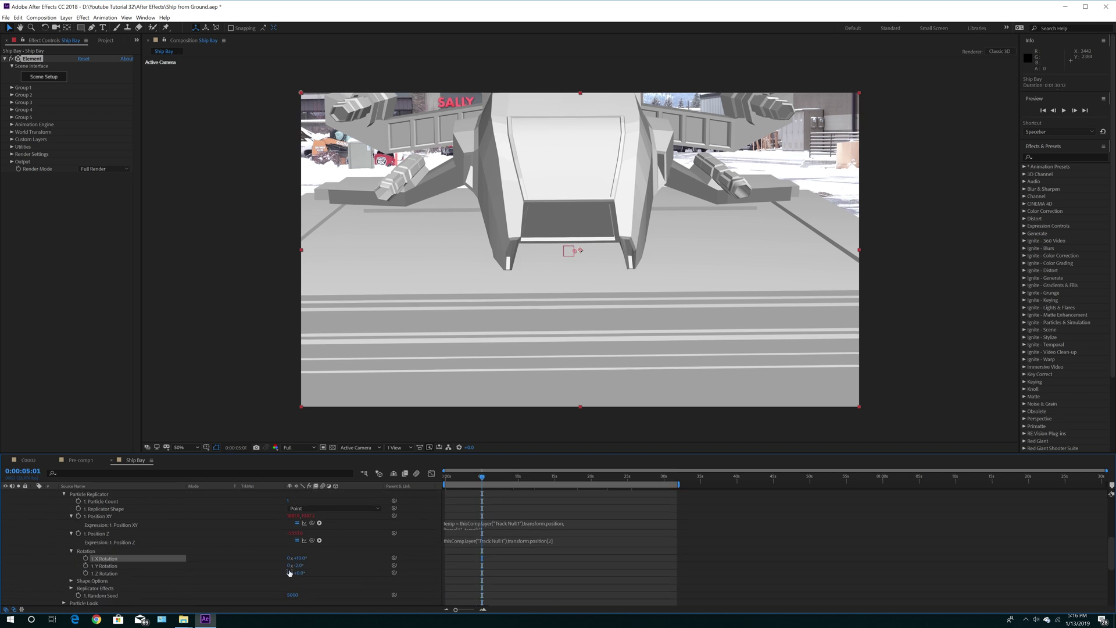
pyautogui.moveTo(297, 565); pyautogui.dragTo(299, 571)
pyautogui.moveTo(299, 567); pyautogui.dragTo(300, 566)
pyautogui.click(300, 566)
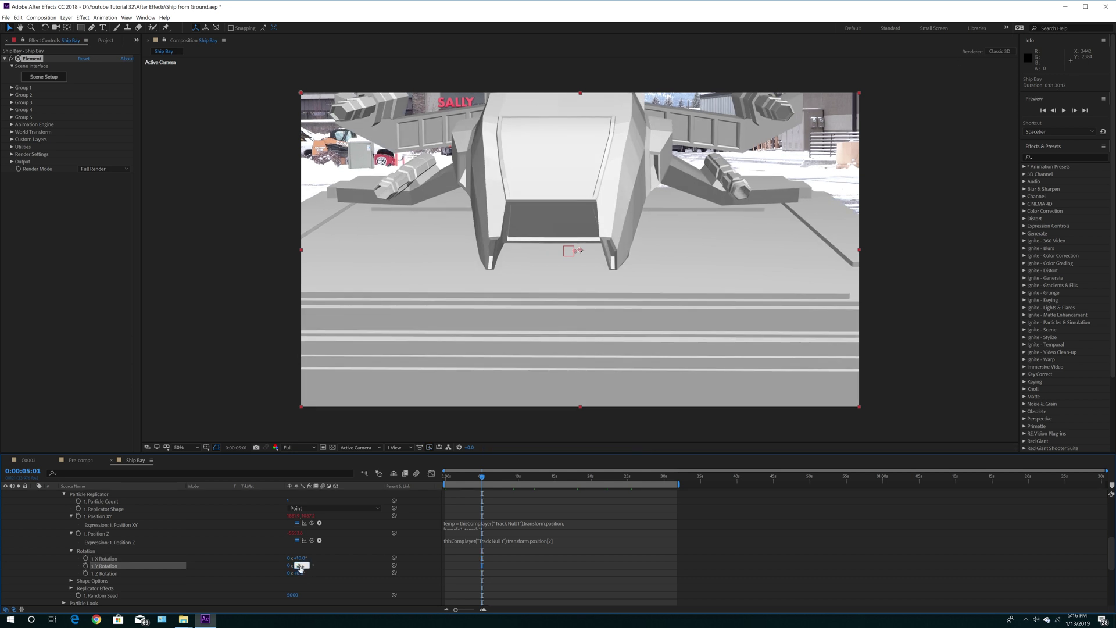
pyautogui.write('-2')
pyautogui.press('Return')
# Step: Fine-tune Group 1's Z Rotation by trying several small values, ending at 0.4°
pyautogui.click(304, 573)
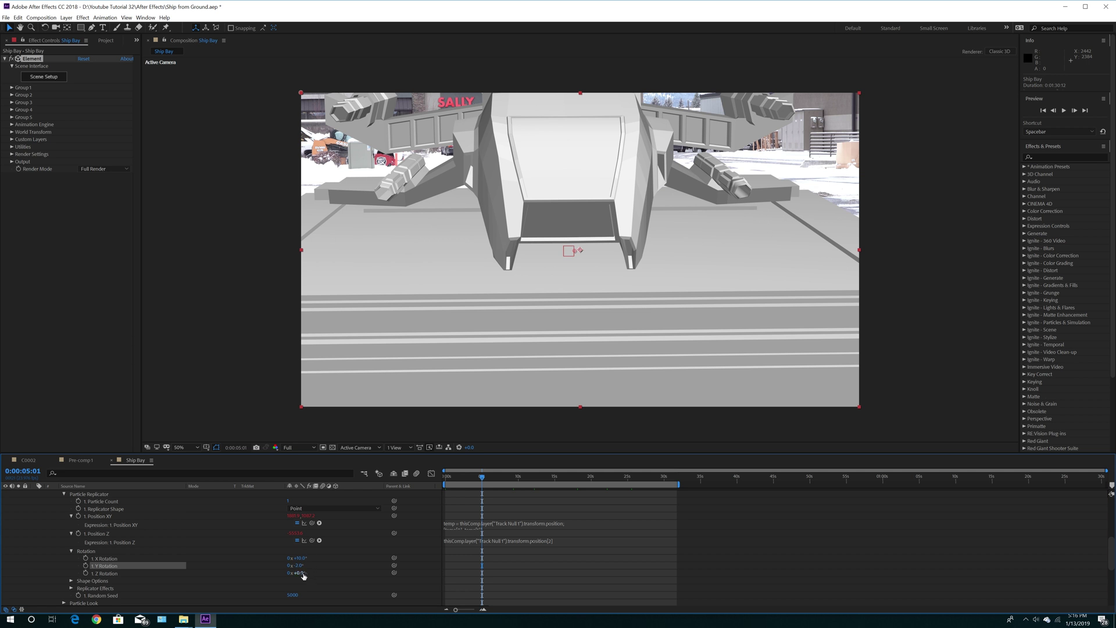
pyautogui.press('Return')
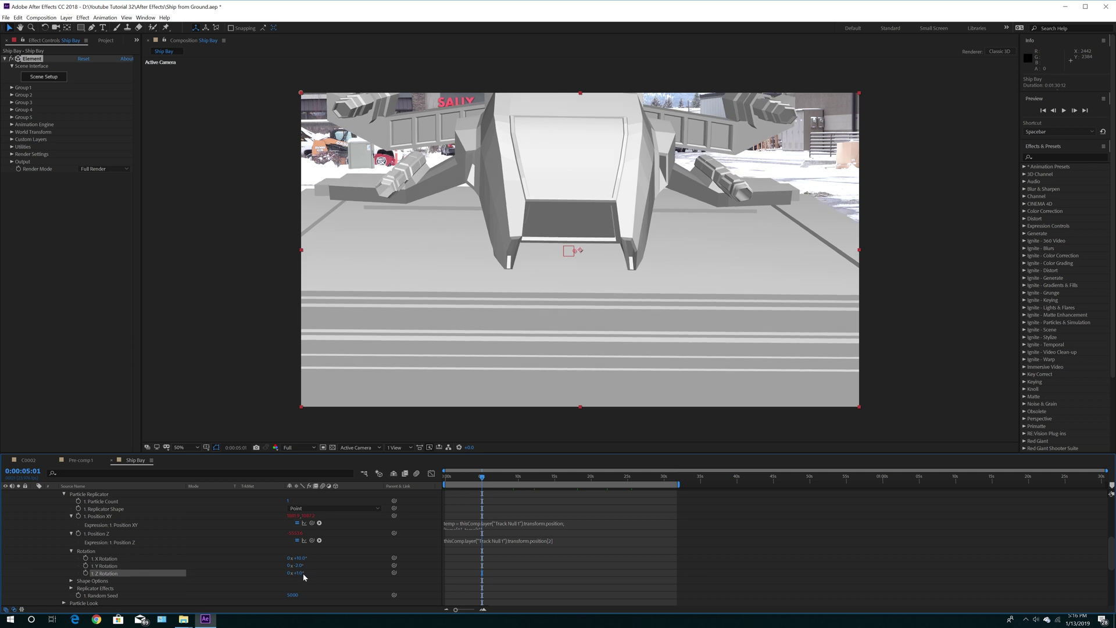
pyautogui.click(302, 573)
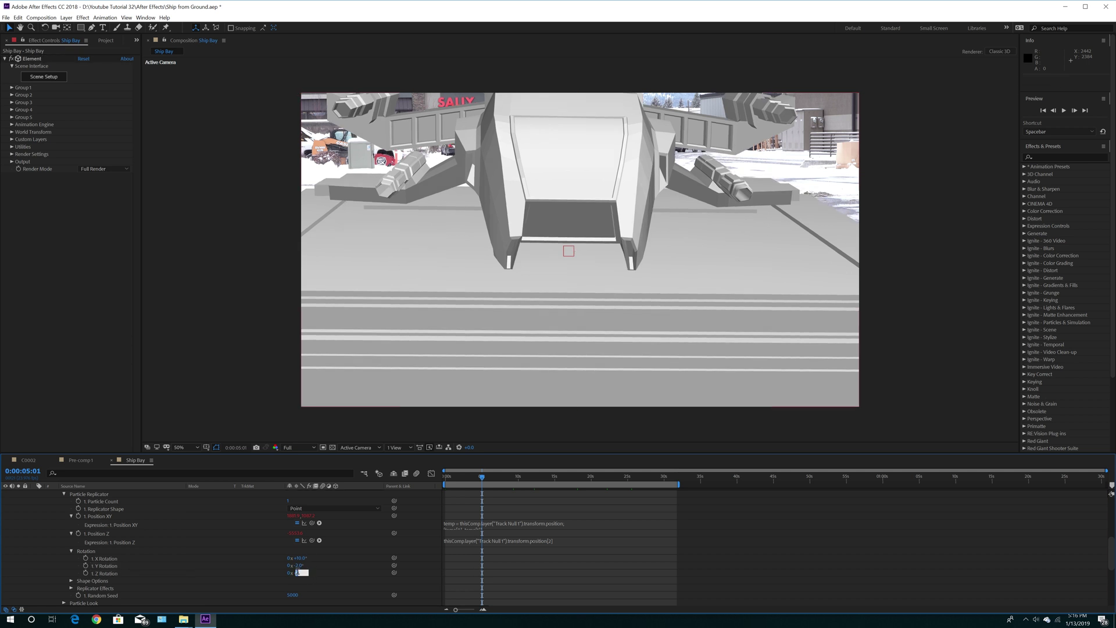
pyautogui.write('0.5')
pyautogui.press('Return')
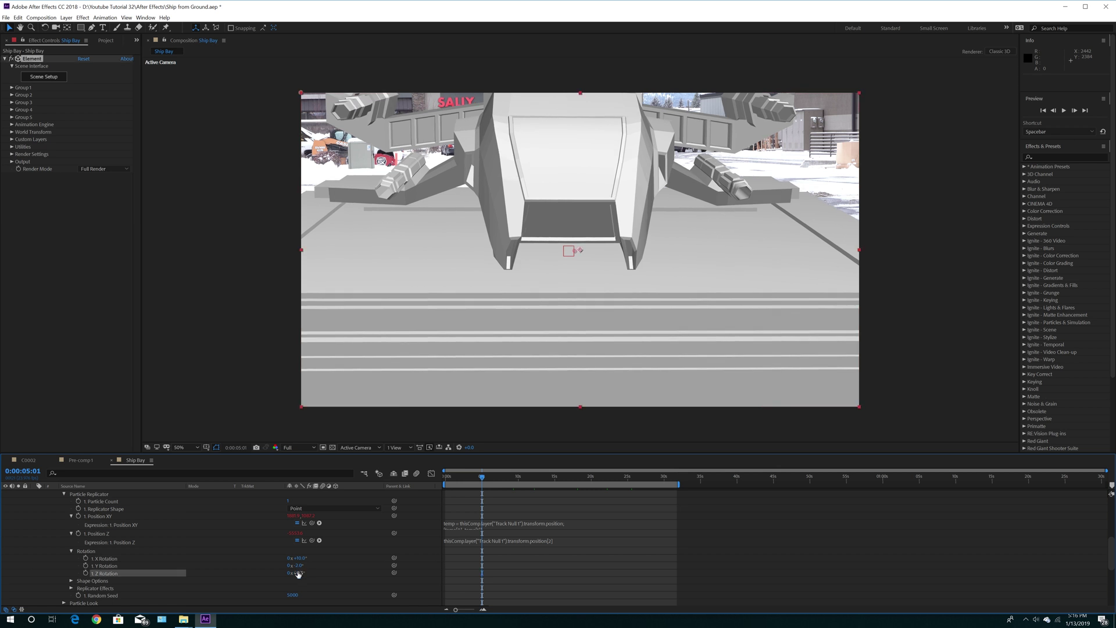
pyautogui.click(300, 573)
pyautogui.write('3')
pyautogui.press('Return')
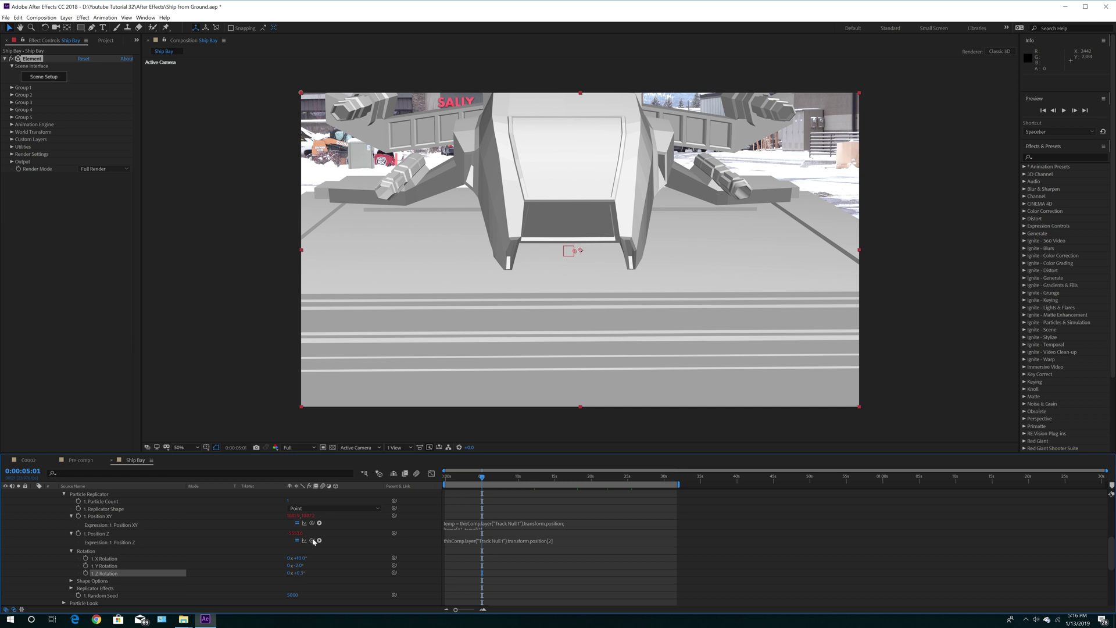
pyautogui.click(300, 574)
pyautogui.write('0.4')
pyautogui.press('Return')
pyautogui.moveTo(302, 575); pyautogui.dragTo(301, 574)
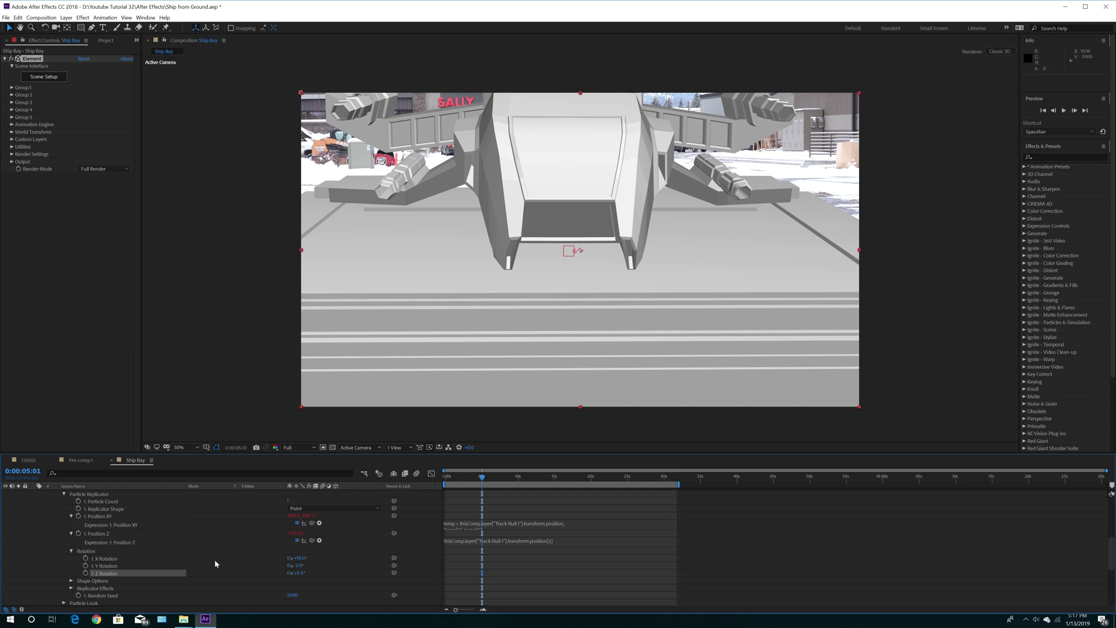
# Step: Expand Group 1's Aux Channel 1 position properties and increase its Position Y
pyautogui.scroll(3, 215, 559)
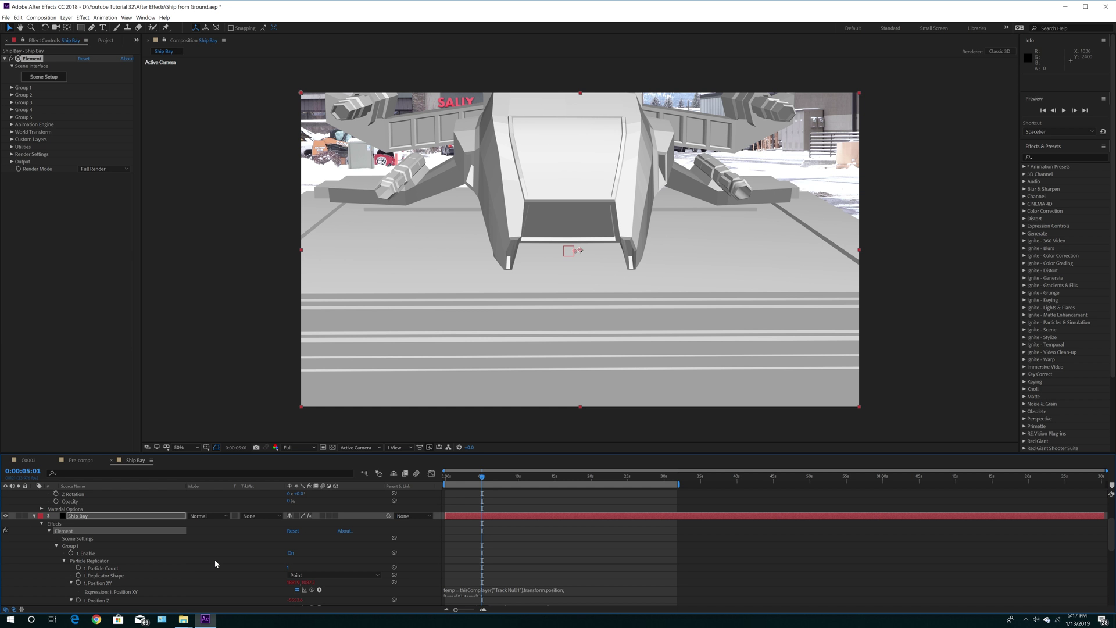
pyautogui.scroll(-4, 191, 567)
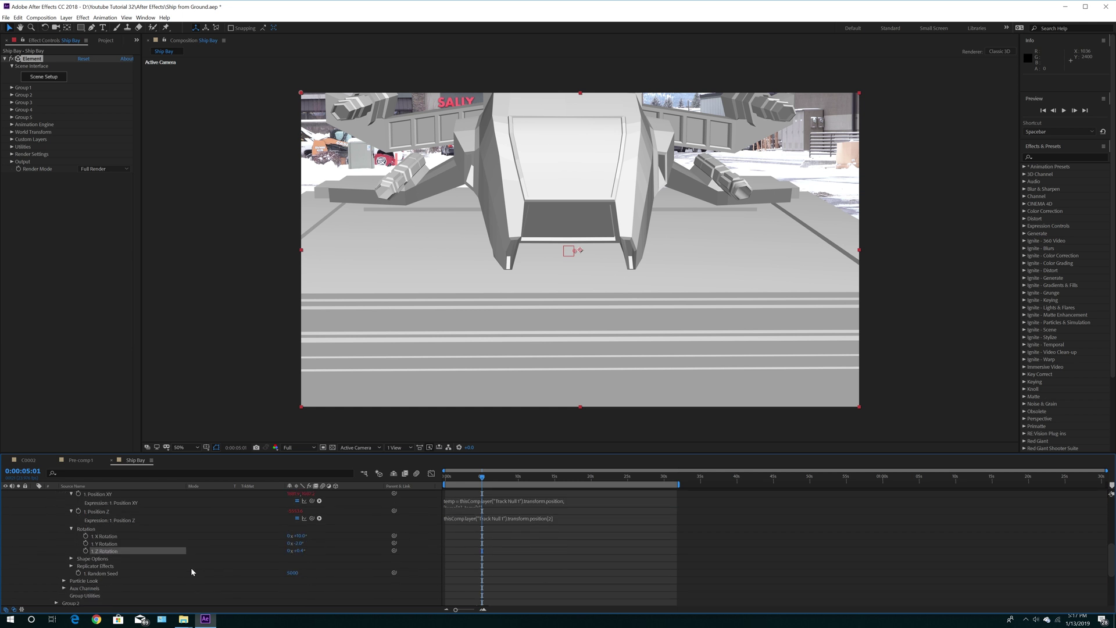
pyautogui.click(64, 588)
pyautogui.scroll(-3, 162, 567)
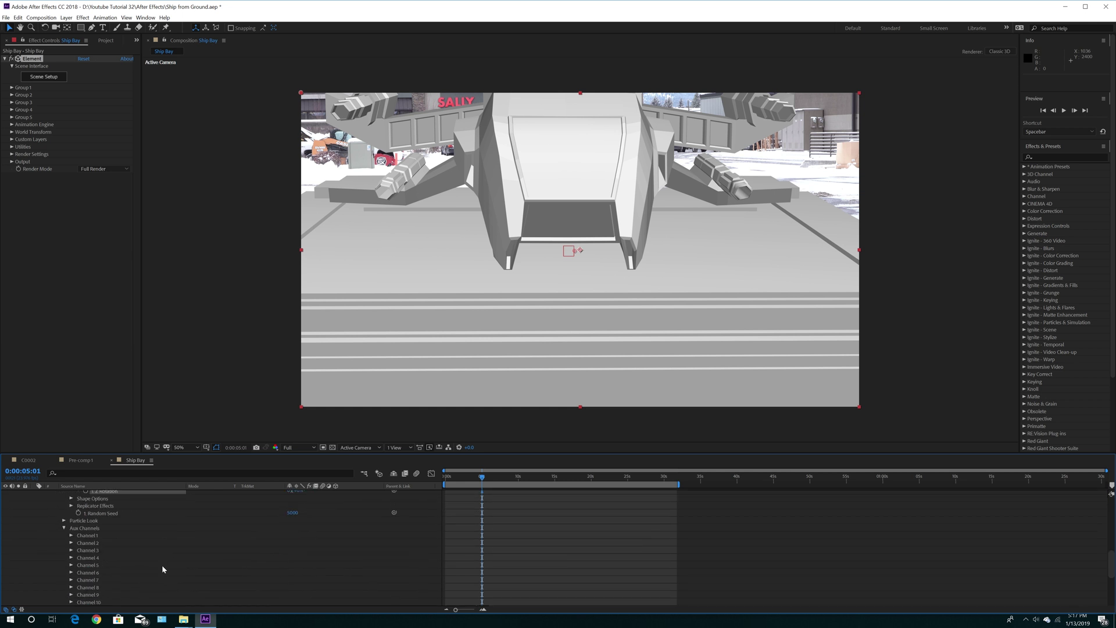
pyautogui.click(71, 535)
pyautogui.click(79, 542)
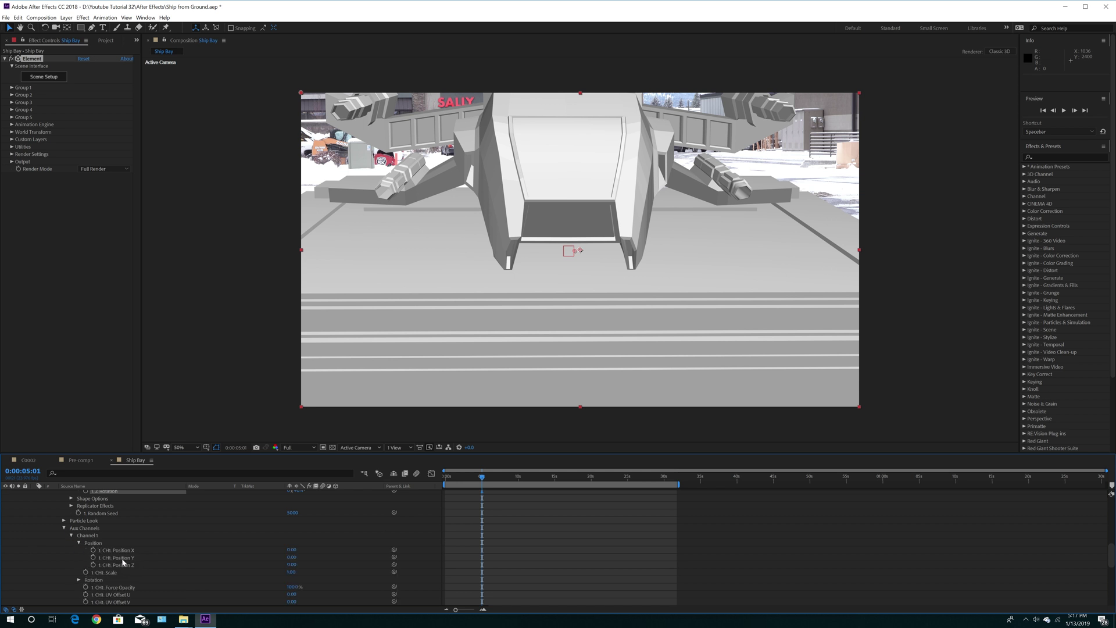
pyautogui.moveTo(291, 557); pyautogui.dragTo(324, 558)
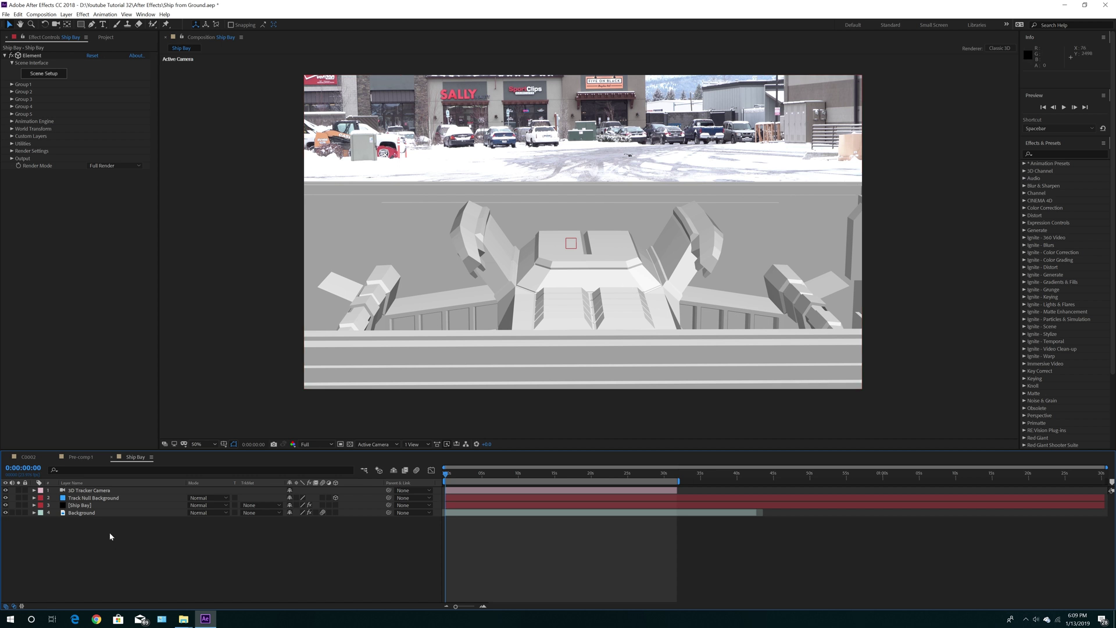
# Step: Open the Ship Bay layer's Element scene setup, inspect the ship and stand from several angles, and return to the composition
pyautogui.click(91, 507)
pyautogui.click(44, 74)
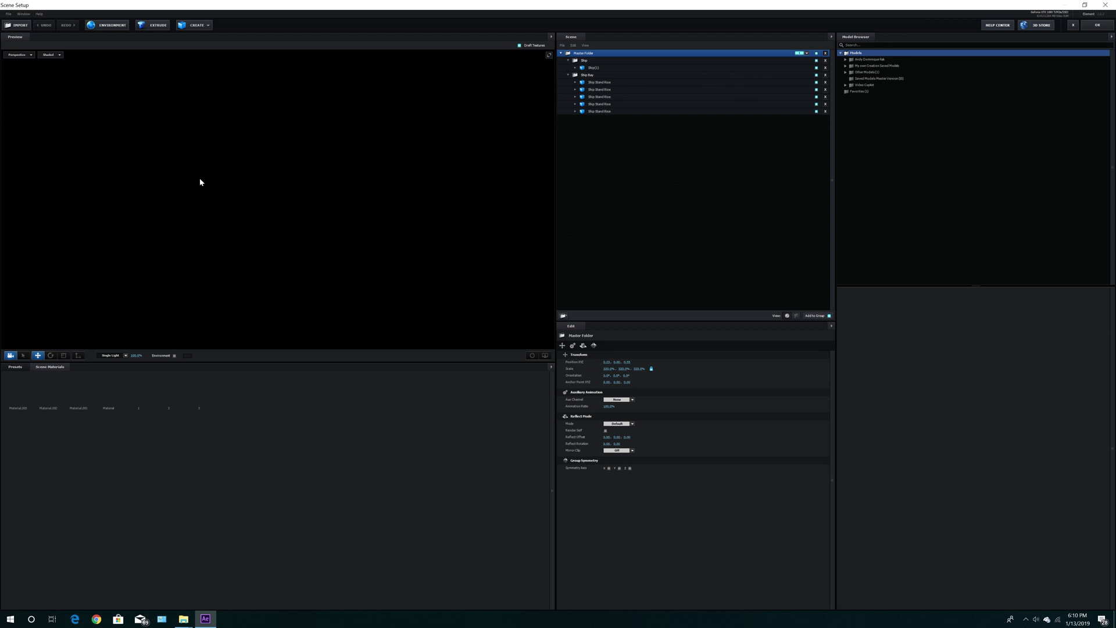
pyautogui.moveTo(360, 207); pyautogui.dragTo(336, 206)
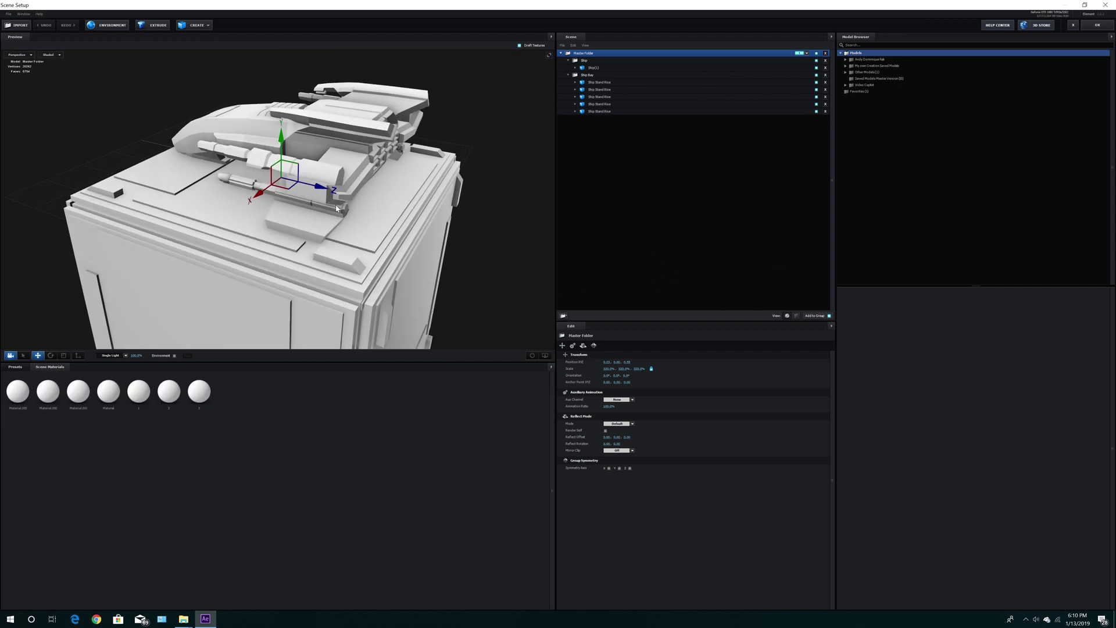
pyautogui.moveTo(394, 231); pyautogui.dragTo(391, 236)
pyautogui.moveTo(361, 197); pyautogui.dragTo(430, 266)
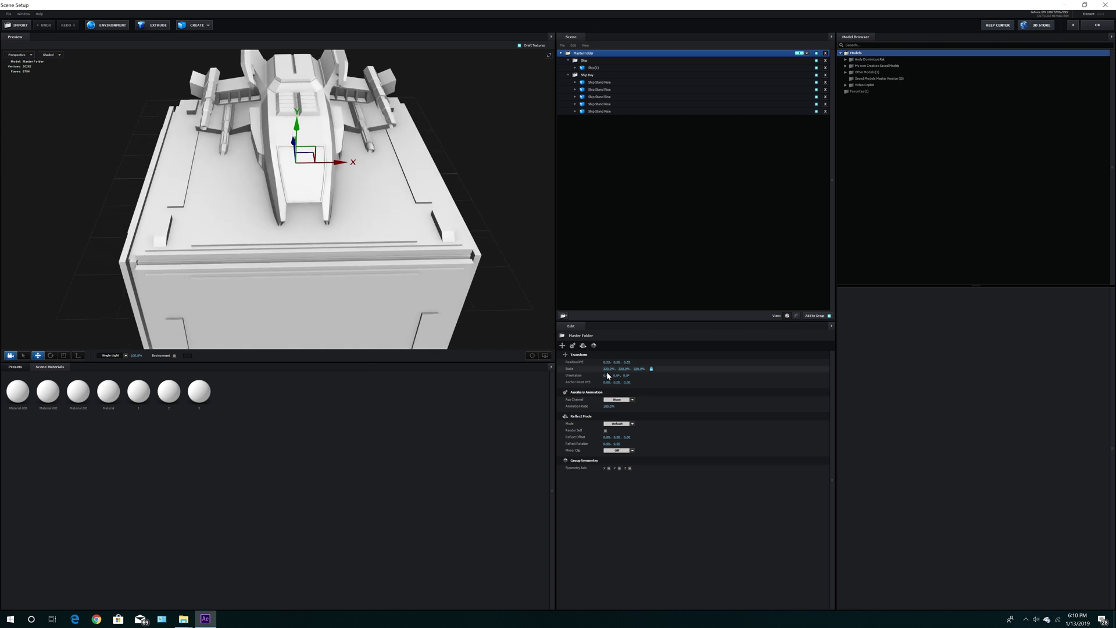
pyautogui.click(1096, 26)
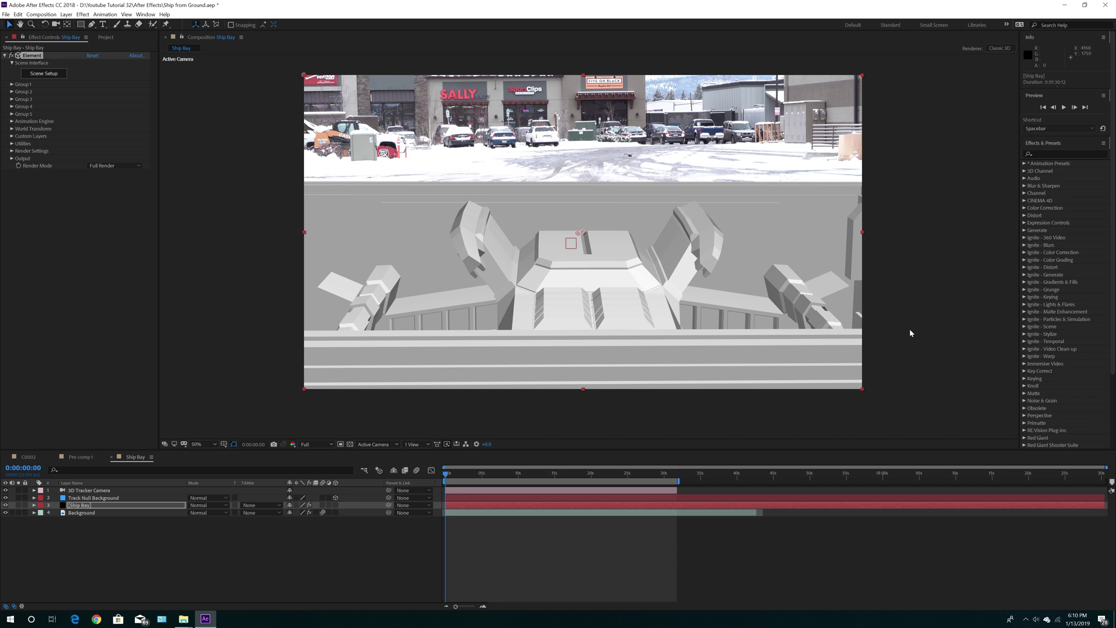
# Step: Duplicate the Background layer, place the copy directly above Ship Bay and make it a 3D layer
pyautogui.click(101, 514)
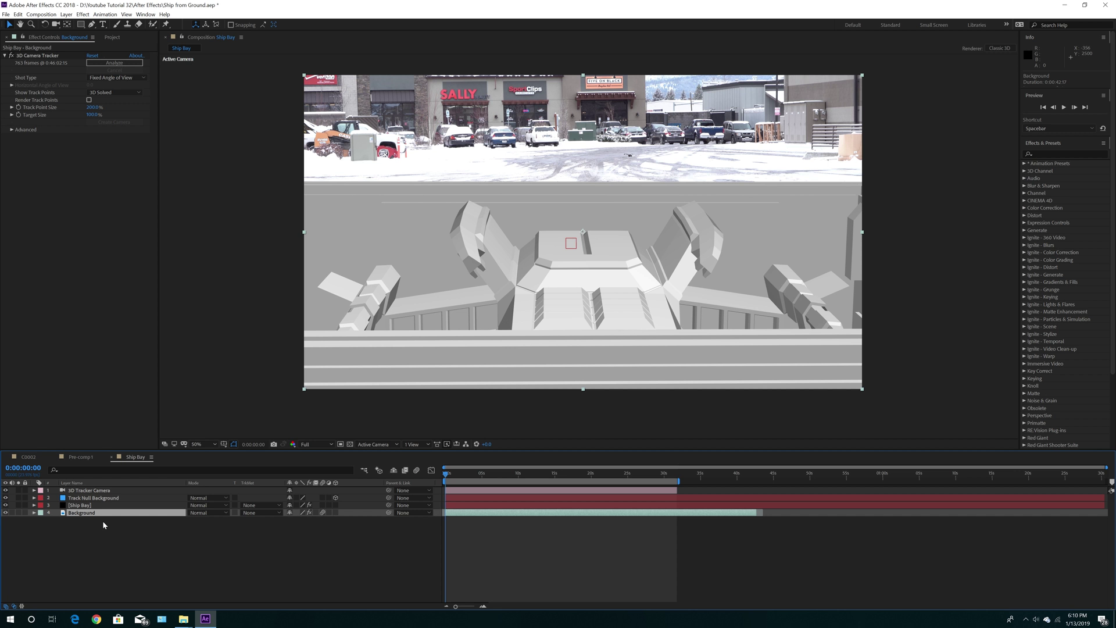
pyautogui.hotkey('ctrl', 'd')
pyautogui.moveTo(89, 515); pyautogui.dragTo(89, 506)
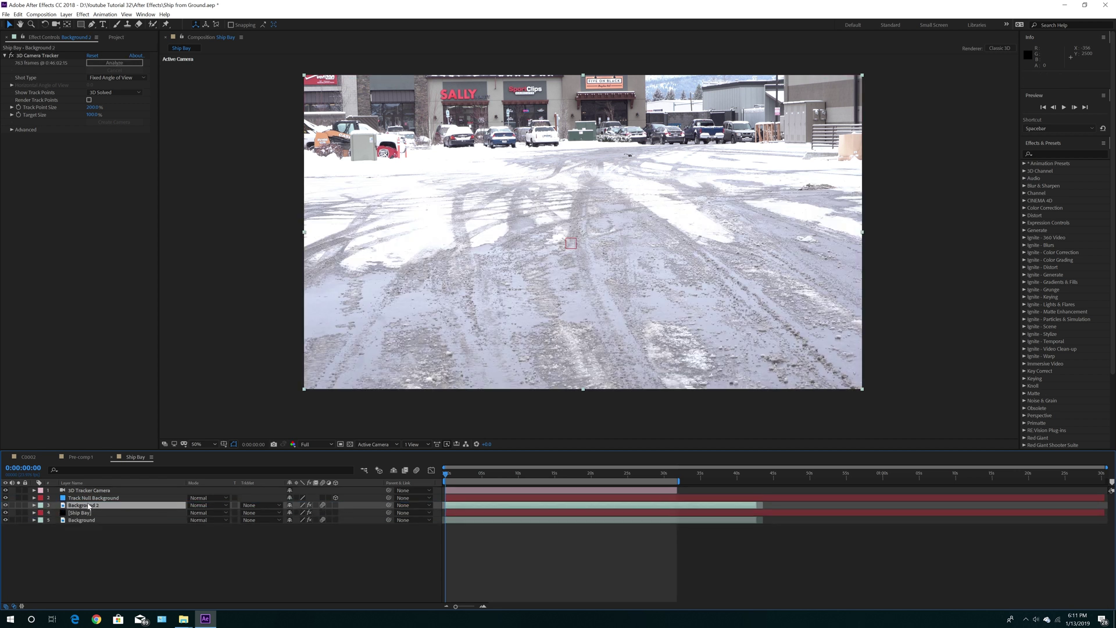
pyautogui.click(335, 505)
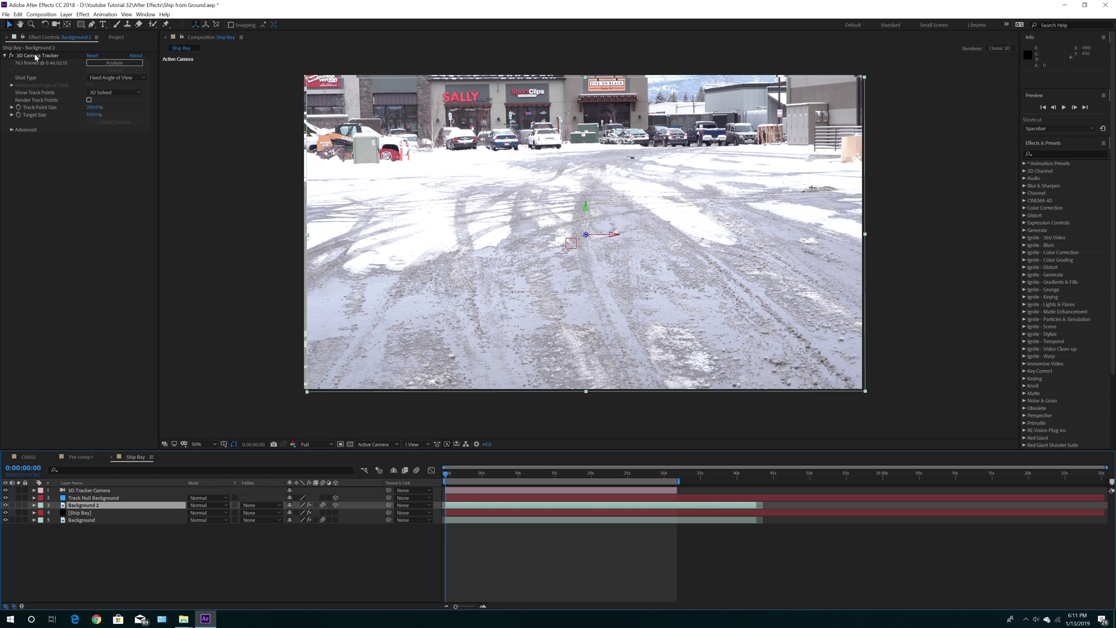
pyautogui.click(66, 14)
pyautogui.moveTo(68, 25)
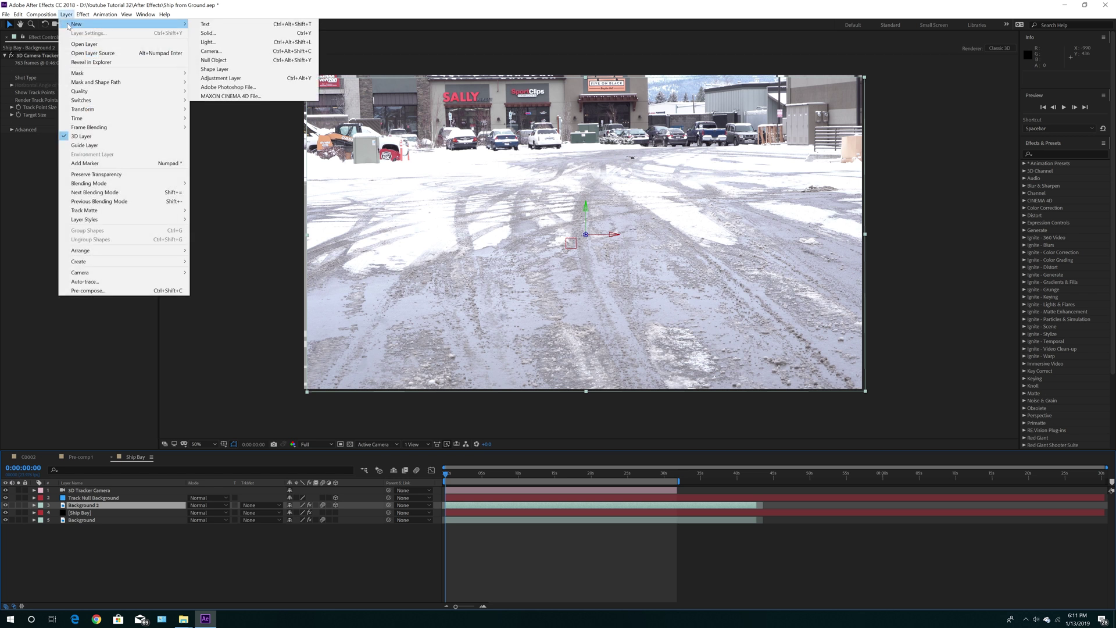
pyautogui.click(32, 298)
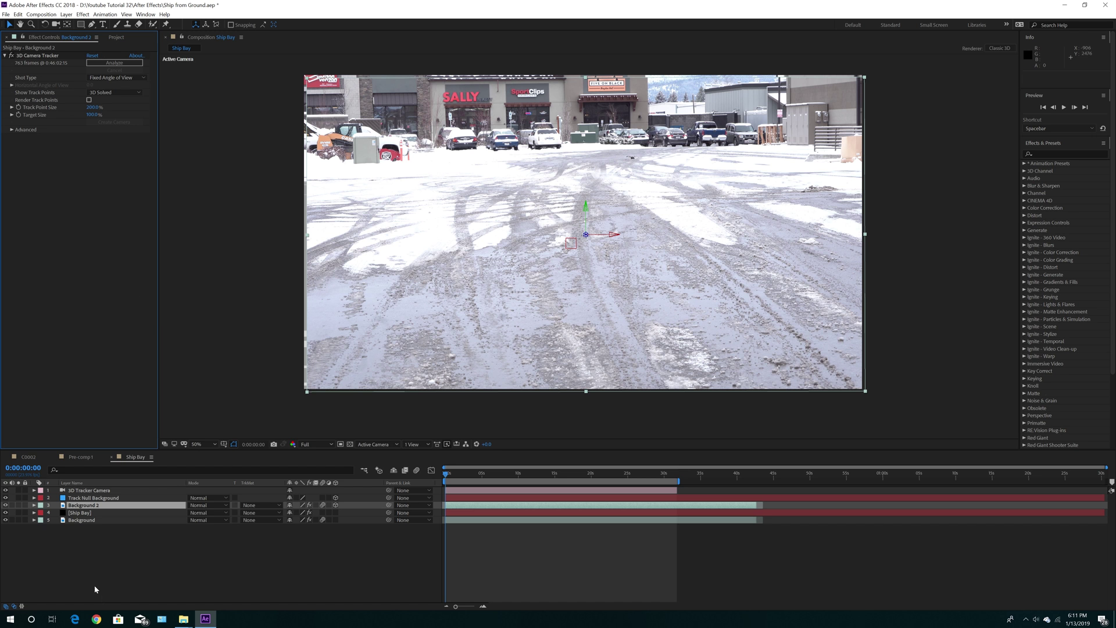
pyautogui.click(88, 492)
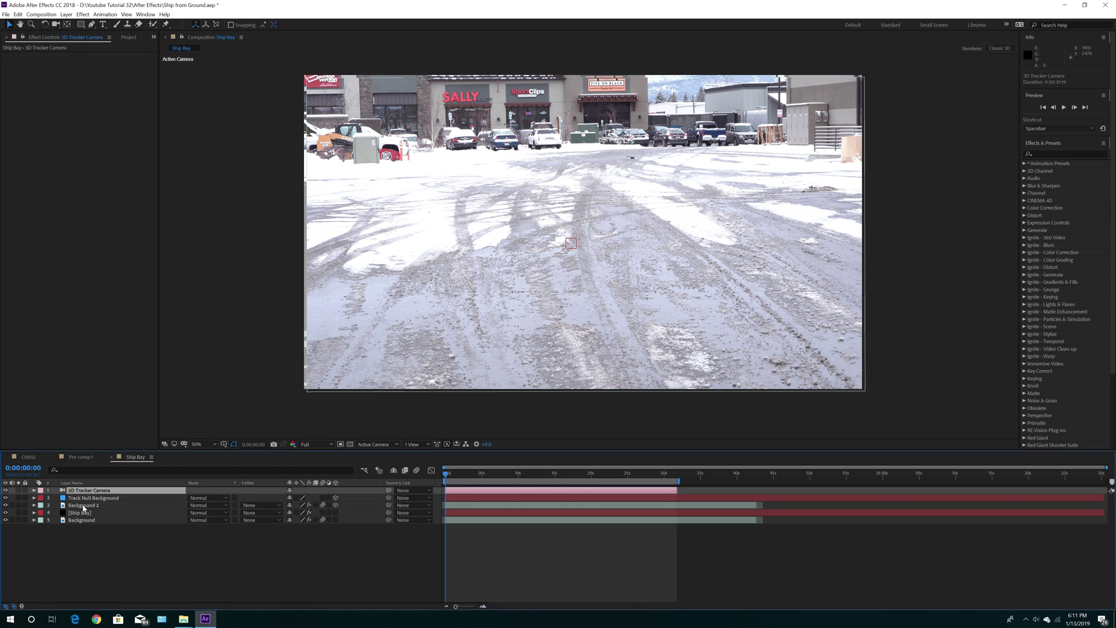
pyautogui.click(84, 505)
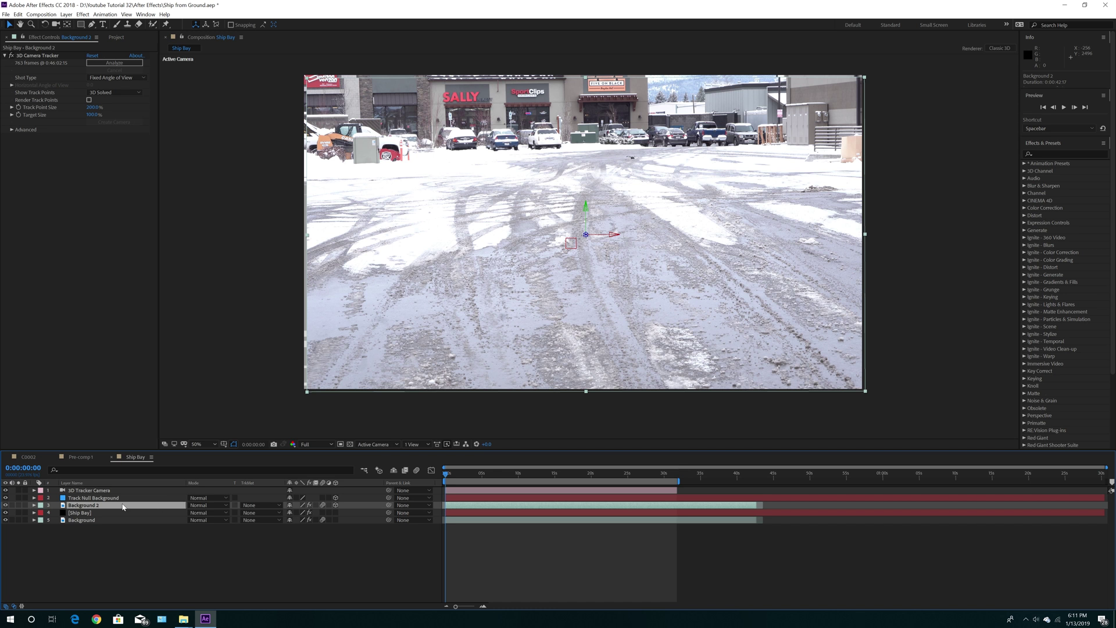
# Step: Hide Background 2 and use the Pen tool to mask it around the strip below the bay opening, extending past the frame edges
pyautogui.click(6, 512)
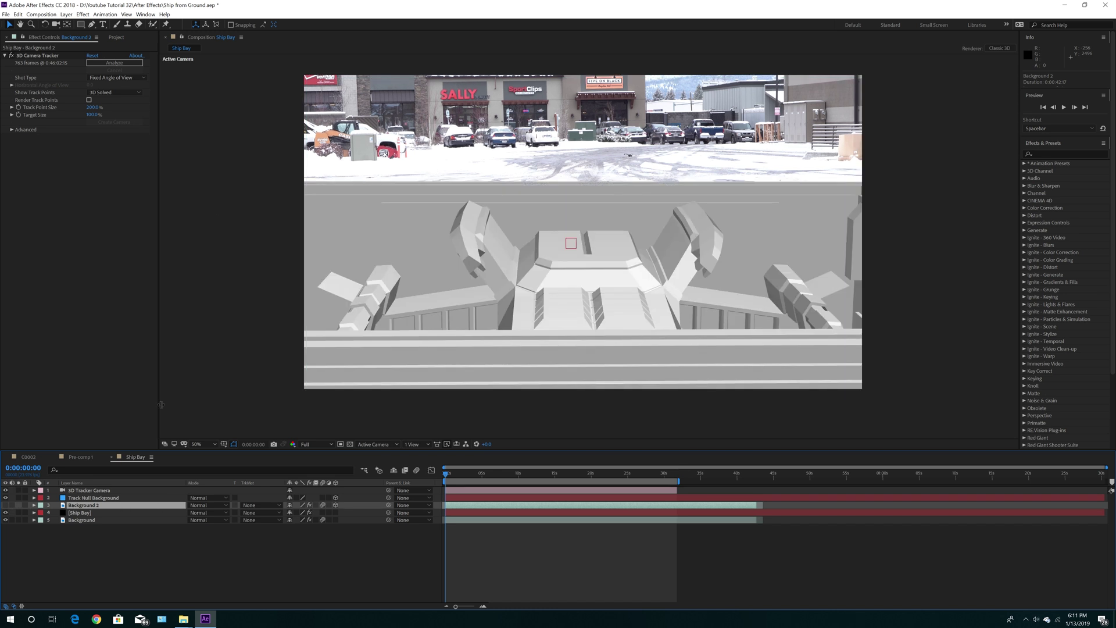
pyautogui.click(91, 25)
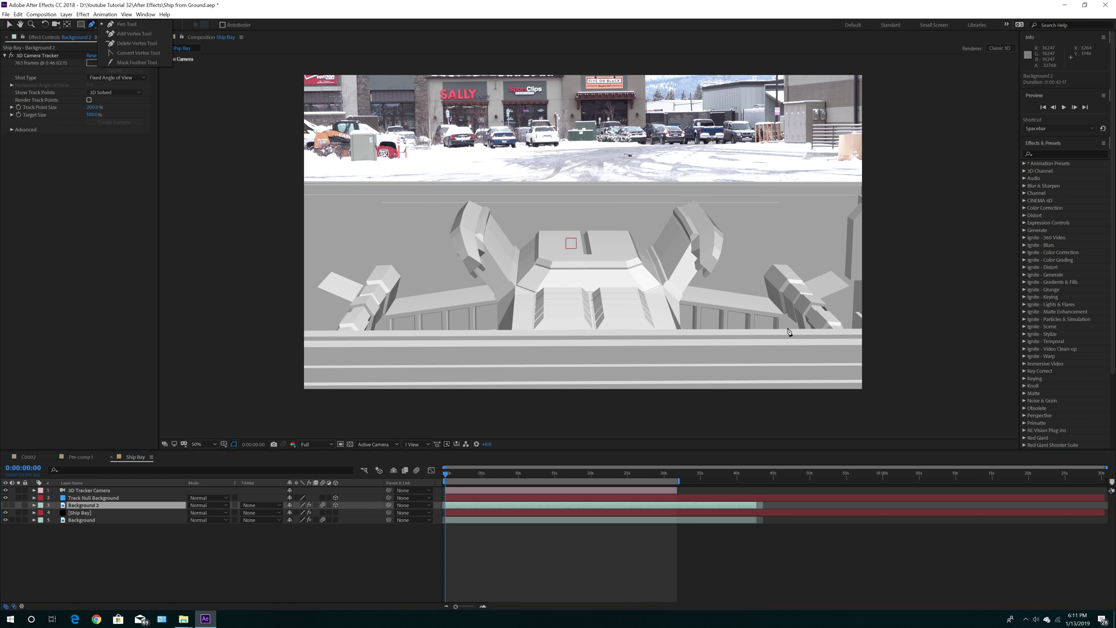
pyautogui.click(83, 509)
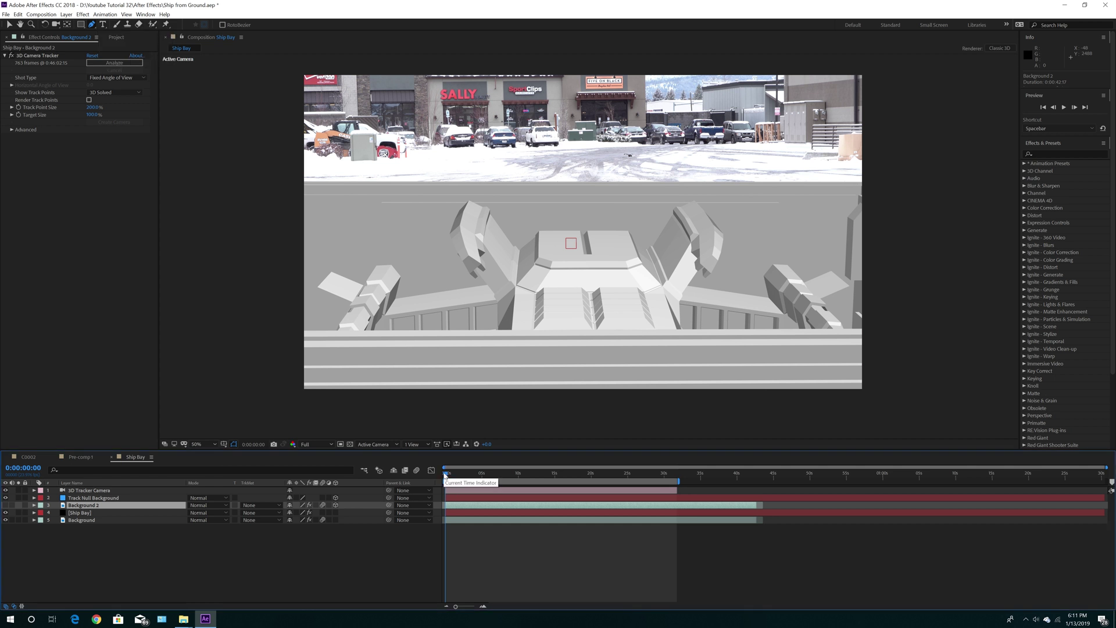
pyautogui.click(297, 331)
pyautogui.click(881, 329)
pyautogui.click(885, 417)
pyautogui.click(282, 410)
pyautogui.click(297, 331)
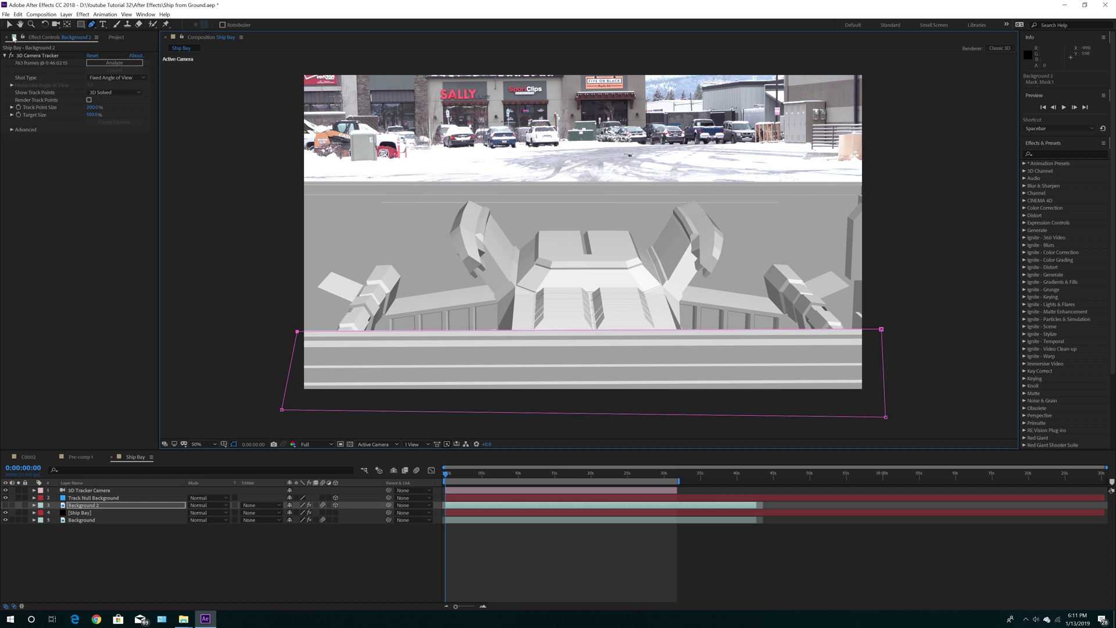
# Step: Return to the Selection tool, make Background 2 visible again and deselect its mask and layer
pyautogui.click(9, 24)
pyautogui.click(297, 332)
pyautogui.click(5, 505)
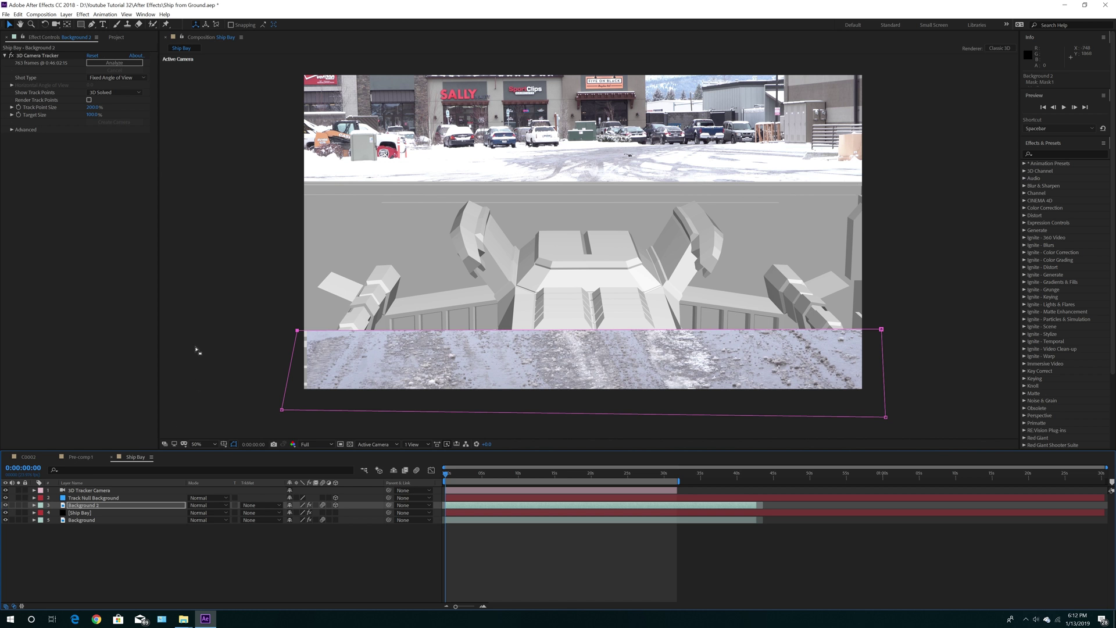
pyautogui.click(227, 354)
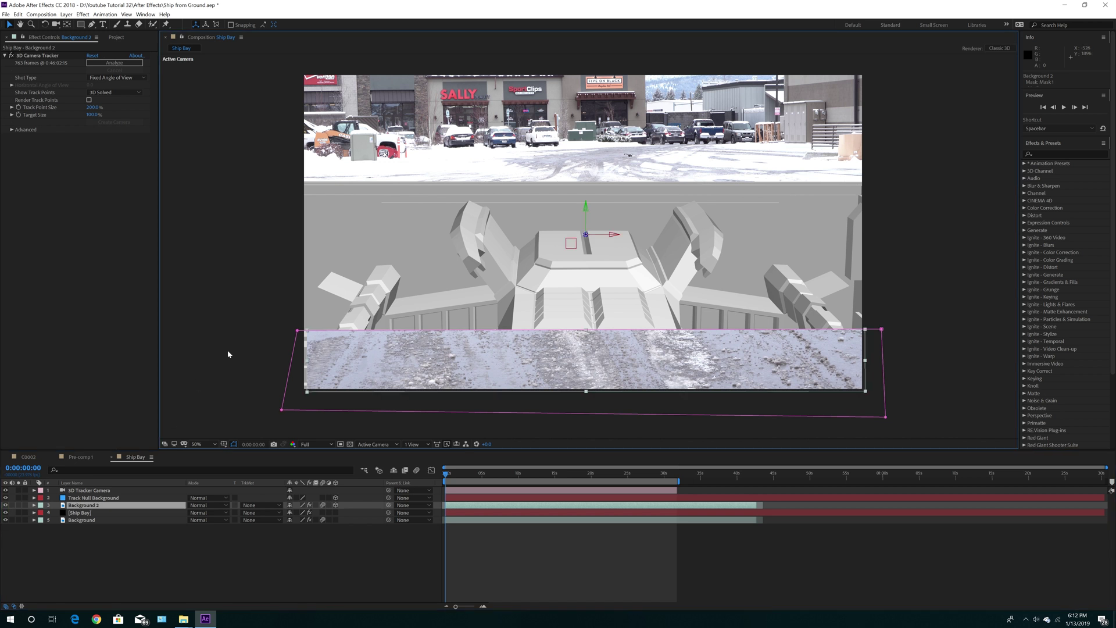
pyautogui.click(228, 354)
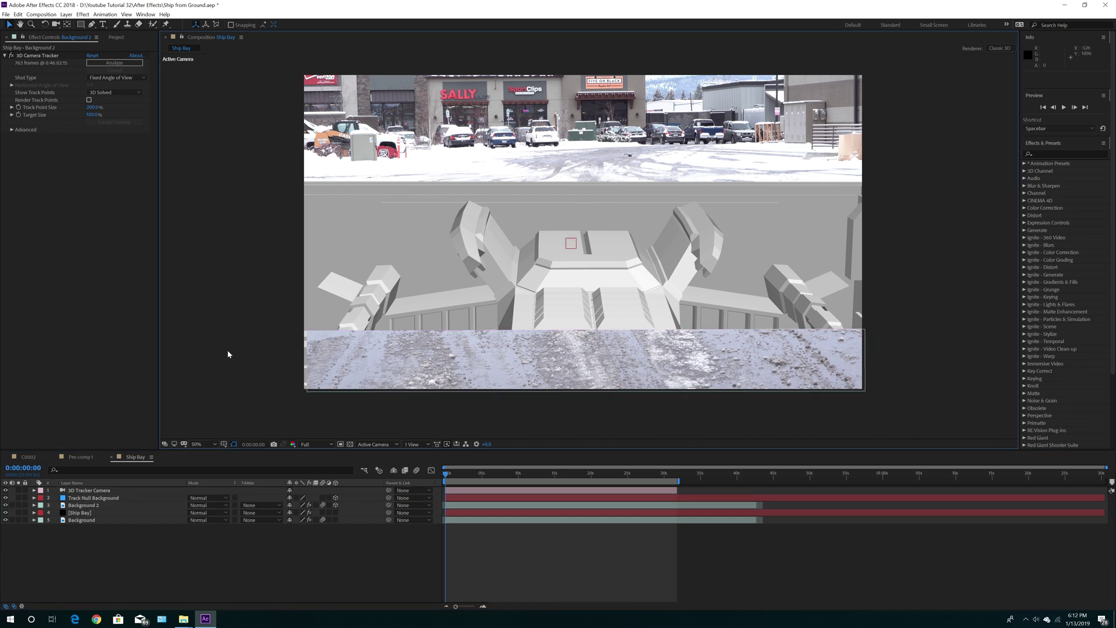
# Step: Apply a freeze frame to Background 2 at 0 seconds, and hide both Background 2 and Ship Bay
pyautogui.click(85, 505)
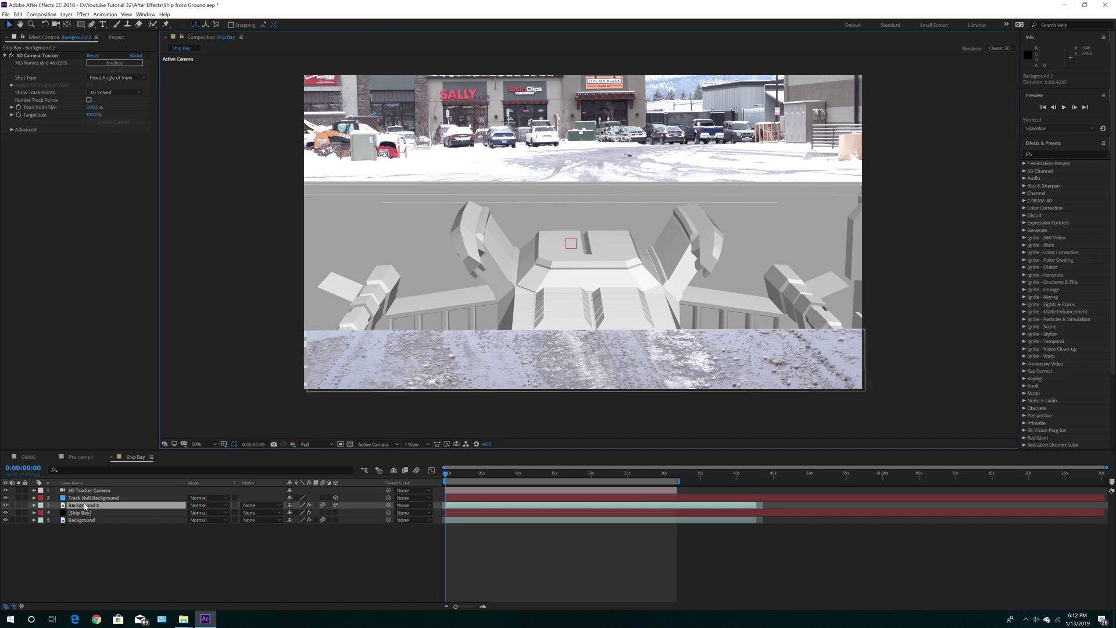
pyautogui.rightClick(85, 506)
pyautogui.moveTo(127, 337)
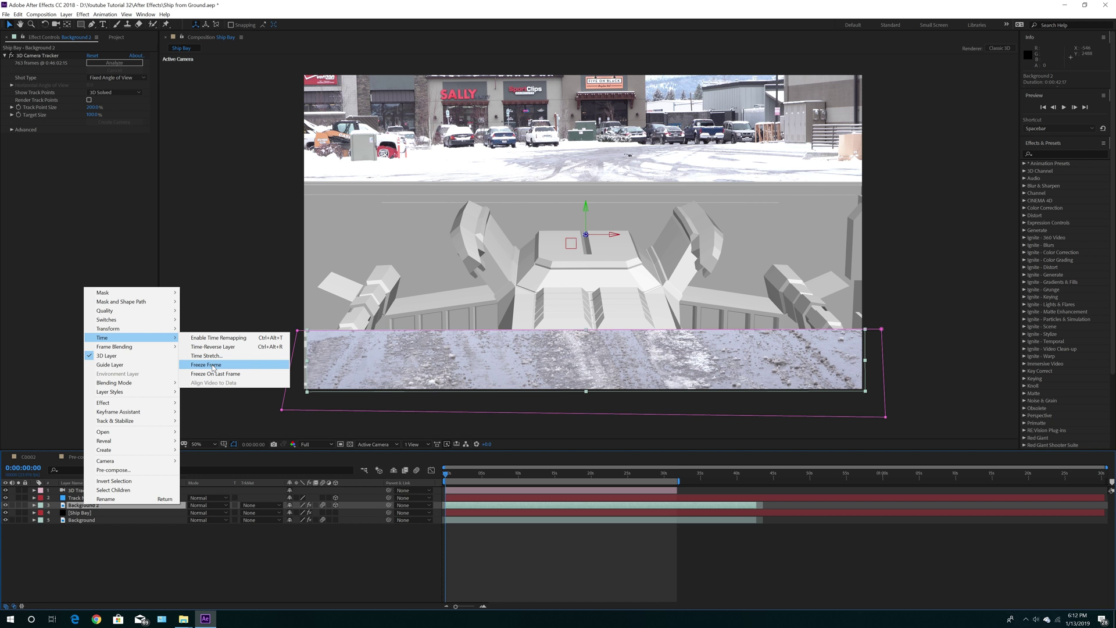
pyautogui.click(213, 365)
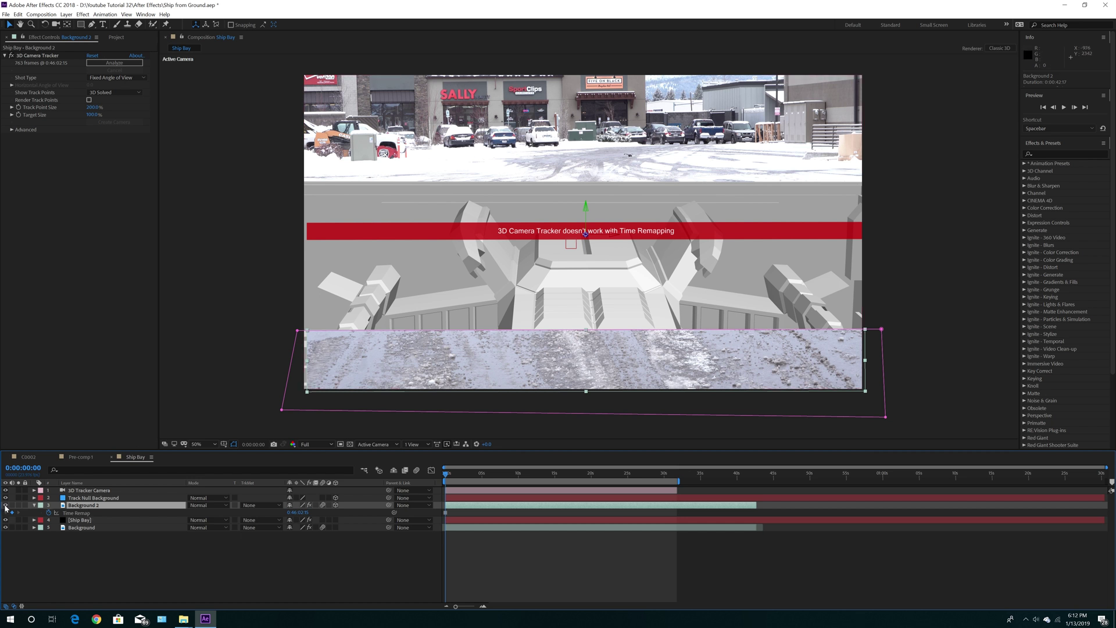
pyautogui.moveTo(6, 505); pyautogui.dragTo(6, 521)
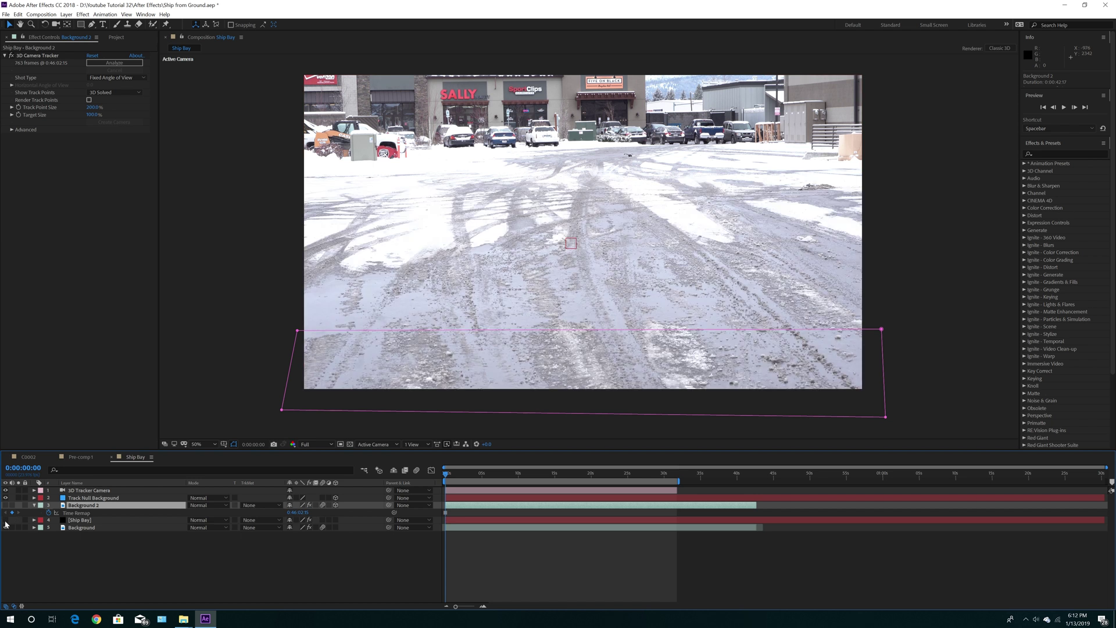
# Step: Create a null from a 3D Camera Tracker ground point near the lower centre of Background and place it below 3D Tracker Camera
pyautogui.click(76, 528)
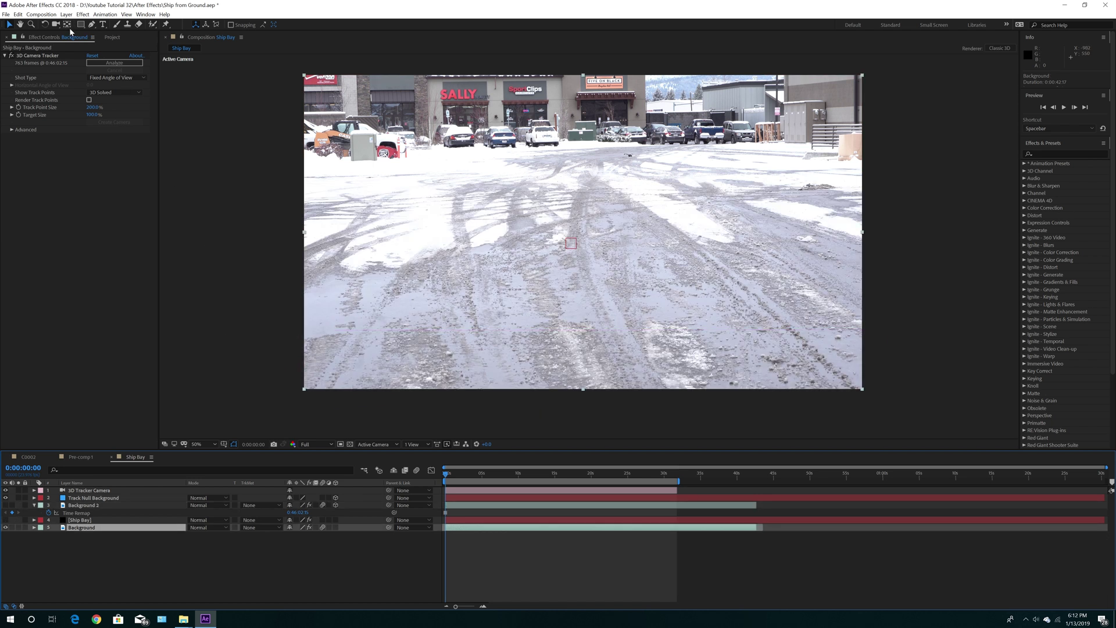
pyautogui.click(44, 56)
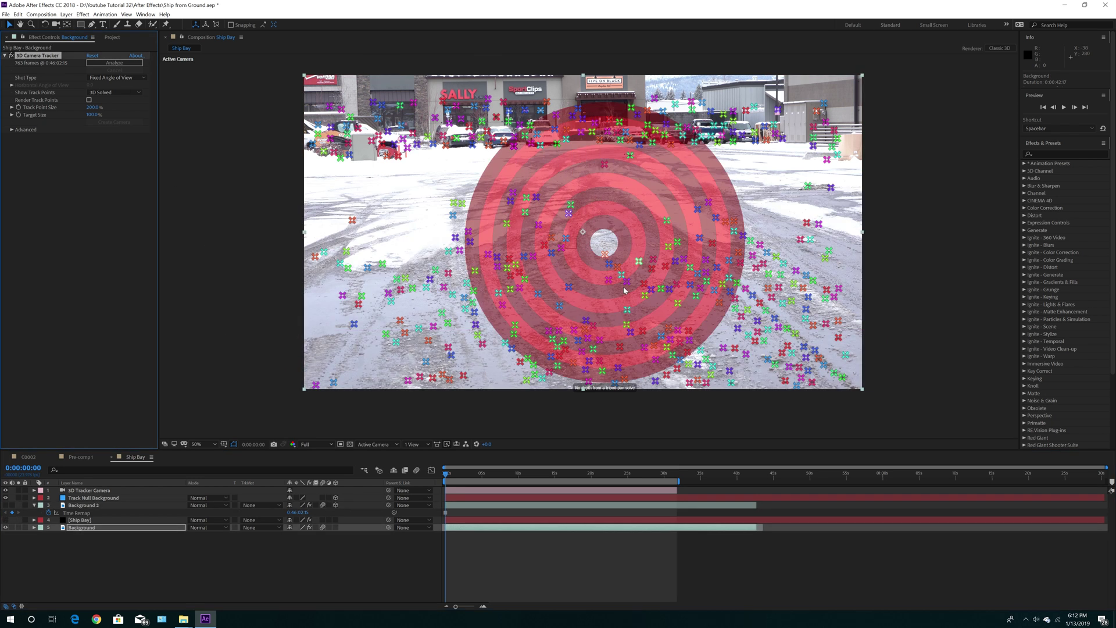
pyautogui.rightClick(593, 351)
pyautogui.click(616, 366)
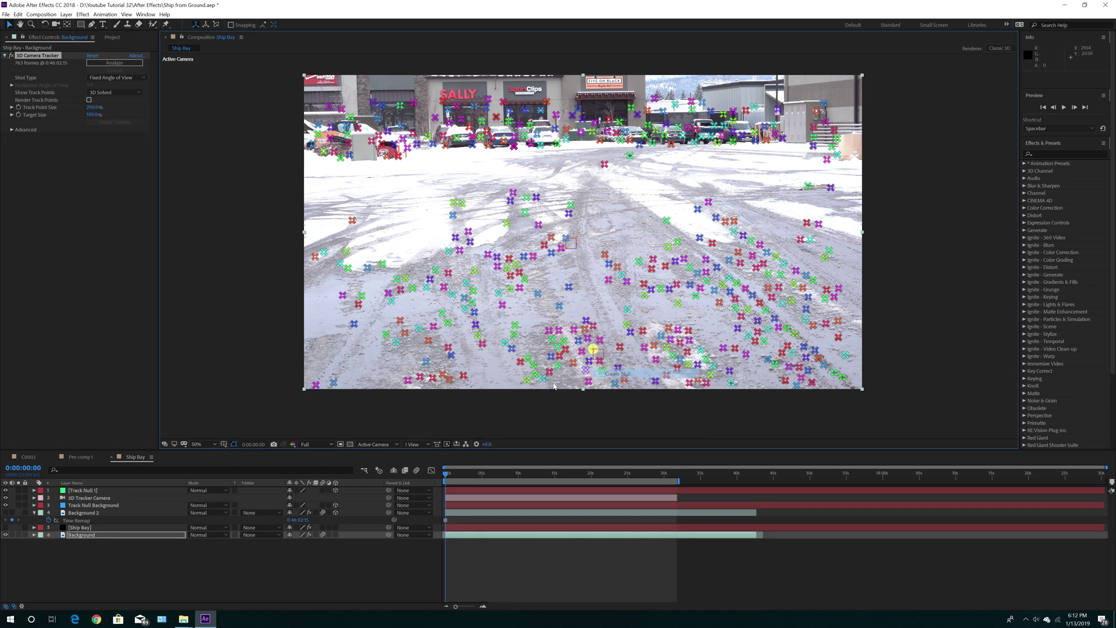
pyautogui.click(105, 492)
pyautogui.moveTo(87, 492); pyautogui.dragTo(88, 501)
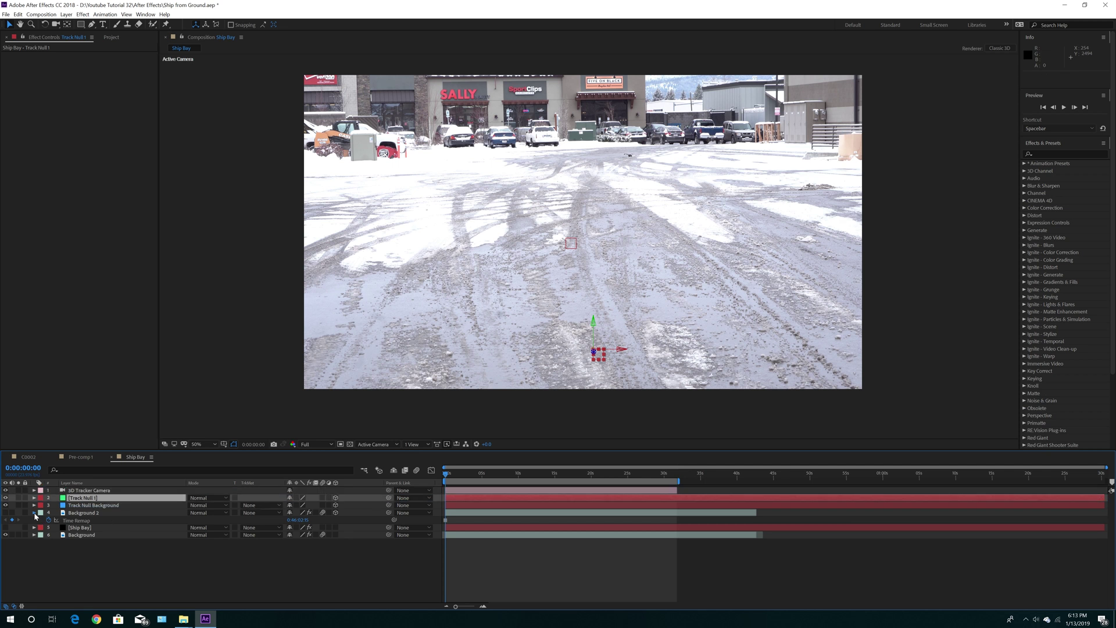
# Step: Collapse the Background 2 layer and rename it as Bottom Ground
pyautogui.click(34, 513)
pyautogui.click(81, 513)
pyautogui.press('Return')
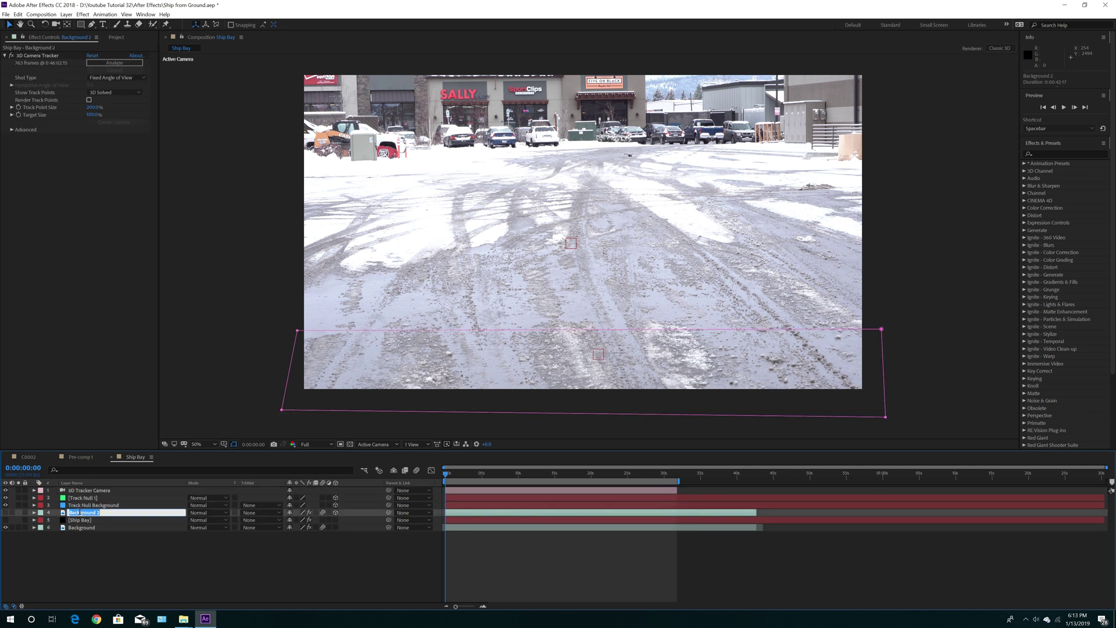
pyautogui.write('Bottom Ground')
# Step: Rename the new Track Null 1 layer as Track Null Bottom Ground and deselect it
pyautogui.click(75, 499)
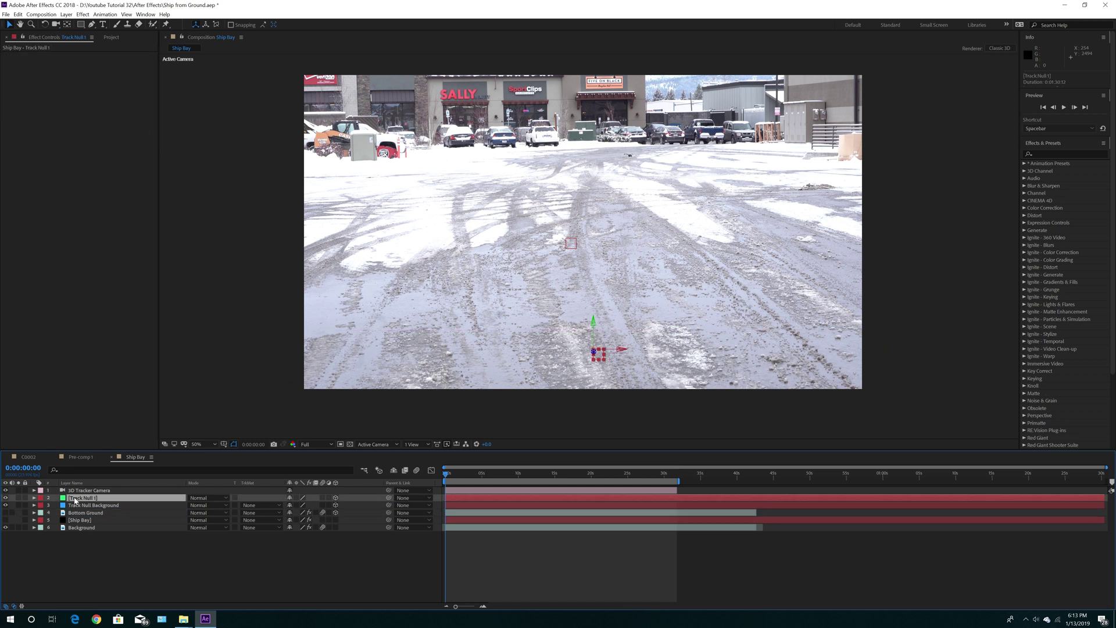
pyautogui.press('Return')
pyautogui.write('B')
pyautogui.write('Track nu')
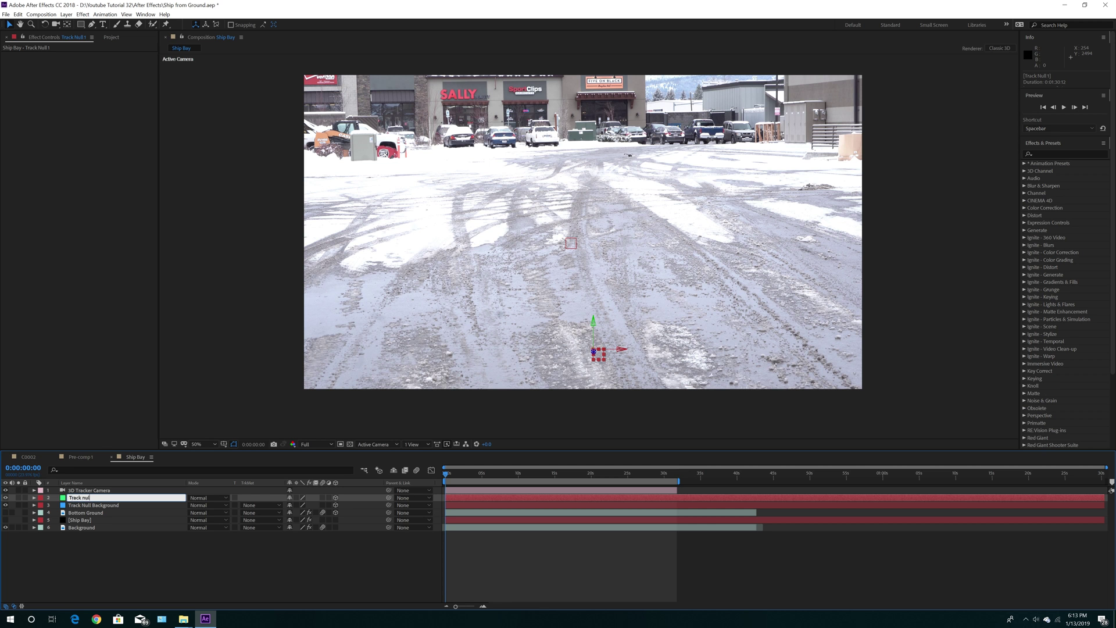
pyautogui.press('BackSpace')
pyautogui.press('BackSpace')
pyautogui.press('BackSpace')
pyautogui.write('ull Bottom Ground')
pyautogui.click(70, 547)
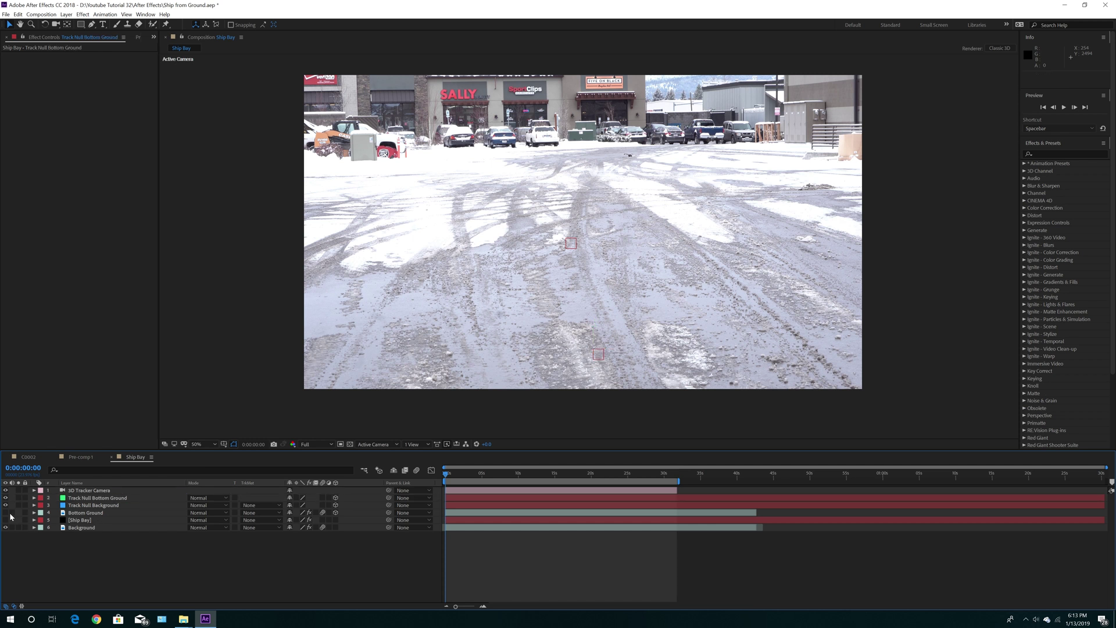
# Step: Make Bottom Ground and Ship Bay visible again and disable the 3D Camera Tracker effect on Bottom Ground
pyautogui.moveTo(6, 513); pyautogui.dragTo(5, 520)
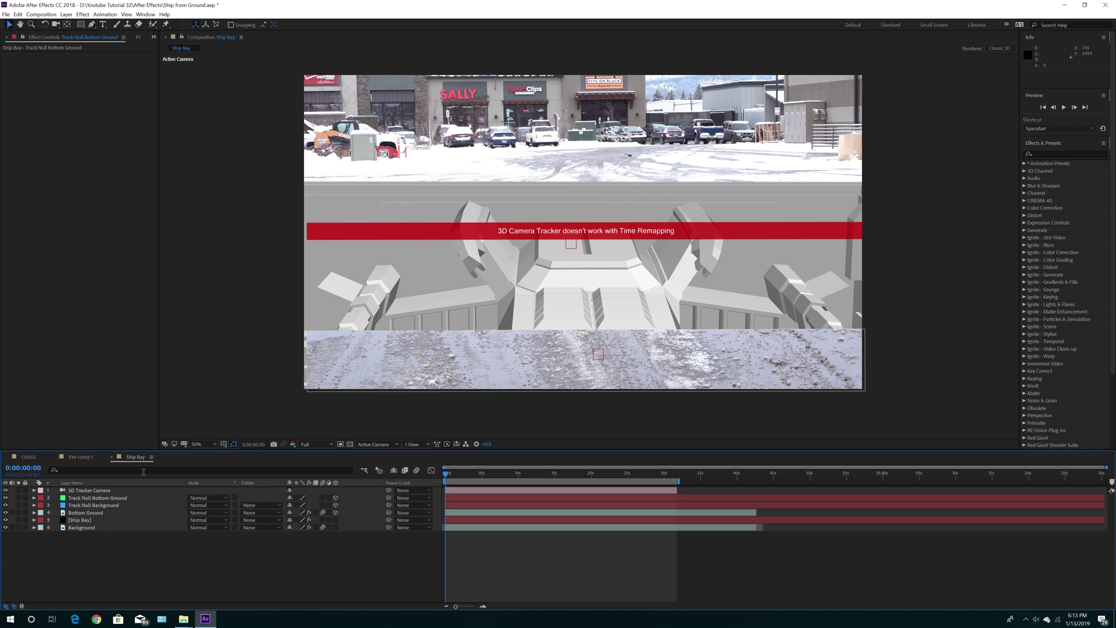
pyautogui.click(99, 515)
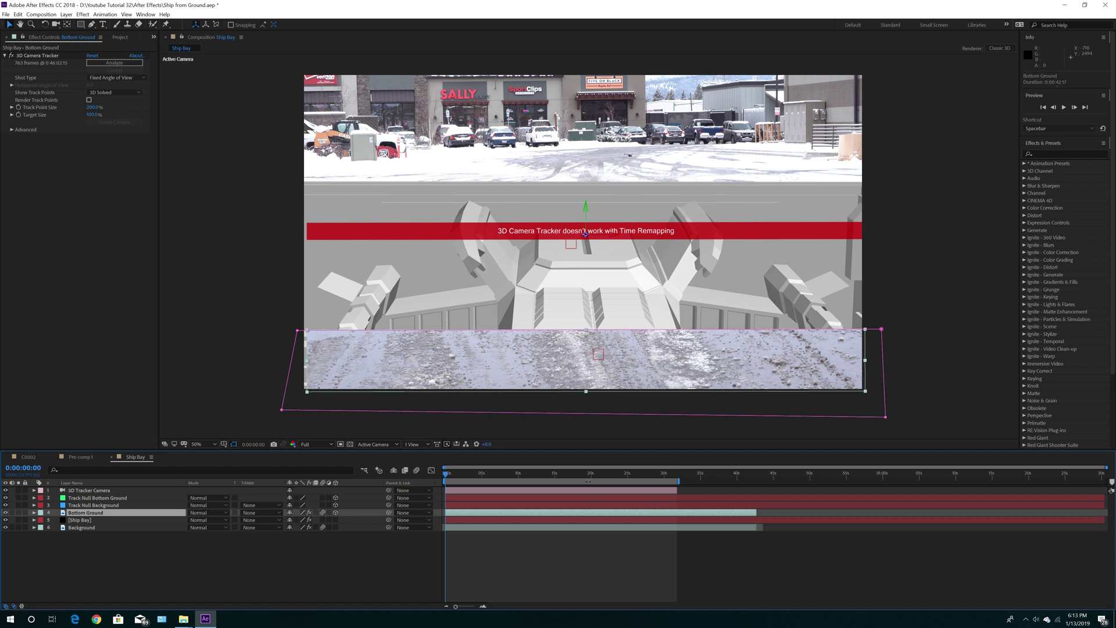
pyautogui.click(11, 56)
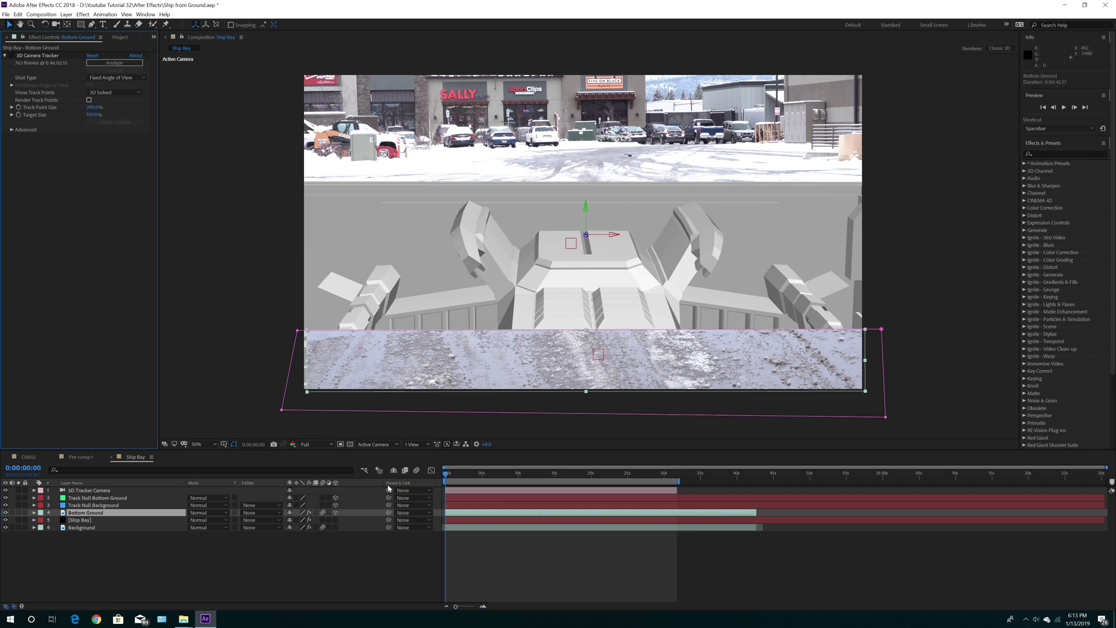
# Step: Link Bottom Ground's Position to the Position of Track Null Bottom Ground with a pick-whip expression, and collapse the null's properties
pyautogui.click(34, 512)
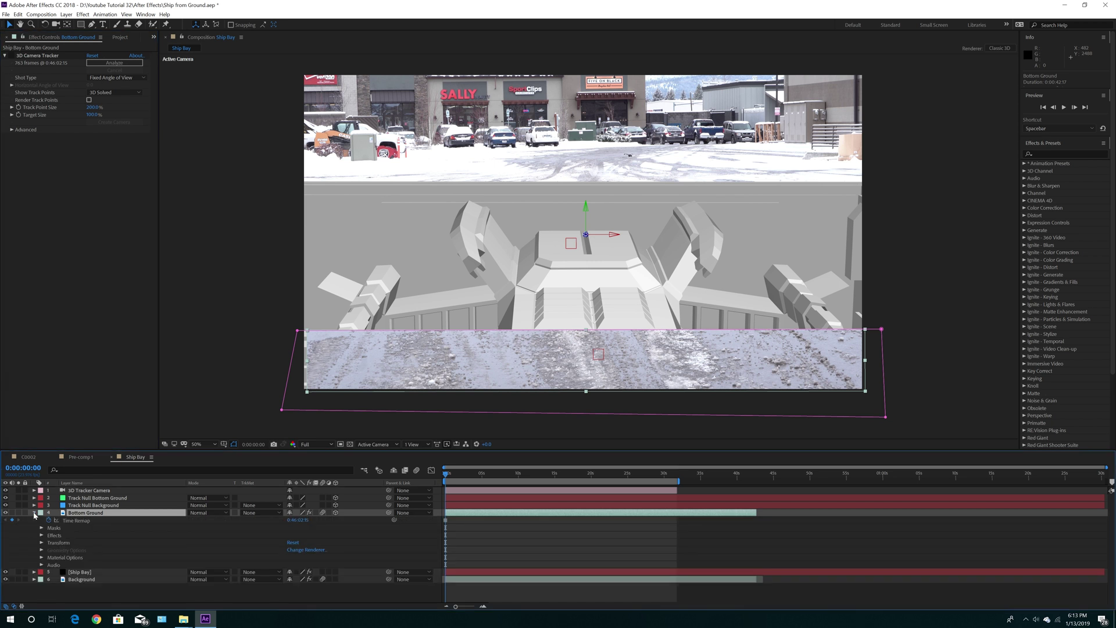
pyautogui.click(34, 497)
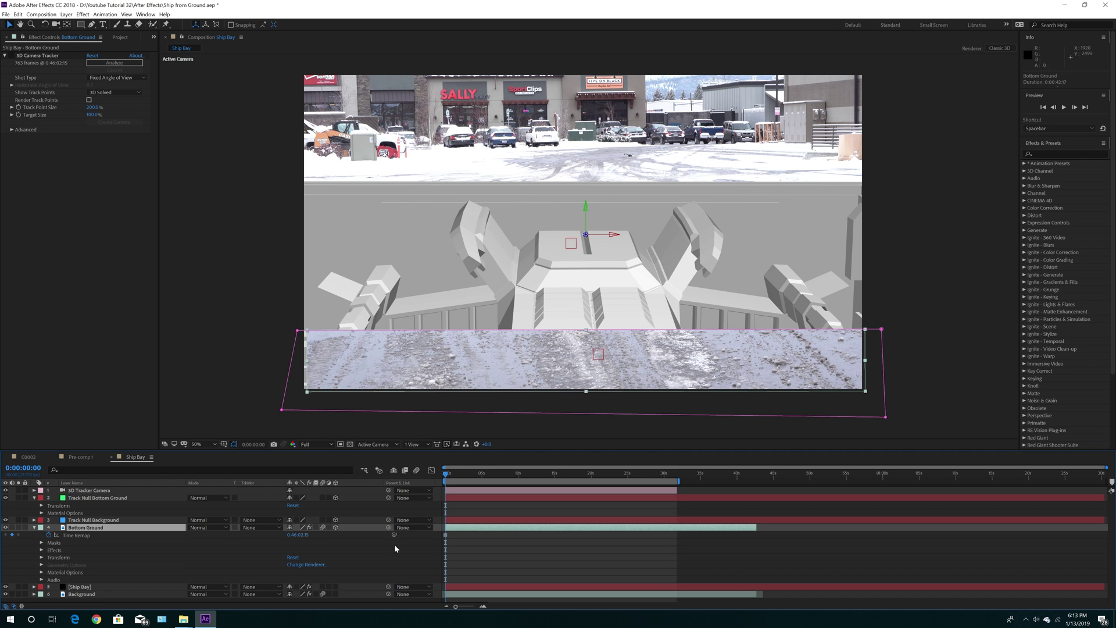
pyautogui.click(41, 559)
pyautogui.scroll(1, 39, 501)
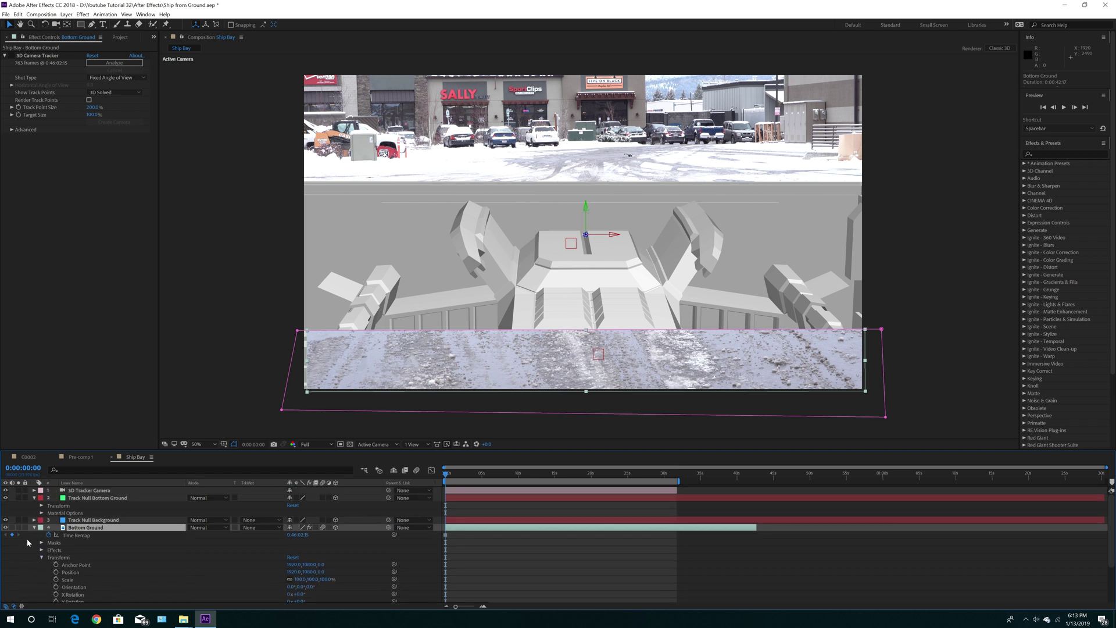
pyautogui.click(42, 506)
pyautogui.scroll(-3, 148, 563)
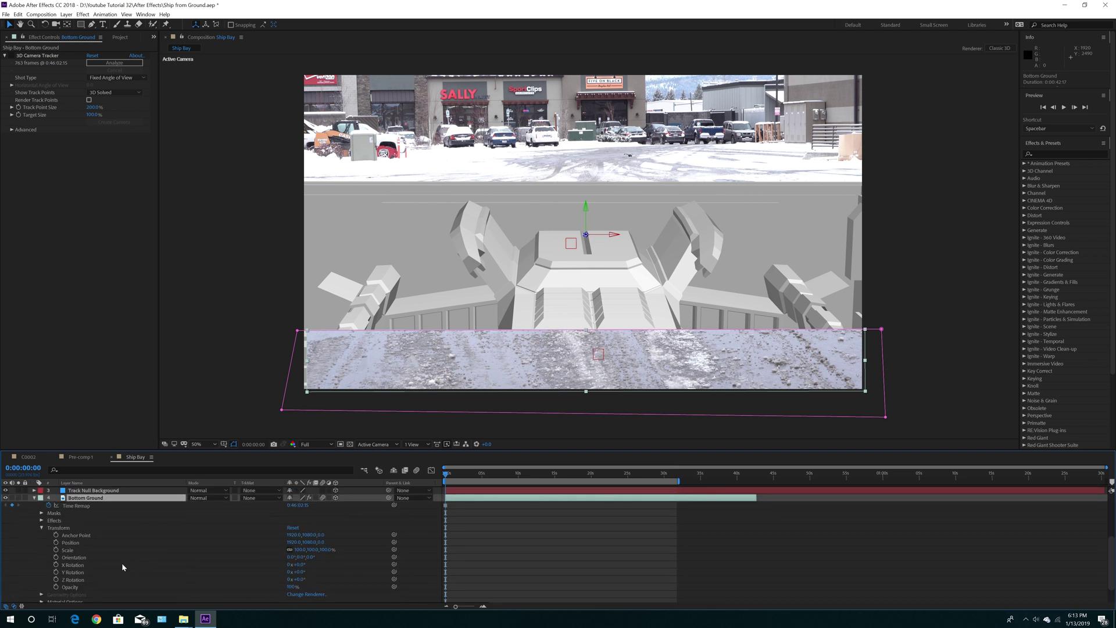
pyautogui.keyDown('alt'); pyautogui.click(56, 545); pyautogui.keyUp('alt')
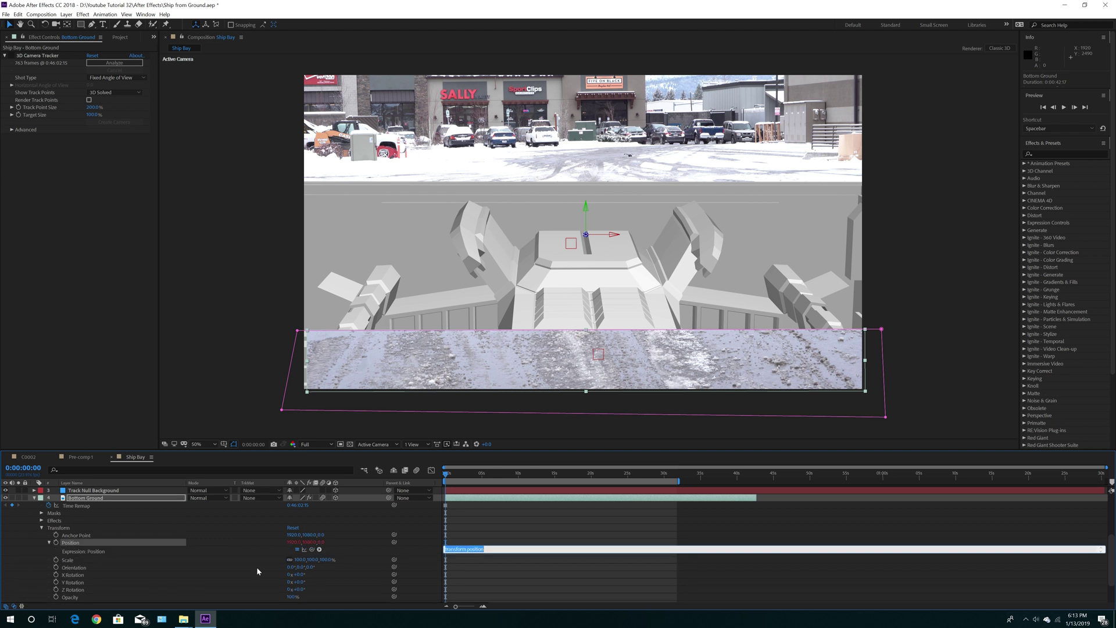
pyautogui.moveTo(312, 549); pyautogui.dragTo(161, 524)
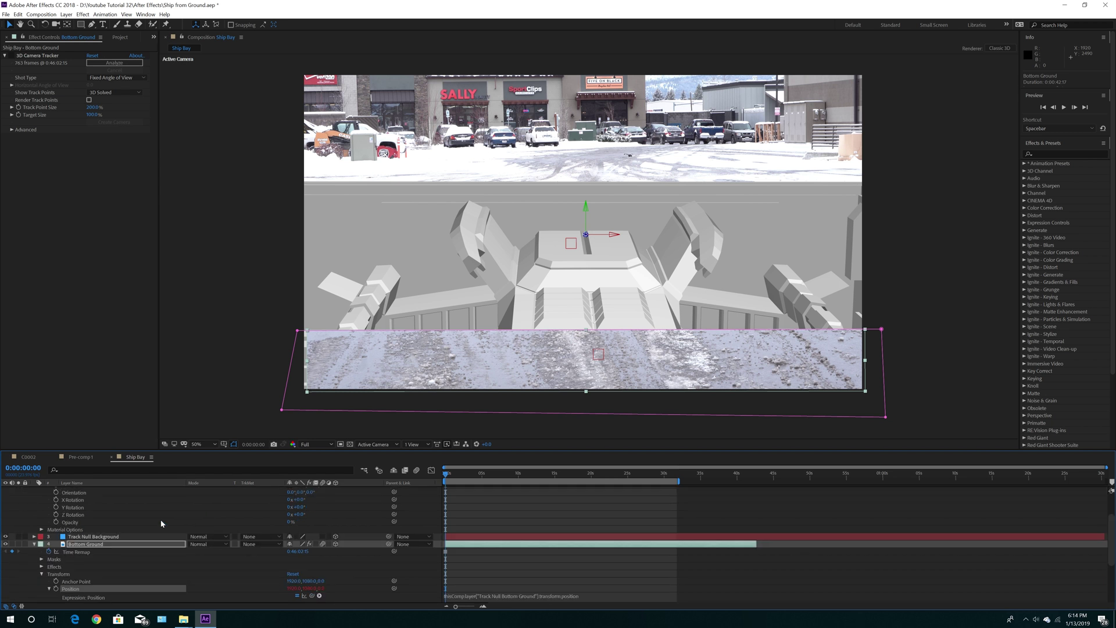
pyautogui.click(203, 579)
pyautogui.scroll(2, 129, 556)
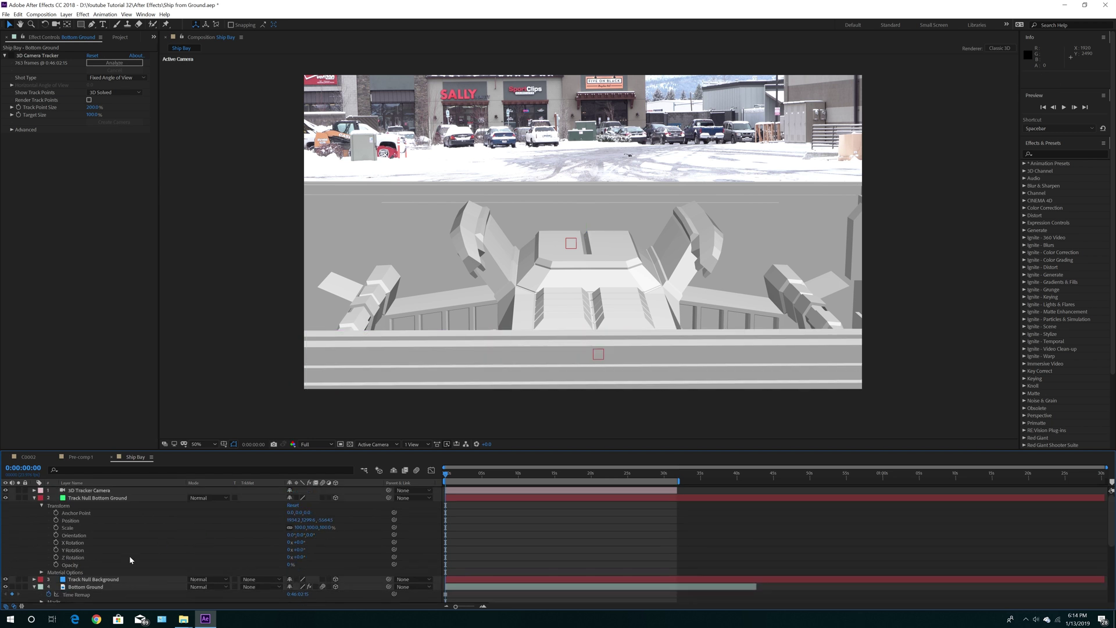
pyautogui.click(35, 498)
# Step: Inspect the layers' depth from above in a two-view layout, collapse Bottom Ground and return to a single view
pyautogui.click(414, 444)
pyautogui.click(433, 463)
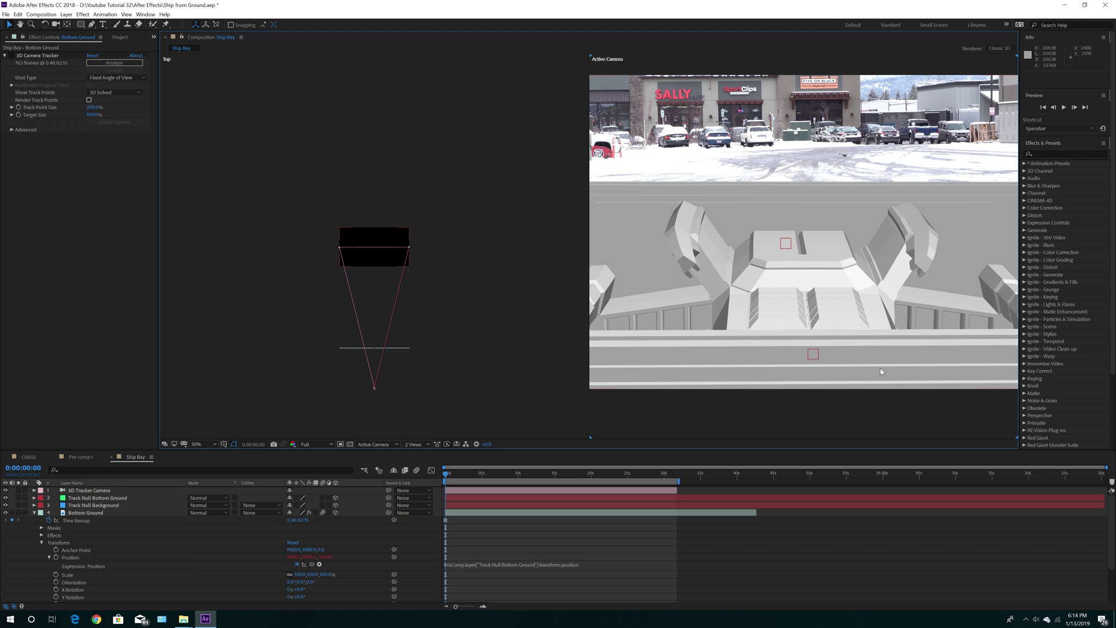
pyautogui.click(34, 515)
pyautogui.click(414, 444)
pyautogui.click(416, 465)
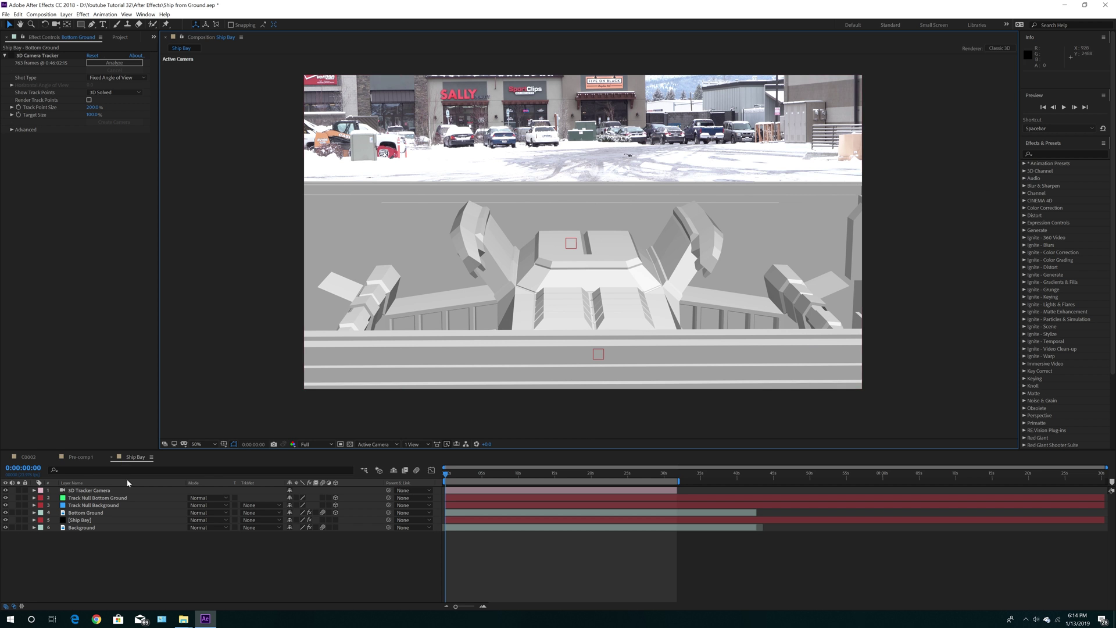
# Step: Set Bottom Ground's Scale to 35%
pyautogui.click(77, 514)
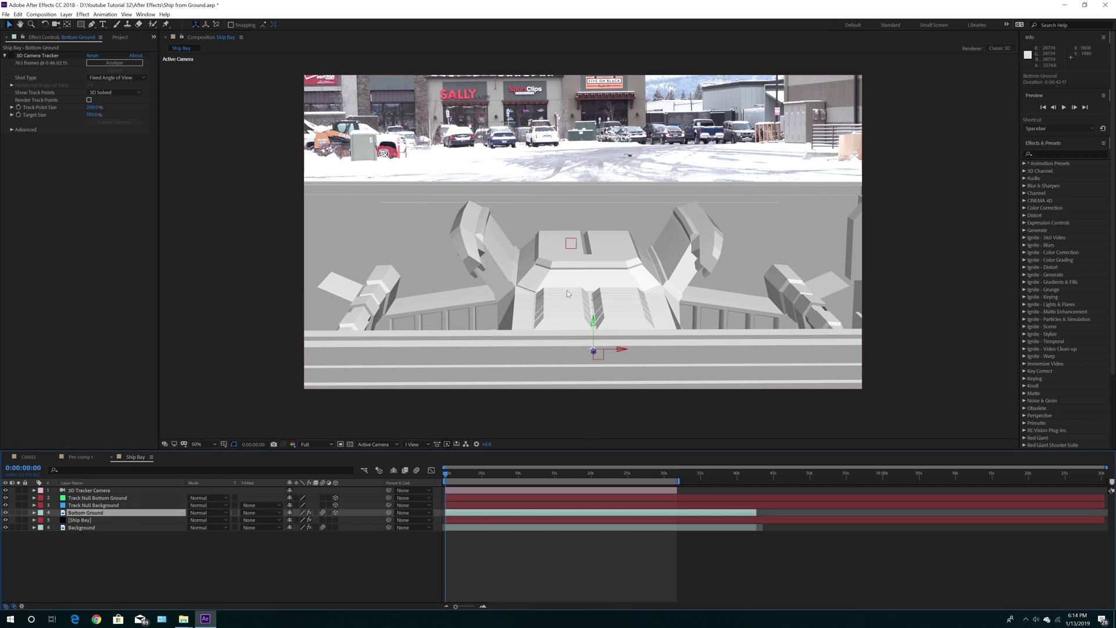
pyautogui.press(',')
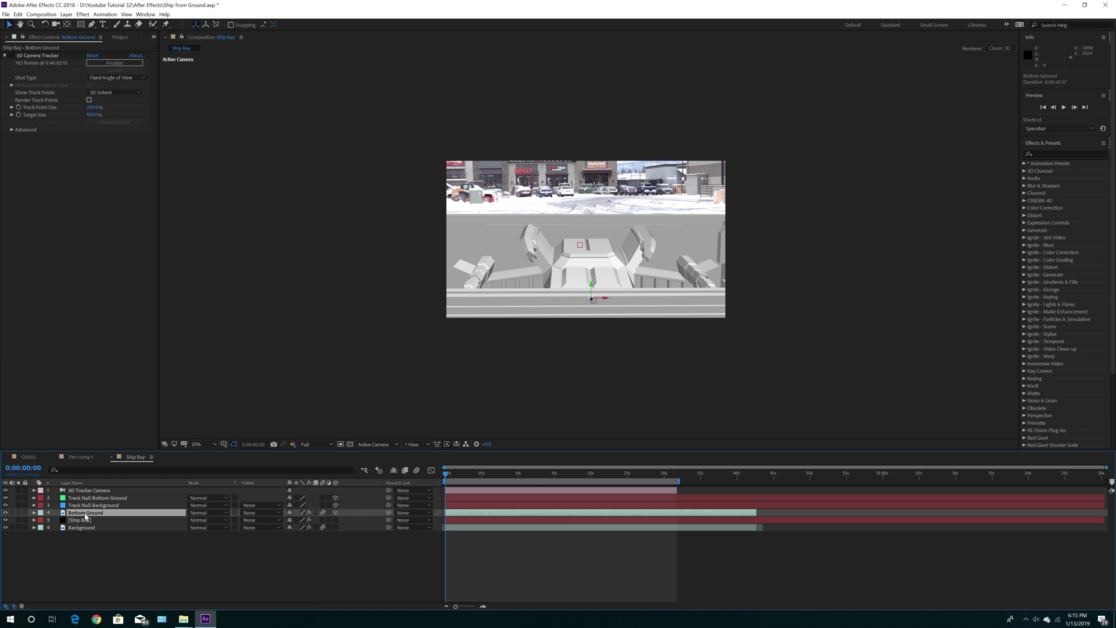
pyautogui.click(34, 513)
pyautogui.scroll(-1, 195, 565)
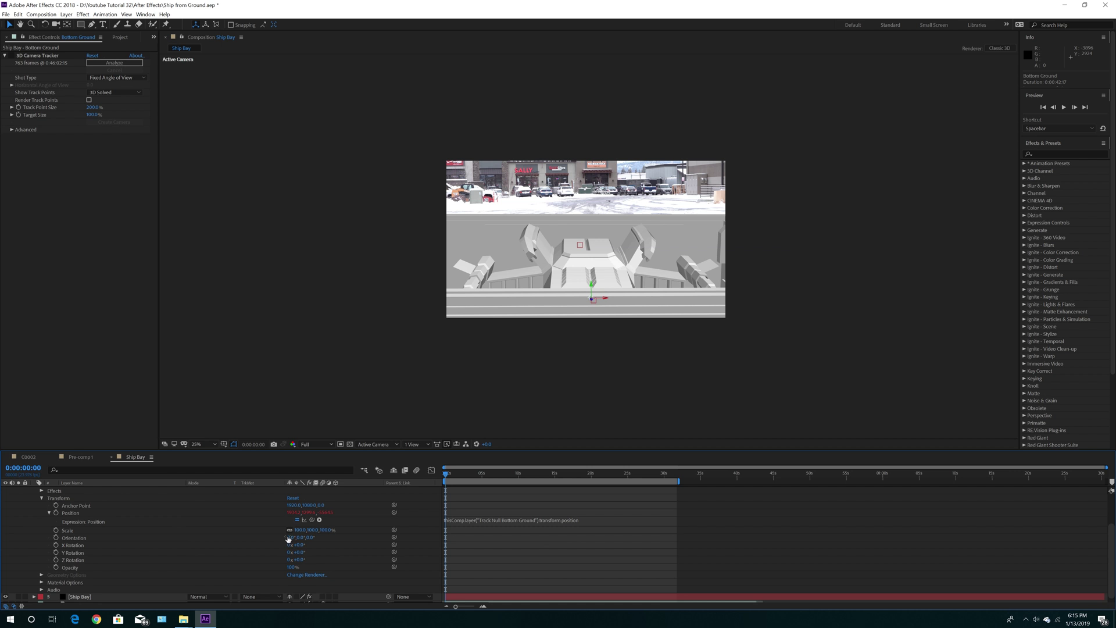
pyautogui.moveTo(301, 530); pyautogui.dragTo(271, 534)
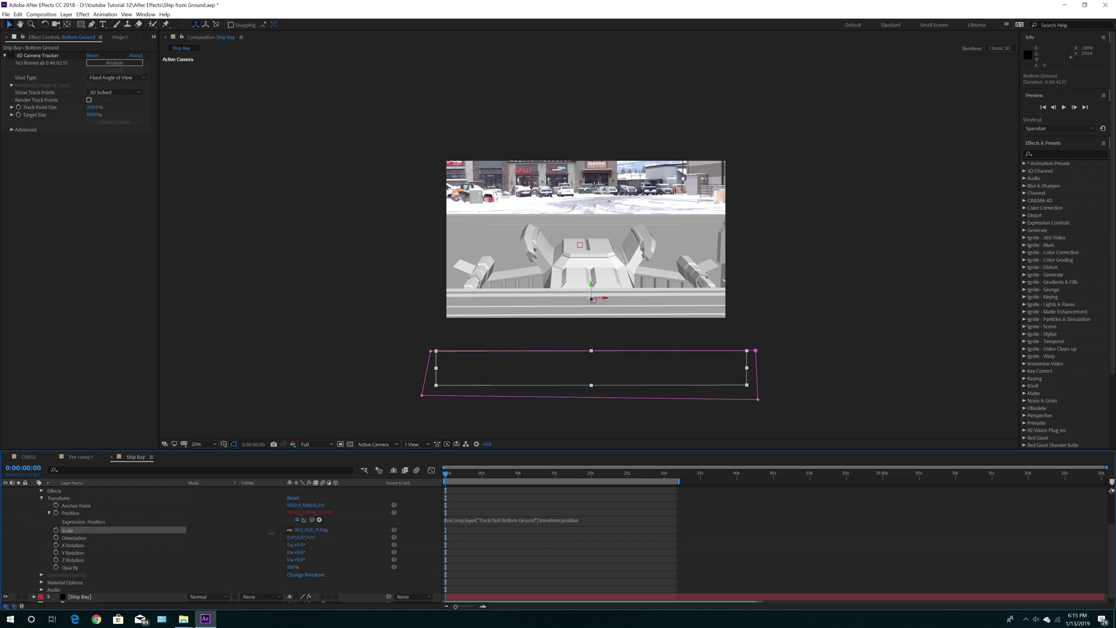
pyautogui.click(296, 531)
pyautogui.write('35')
pyautogui.press('Return')
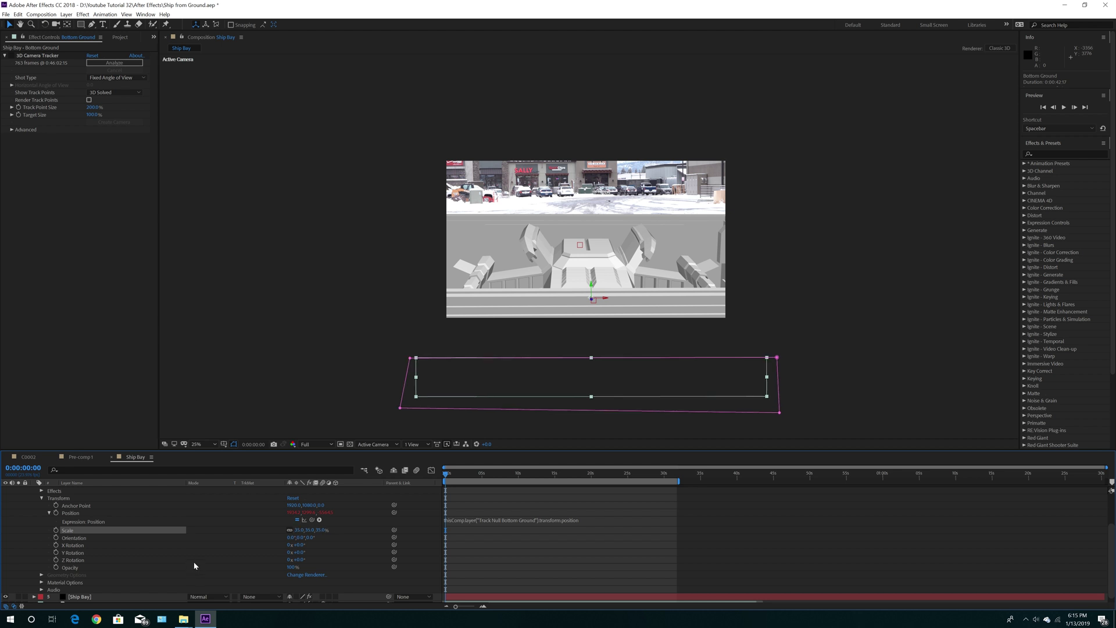
# Step: Raise Track Null Bottom Ground vertically until the ground strip's upper edge lines up with the bay opening's lower edge
pyautogui.scroll(3, 195, 568)
pyautogui.click(115, 498)
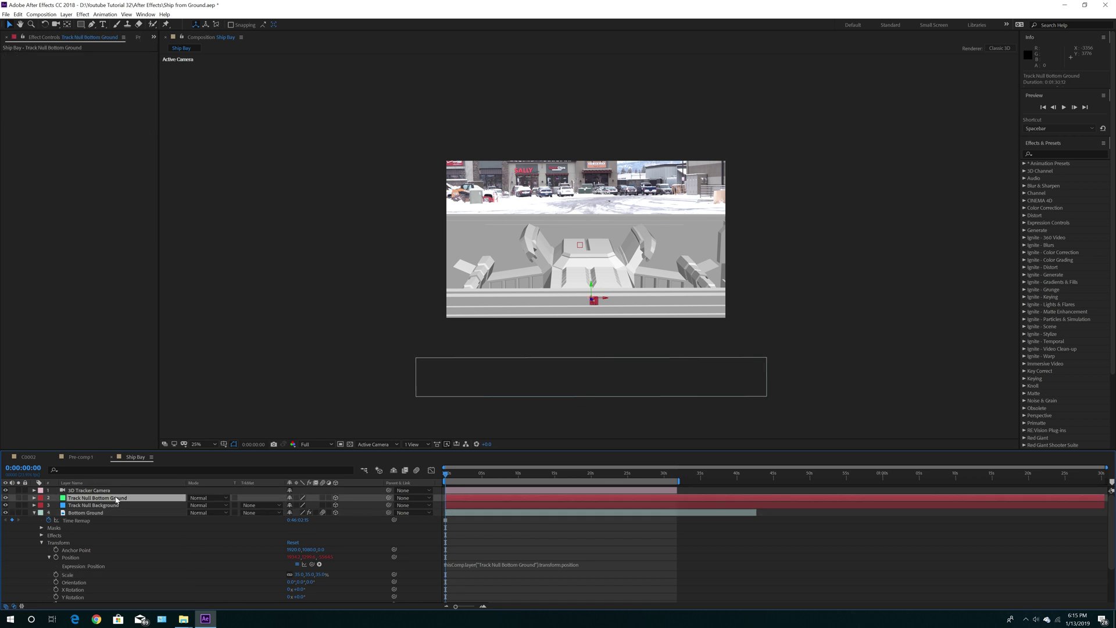
pyautogui.moveTo(591, 289); pyautogui.dragTo(592, 267)
pyautogui.press('.')
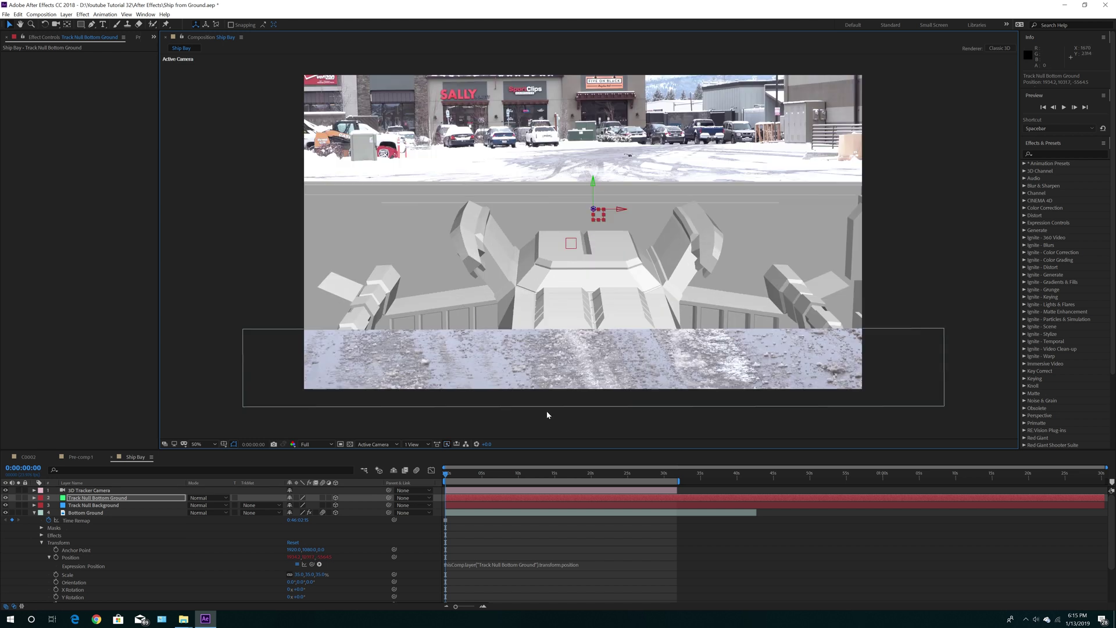
pyautogui.moveTo(593, 184); pyautogui.dragTo(593, 183)
# Step: Check at several times across the composition whether the Bottom Ground strip stays aligned with the bay's lower edge
pyautogui.click(464, 475)
pyautogui.moveTo(464, 475); pyautogui.dragTo(500, 477)
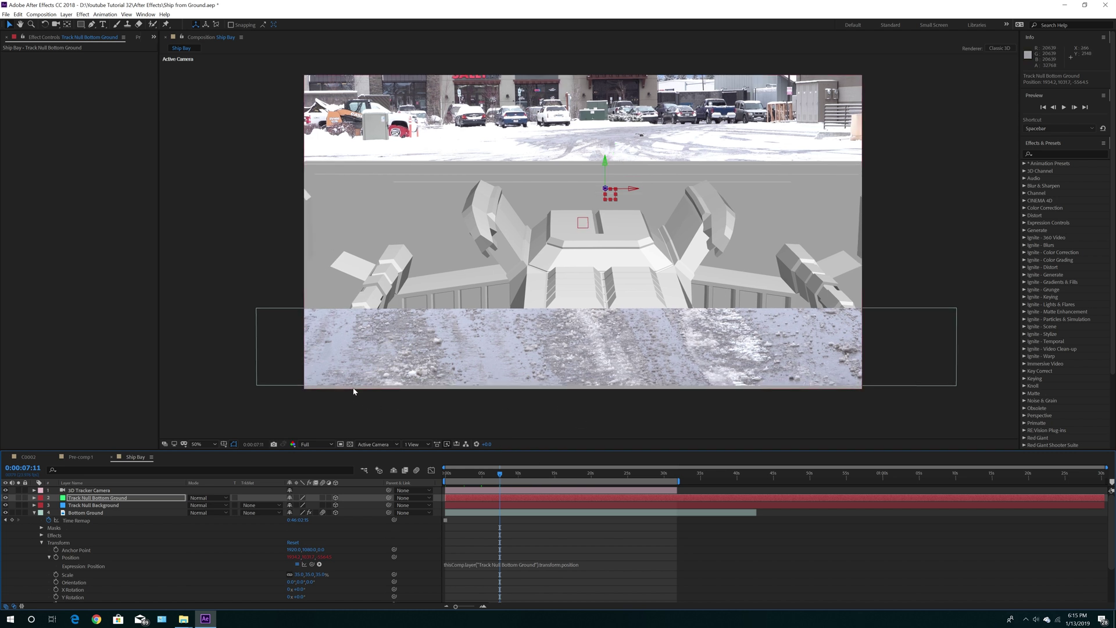
pyautogui.click(519, 474)
pyautogui.click(540, 478)
pyautogui.click(555, 478)
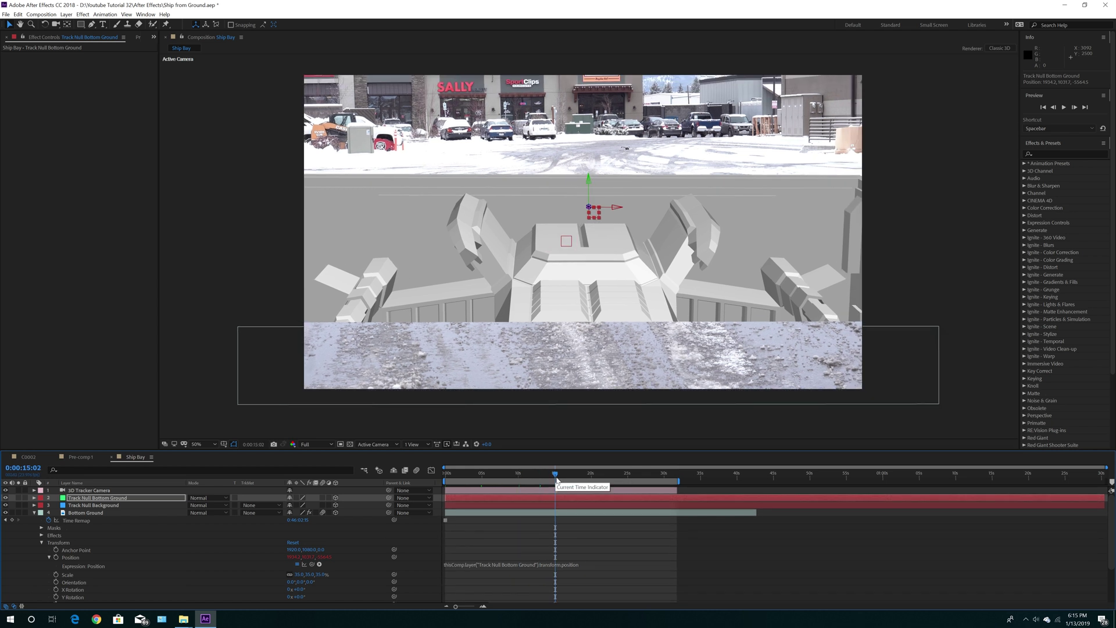
pyautogui.click(574, 478)
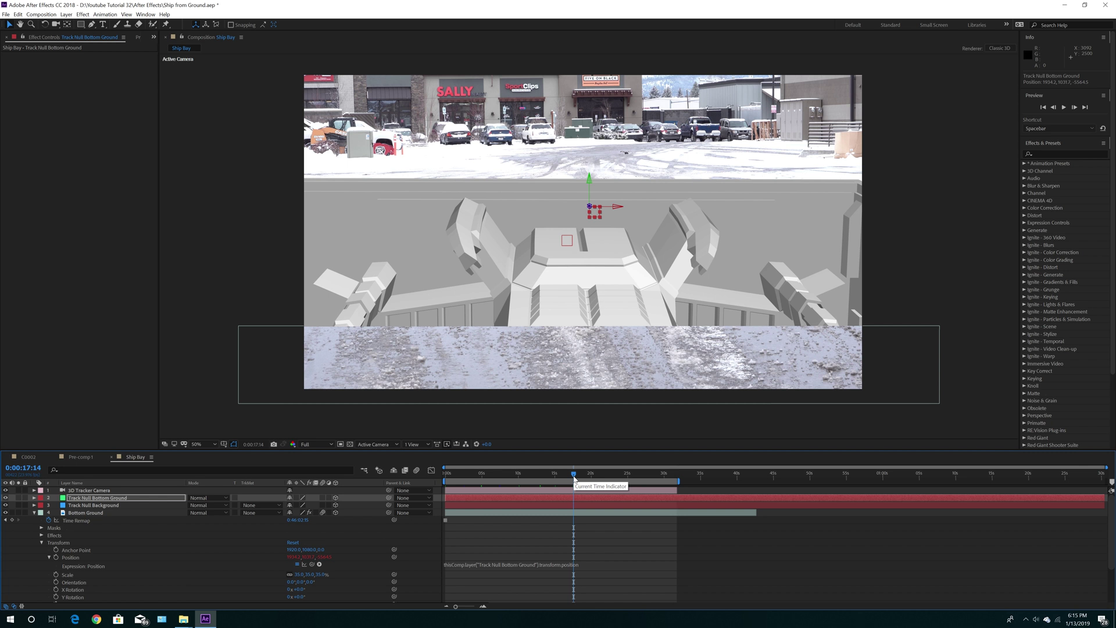
pyautogui.click(592, 479)
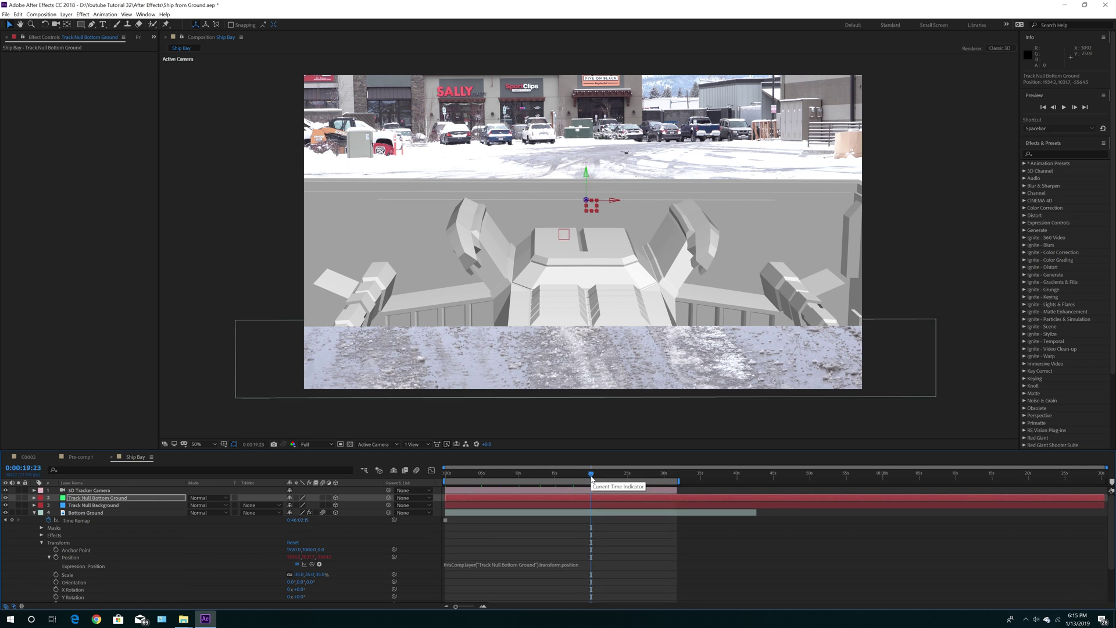
pyautogui.click(611, 476)
pyautogui.click(627, 477)
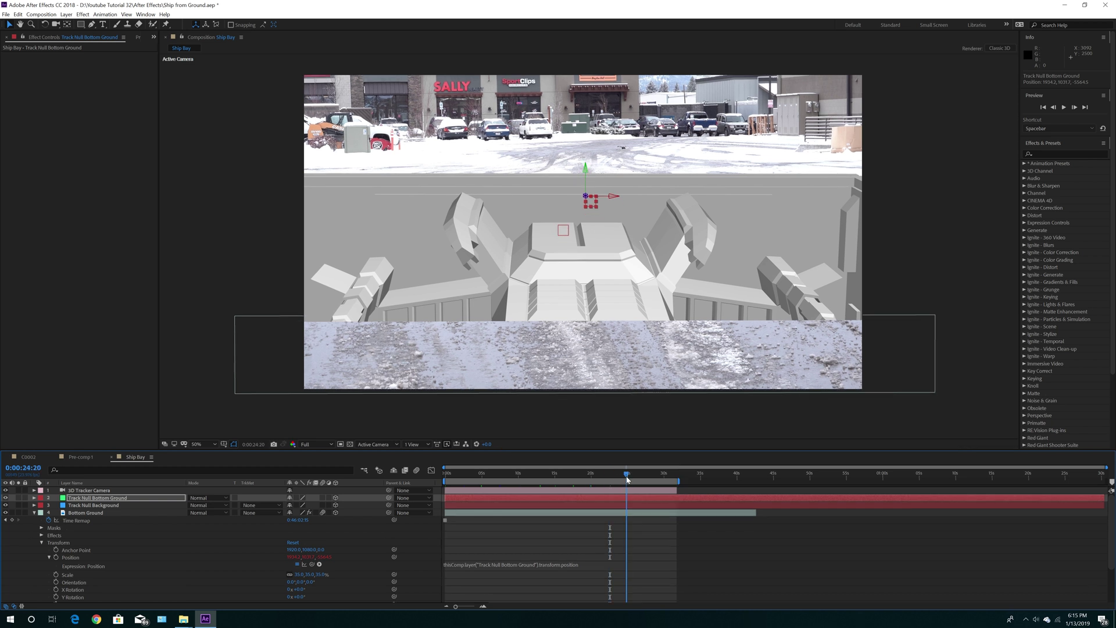
pyautogui.click(646, 477)
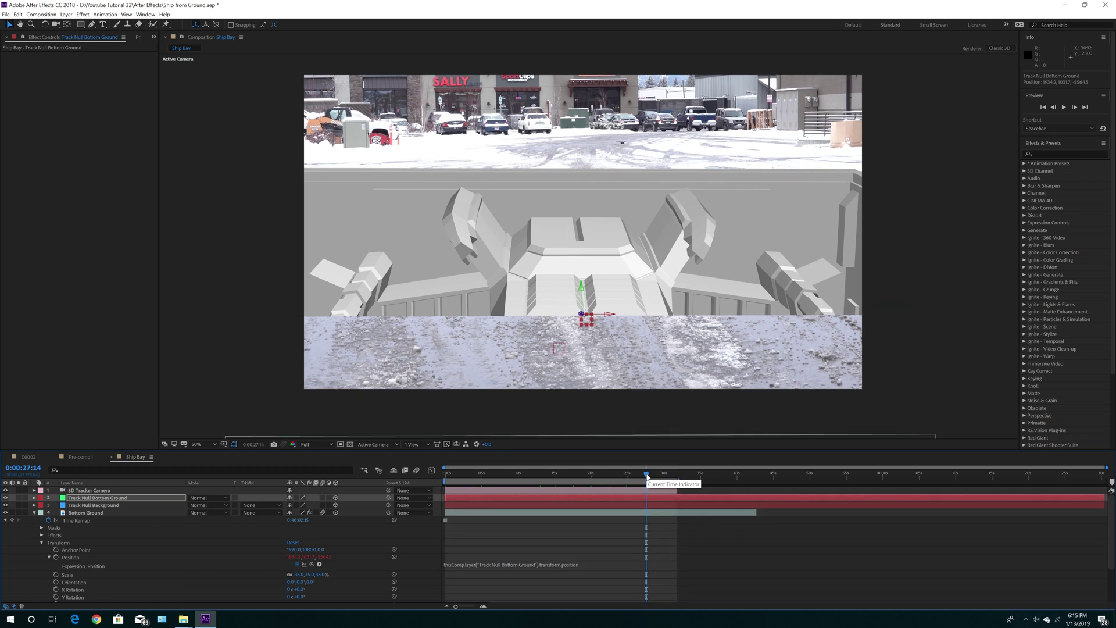
pyautogui.click(483, 477)
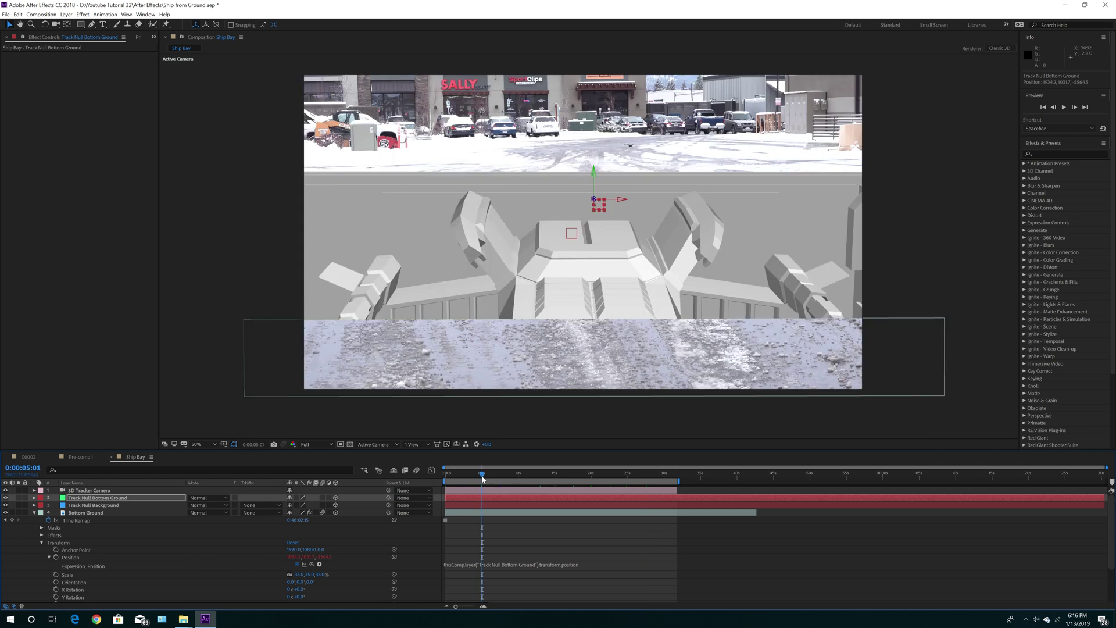
pyautogui.click(501, 477)
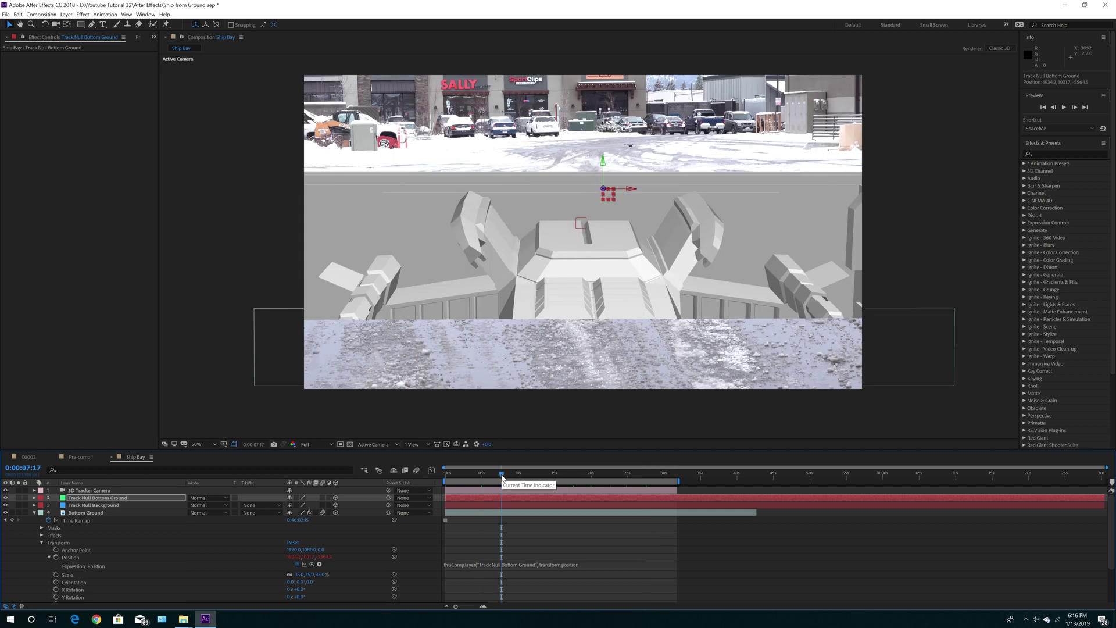
# Step: Set Bottom Ground's Scale to 36% at about seven seconds
pyautogui.click(499, 478)
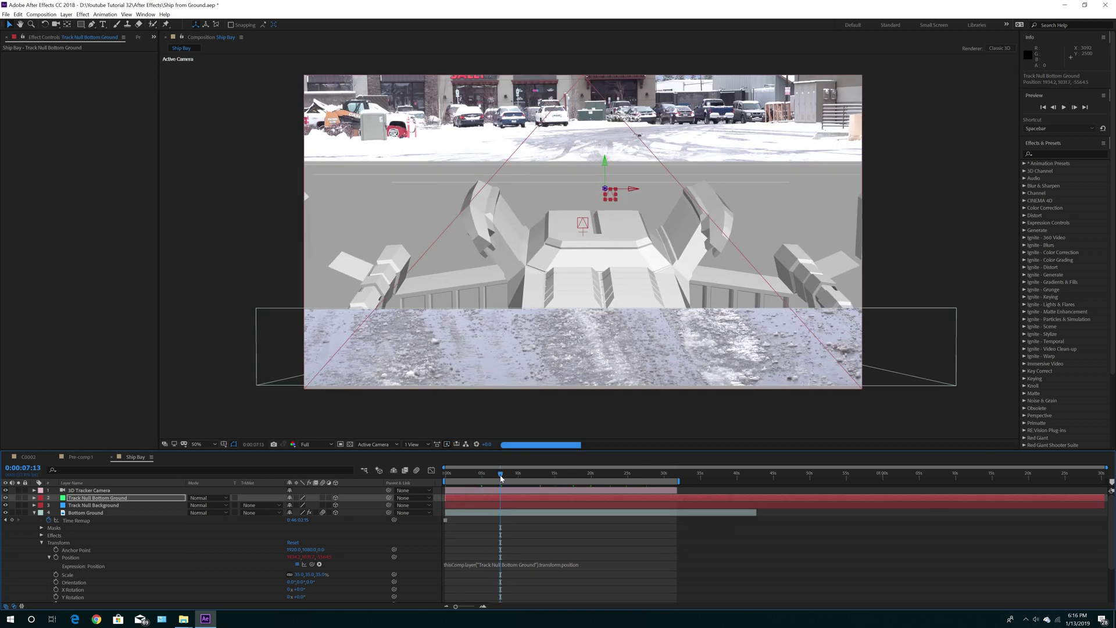
pyautogui.click(298, 574)
pyautogui.write('3')
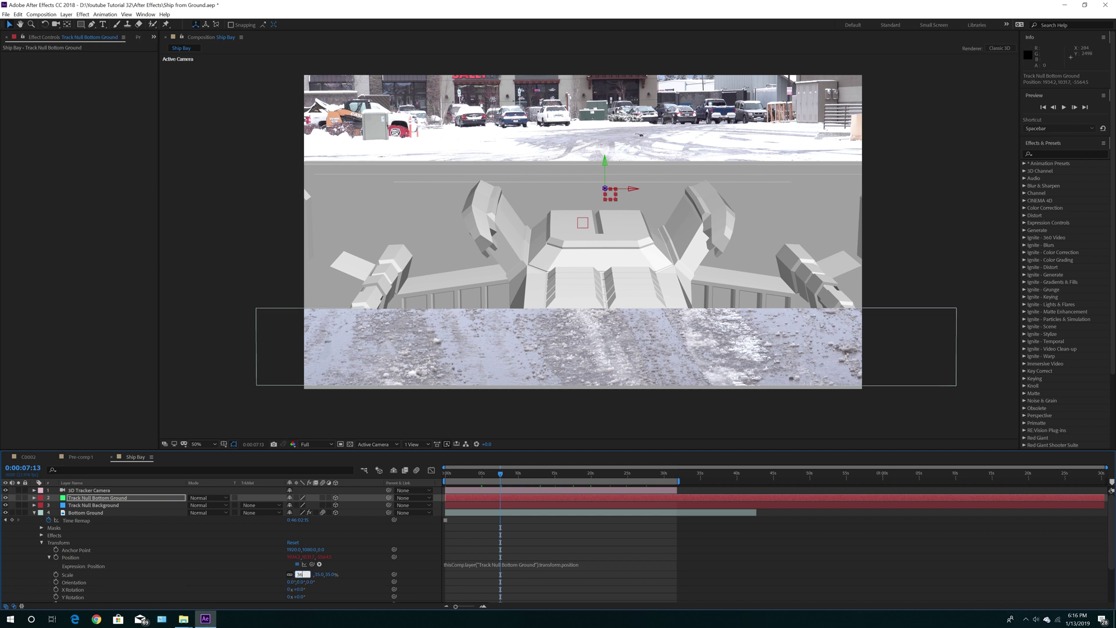
pyautogui.write('6')
pyautogui.press('Return')
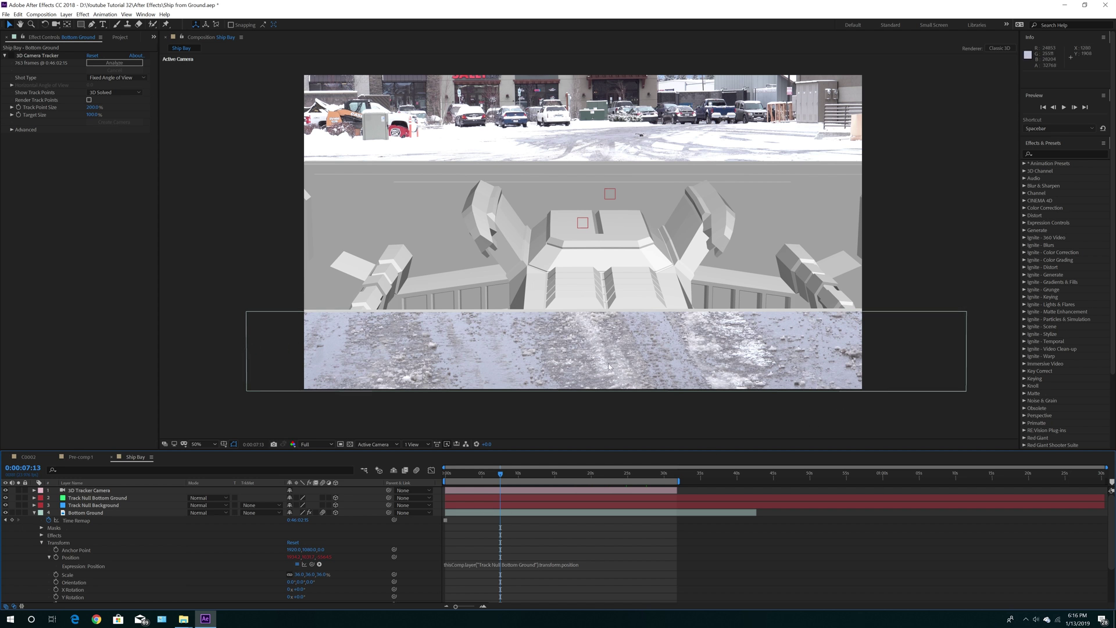
# Step: Narrow Bottom Ground to about 30% horizontal scale, so its side edge just reaches the frame edge at about seven seconds
pyautogui.click(946, 355)
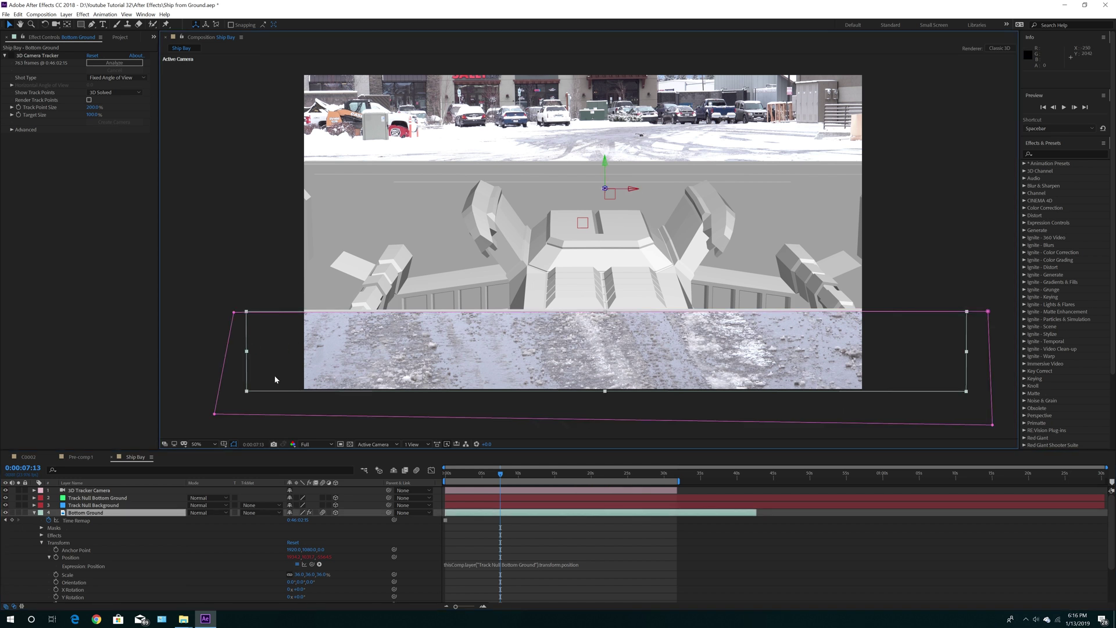
pyautogui.press('Home')
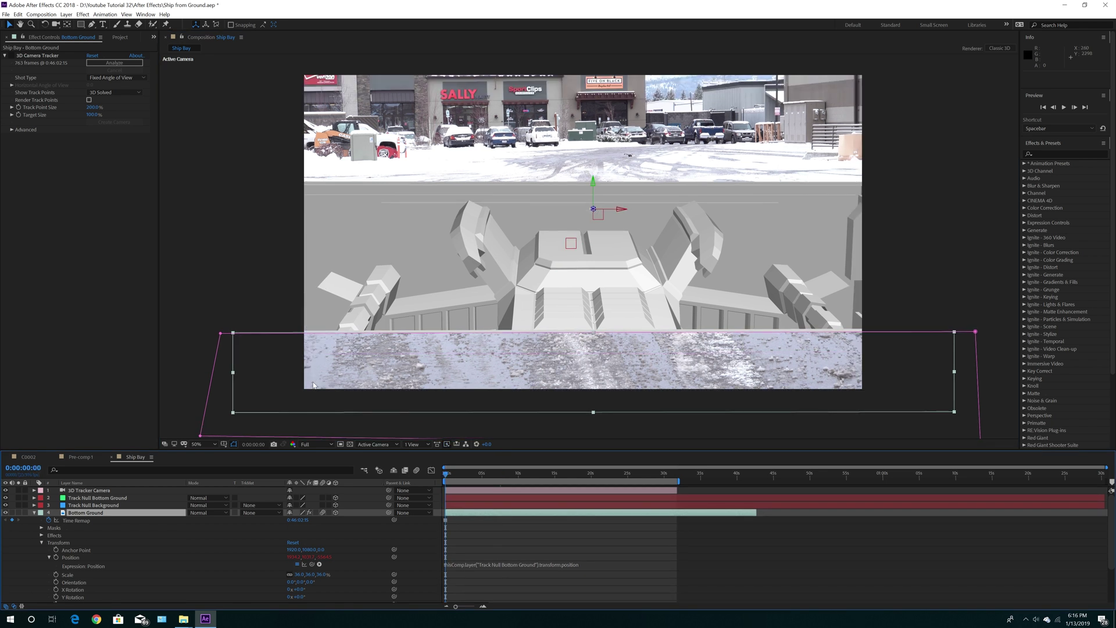
pyautogui.moveTo(233, 373); pyautogui.dragTo(297, 376)
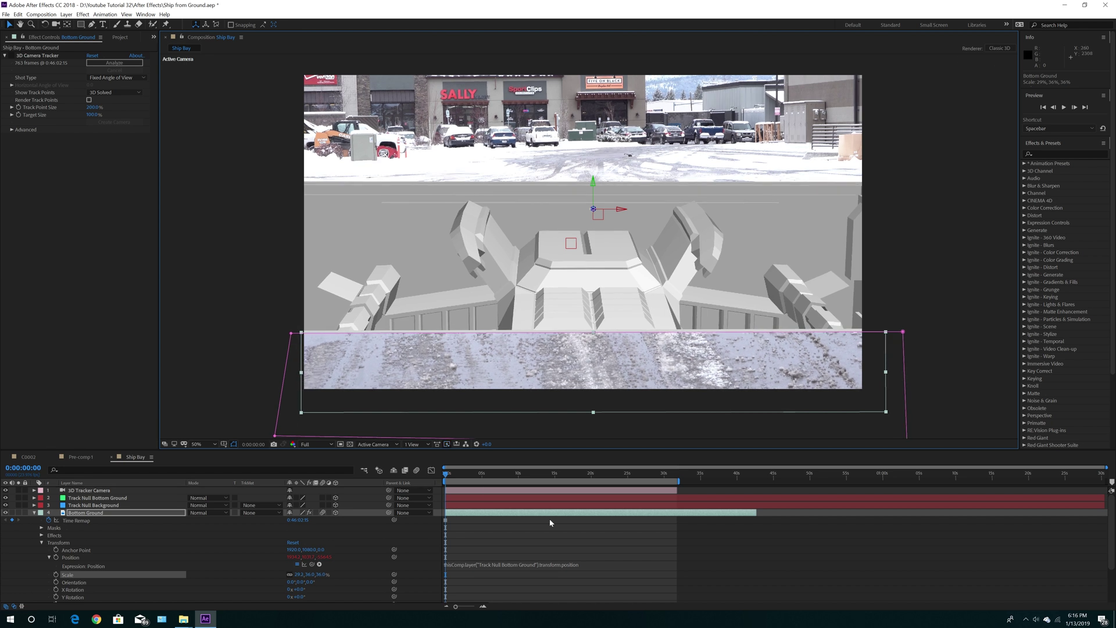
pyautogui.moveTo(470, 477); pyautogui.dragTo(465, 476)
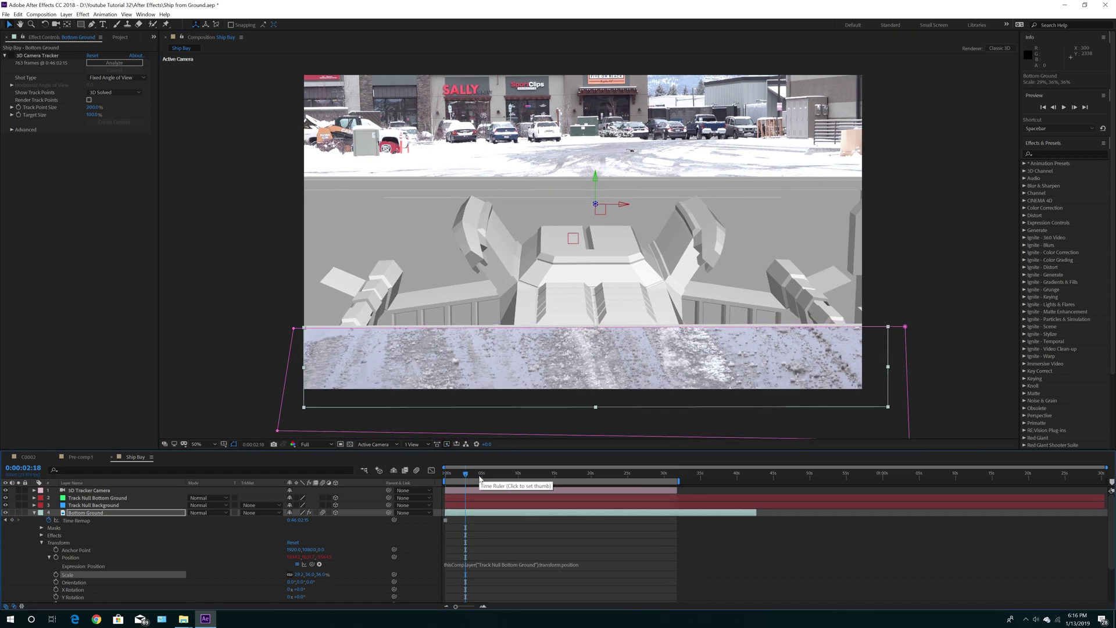
pyautogui.click(481, 476)
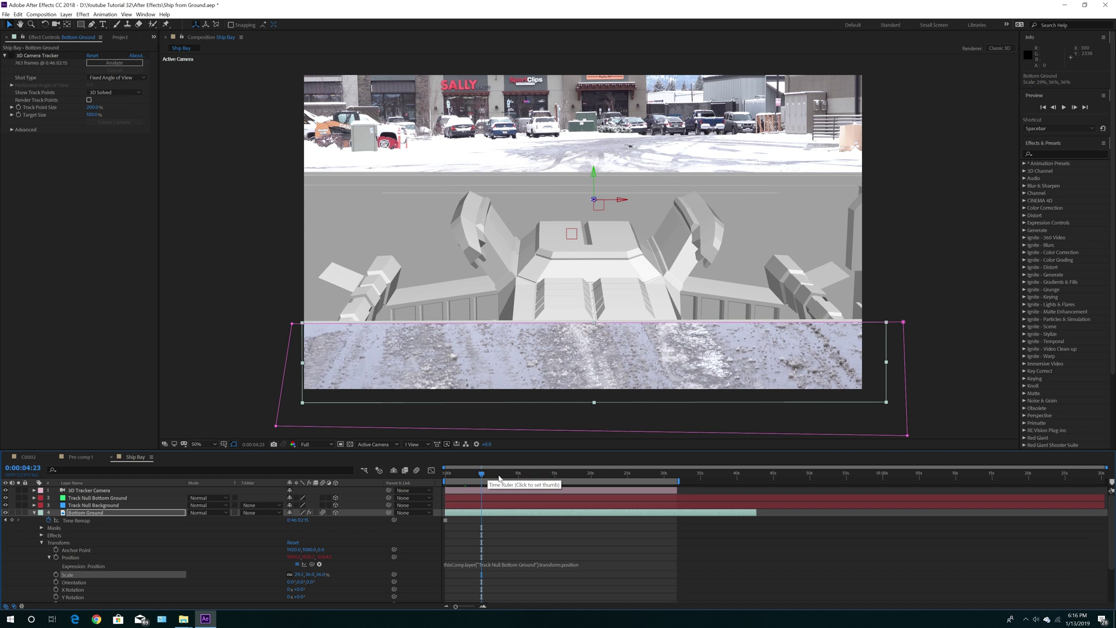
pyautogui.click(499, 477)
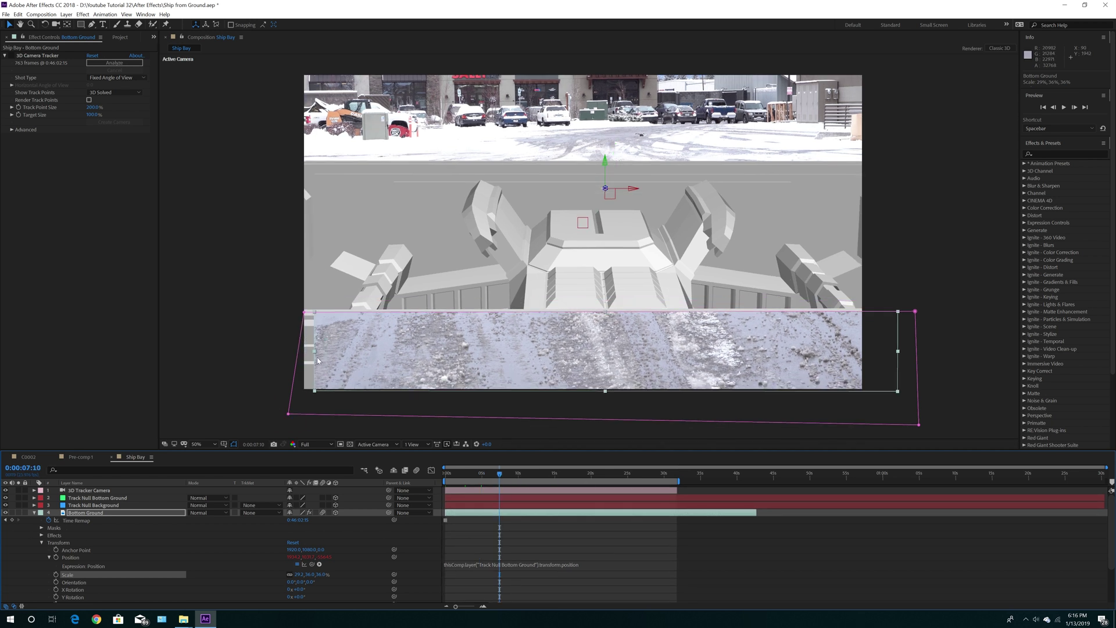
pyautogui.moveTo(315, 351); pyautogui.dragTo(303, 356)
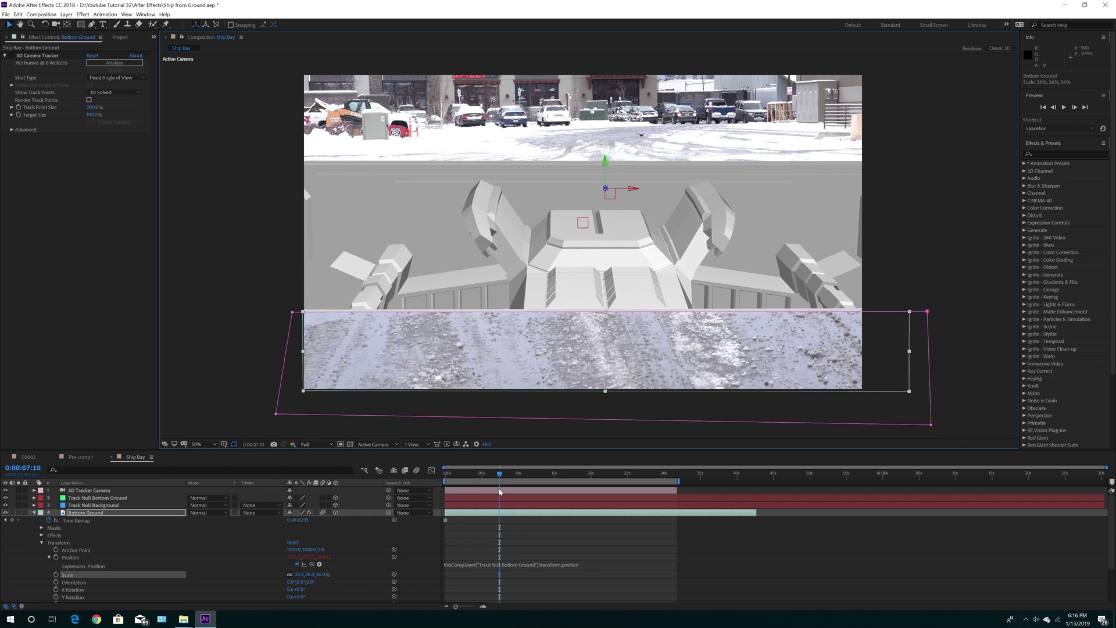
# Step: Check Bottom Ground's coverage and alignment at several times from about 10 to 22 seconds, ending at the composition's start
pyautogui.click(519, 473)
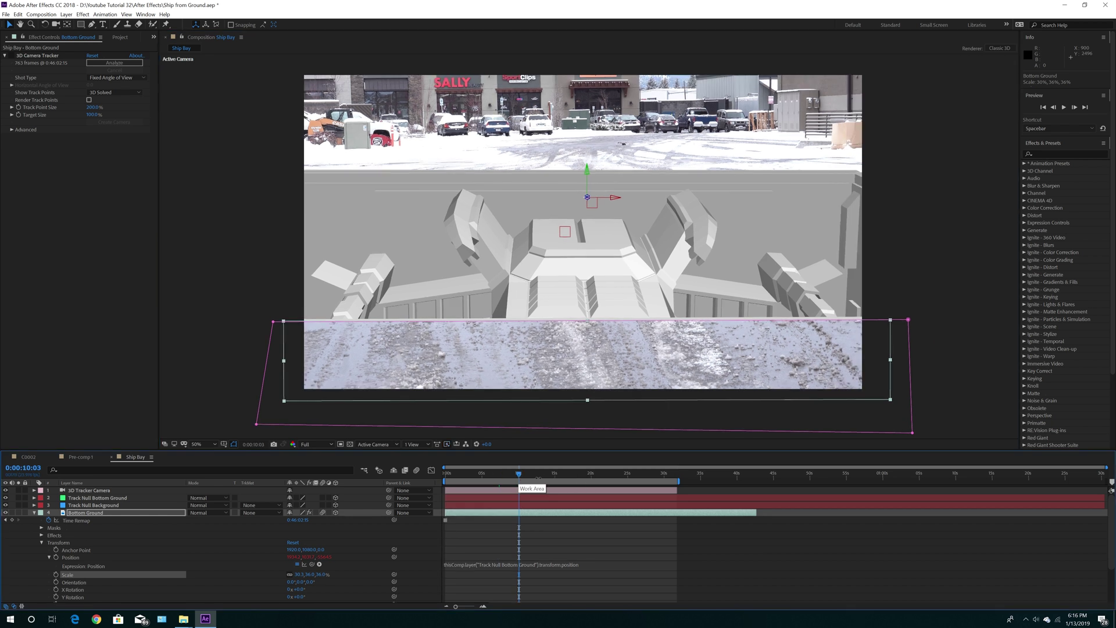
pyautogui.click(537, 473)
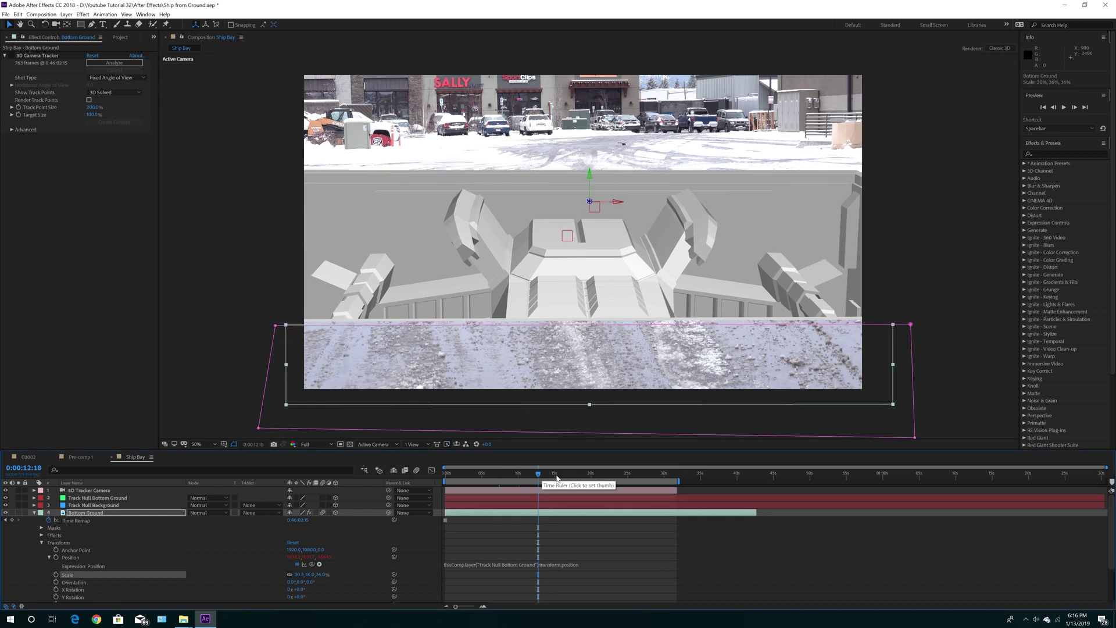
pyautogui.click(555, 478)
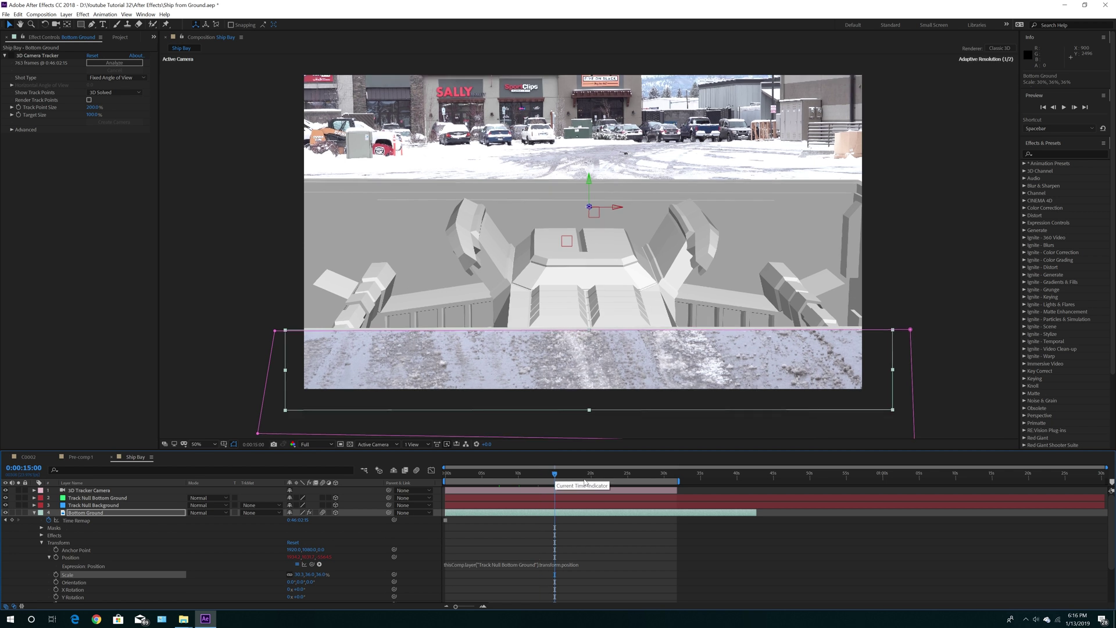
pyautogui.click(573, 477)
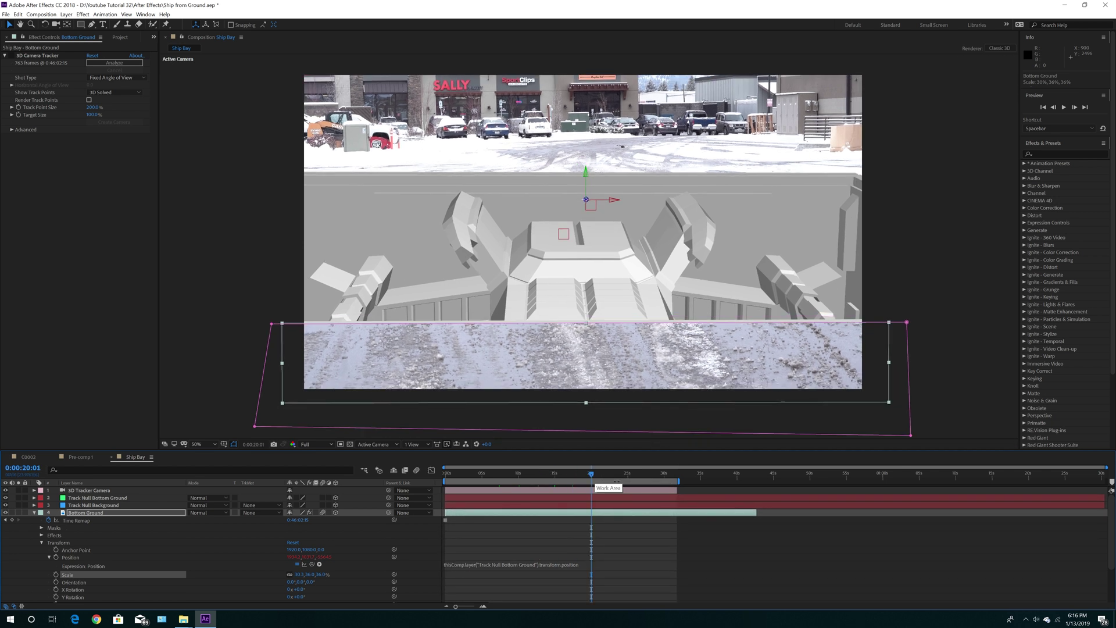
pyautogui.click(611, 480)
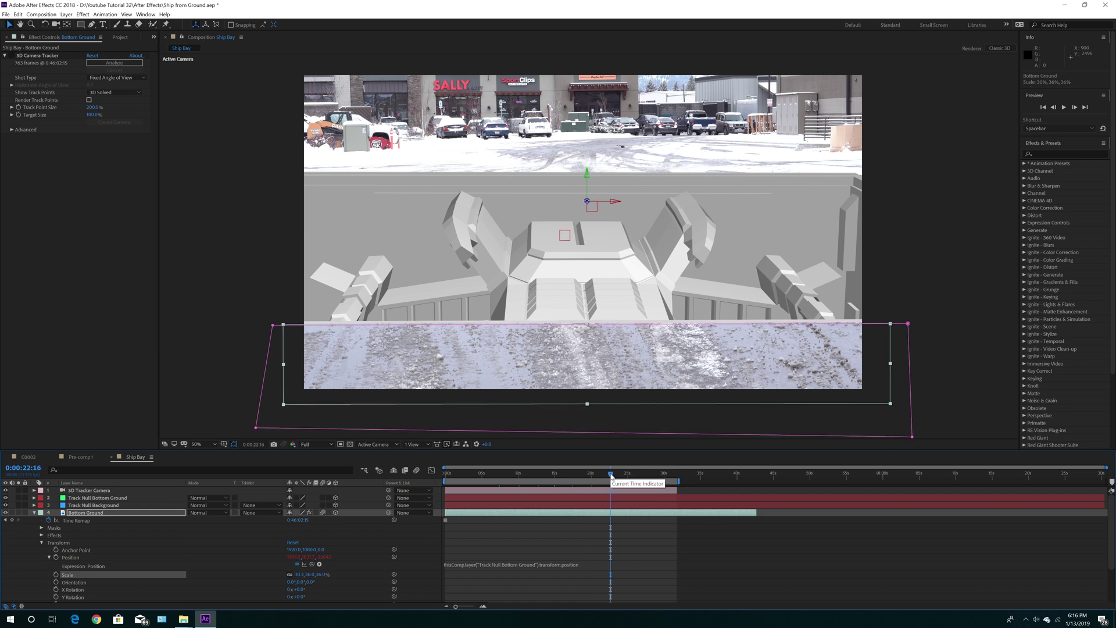
pyautogui.press('Home')
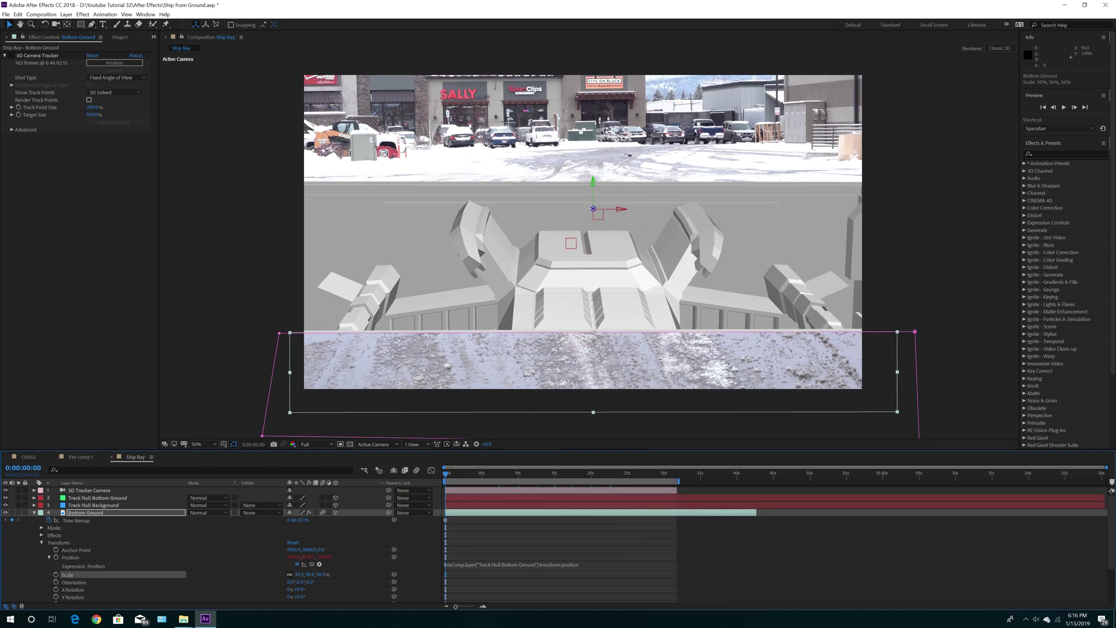
# Step: Nudge Track Null Bottom Ground slightly upward and set Bottom Ground's horizontal scale to 31%
pyautogui.click(97, 498)
pyautogui.press('Up')
pyautogui.press('Up')
pyautogui.press('Up')
pyautogui.click(499, 477)
pyautogui.click(302, 574)
pyautogui.write('31')
pyautogui.press('Return')
# Step: Nudge Track Null Bottom Ground up a little more, comparing the strip with the bay's lower edge at several times
pyautogui.click(519, 477)
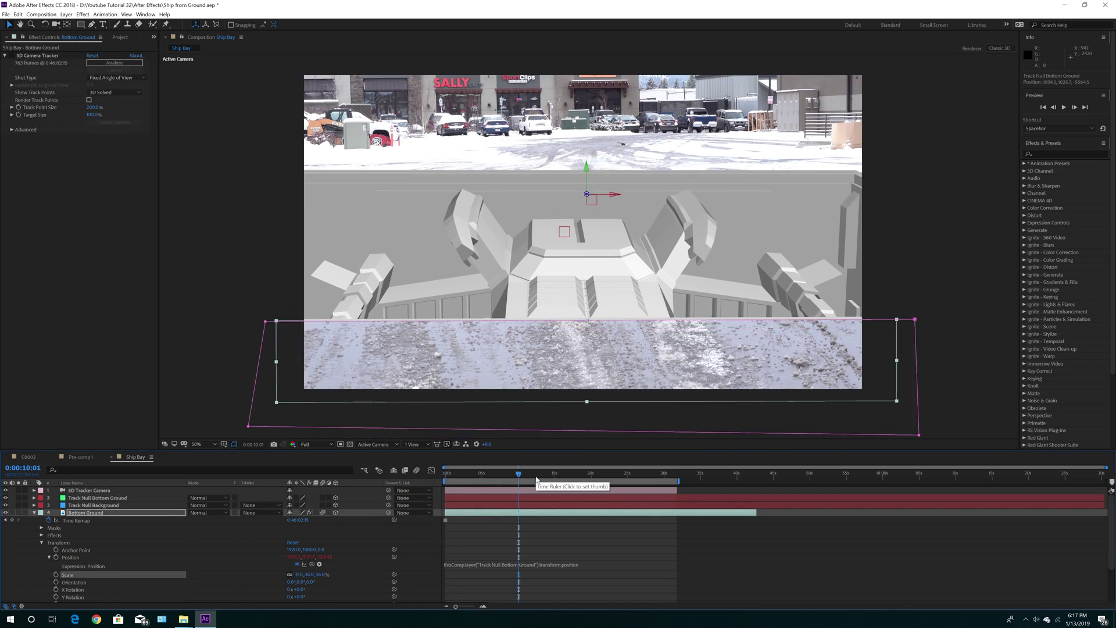
pyautogui.click(535, 476)
pyautogui.click(97, 498)
pyautogui.press('Up')
pyautogui.press('Up')
pyautogui.click(556, 477)
pyautogui.click(628, 476)
# Step: Narrow Bottom Ground again until its side edge meets the frame edge at about seven seconds, and check the coverage up to 25 seconds
pyautogui.click(284, 360)
pyautogui.click(496, 477)
pyautogui.moveTo(274, 357); pyautogui.dragTo(302, 348)
pyautogui.moveTo(446, 477); pyautogui.dragTo(554, 477)
pyautogui.click(627, 477)
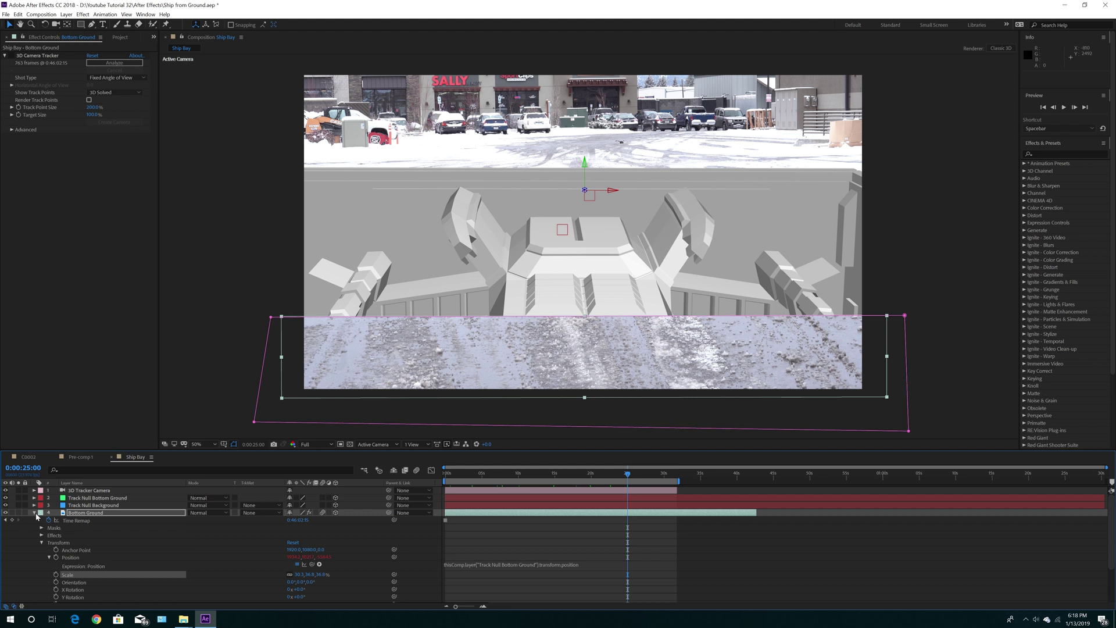
# Step: Collapse the Bottom Ground layer's properties in the timeline
pyautogui.click(80, 514)
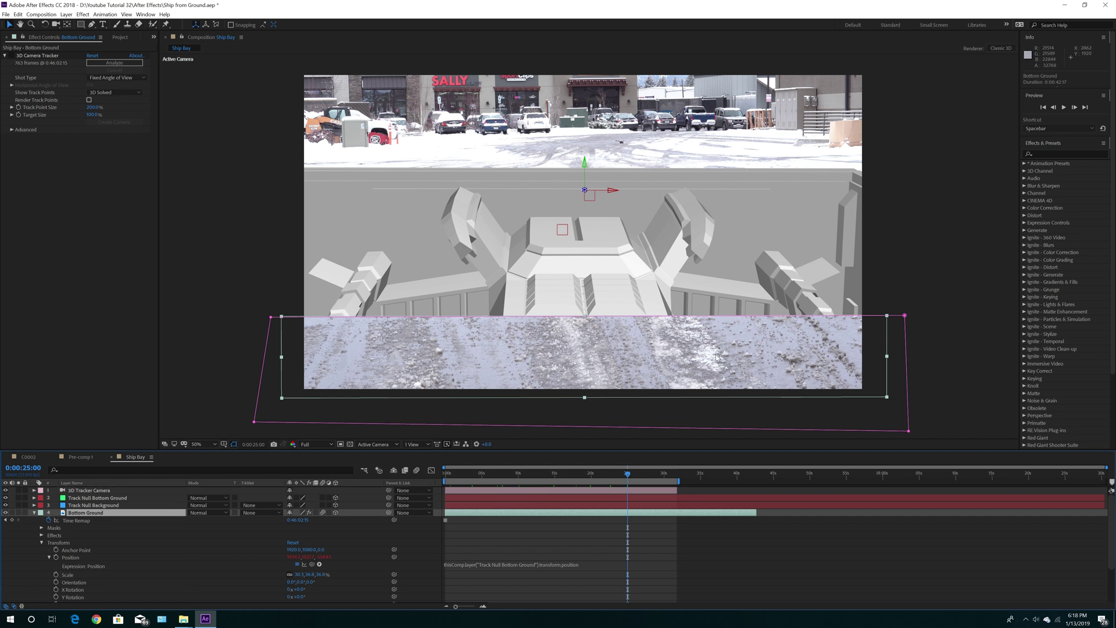
pyautogui.click(34, 512)
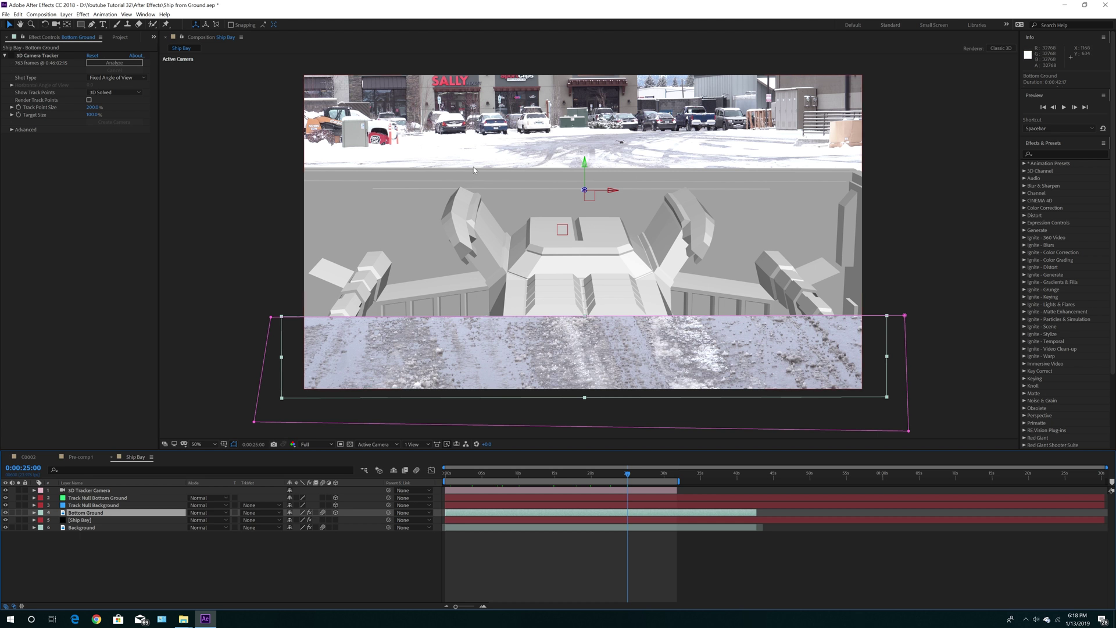
pyautogui.click(118, 64)
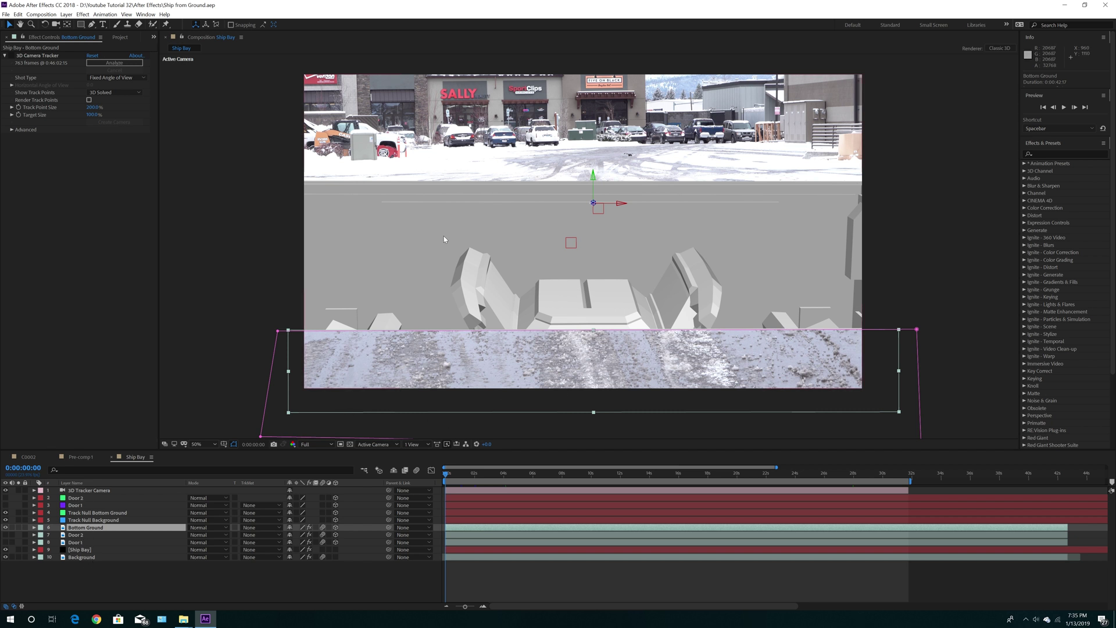
# Step: Examine the Background copies Door 1 and Door 2 and the mask outline each one carries over the bay
pyautogui.click(81, 557)
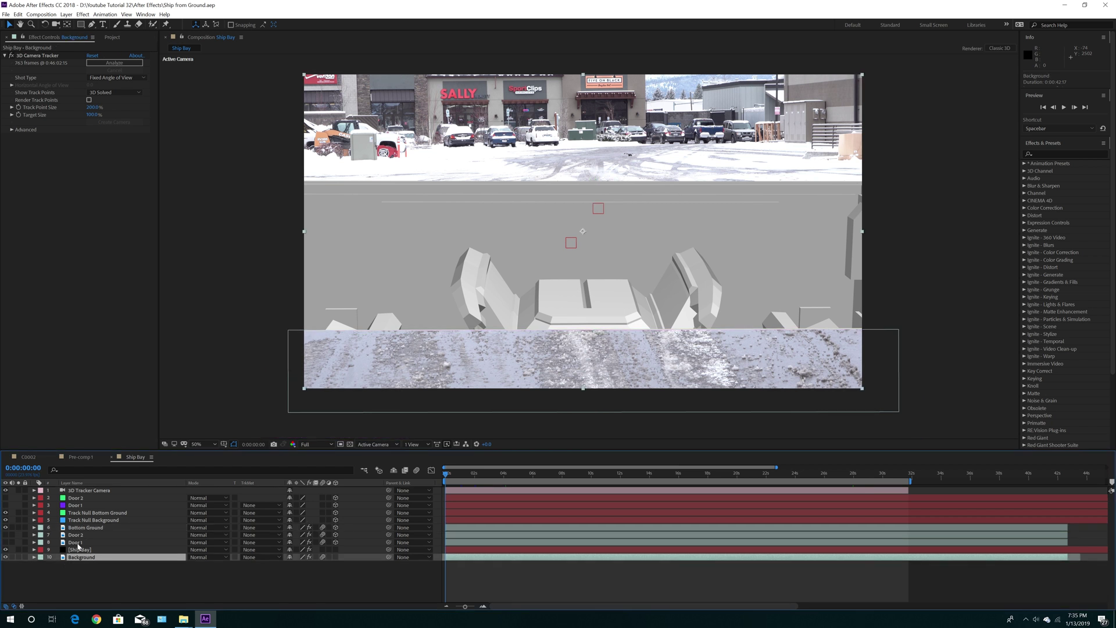
pyautogui.click(91, 24)
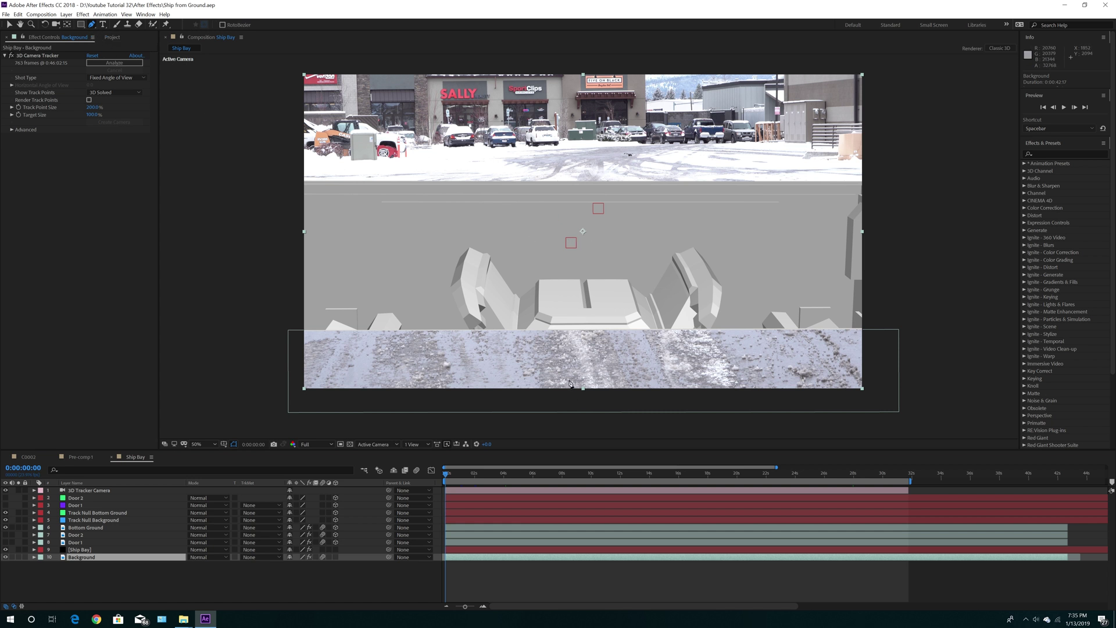
pyautogui.click(81, 542)
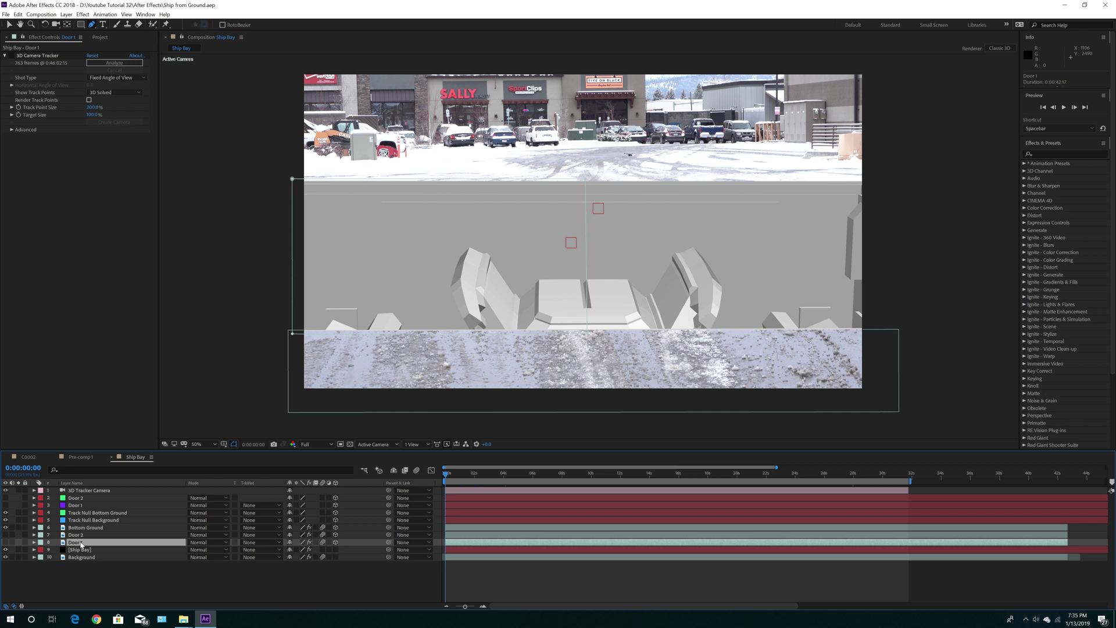
pyautogui.hotkey('ctrl', 'Up')
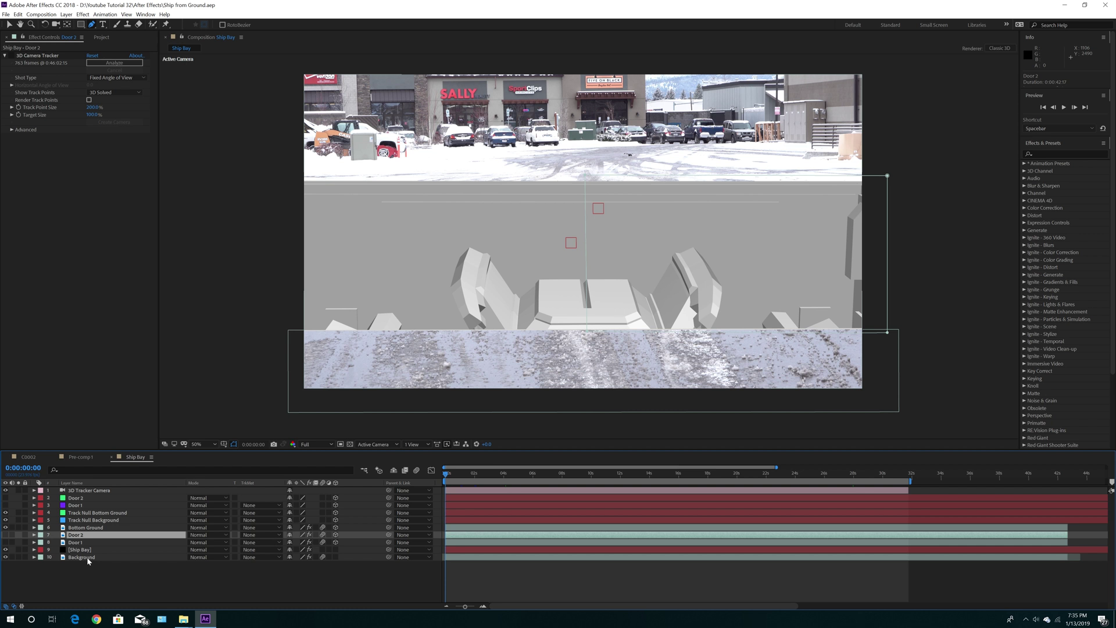
pyautogui.click(79, 545)
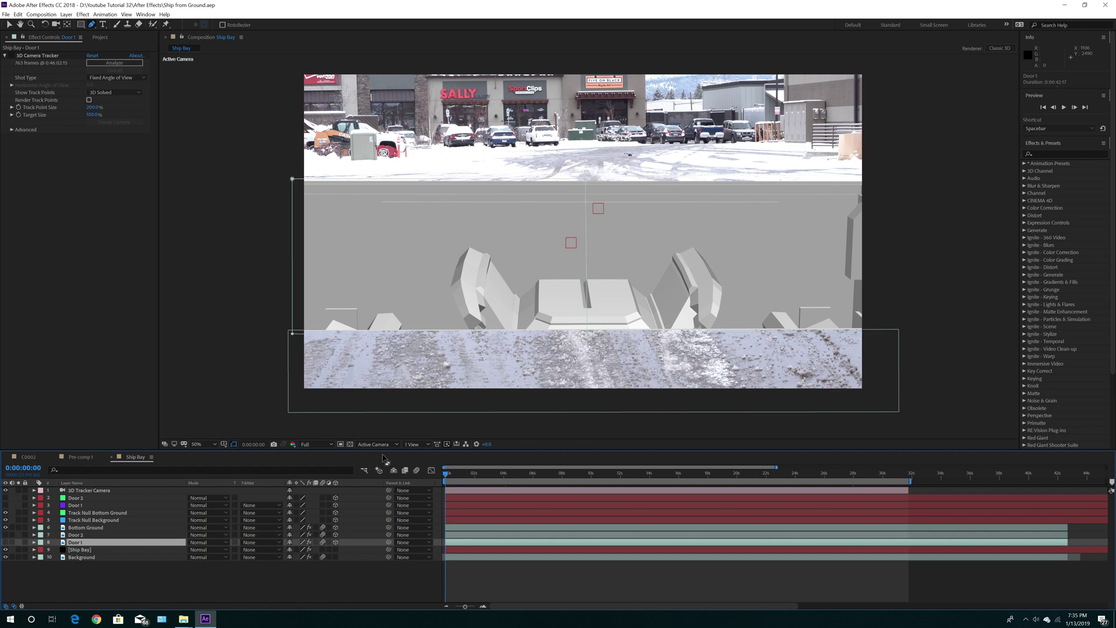
pyautogui.click(9, 24)
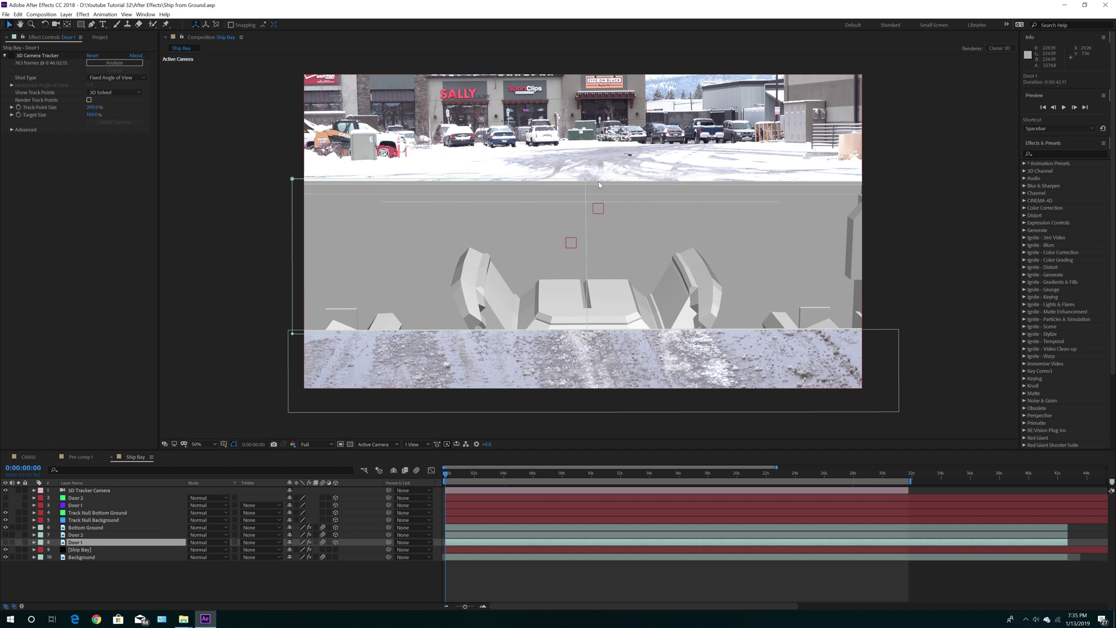
pyautogui.click(89, 536)
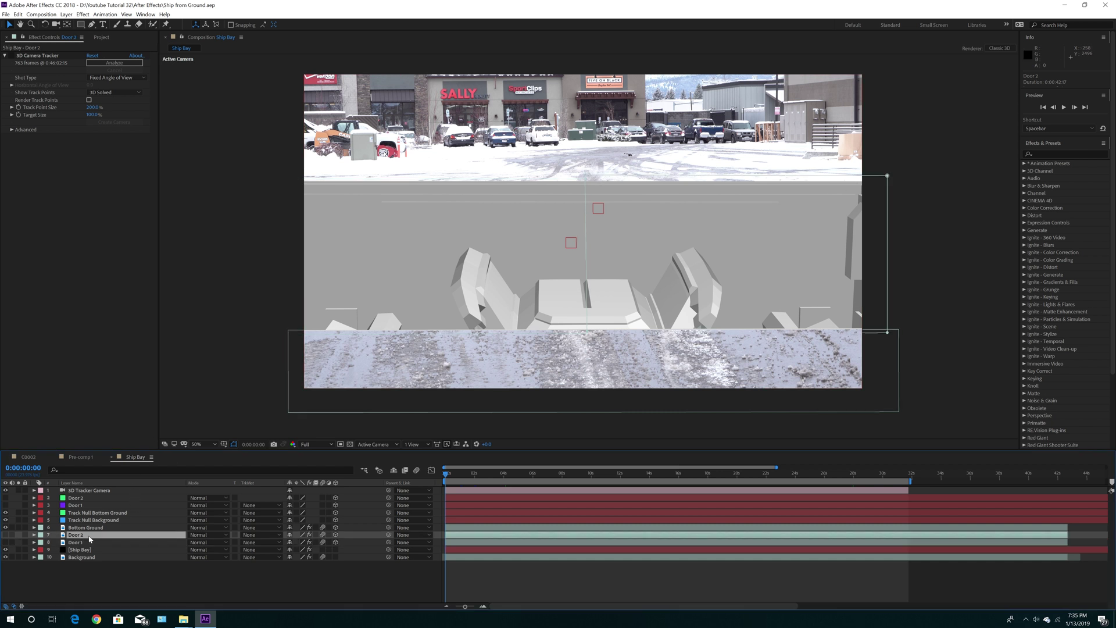
pyautogui.click(88, 542)
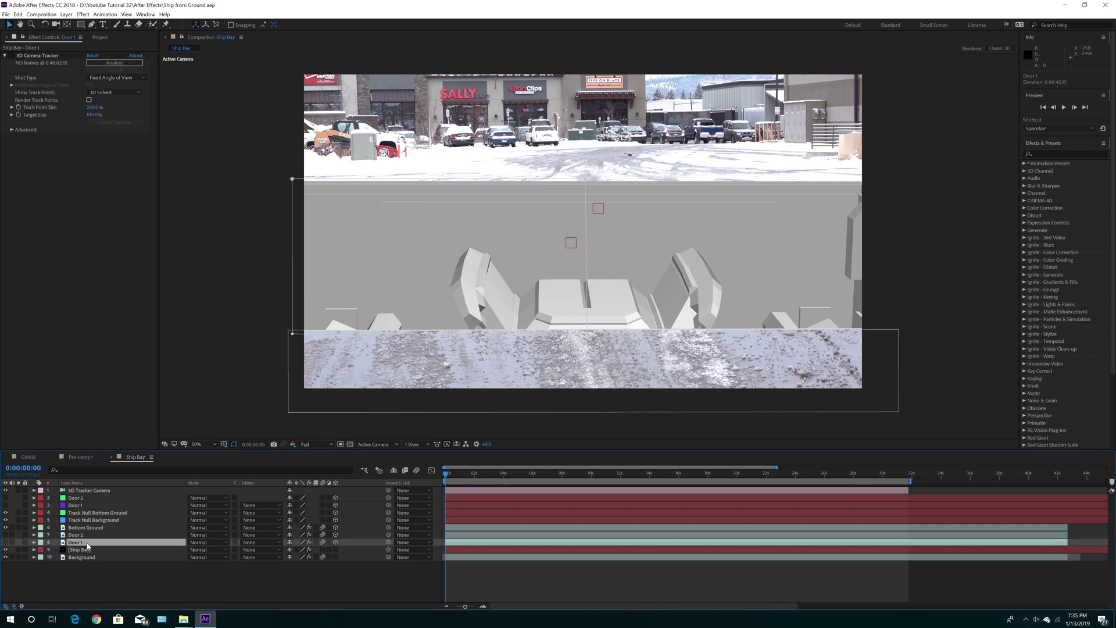
# Step: Make the Door 1 and Door 2 ground layers visible, toggling each to compare which half of the bay it covers
pyautogui.click(86, 536)
pyautogui.click(6, 534)
pyautogui.click(5, 542)
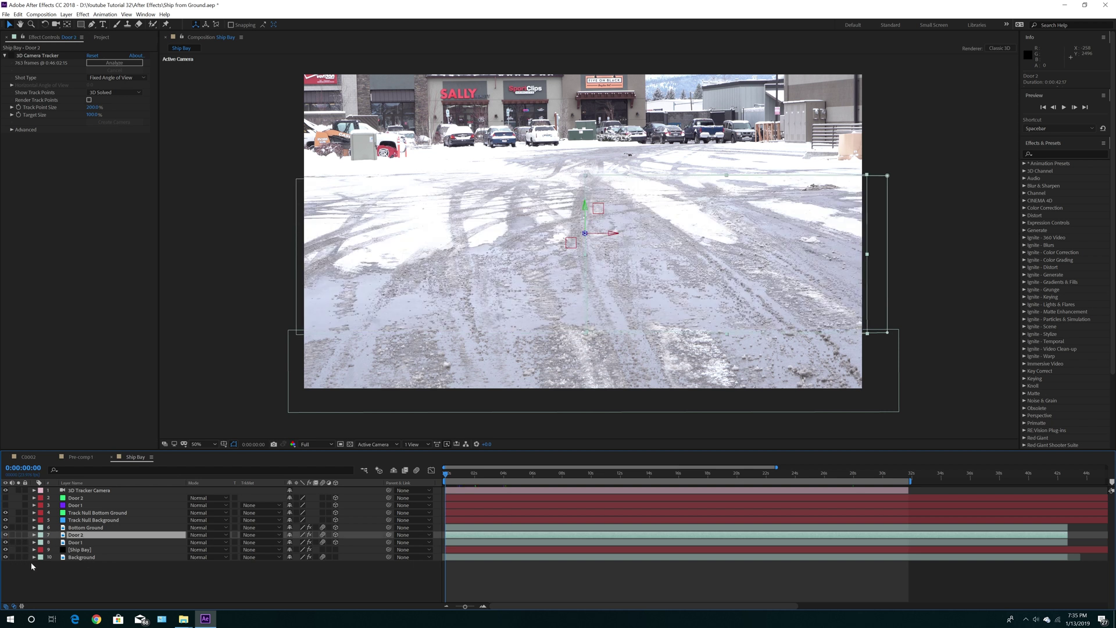
pyautogui.click(6, 535)
pyautogui.click(6, 535)
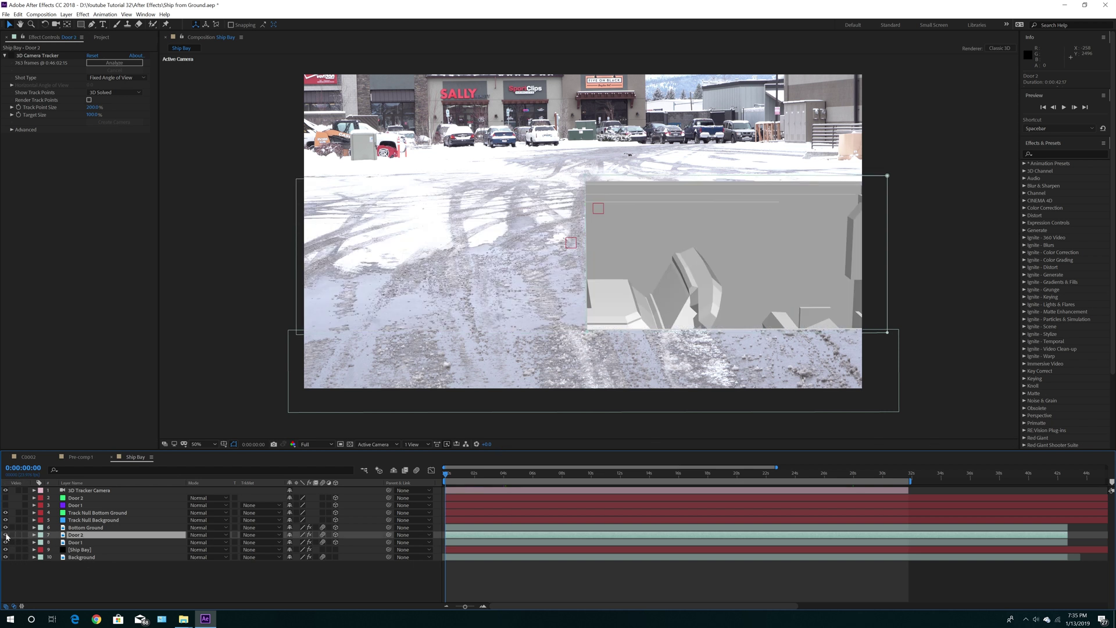
pyautogui.click(5, 543)
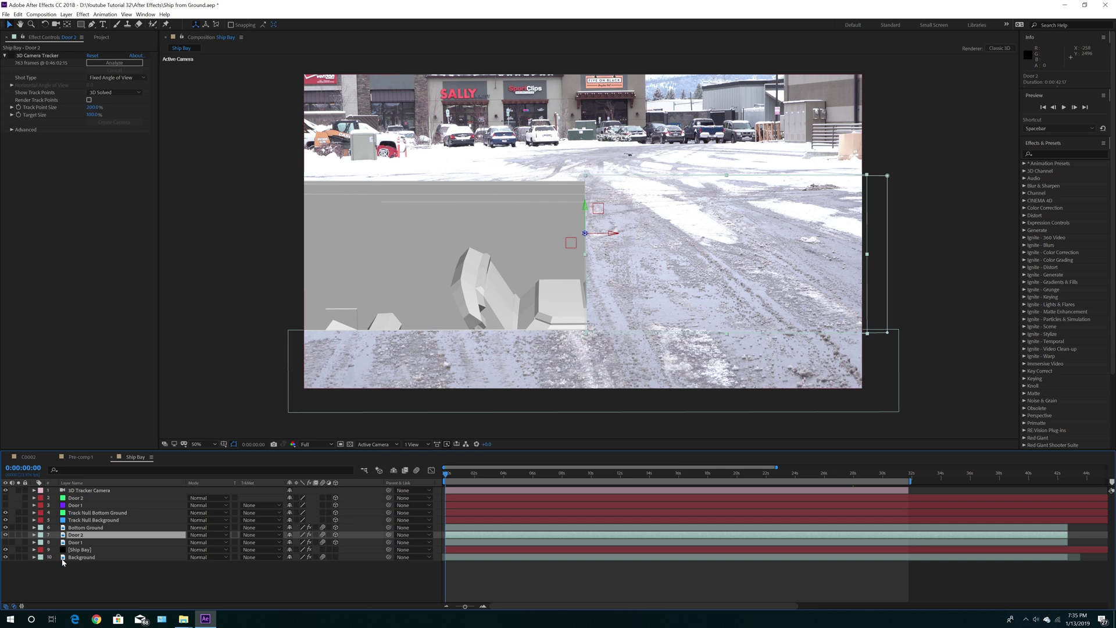
pyautogui.click(86, 529)
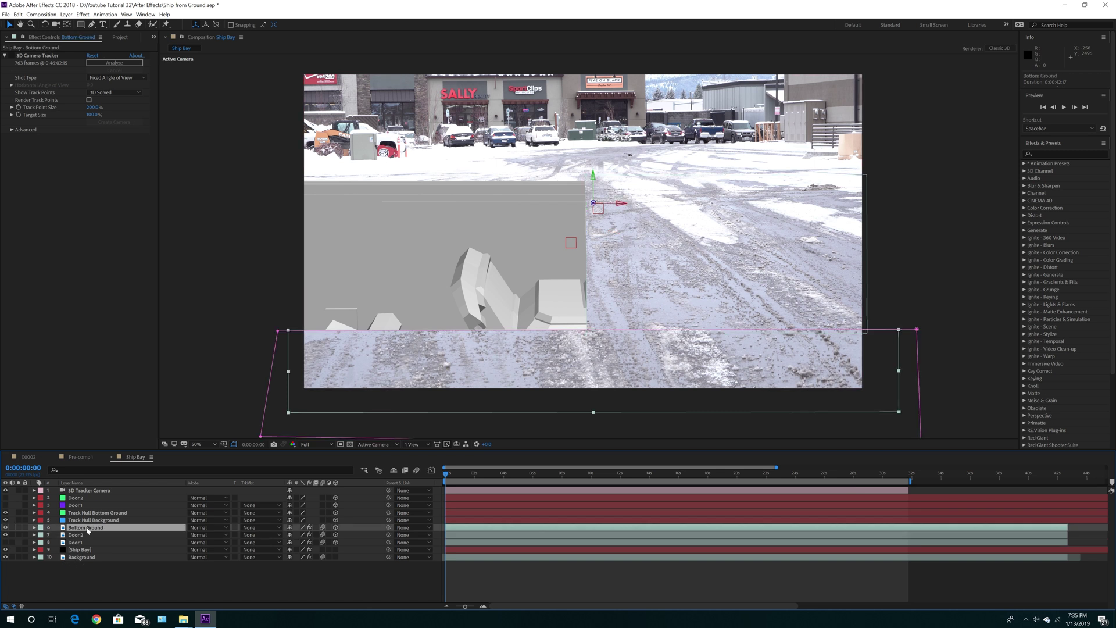
pyautogui.click(9, 542)
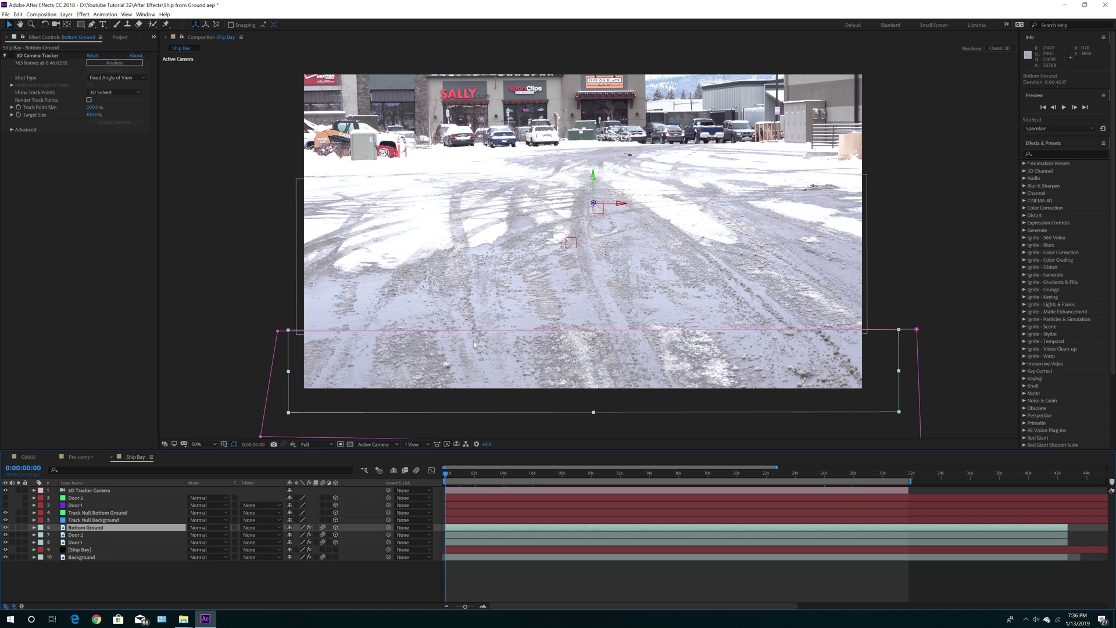
# Step: Move the Background layer directly above Bottom Ground in the layer stack
pyautogui.moveTo(82, 560); pyautogui.dragTo(87, 527)
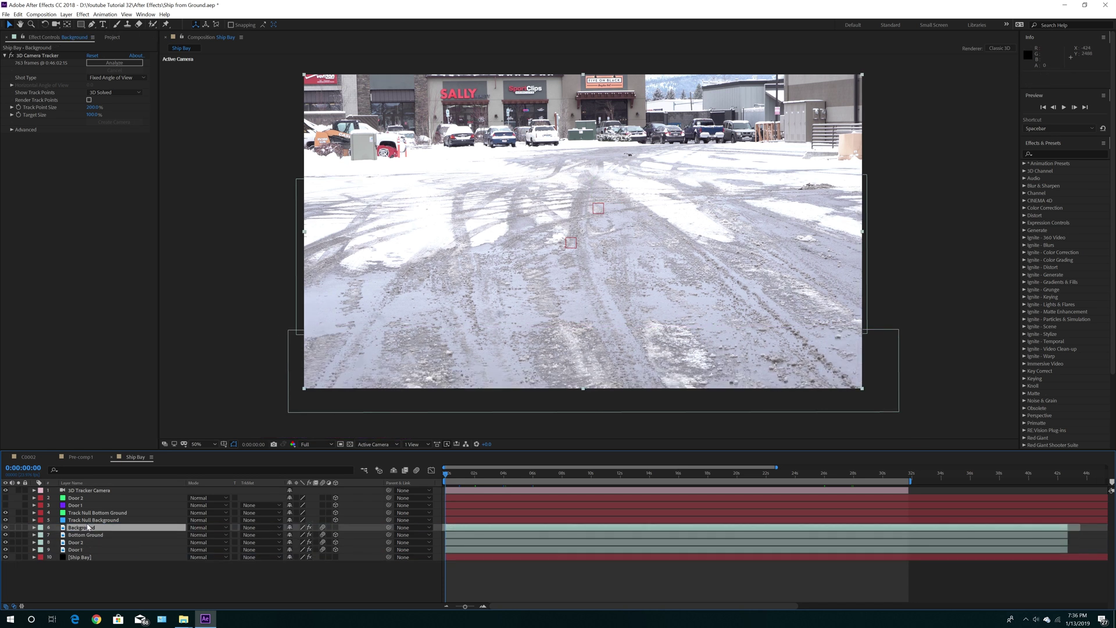
# Step: Display the Background layer's 3D Camera Tracker points and move Background below Ship Bay, to the end of the layer stack
pyautogui.click(49, 58)
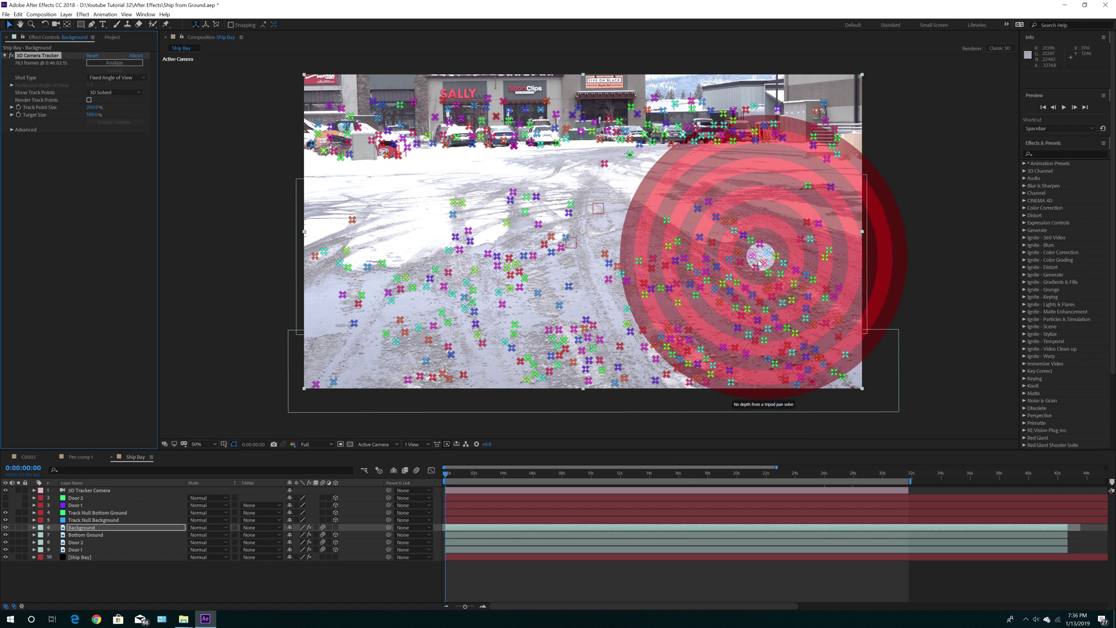
pyautogui.moveTo(76, 529); pyautogui.dragTo(78, 562)
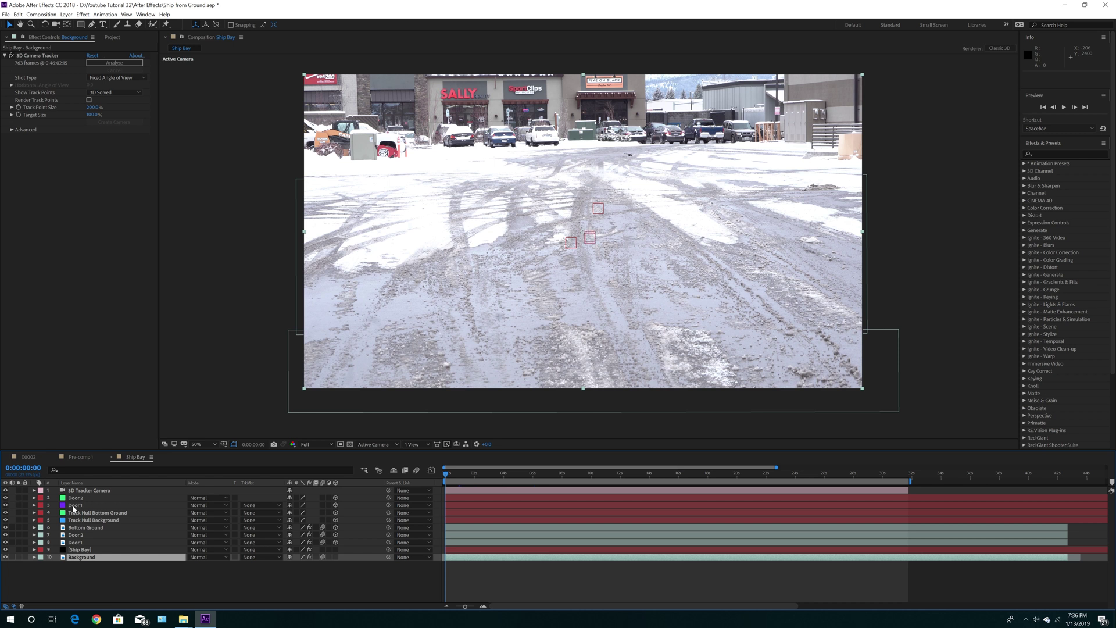
# Step: Examine the Door 1 ground layer's mask and transform properties together with the Door 1 null's Position keyframes
pyautogui.click(76, 505)
pyautogui.click(80, 543)
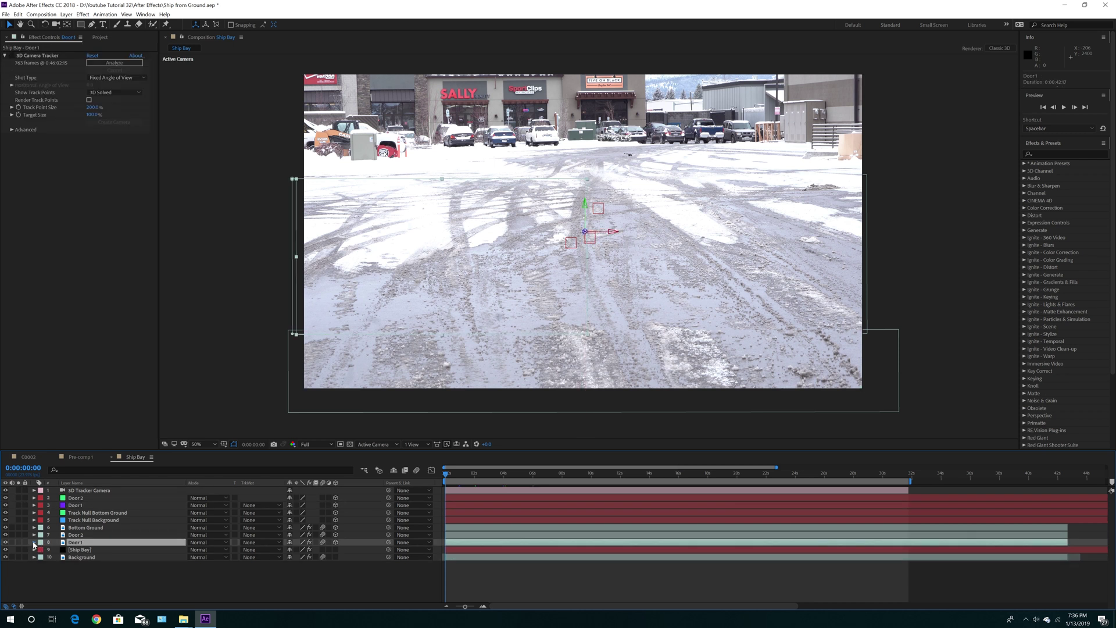
pyautogui.click(35, 542)
pyautogui.click(41, 576)
pyautogui.scroll(-2, 280, 565)
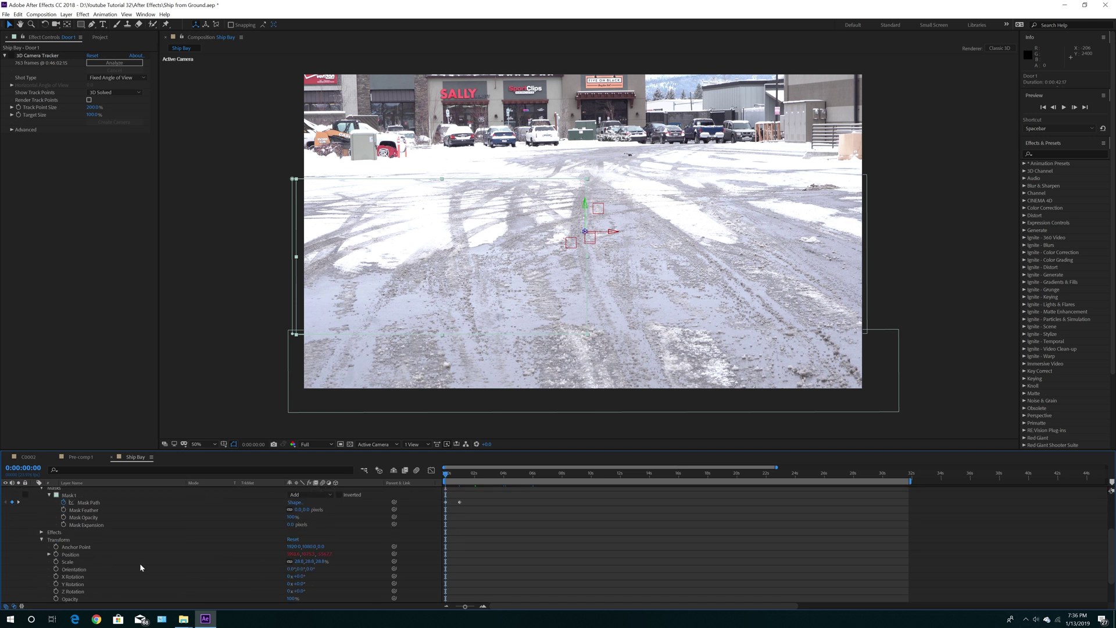
pyautogui.scroll(4, 140, 562)
pyautogui.click(35, 506)
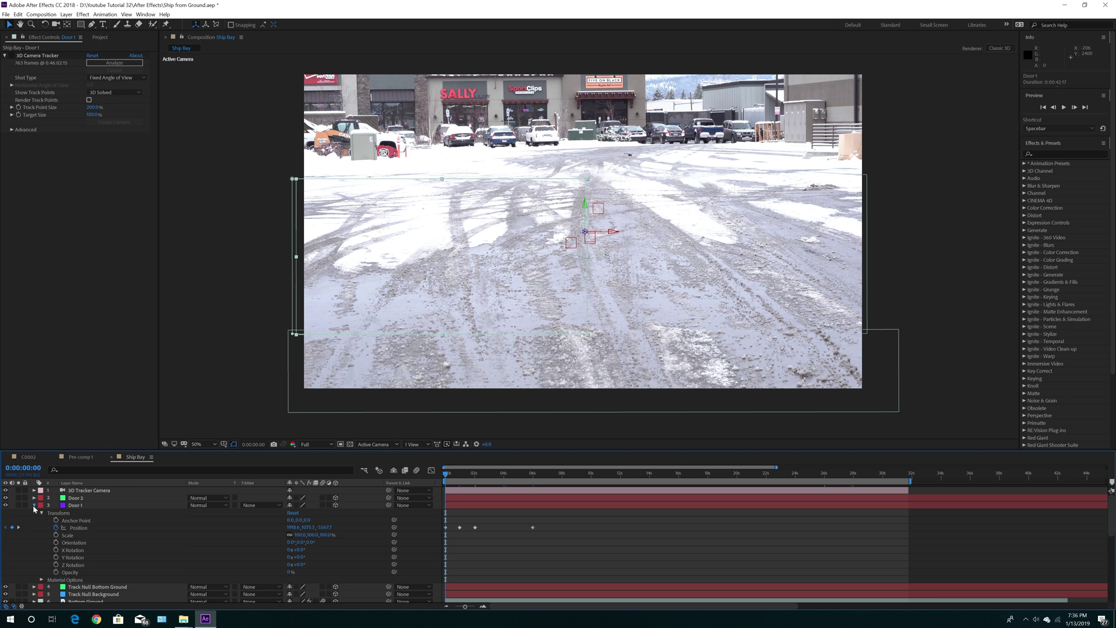
pyautogui.click(33, 505)
pyautogui.click(34, 542)
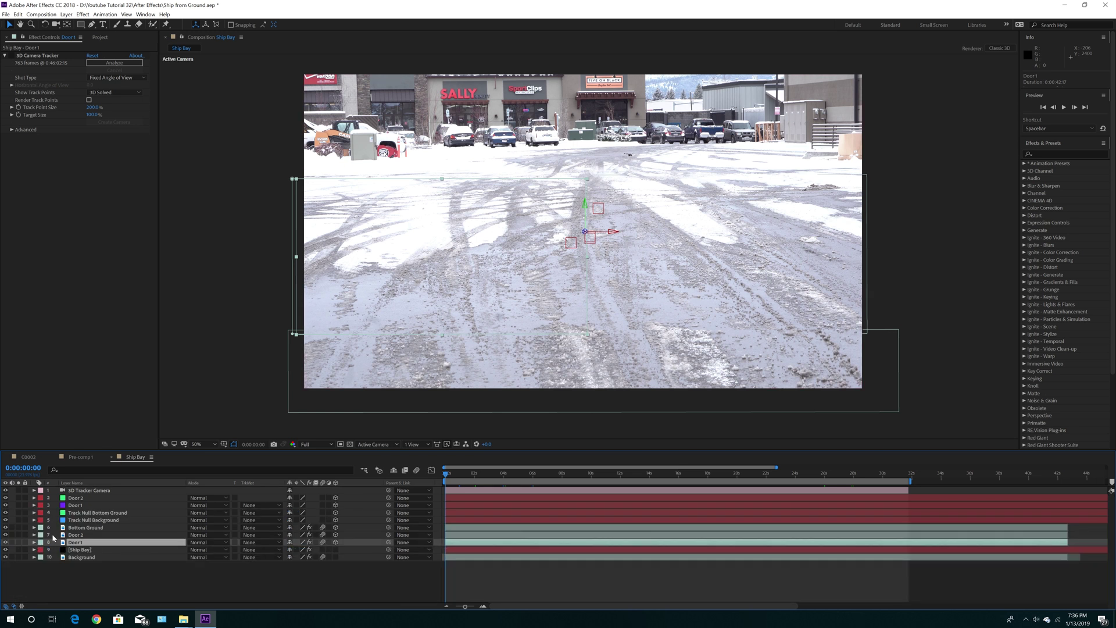
# Step: Examine the Door 2 ground layer's Mask Path keyframes and its transform properties
pyautogui.click(33, 543)
pyautogui.scroll(5, 32, 542)
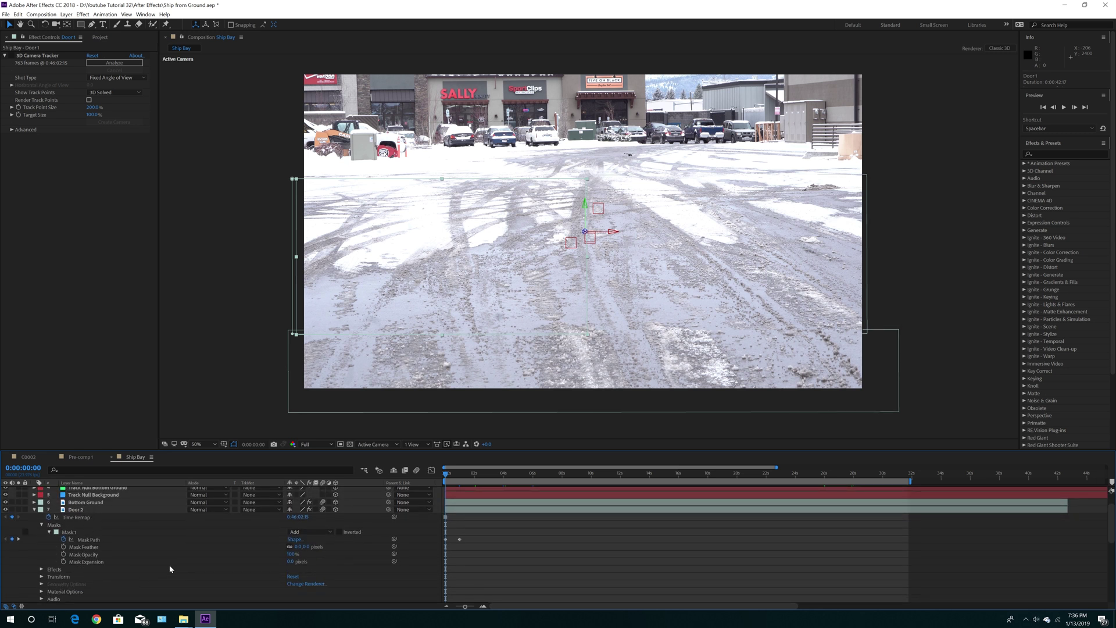
pyautogui.scroll(-6, 177, 561)
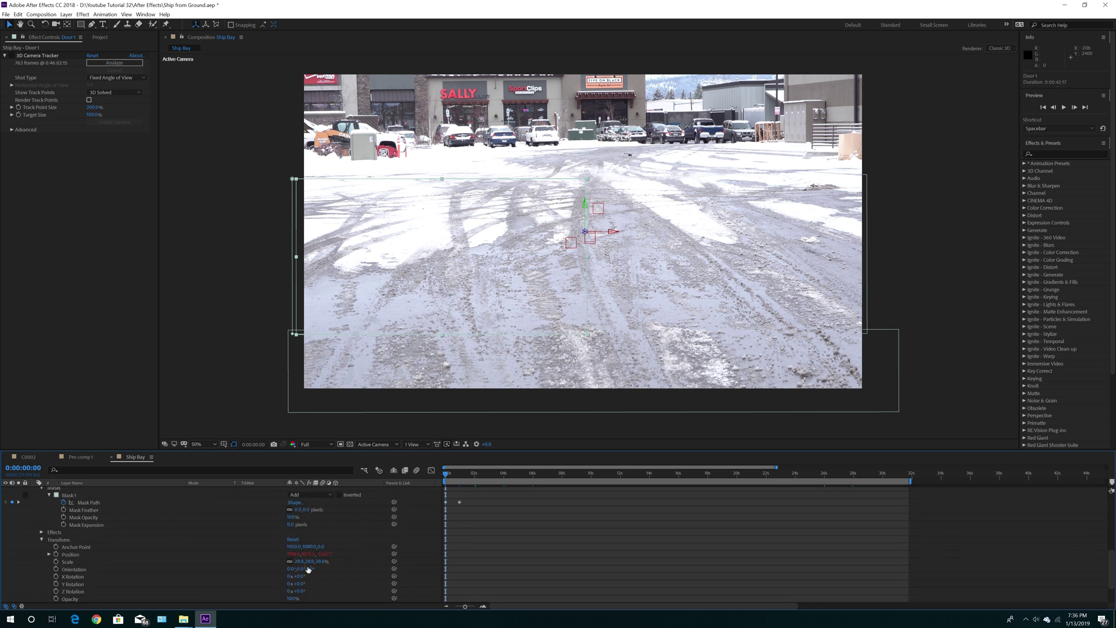
pyautogui.scroll(6, 160, 568)
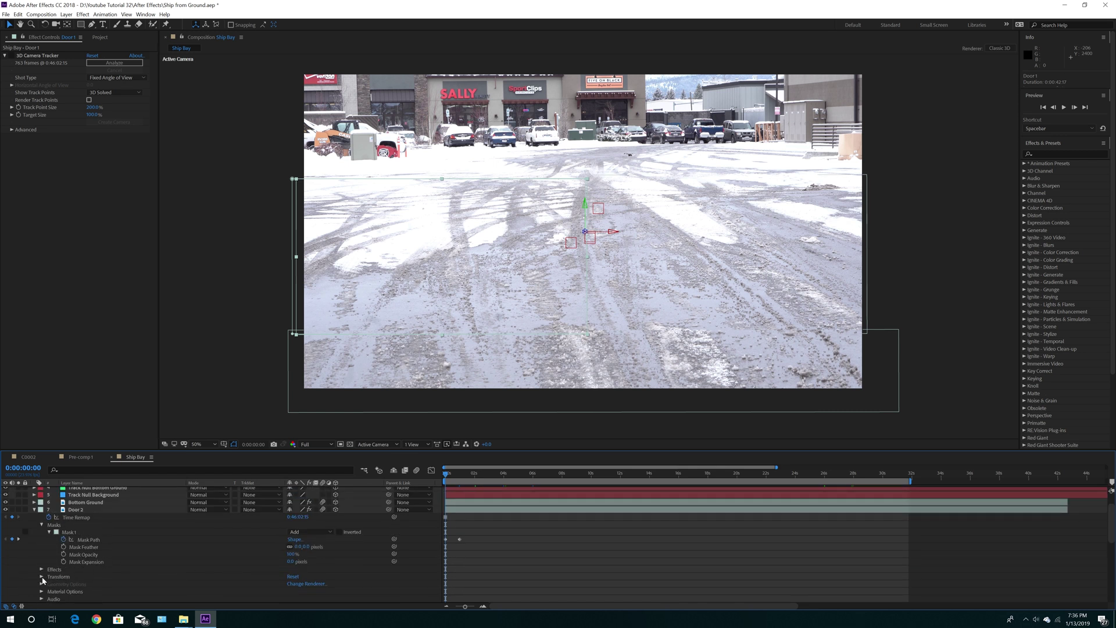
pyautogui.click(41, 576)
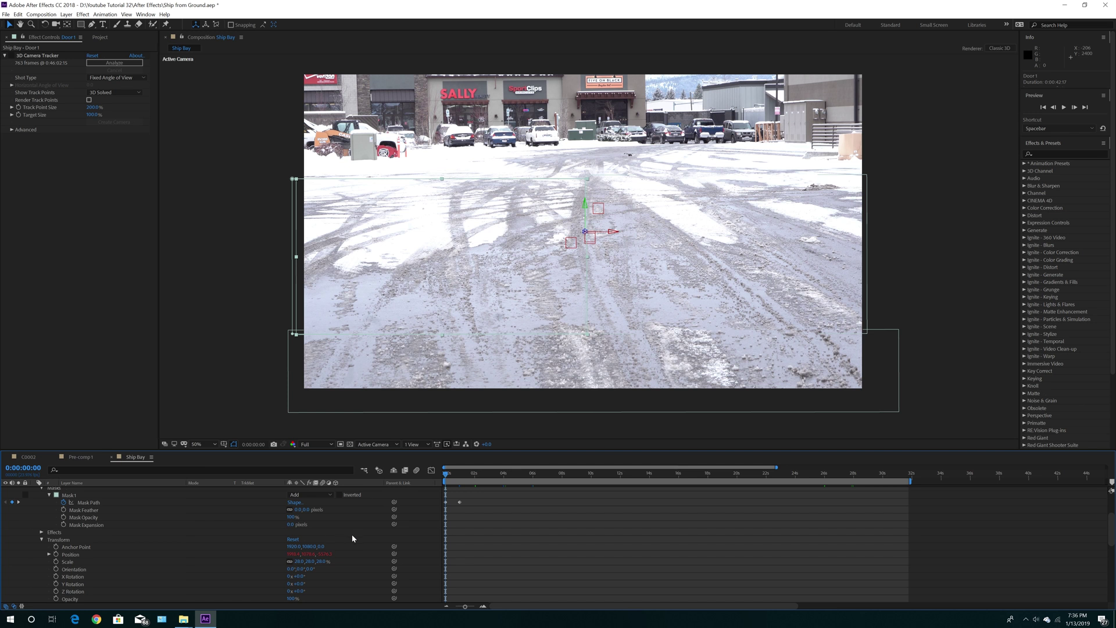
pyautogui.scroll(3, 133, 555)
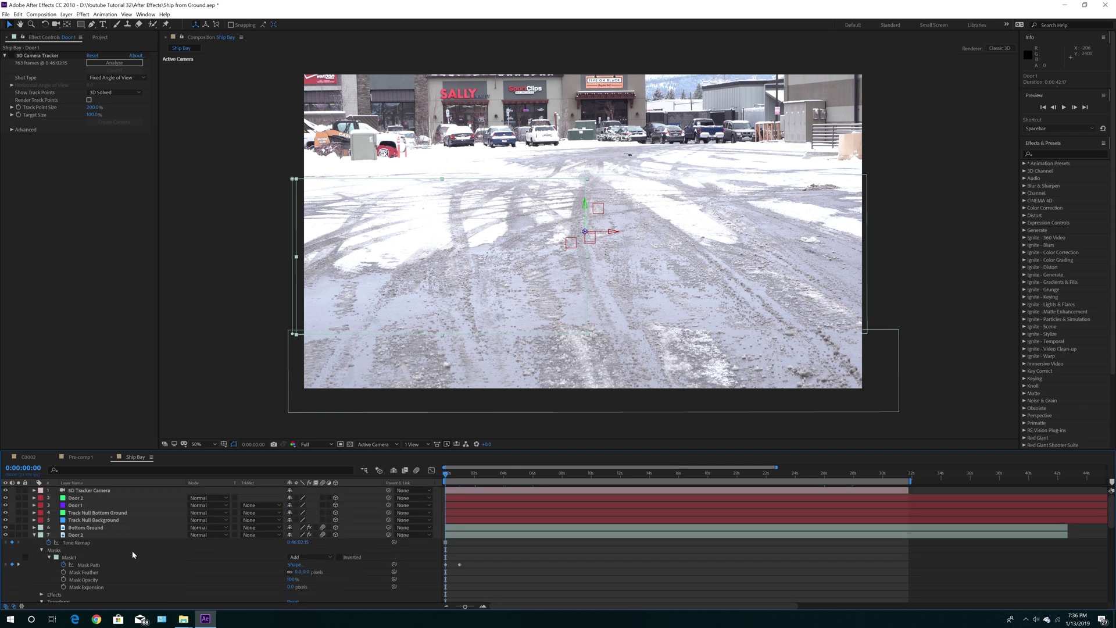
# Step: Collapse the Door 1 and Door 2 ground layers' properties and check the Bottom Ground layer's mask outline
pyautogui.click(88, 505)
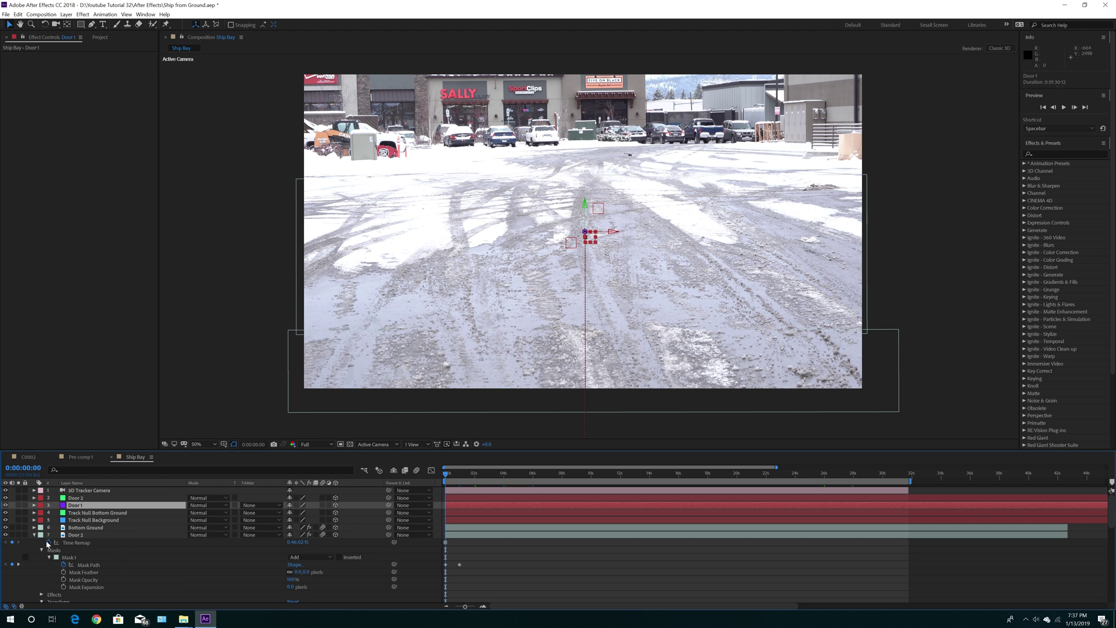
pyautogui.click(77, 536)
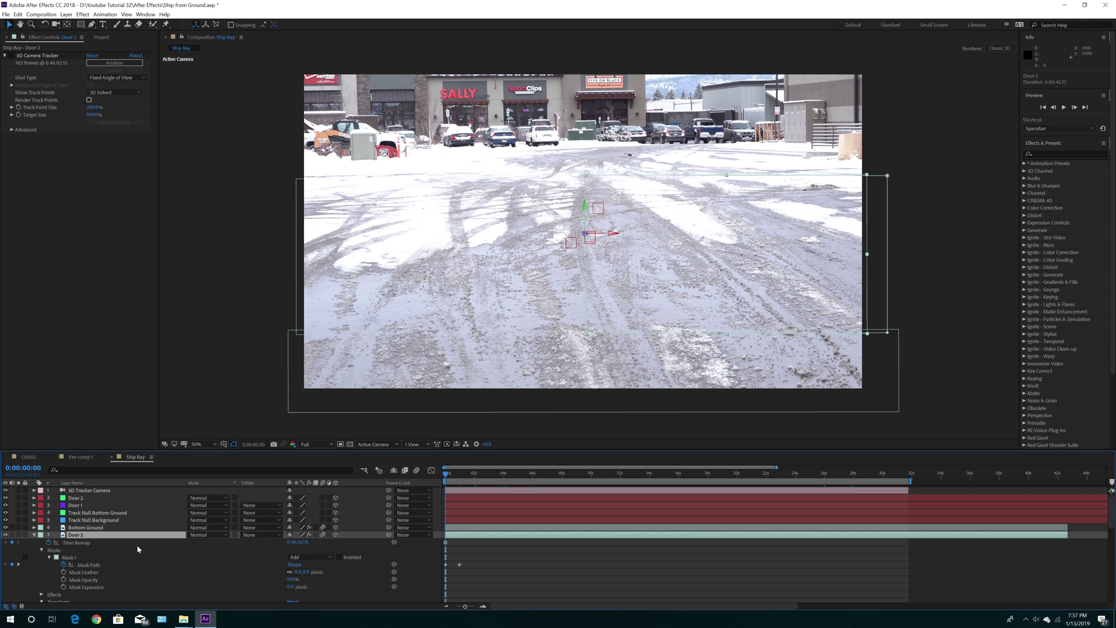
pyautogui.click(35, 536)
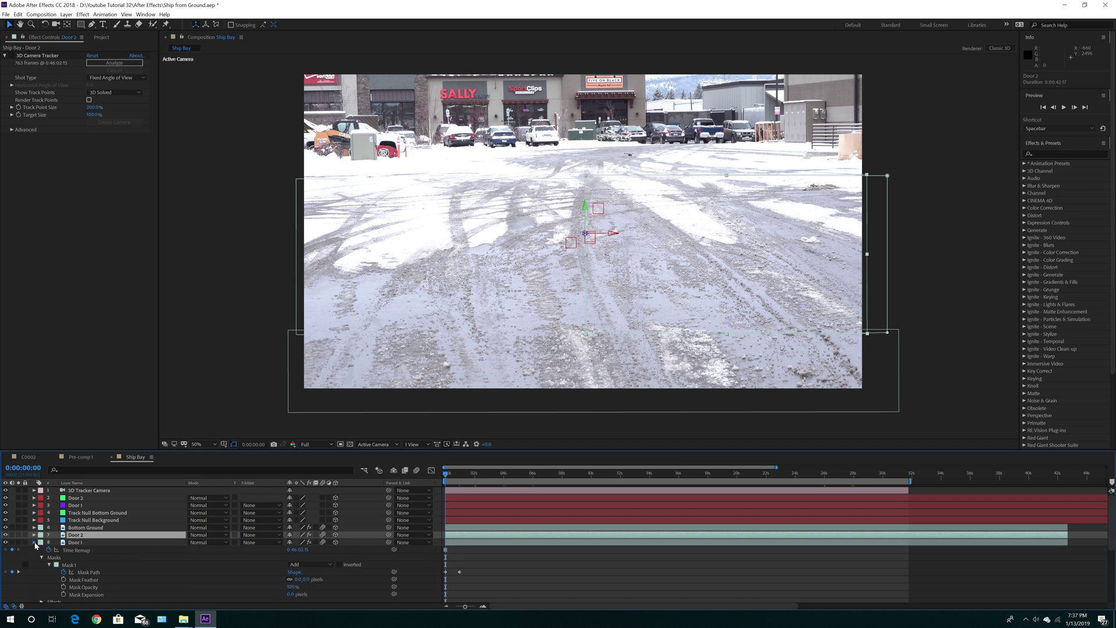
pyautogui.click(34, 542)
pyautogui.click(85, 527)
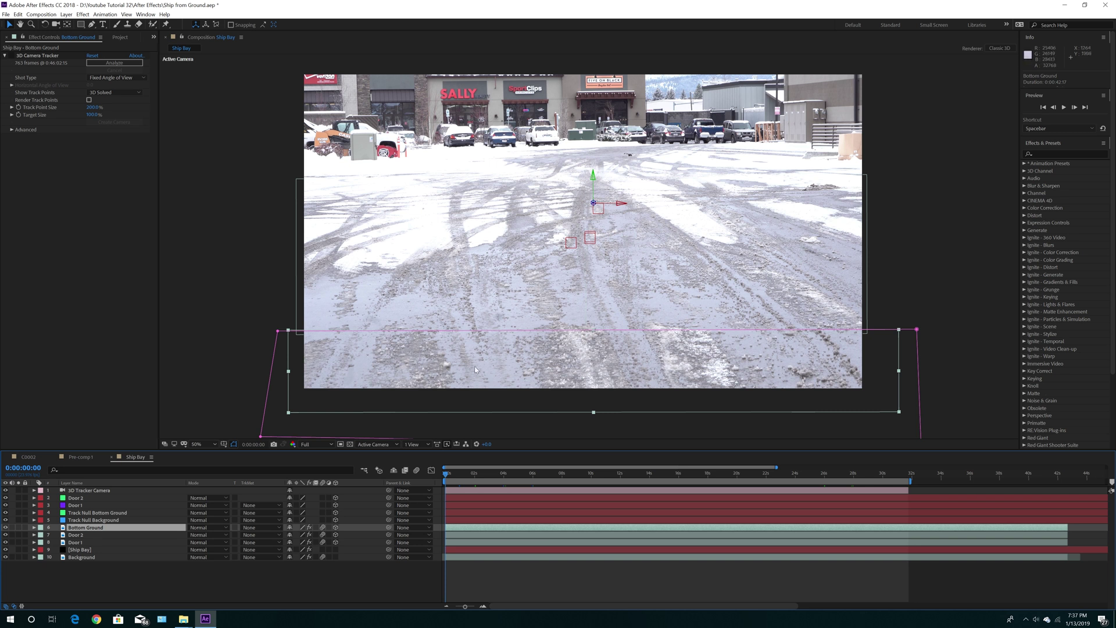
pyautogui.click(260, 252)
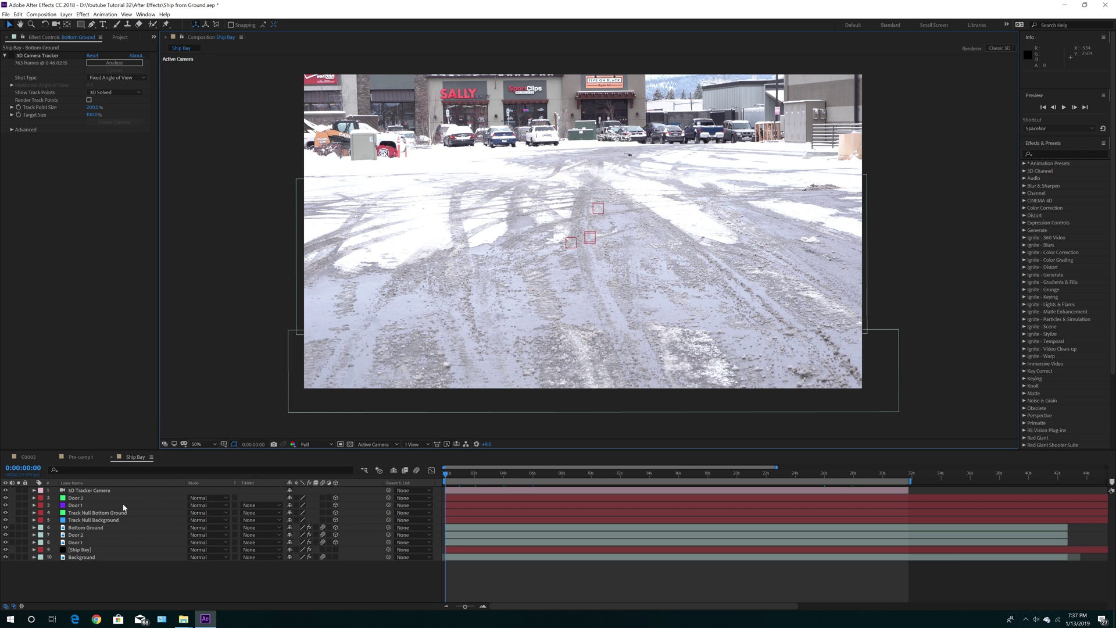
# Step: Reveal only the Position keyframes of the Door 1 and Door 2 nulls
pyautogui.click(78, 505)
pyautogui.keyDown('shift'); pyautogui.click(79, 498); pyautogui.keyUp('shift')
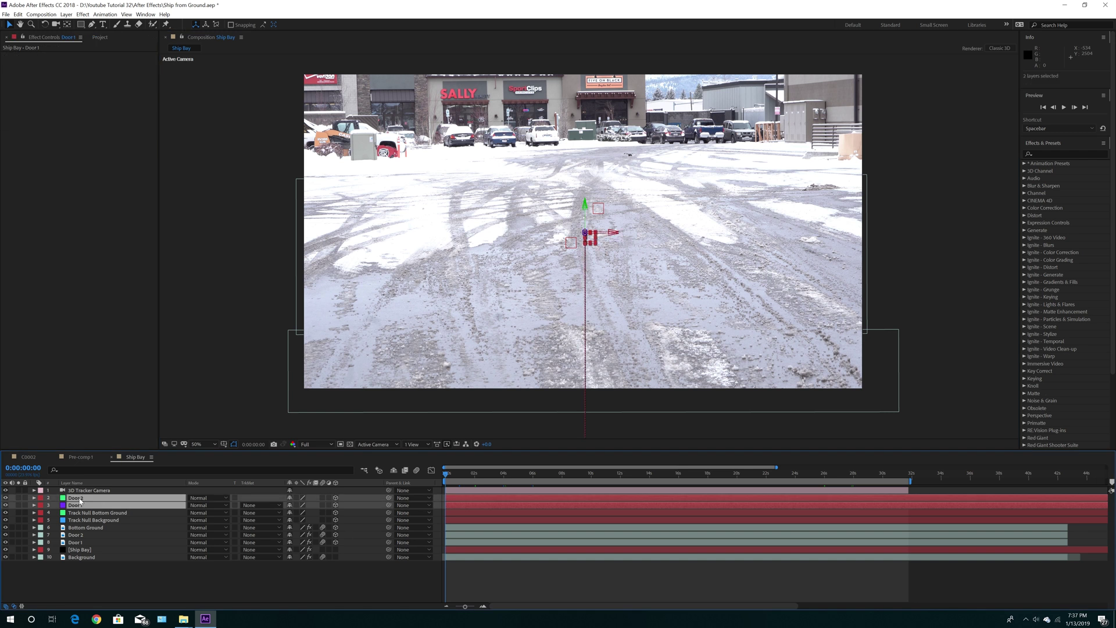
pyautogui.press('p')
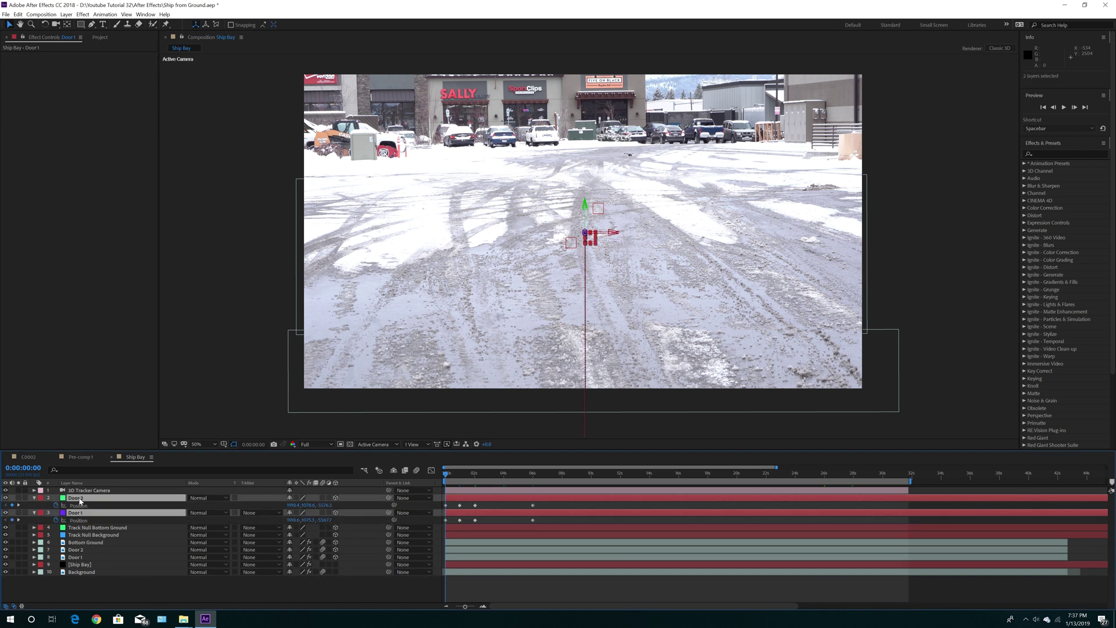
# Step: Reveal the Mask 1 properties, including the Mask Path keyframes, of the Door 1 and Door 2 ground layers
pyautogui.click(75, 557)
pyautogui.keyDown('shift'); pyautogui.click(80, 550); pyautogui.keyUp('shift')
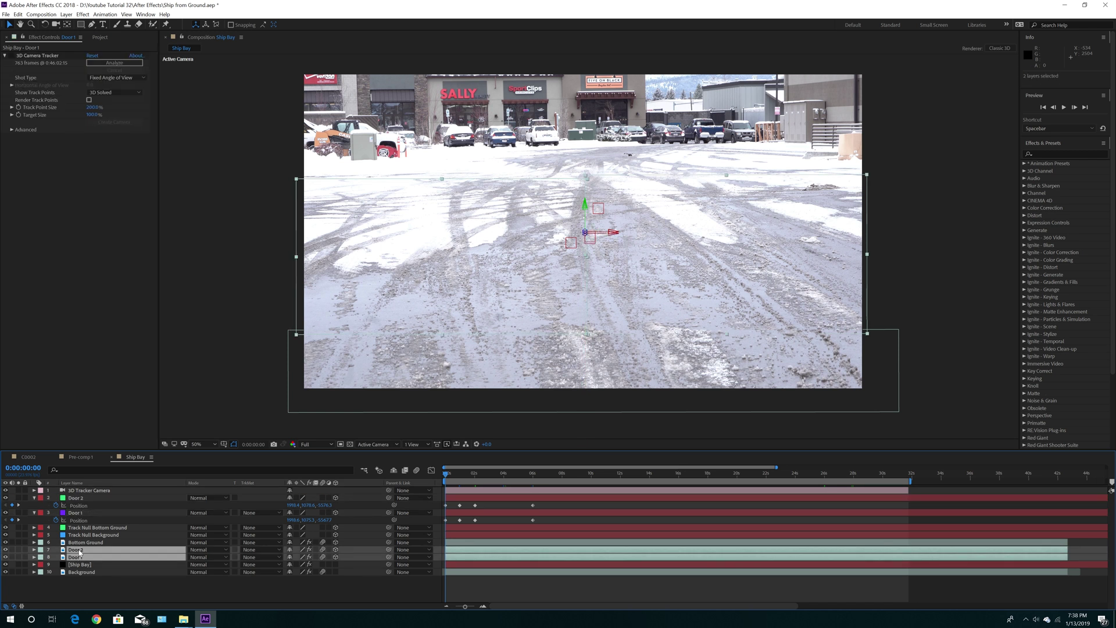
pyautogui.press('f')
pyautogui.click(70, 556)
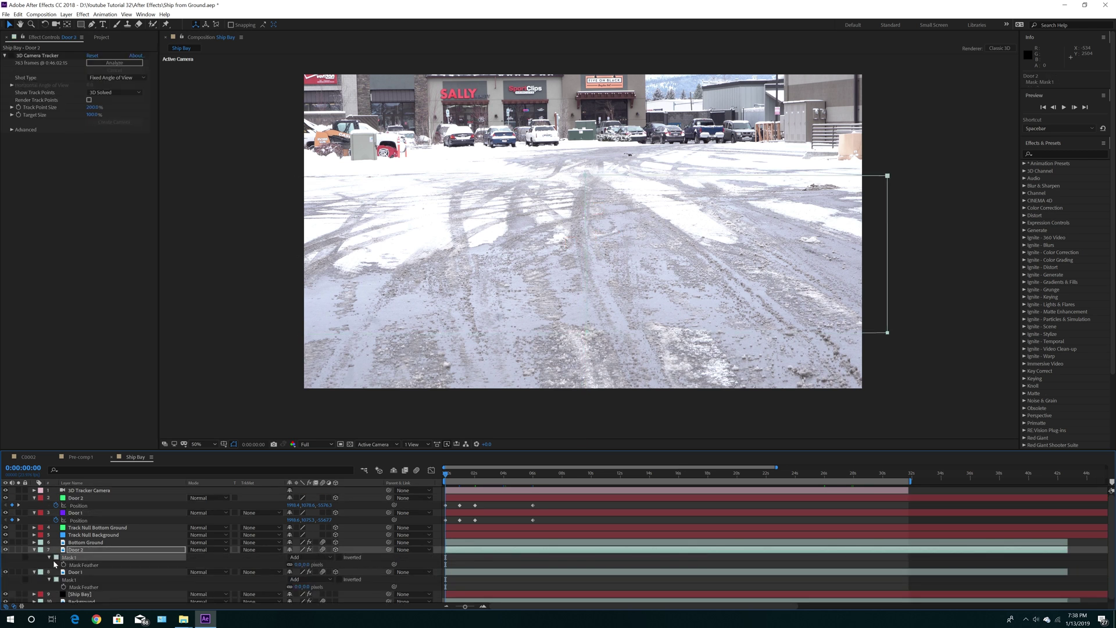
pyautogui.click(48, 557)
pyautogui.click(49, 556)
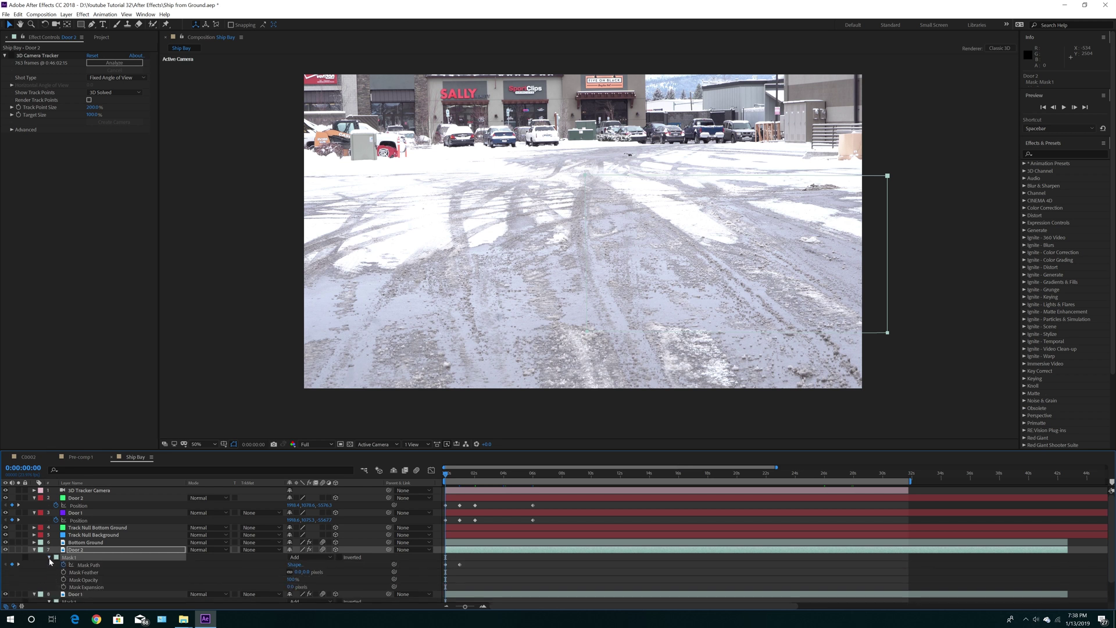
pyautogui.scroll(-2, 93, 566)
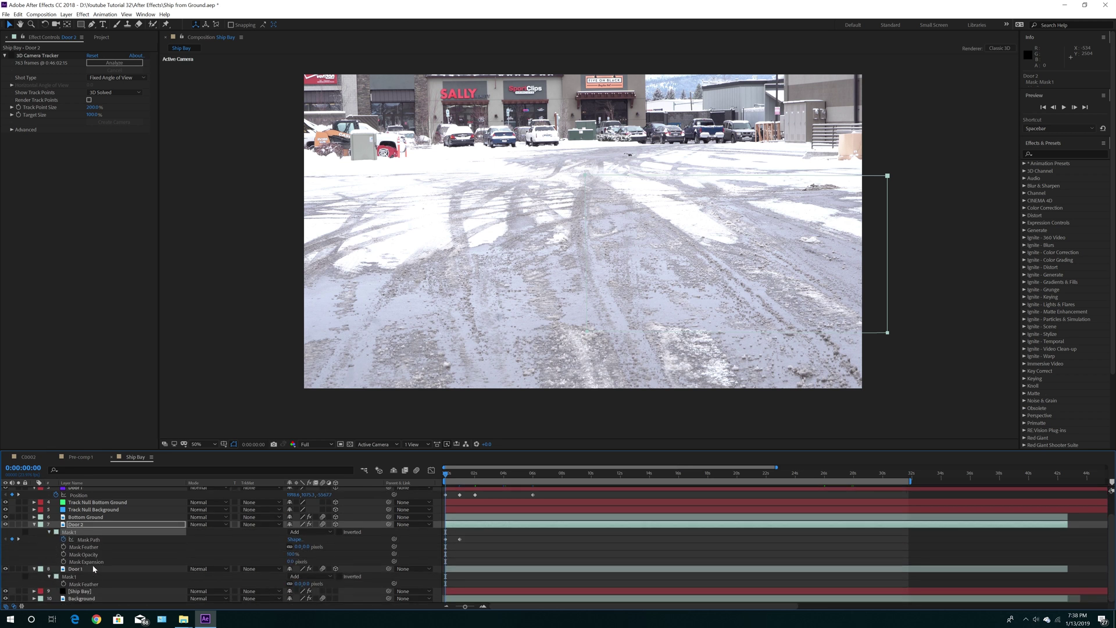
pyautogui.click(47, 576)
pyautogui.click(49, 585)
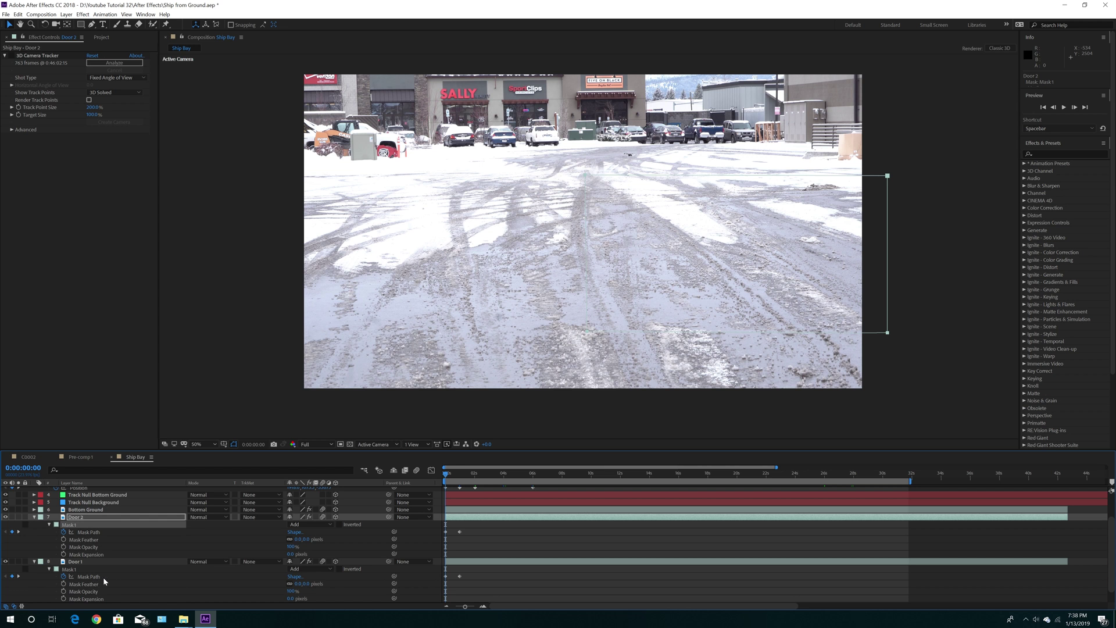
pyautogui.scroll(3, 465, 552)
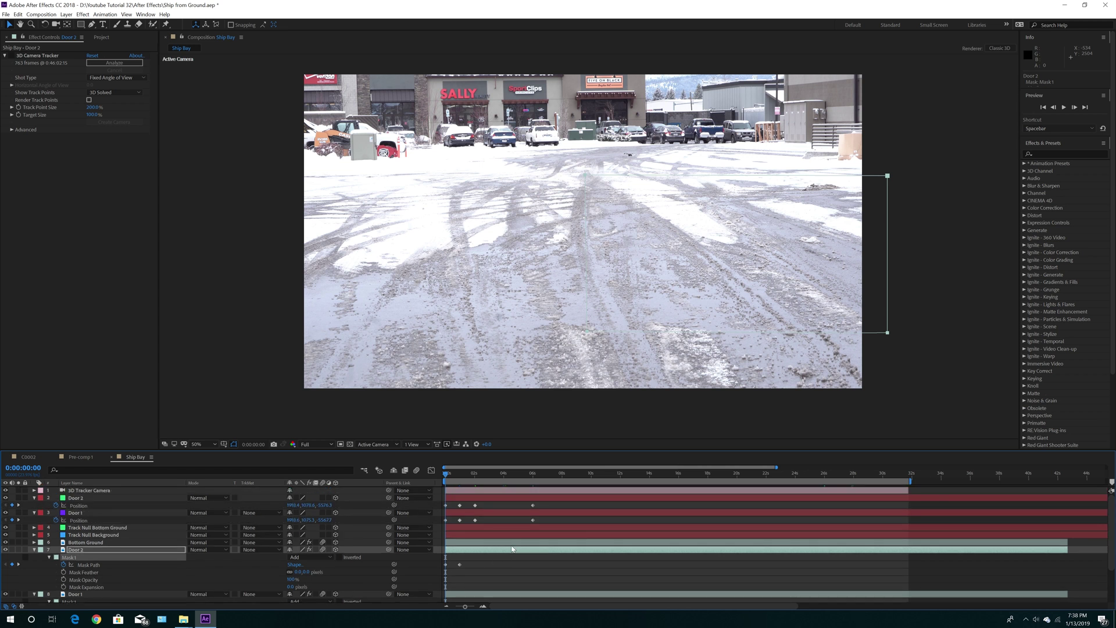
# Step: Review the doors at 1, 2 and 6 seconds, checking the 1-second Position keyframe on each door null
pyautogui.moveTo(448, 475); pyautogui.dragTo(463, 477)
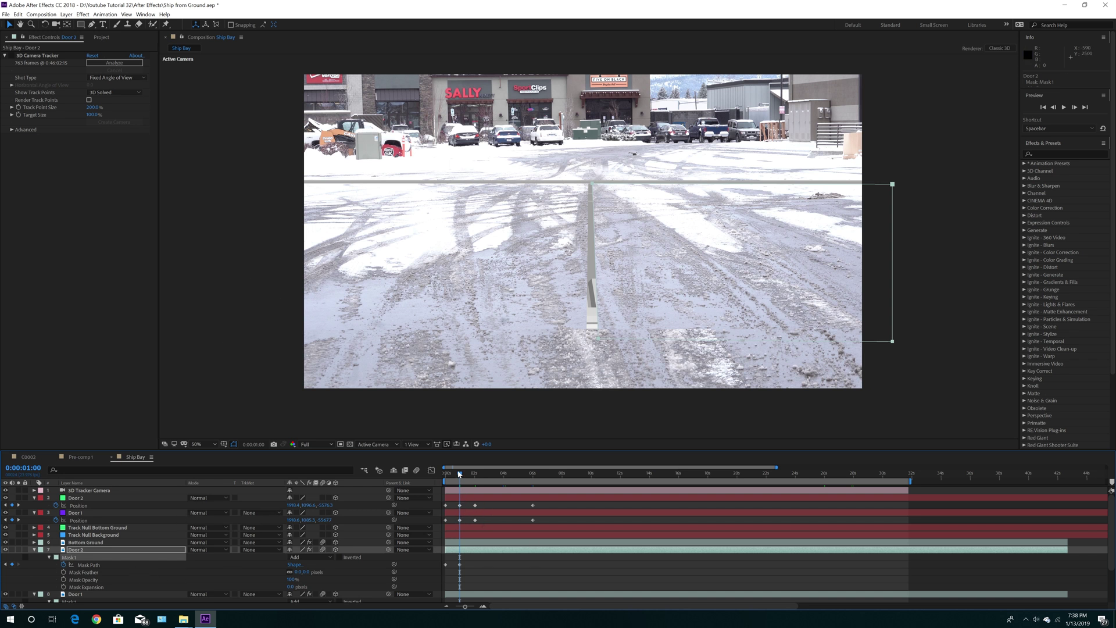
pyautogui.moveTo(460, 475); pyautogui.dragTo(473, 475)
pyautogui.click(459, 505)
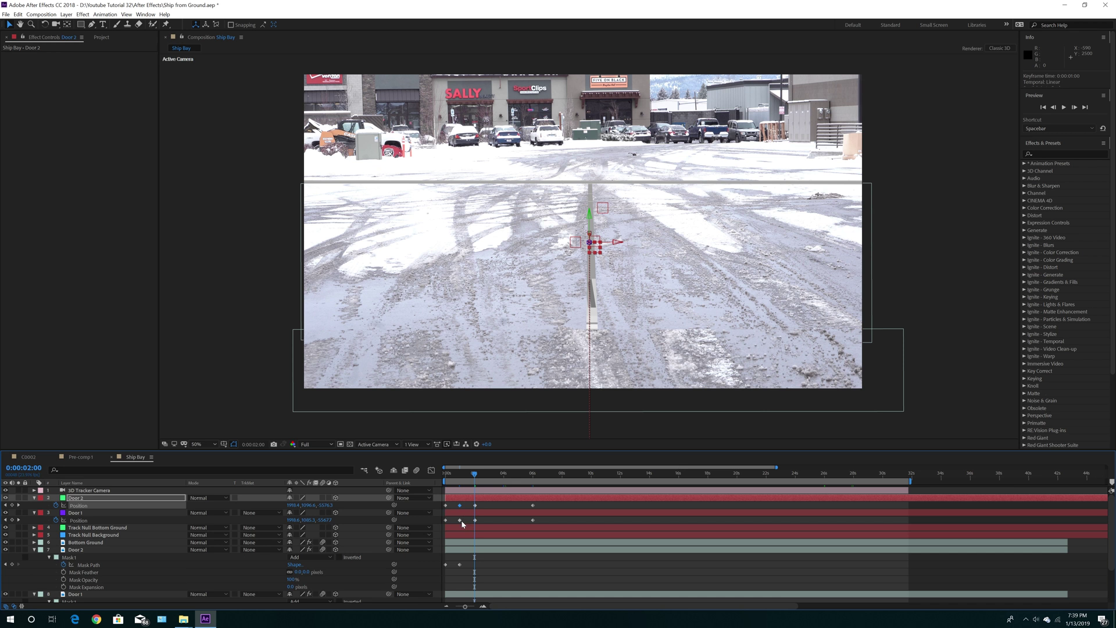
pyautogui.click(460, 520)
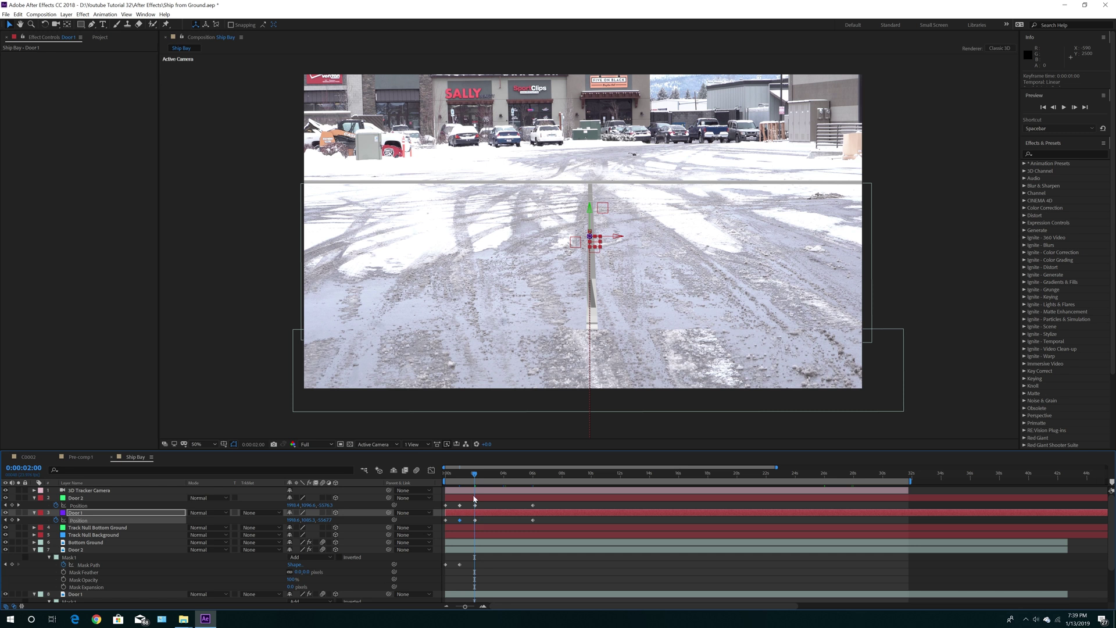
pyautogui.moveTo(475, 478); pyautogui.dragTo(534, 483)
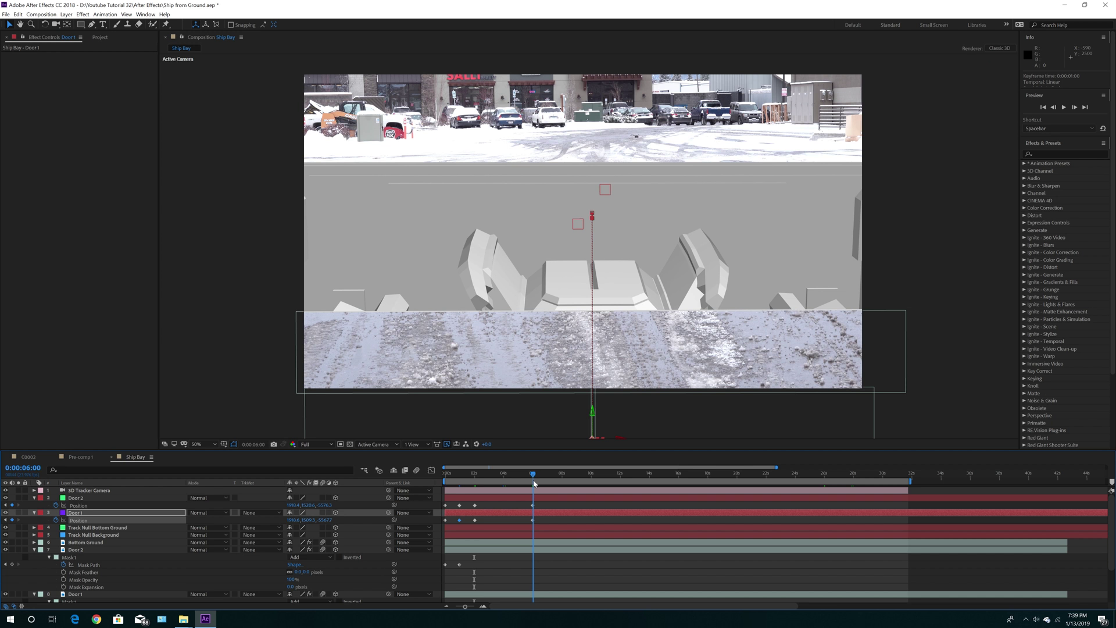
# Step: Select the Door 2 null and replay its motion by scrubbing from about 1 second through 2 to 6 seconds
pyautogui.click(100, 497)
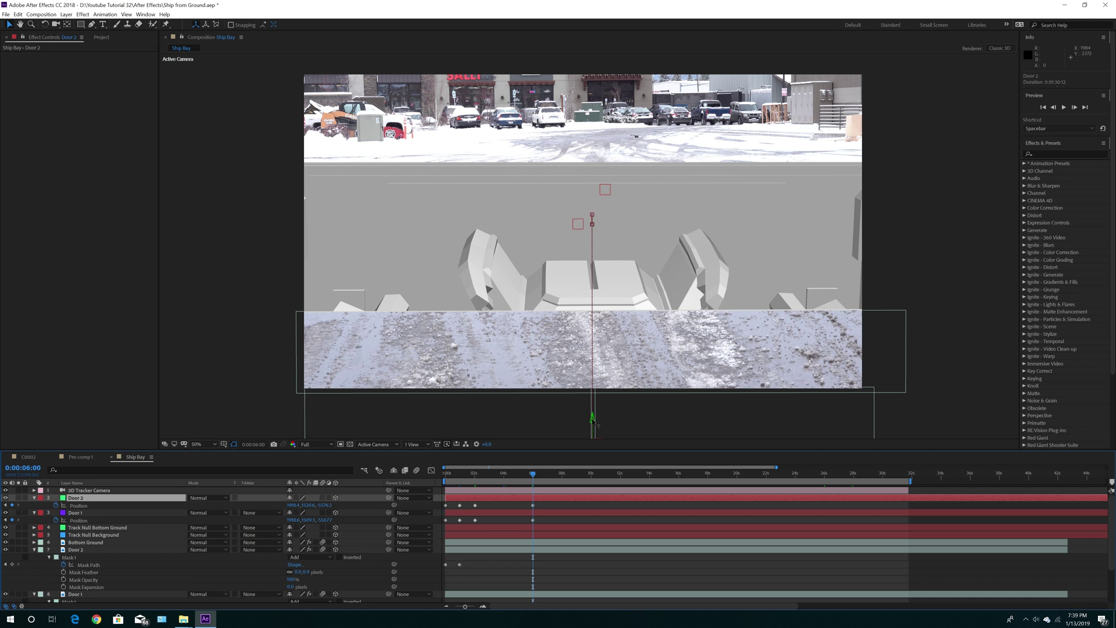
pyautogui.moveTo(532, 475); pyautogui.dragTo(458, 477)
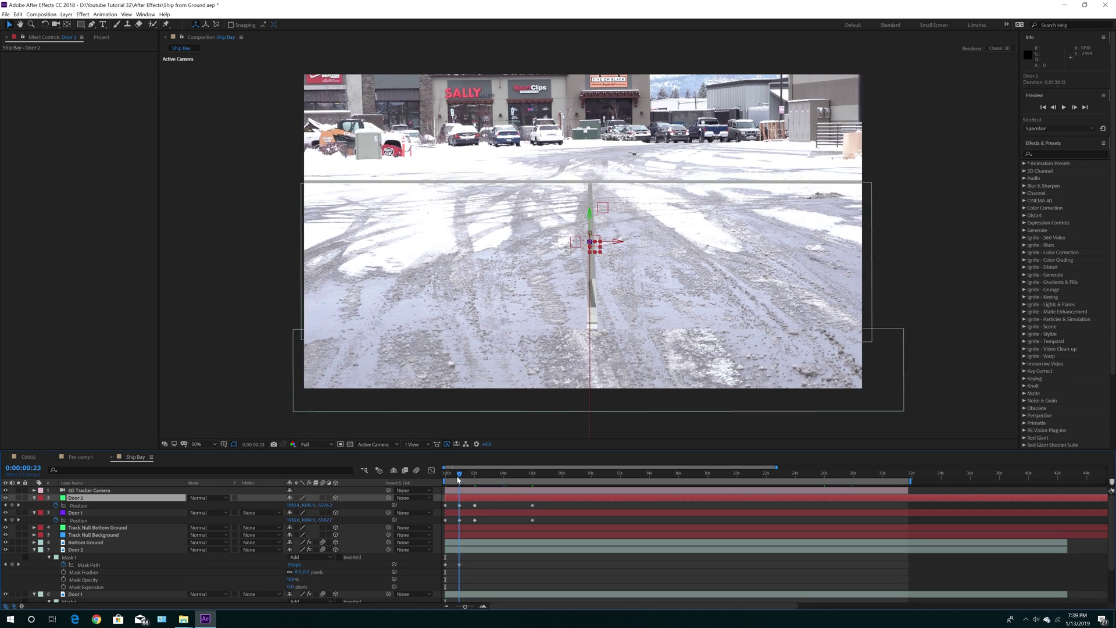
pyautogui.moveTo(458, 478); pyautogui.dragTo(473, 480)
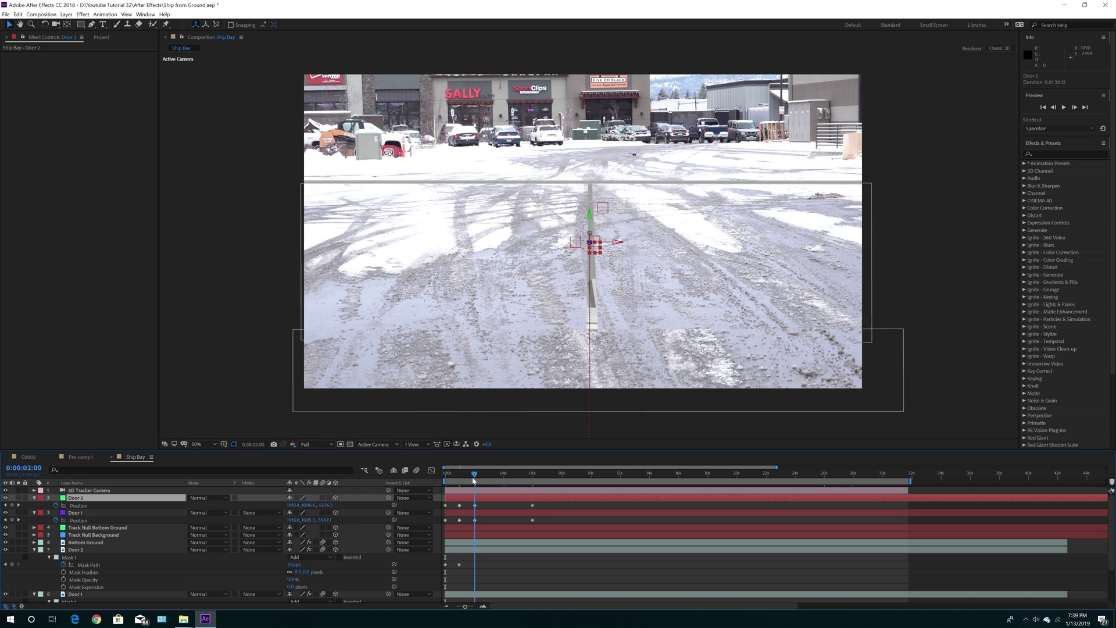
pyautogui.moveTo(473, 480); pyautogui.dragTo(531, 475)
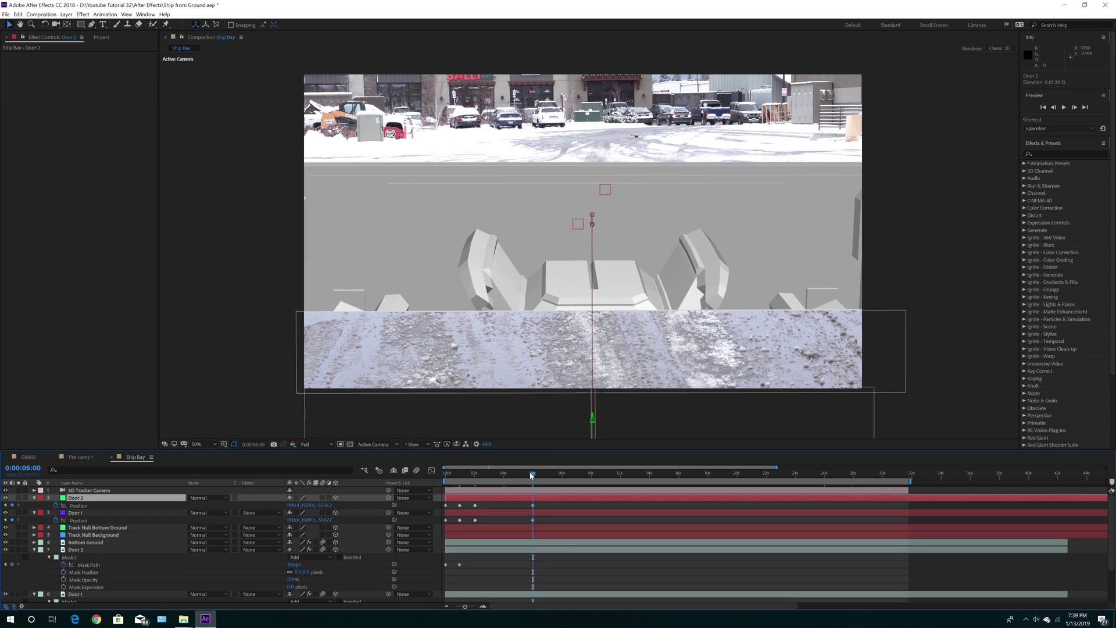
# Step: Show the Ship Bay layer's Channel 1 Position Y keyframes and scrub to 0:00:25:20 to view the ship's rise
pyautogui.scroll(-3, 186, 555)
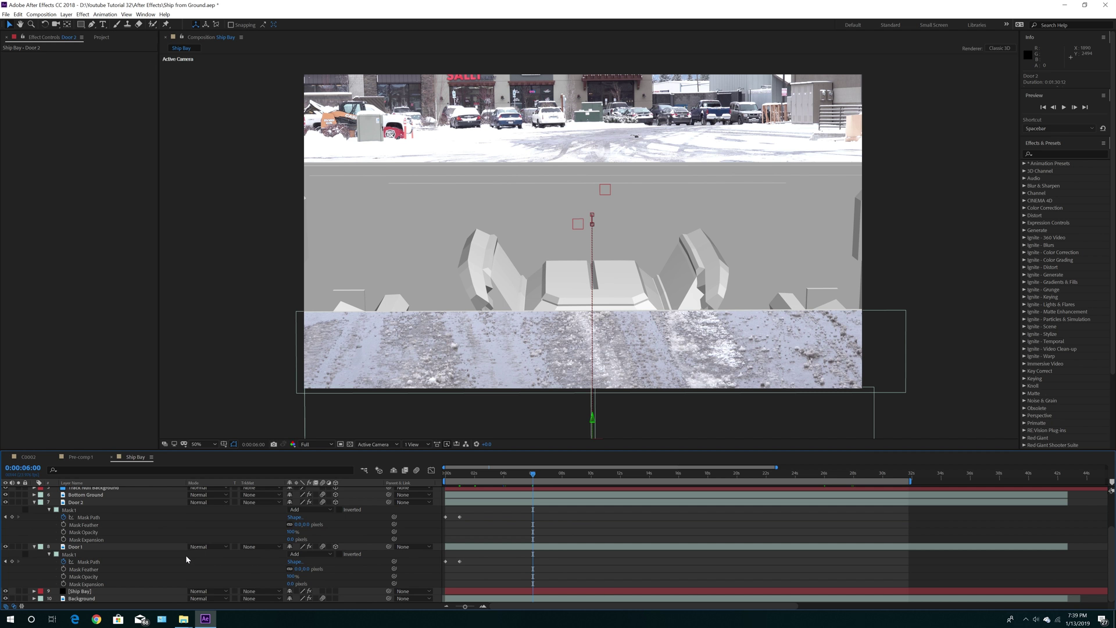
pyautogui.click(35, 591)
pyautogui.scroll(-10, 224, 557)
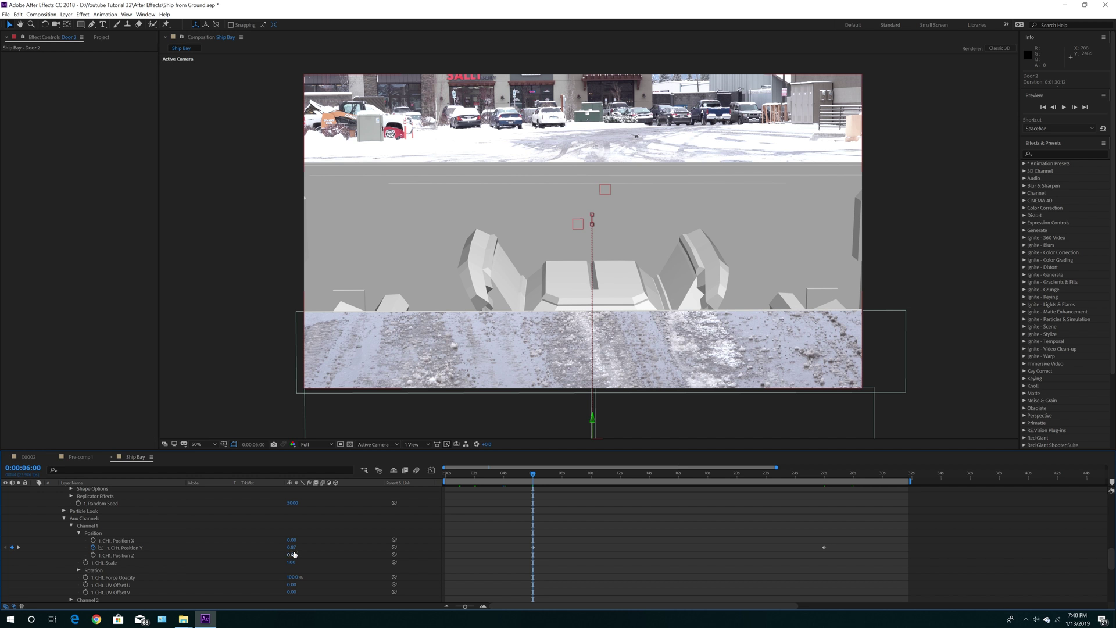
pyautogui.moveTo(532, 473); pyautogui.dragTo(822, 482)
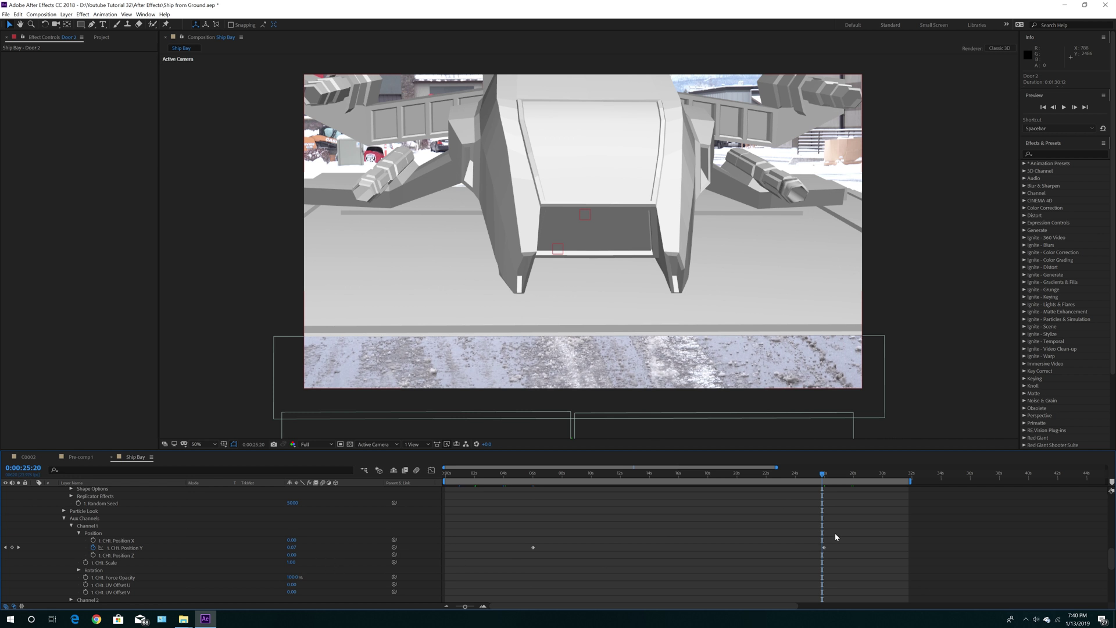
# Step: Replay the whole Ship Bay animation from the first frame through to 0:00:29:17
pyautogui.moveTo(822, 477); pyautogui.dragTo(824, 477)
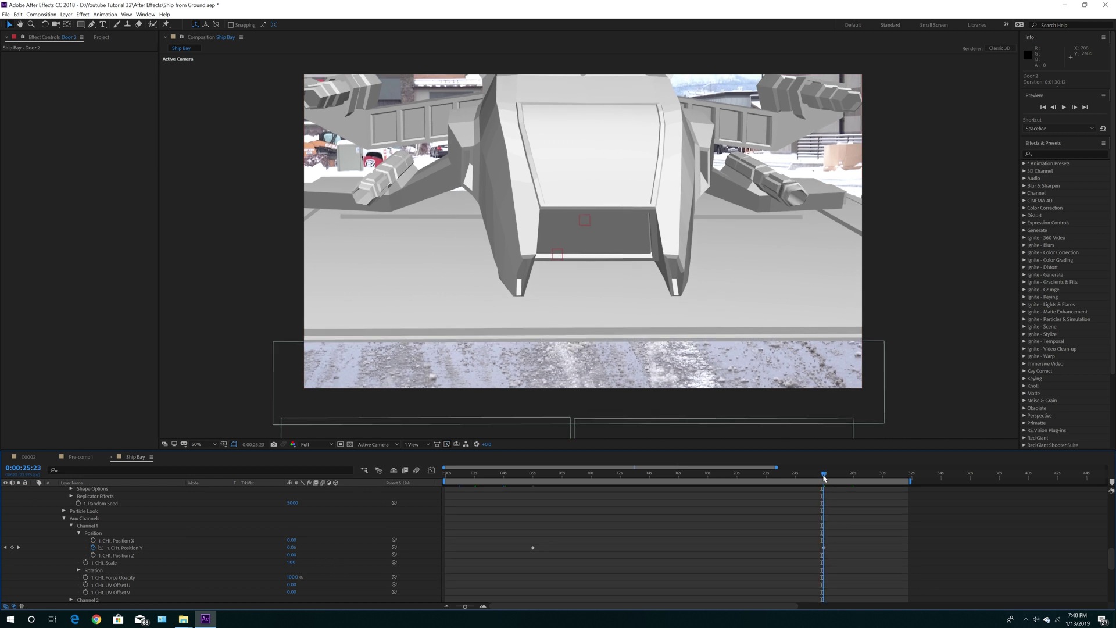
pyautogui.press('Home')
pyautogui.moveTo(445, 475); pyautogui.dragTo(496, 482)
pyautogui.moveTo(505, 482); pyautogui.dragTo(878, 487)
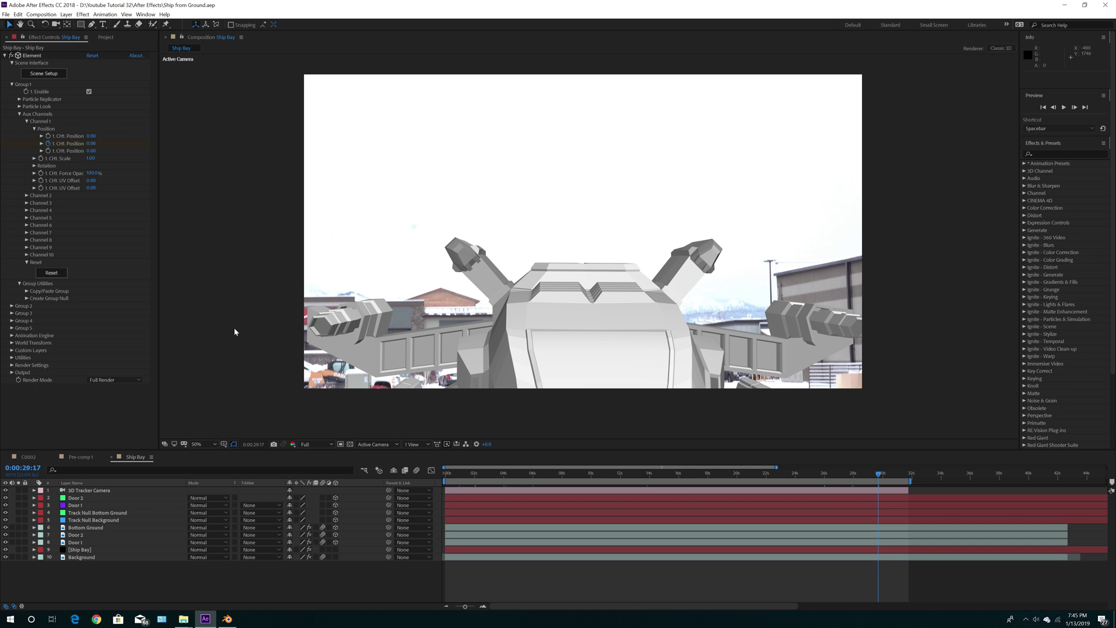
# Step: Create a new solid named Big Ship and place it directly above the Ship Bay layer
pyautogui.click(66, 14)
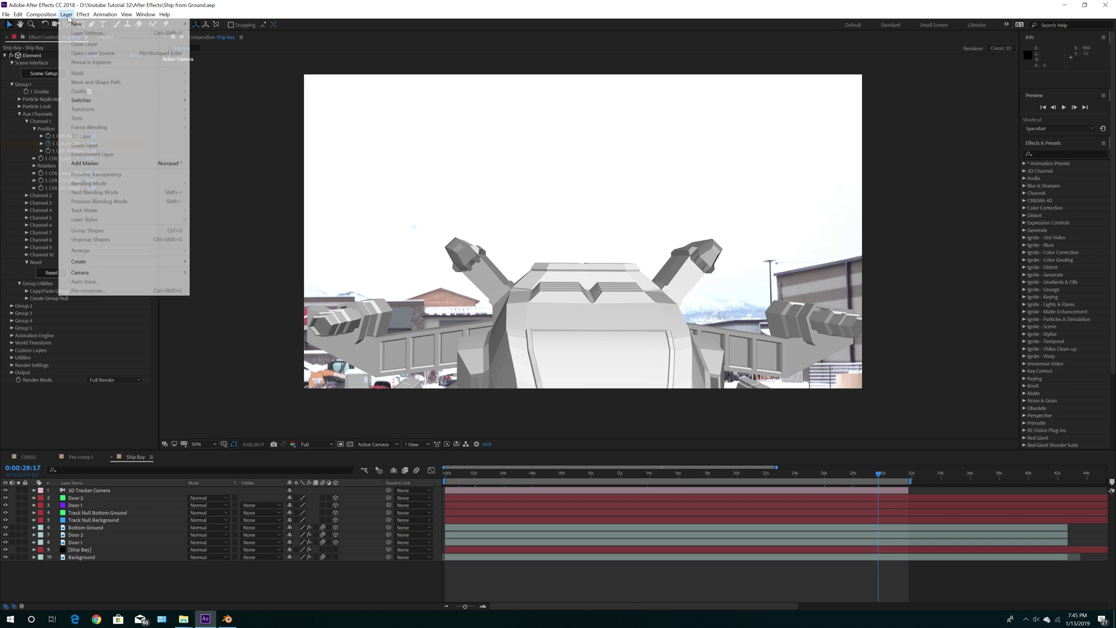
pyautogui.moveTo(78, 24)
pyautogui.click(205, 33)
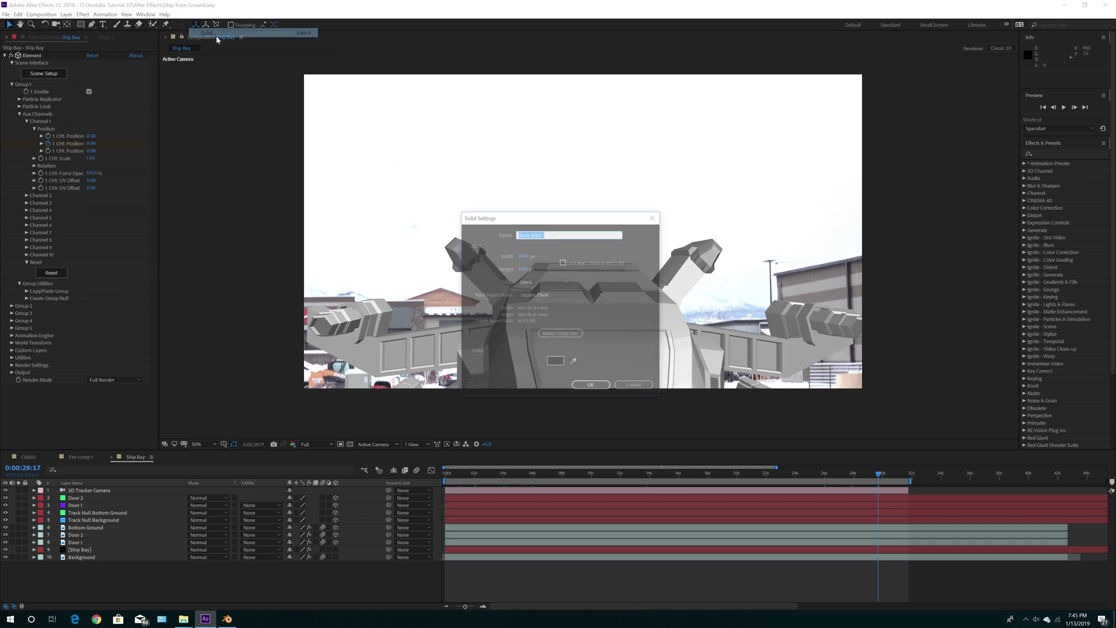
pyautogui.write('Big Ship')
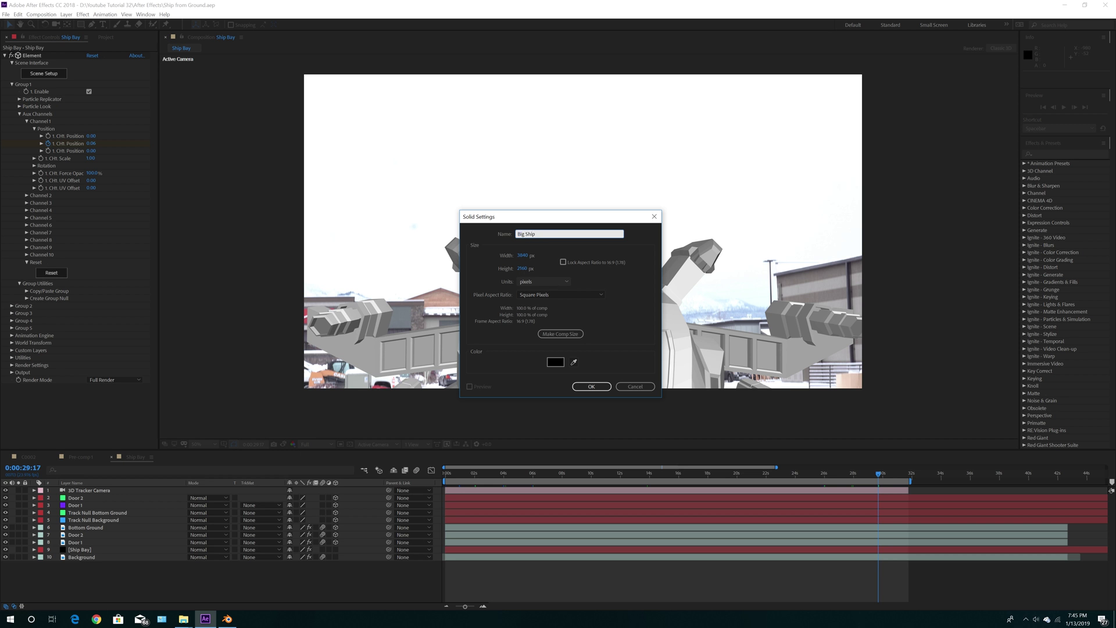
pyautogui.press('Return')
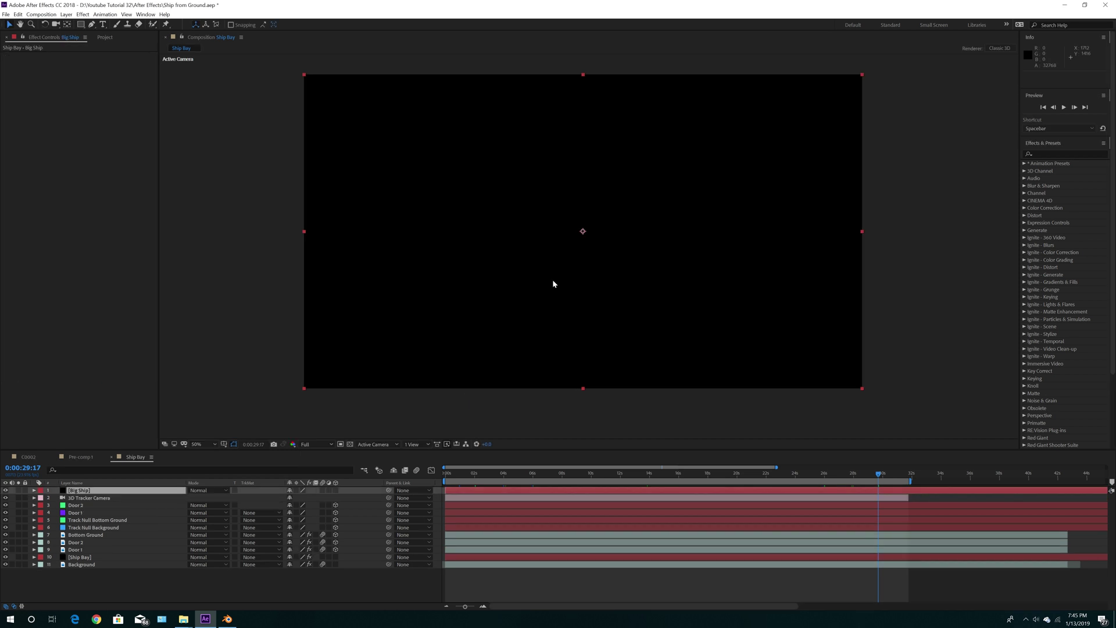
pyautogui.moveTo(84, 494); pyautogui.dragTo(87, 554)
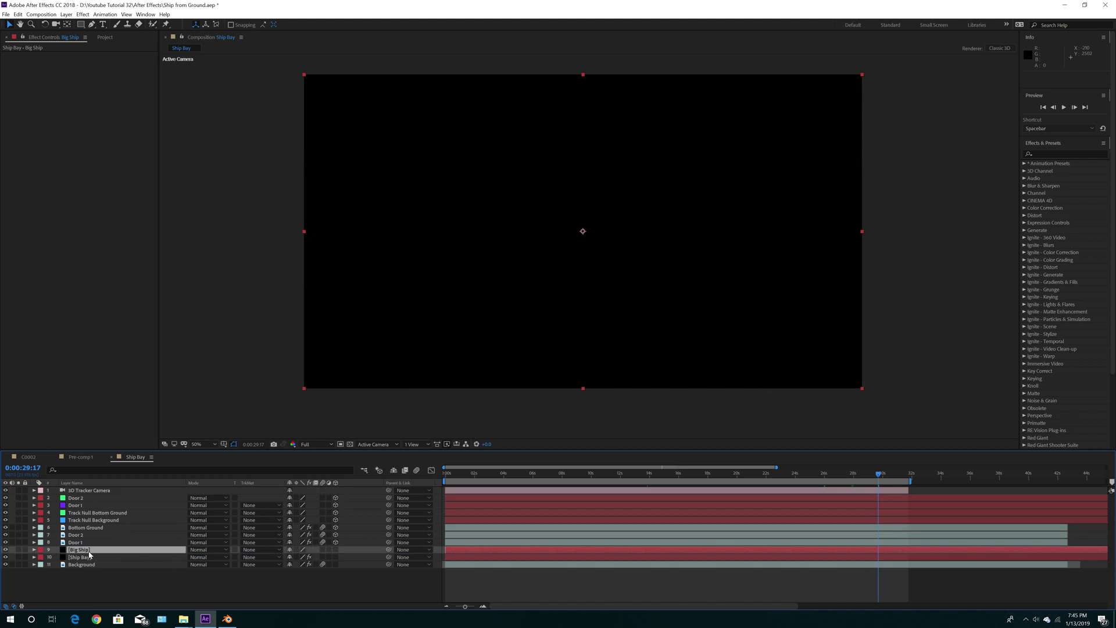
# Step: Apply the Video Copilot Element effect to the Big Ship solid and open its Scene Setup
pyautogui.click(82, 14)
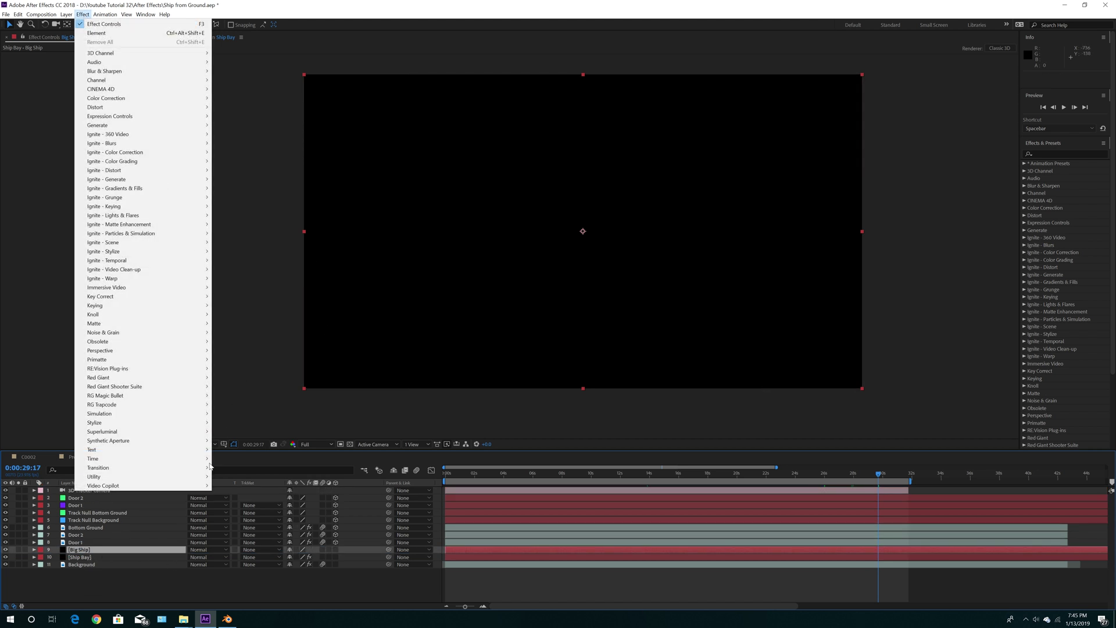
pyautogui.click(232, 486)
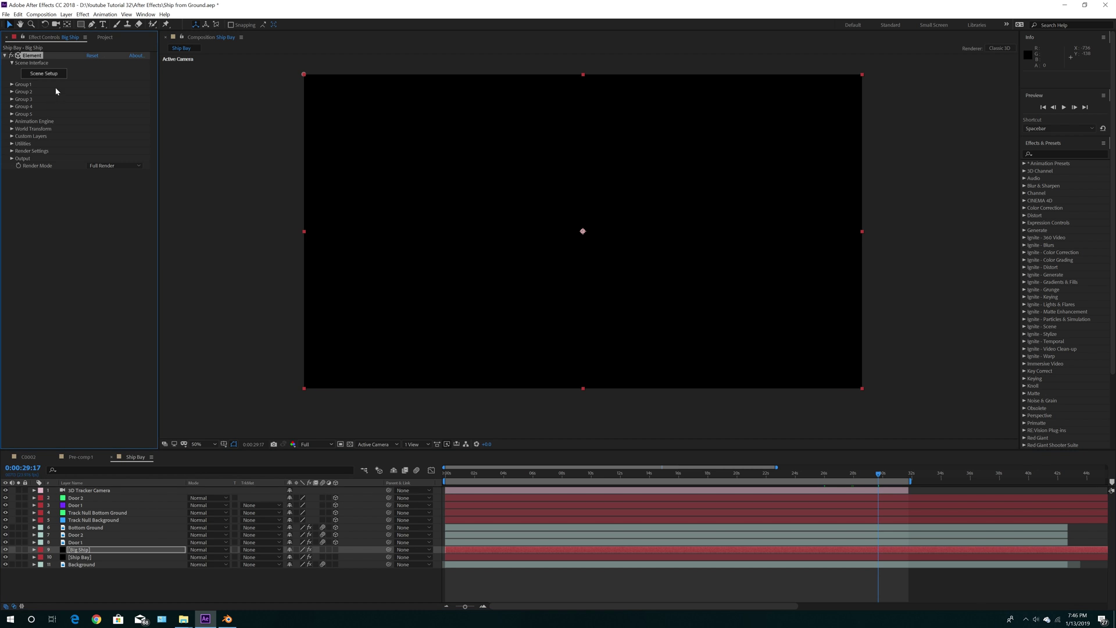
pyautogui.click(46, 77)
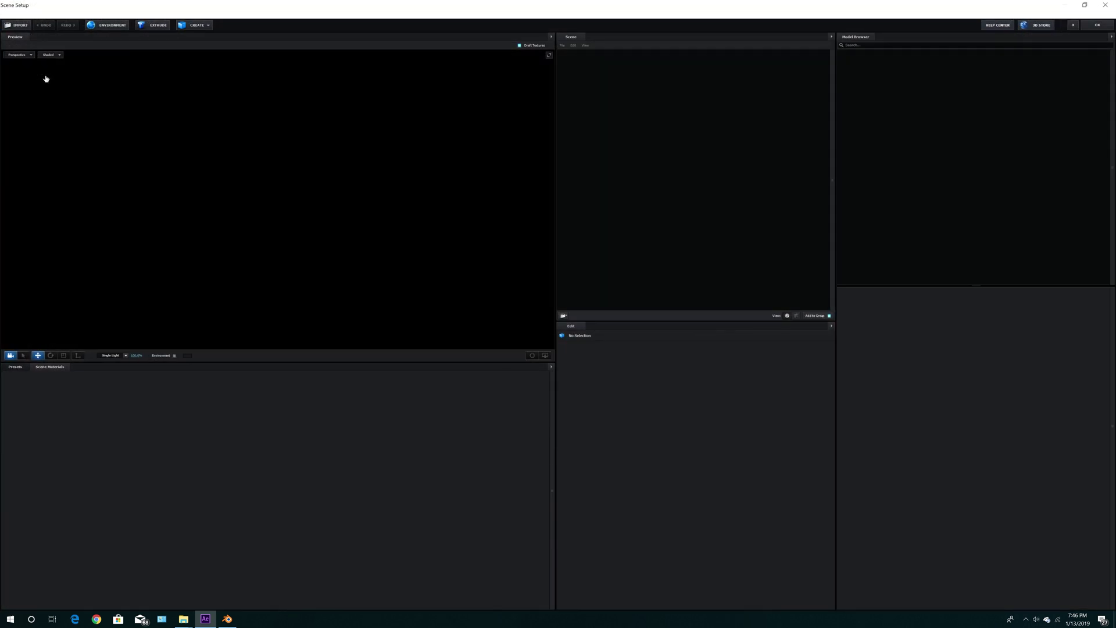
# Step: Import the Explorer Spaceship OBJ model from the OBJ > Big Ship folder using the default import preferences
pyautogui.click(18, 25)
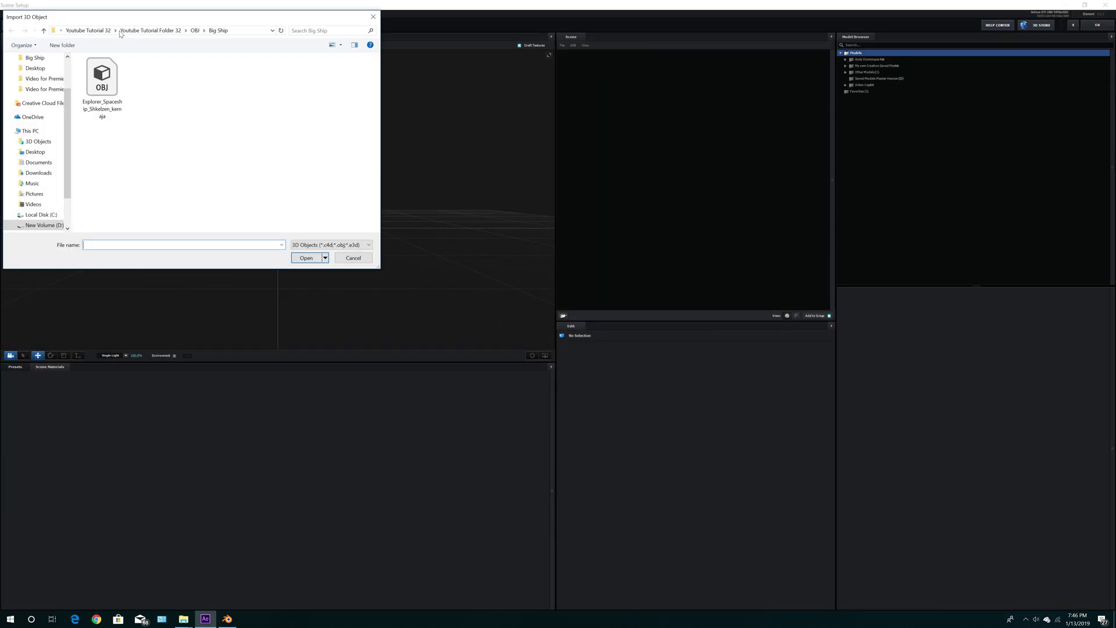
pyautogui.click(133, 30)
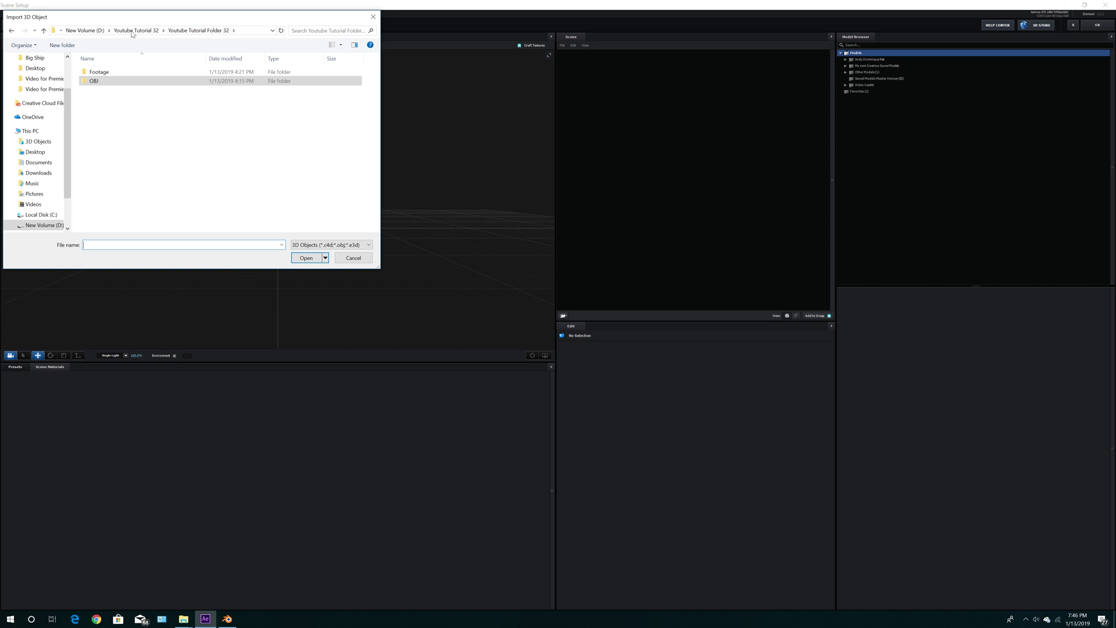
pyautogui.doubleClick(109, 83)
pyautogui.doubleClick(99, 71)
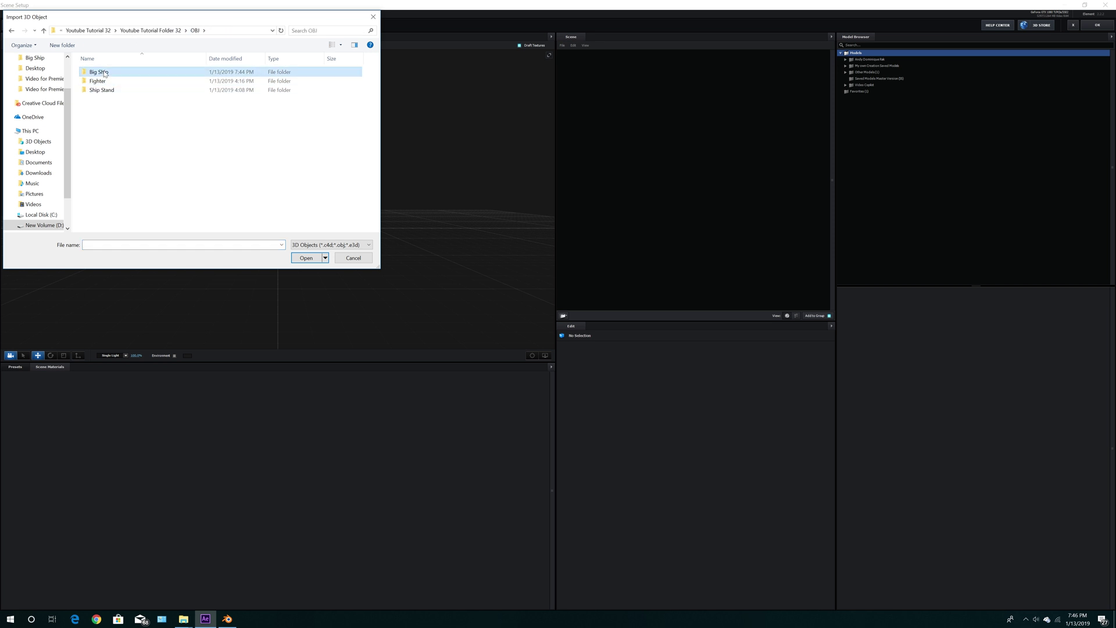
pyautogui.doubleClick(116, 79)
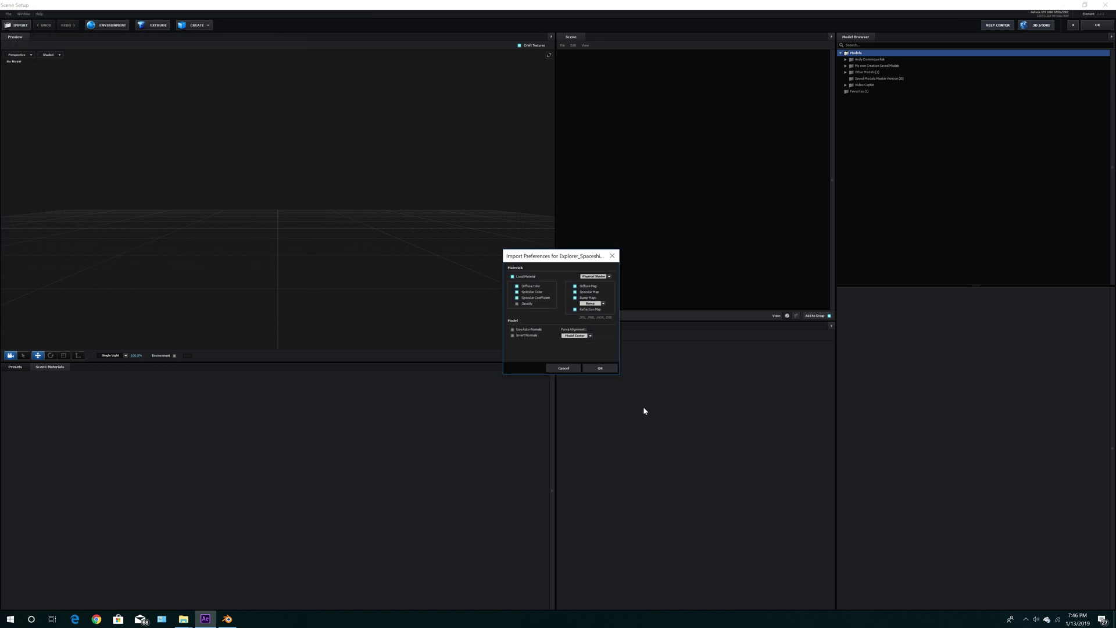
pyautogui.click(600, 368)
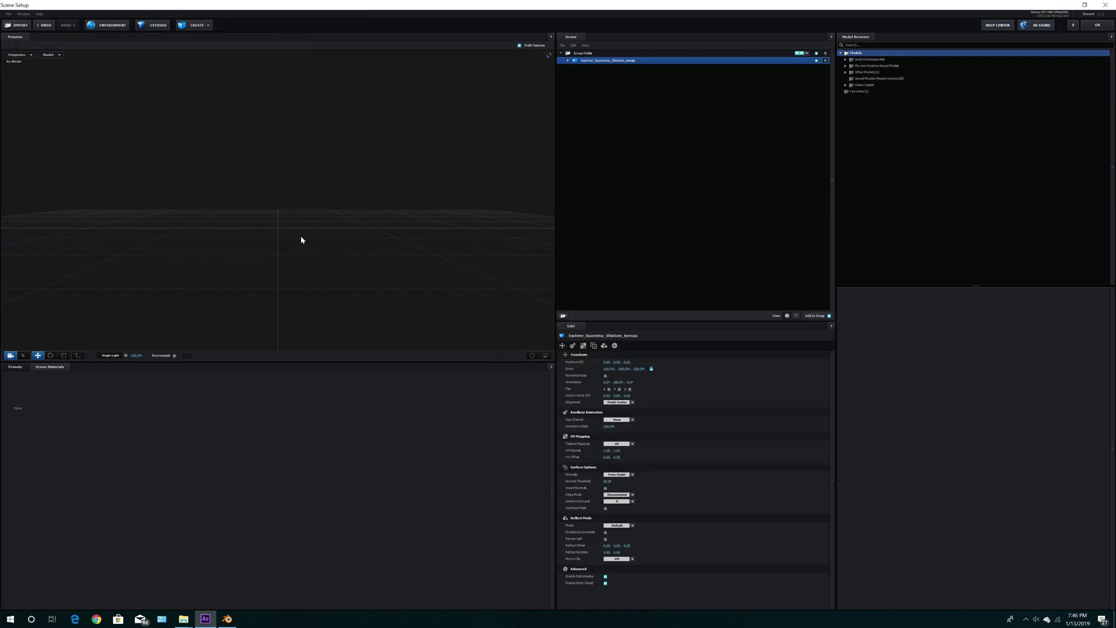
# Step: Normalize the spaceship model's size and apply the scene to the composition
pyautogui.click(605, 375)
pyautogui.moveTo(395, 274); pyautogui.dragTo(423, 264)
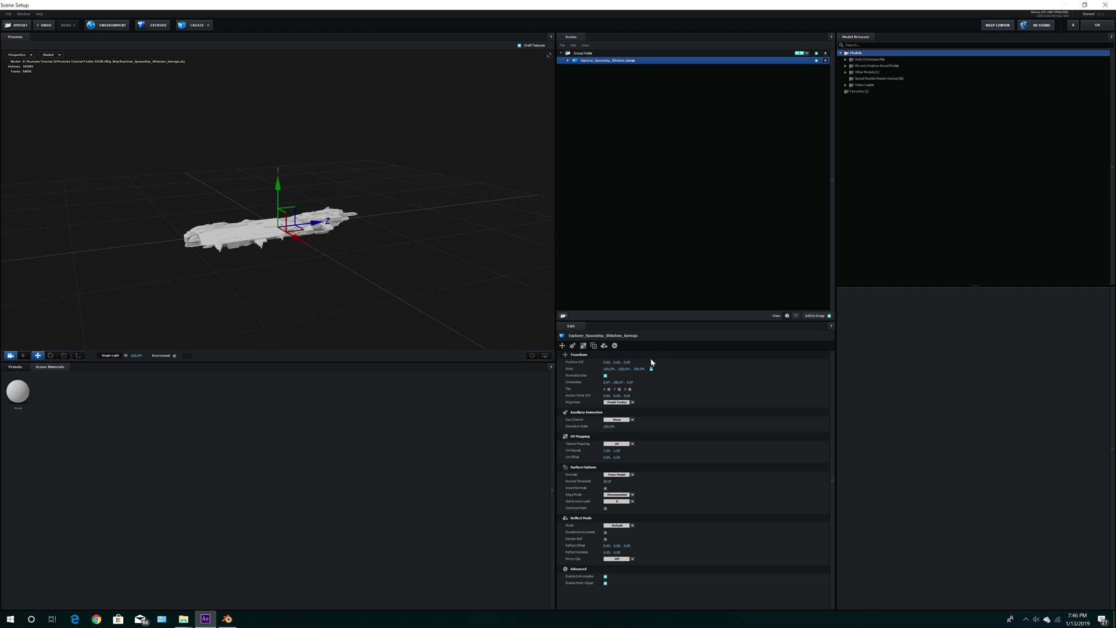
pyautogui.click(1097, 26)
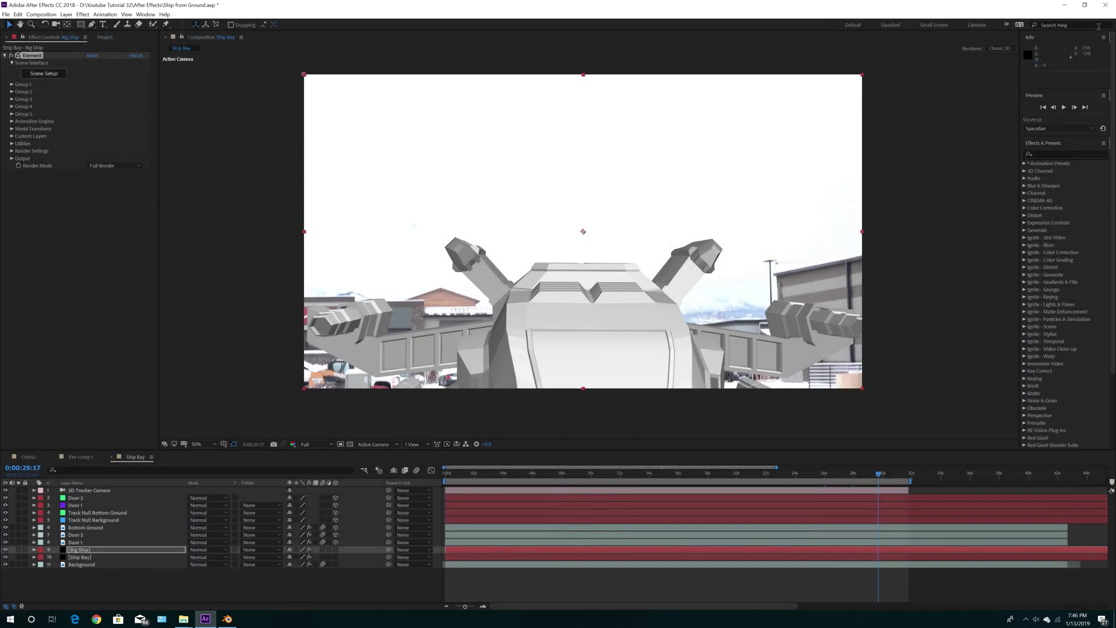
# Step: Place the Big Ship layer below Ship Bay and create a group null for its Element Group 1
pyautogui.click(80, 550)
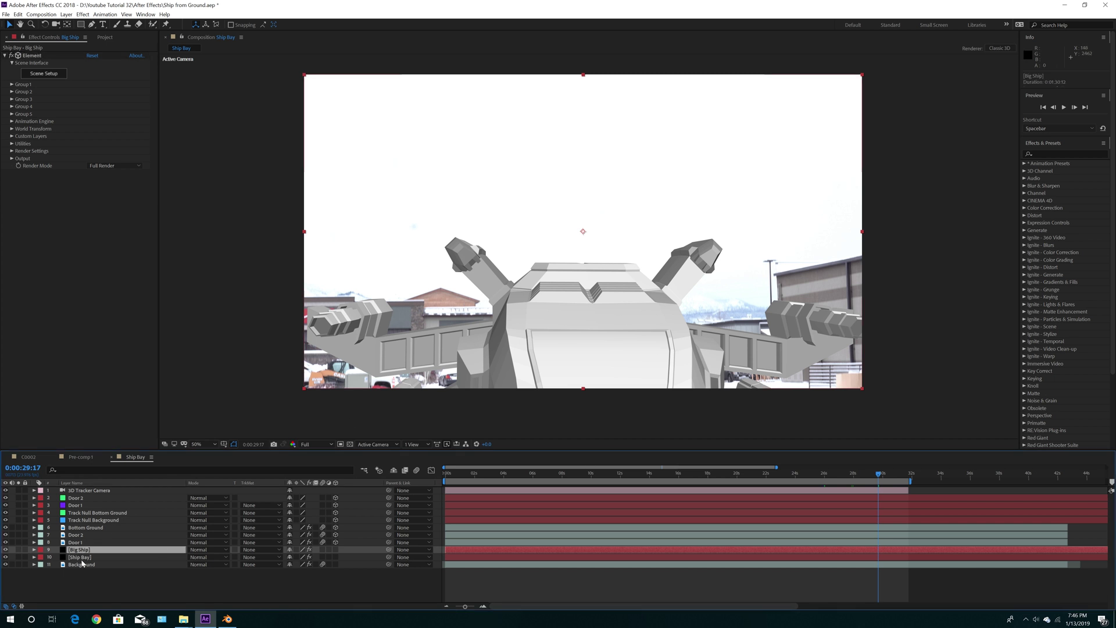
pyautogui.moveTo(81, 554); pyautogui.dragTo(80, 564)
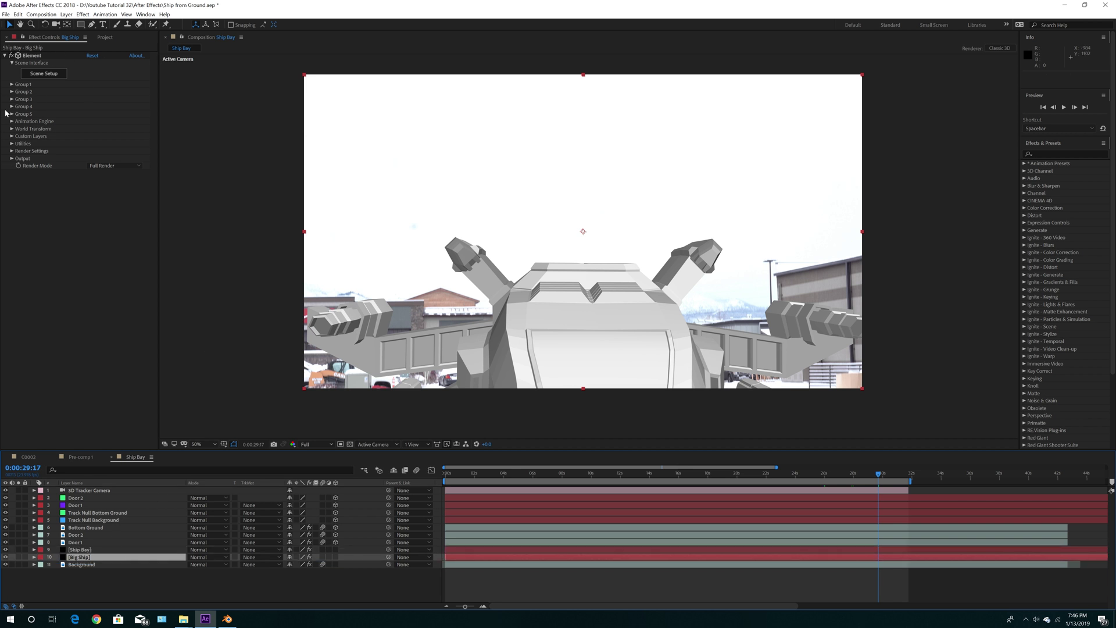
pyautogui.click(12, 84)
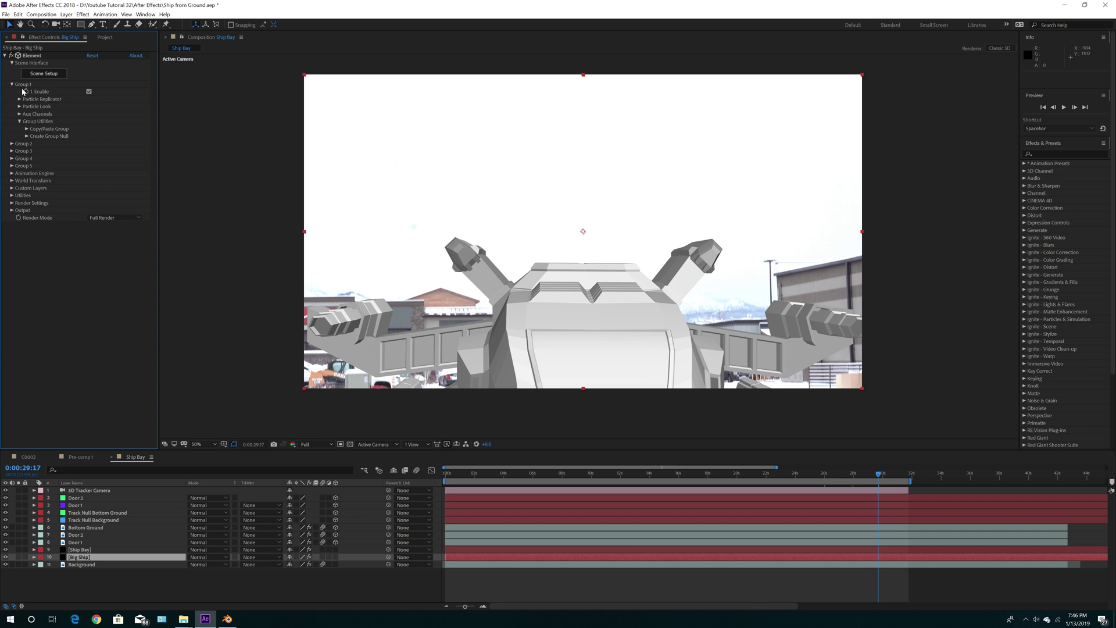
pyautogui.click(26, 136)
pyautogui.click(47, 148)
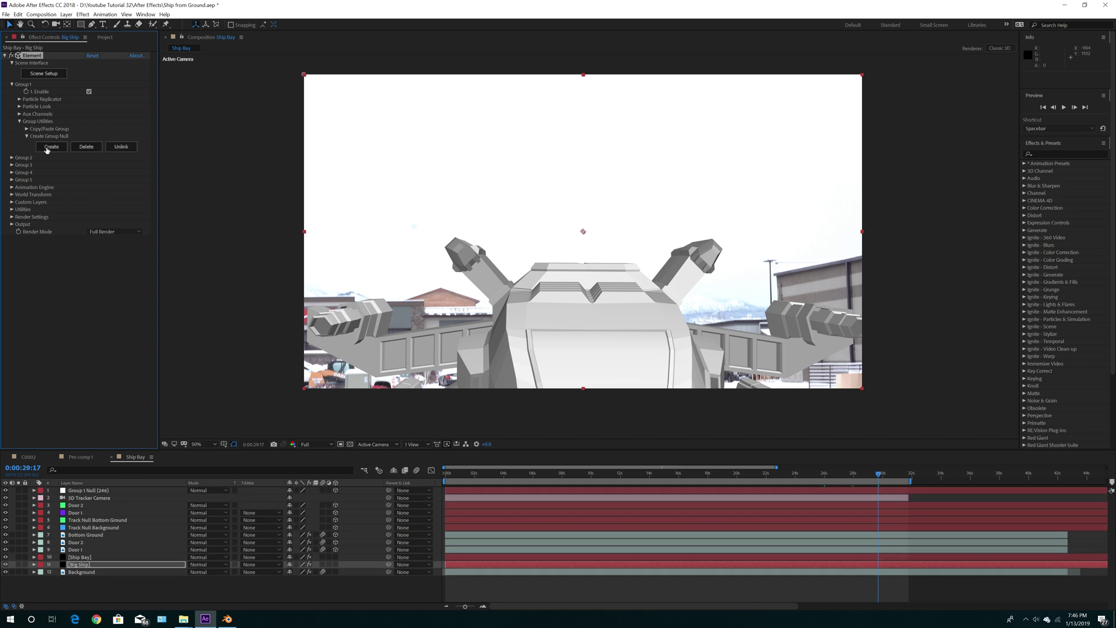
# Step: Rename the new Element group null as Group 1 Null Big Ship
pyautogui.click(92, 493)
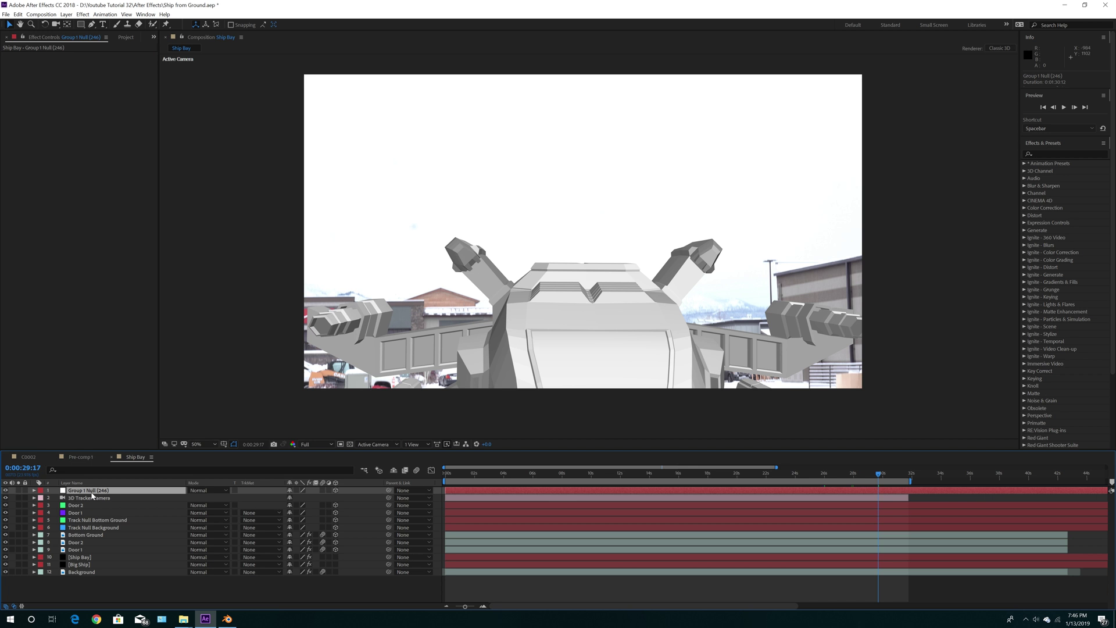
pyautogui.press('Return')
pyautogui.press('BackSpace')
pyautogui.press('BackSpace')
pyautogui.press('BackSpace')
pyautogui.press('BackSpace')
pyautogui.press('BackSpace')
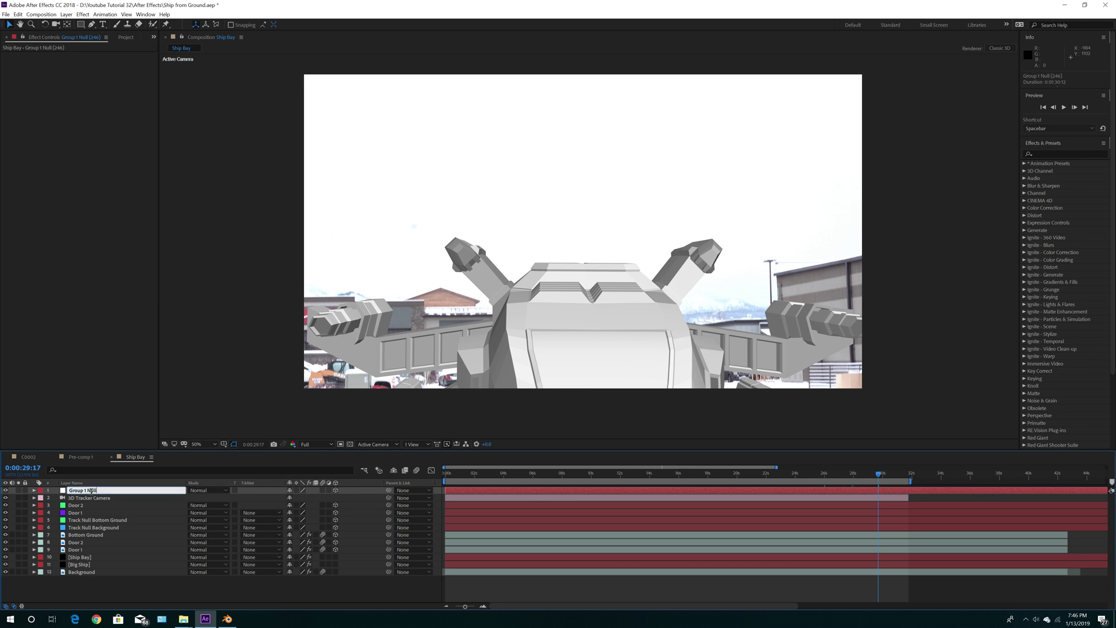
pyautogui.write('Big Ship')
pyautogui.press('Return')
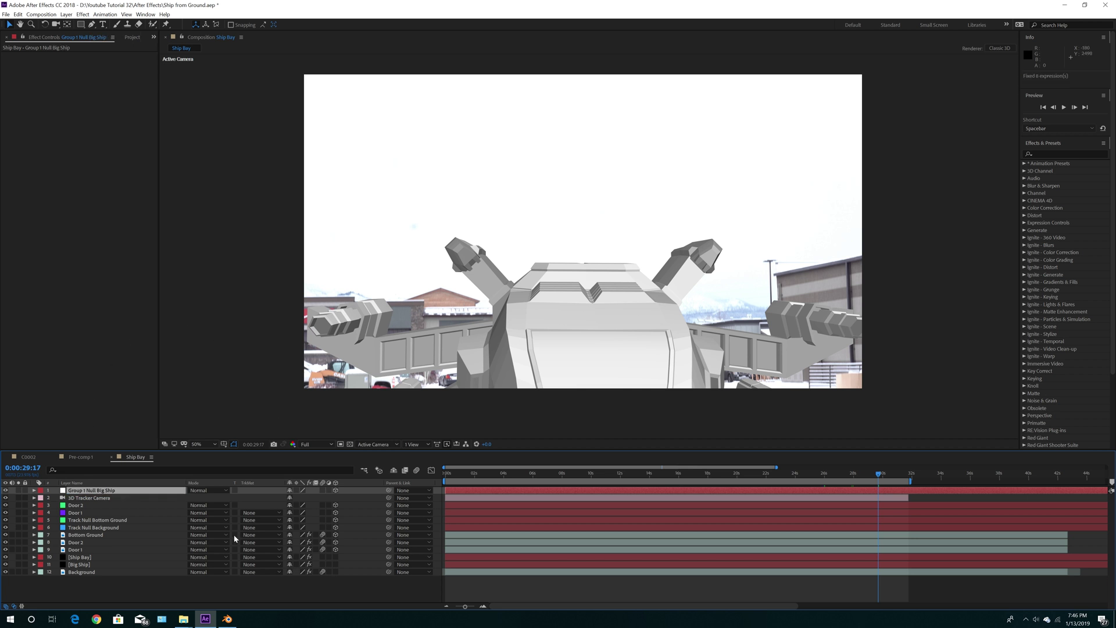
# Step: Raise the Big Ship null along Y into the sky above the fighter, to about Y -1254
pyautogui.scroll(-4, 562, 317)
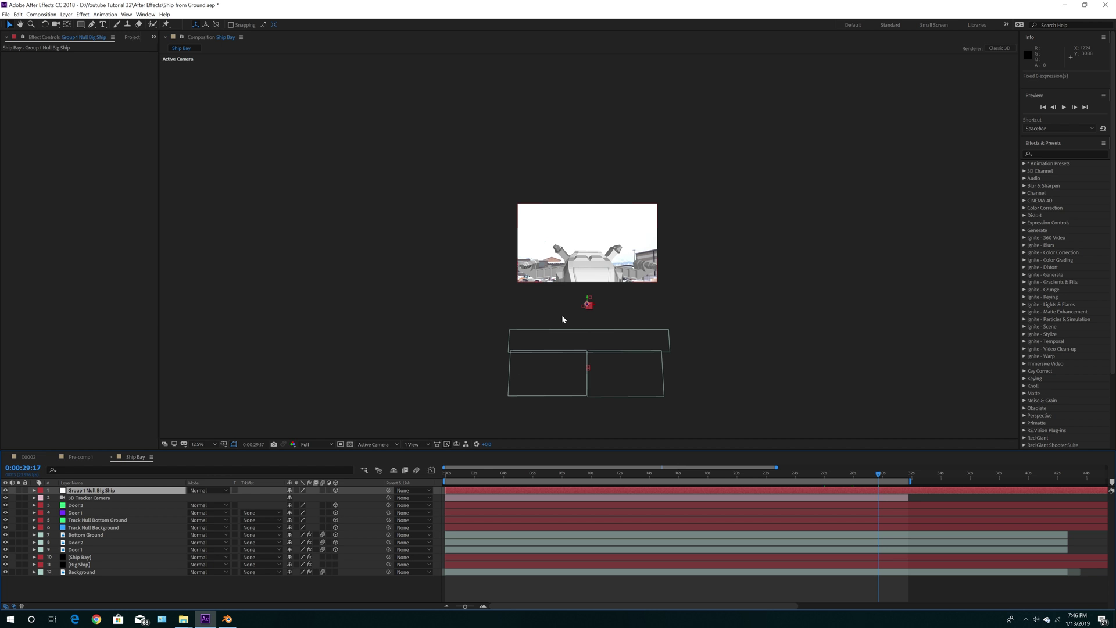
pyautogui.scroll(2, 570, 327)
pyautogui.moveTo(585, 320); pyautogui.dragTo(593, 180)
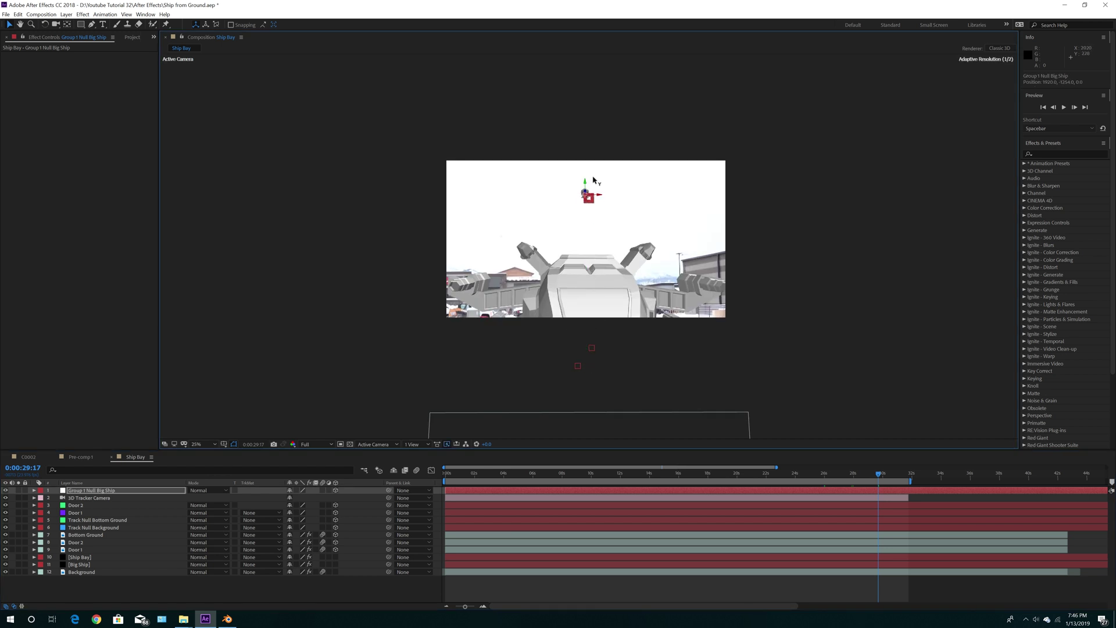
pyautogui.press('.')
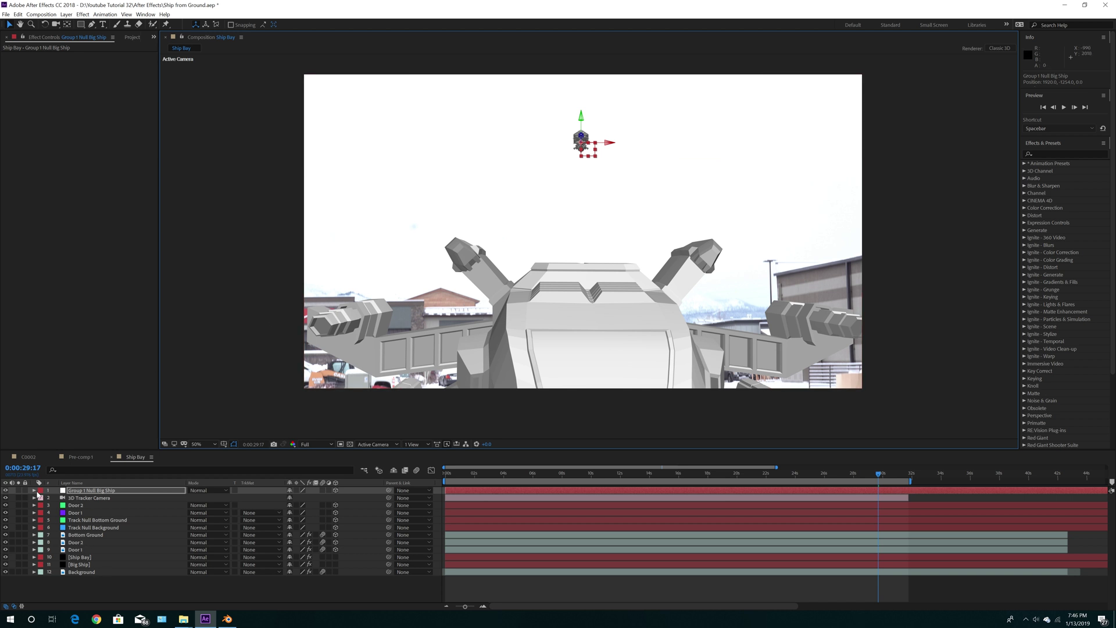
# Step: Rotate the Big Ship null about 90° on Y to turn the ship side-on, and scale it up to about 694%
pyautogui.click(34, 491)
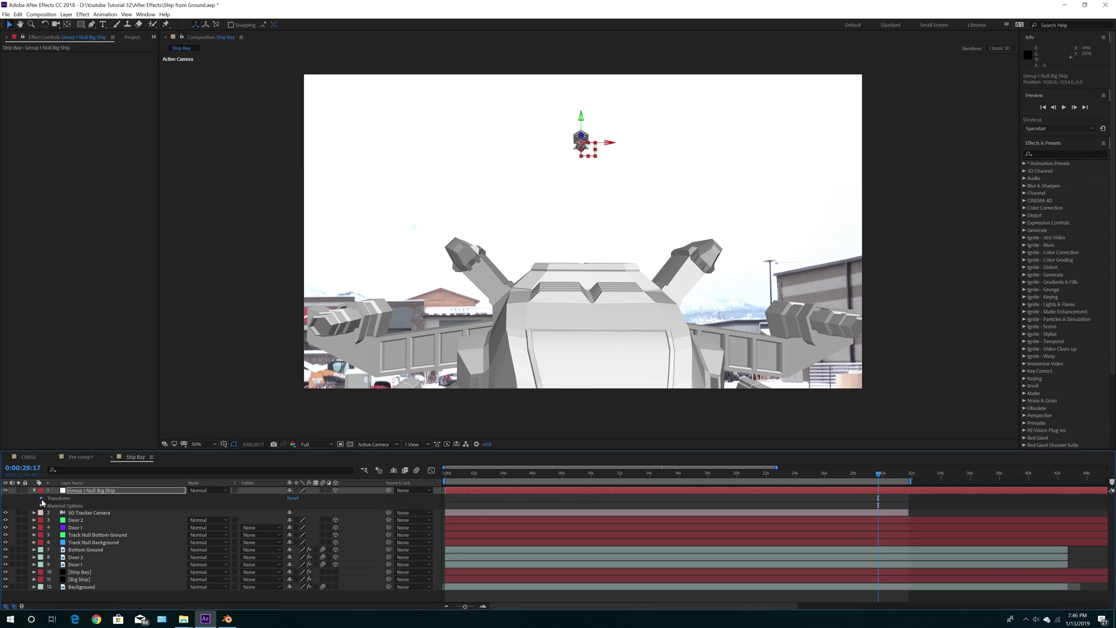
pyautogui.click(41, 498)
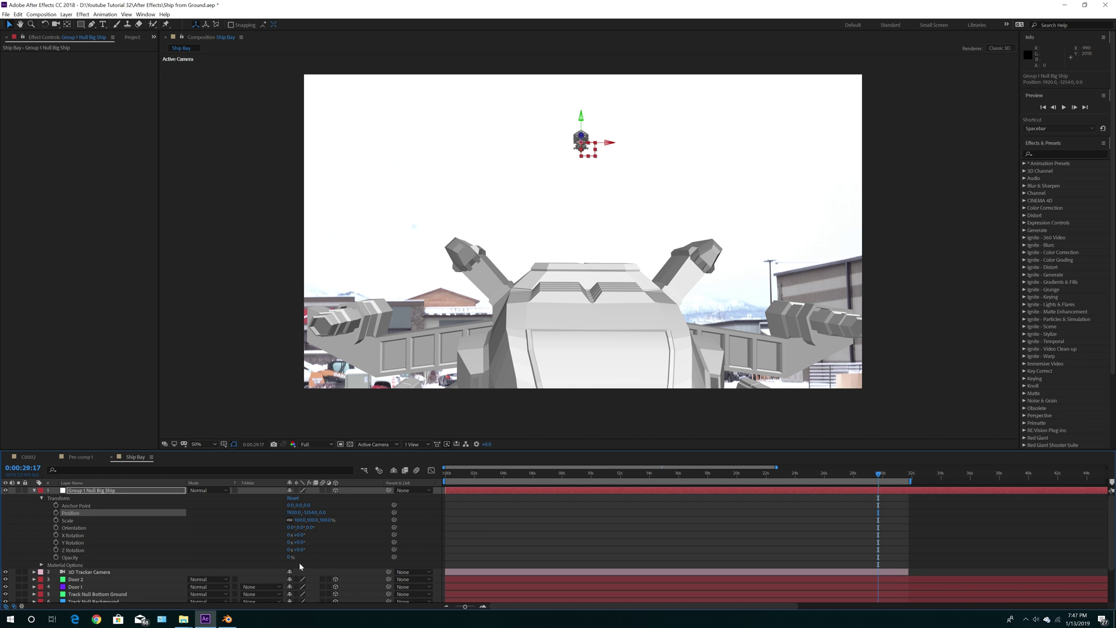
pyautogui.moveTo(297, 541); pyautogui.dragTo(336, 541)
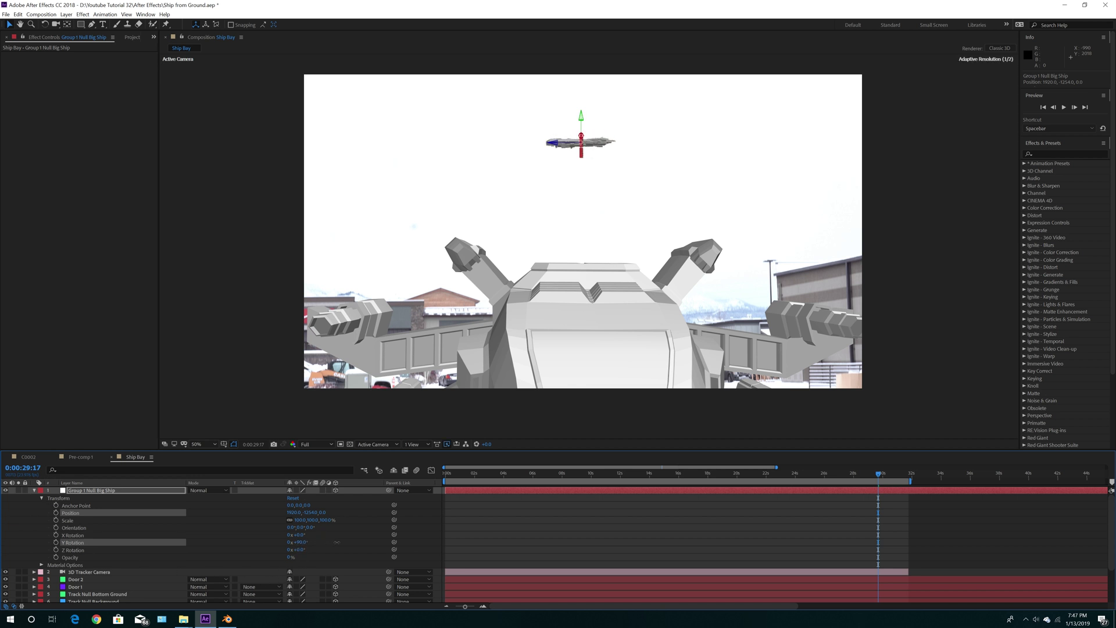
pyautogui.click(299, 542)
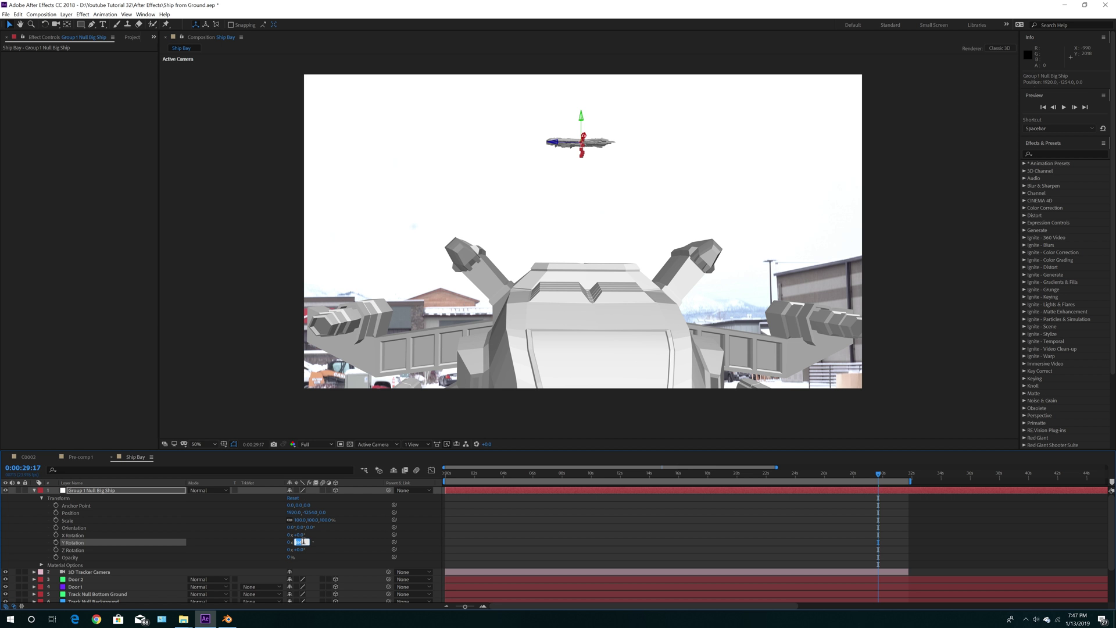
pyautogui.press('Return')
pyautogui.moveTo(306, 544); pyautogui.dragTo(566, 532)
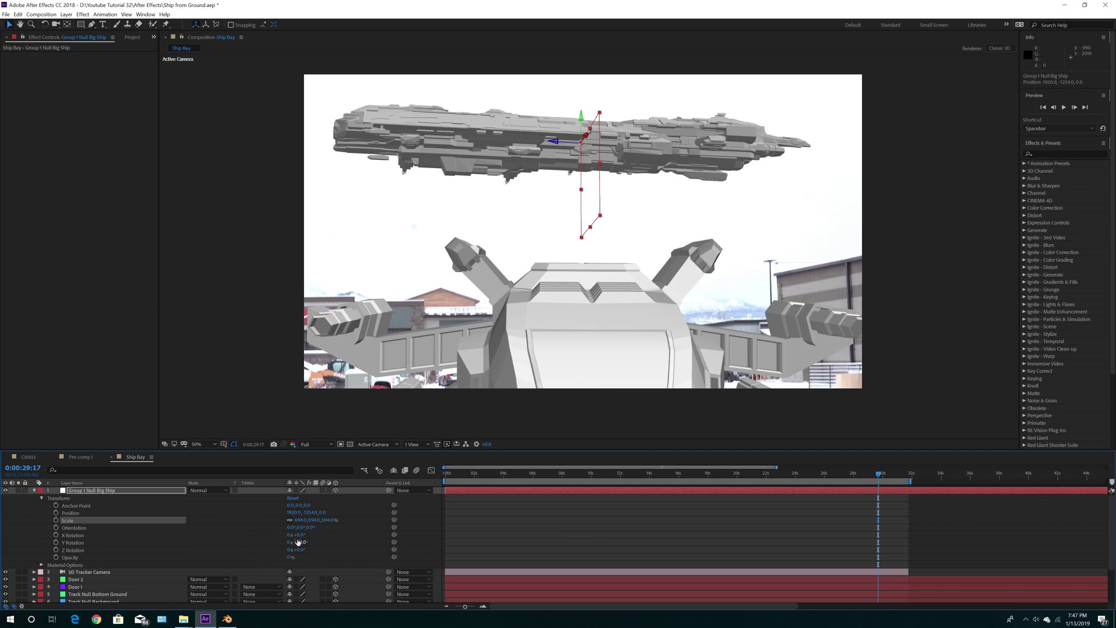
# Step: Fine-tune the Big Ship null's rotation to about 78° on Y with a slight negative tilt on X
pyautogui.moveTo(298, 542); pyautogui.dragTo(304, 543)
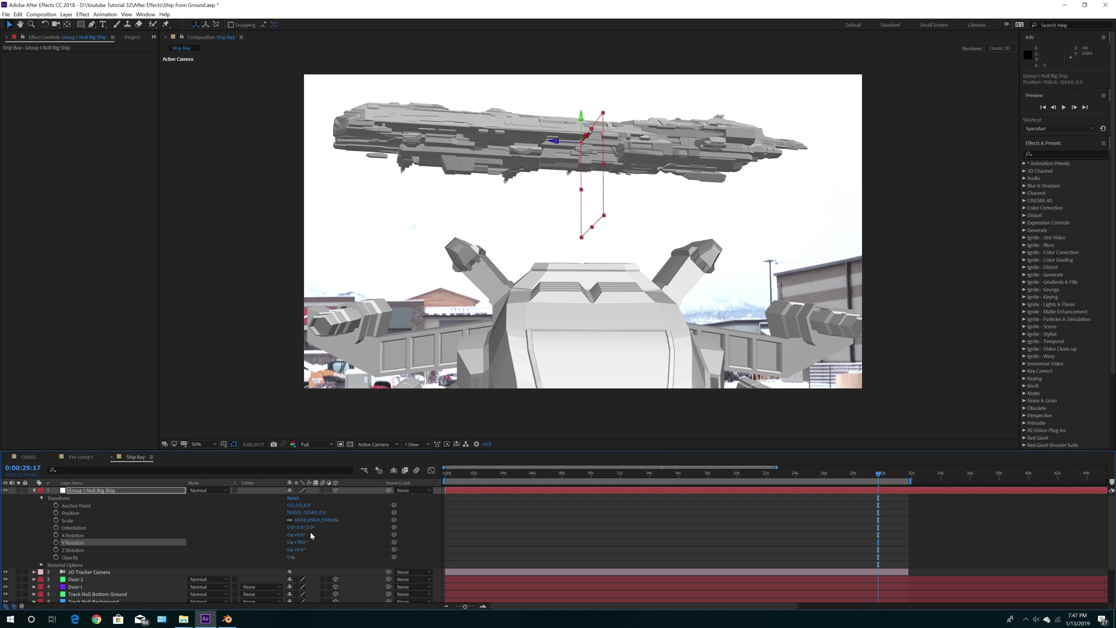
pyautogui.moveTo(297, 535); pyautogui.dragTo(293, 535)
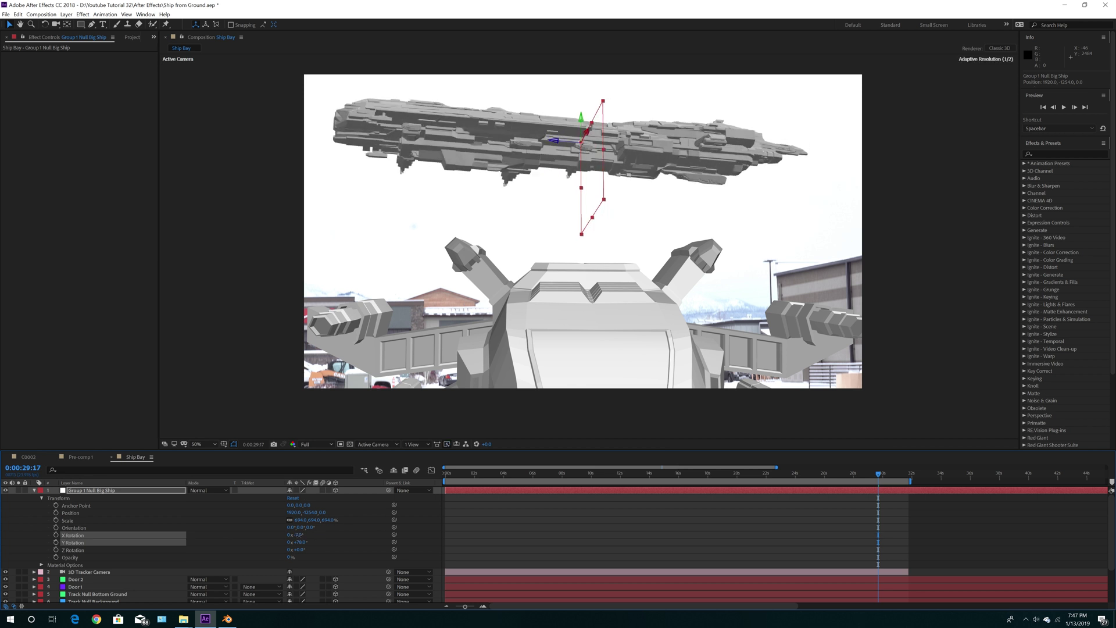
pyautogui.moveTo(298, 549); pyautogui.dragTo(300, 549)
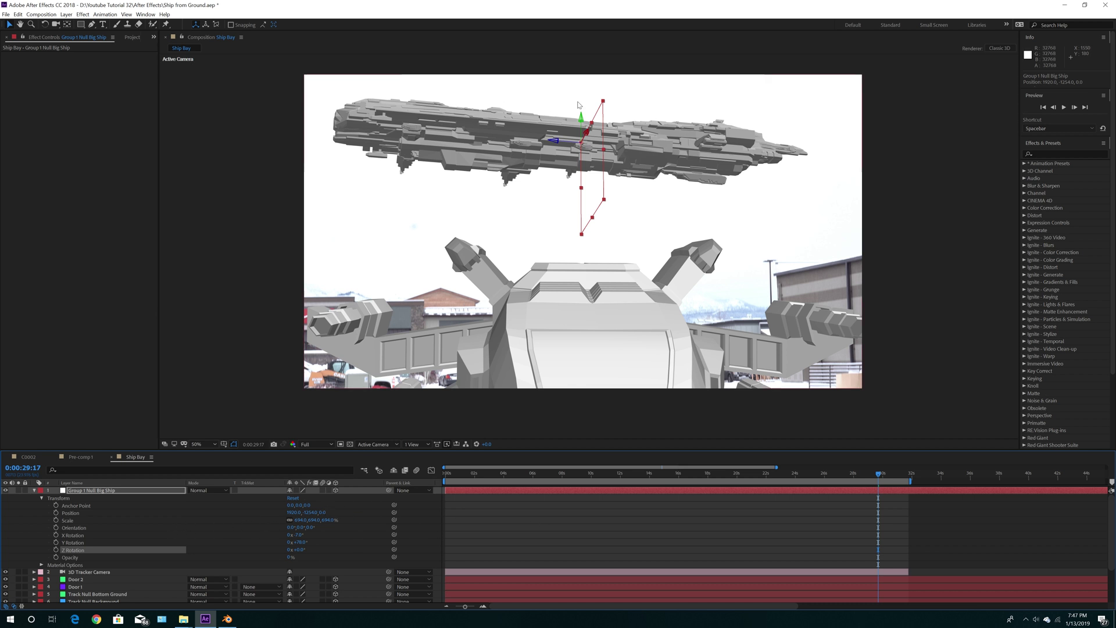
# Step: Move the Big Ship null sideways and higher into the sky above the fighter, to about X 2362, Y -2030, Z 199
pyautogui.moveTo(581, 120); pyautogui.dragTo(617, 108)
pyautogui.moveTo(882, 478)
pyautogui.mouseDown()
pyautogui.moveTo(854, 480)
pyautogui.moveTo(900, 483)
pyautogui.mouseUp()
pyautogui.moveTo(639, 172); pyautogui.dragTo(638, 103)
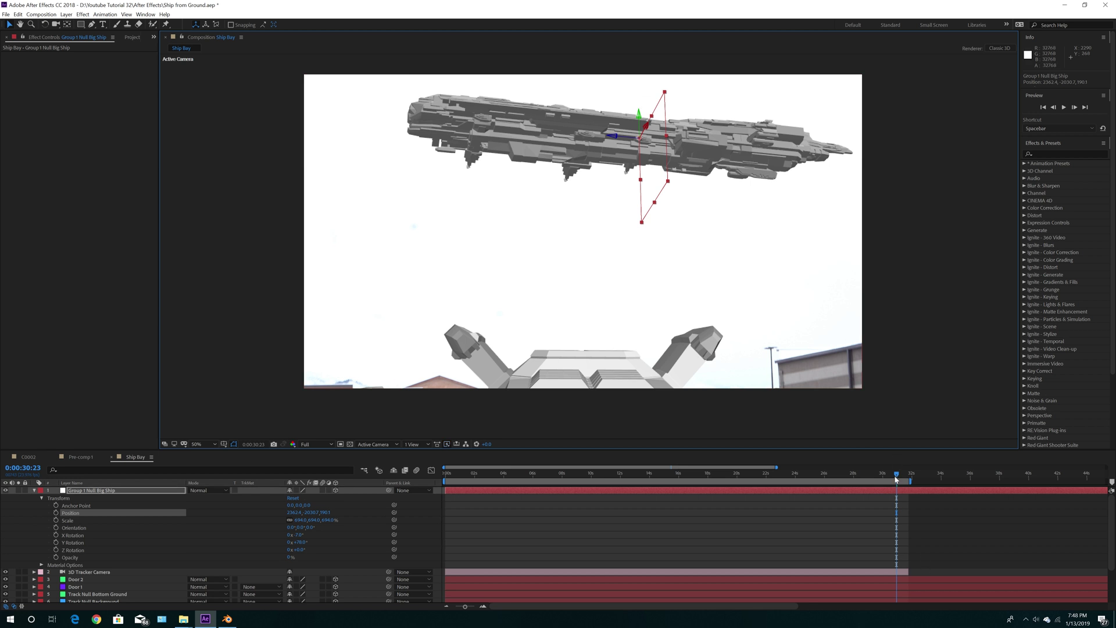
# Step: Trim the composition's work area end to 0:00:30:21 and scrub from the start to that frame to check the shot
pyautogui.moveTo(895, 479)
pyautogui.mouseDown()
pyautogui.moveTo(838, 491)
pyautogui.moveTo(896, 491)
pyautogui.mouseUp()
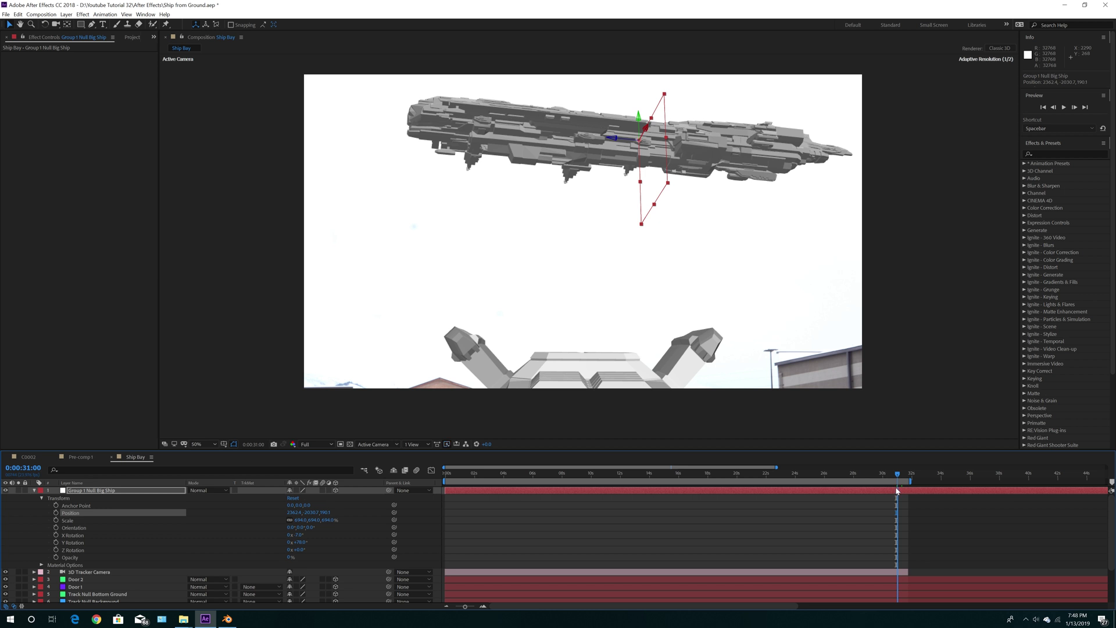
pyautogui.moveTo(895, 491); pyautogui.dragTo(895, 491)
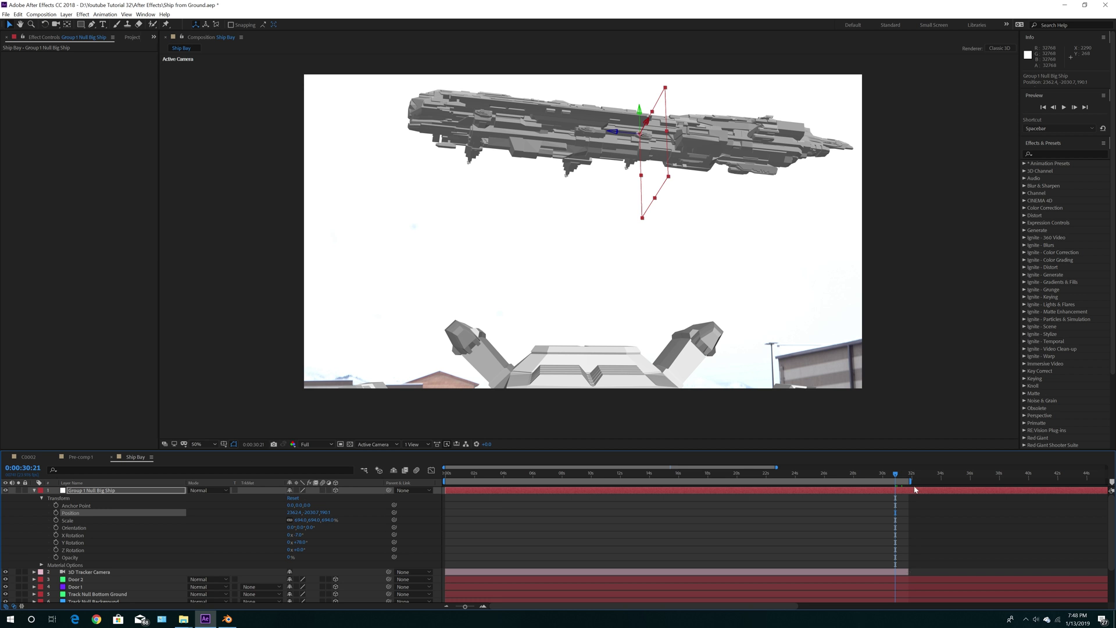
pyautogui.moveTo(910, 482); pyautogui.dragTo(903, 485)
pyautogui.scroll(-1, 902, 533)
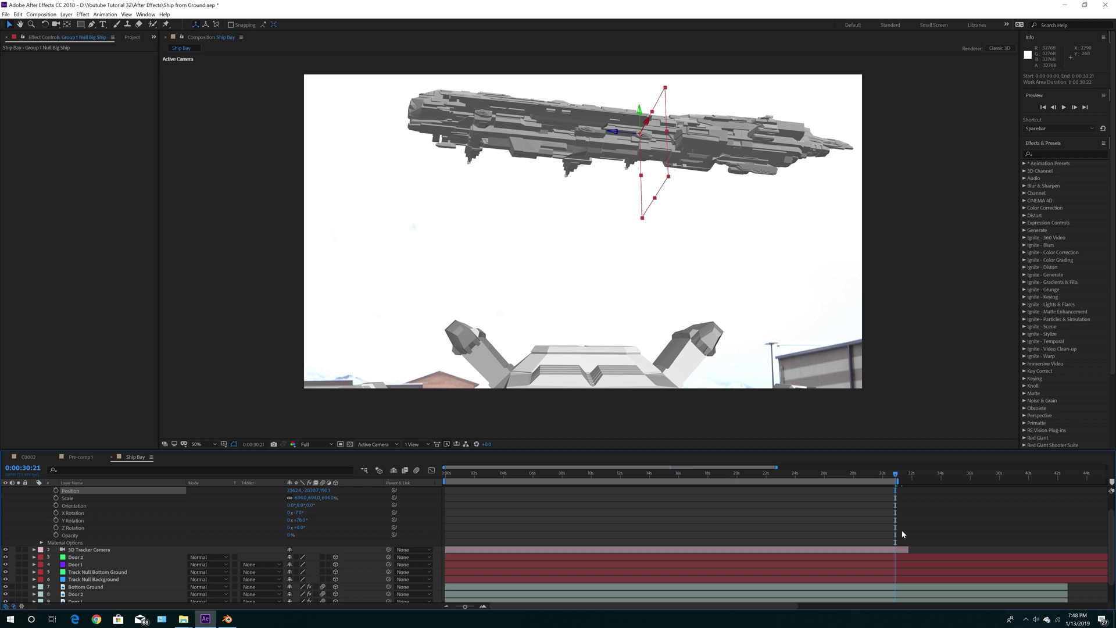
pyautogui.scroll(-1, 904, 533)
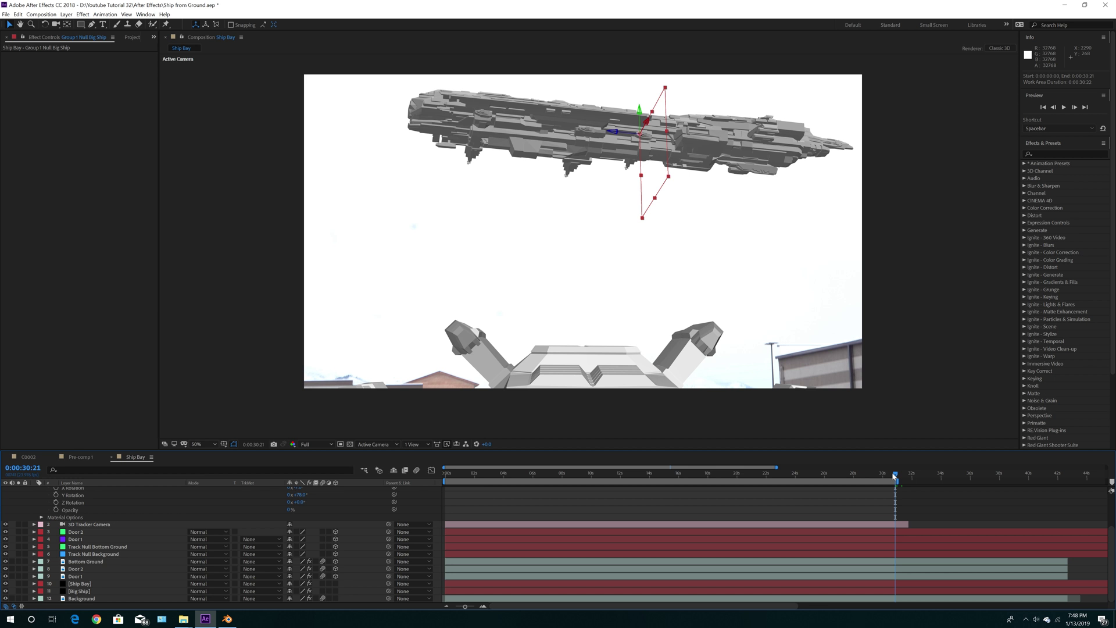
pyautogui.press('Home')
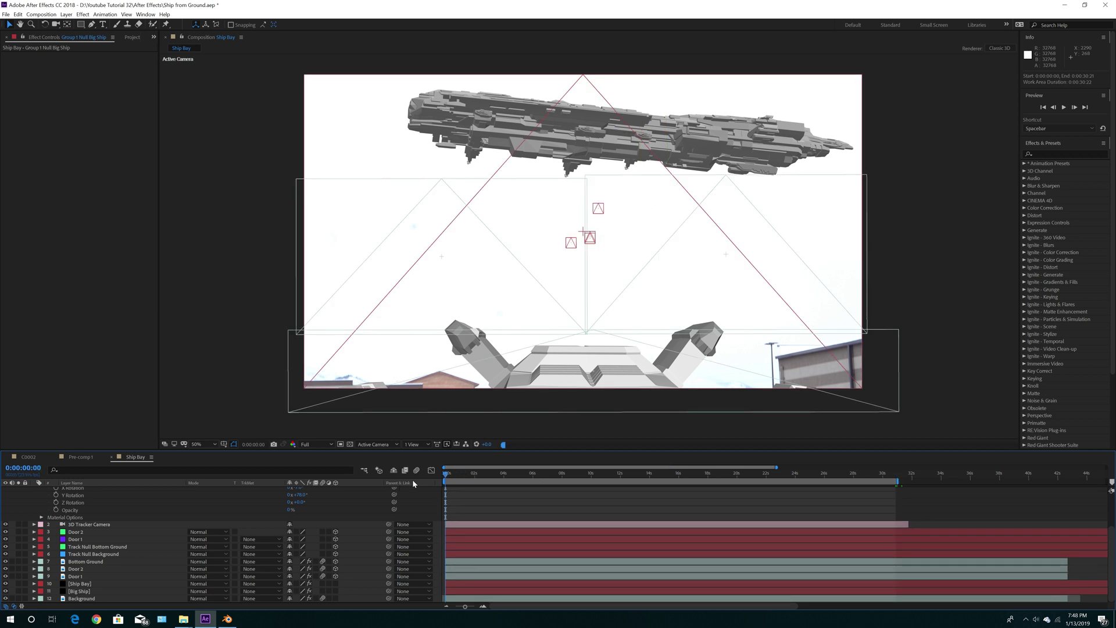
pyautogui.moveTo(446, 476); pyautogui.dragTo(895, 490)
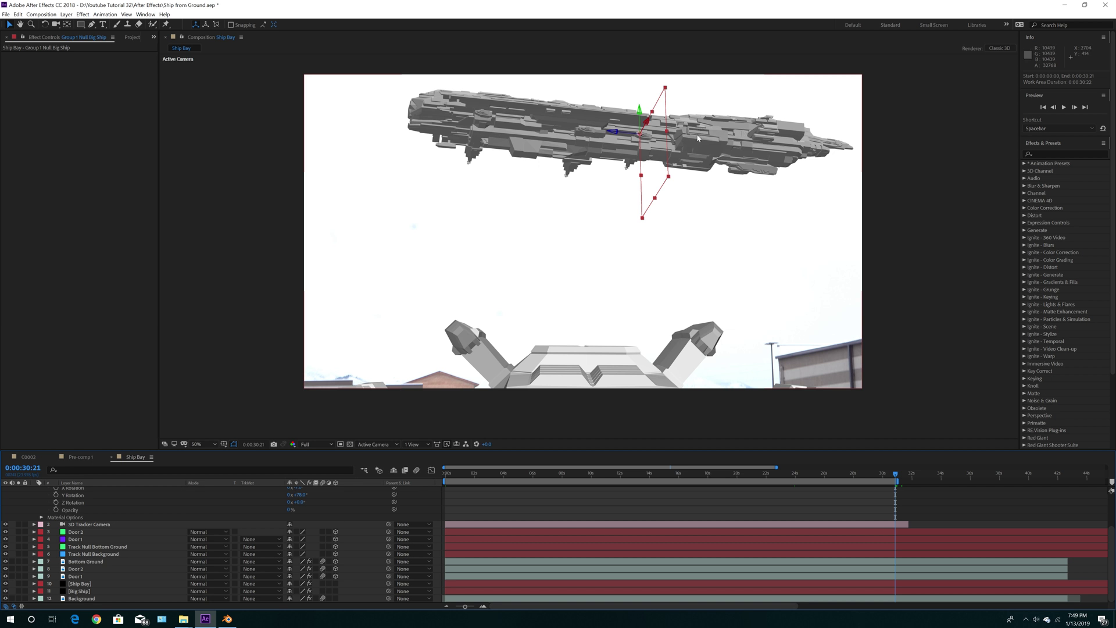
# Step: Scale the Big Ship null up to about 742% and turn its Y rotation to about 77°
pyautogui.scroll(3, 156, 553)
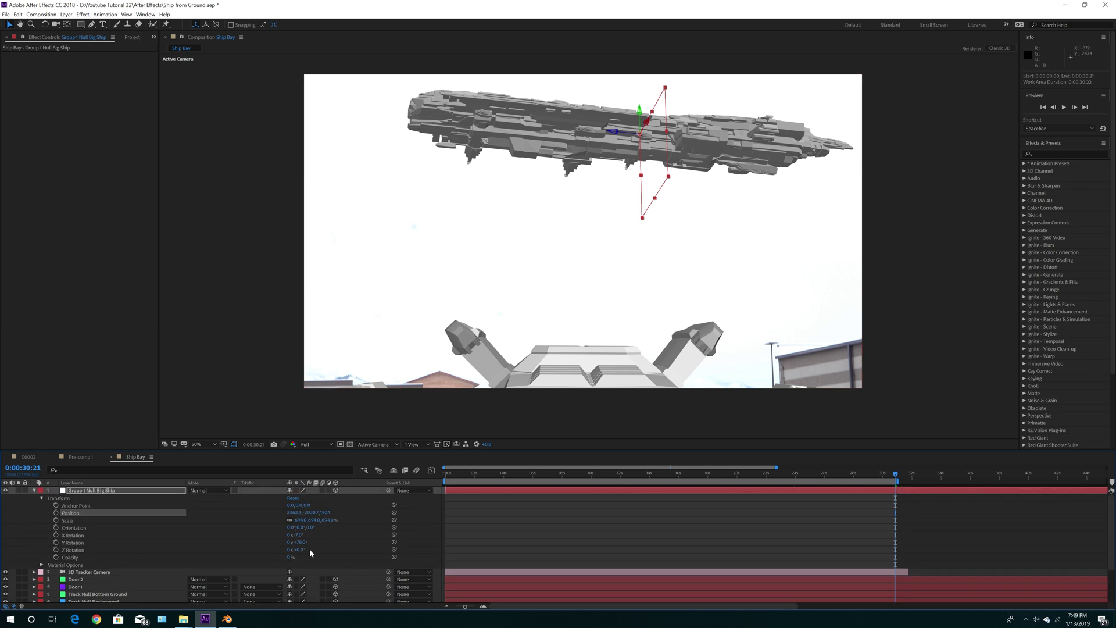
pyautogui.moveTo(297, 520)
pyautogui.mouseDown()
pyautogui.moveTo(333, 520)
pyautogui.moveTo(319, 521)
pyautogui.mouseUp()
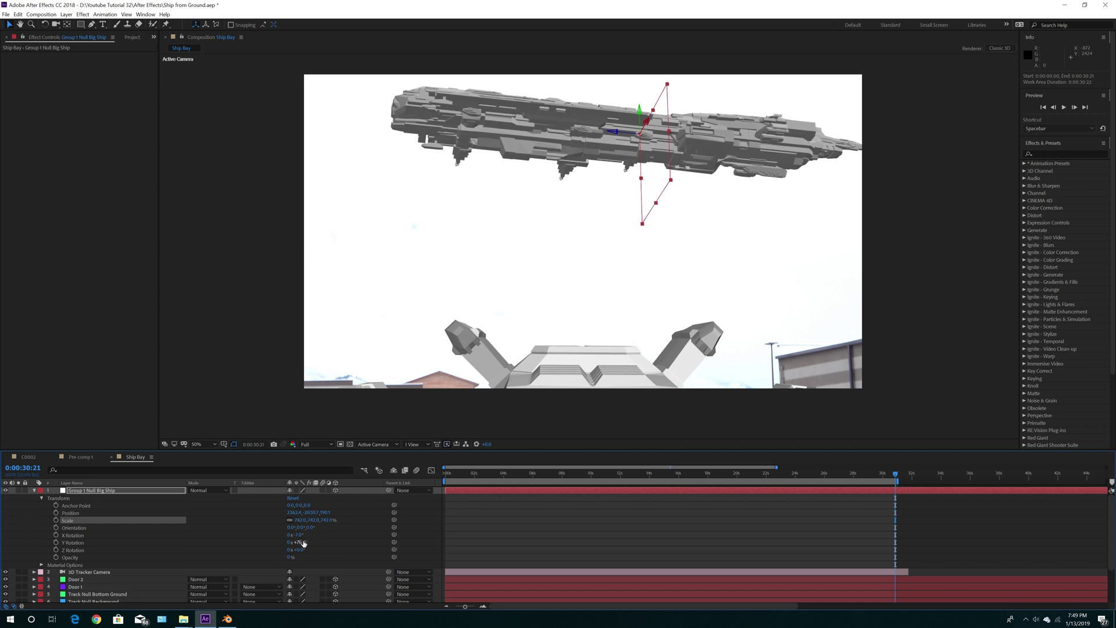
pyautogui.moveTo(305, 542); pyautogui.dragTo(304, 547)
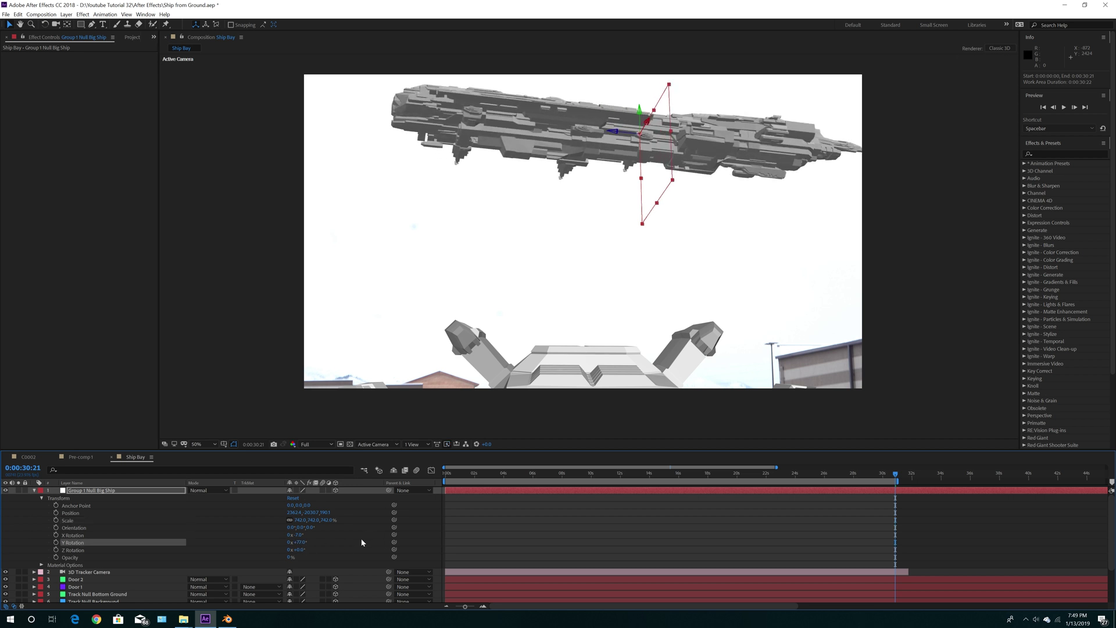
pyautogui.click(34, 491)
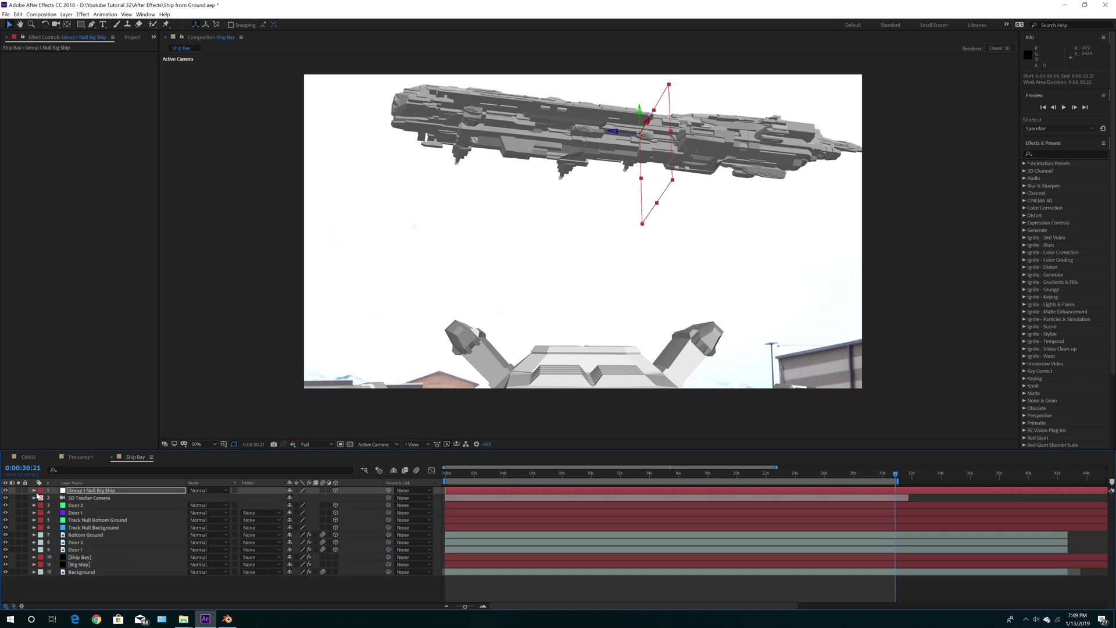
# Step: Enable fog in the Ship Bay layer's Element render settings and give it a light grey fog color
pyautogui.click(103, 557)
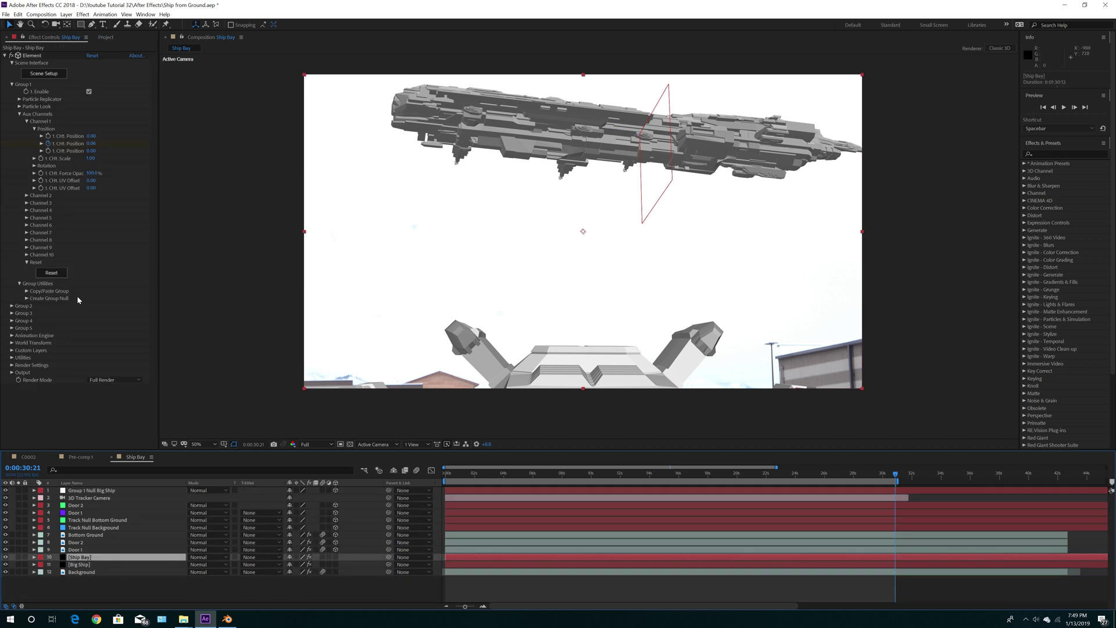
pyautogui.click(12, 366)
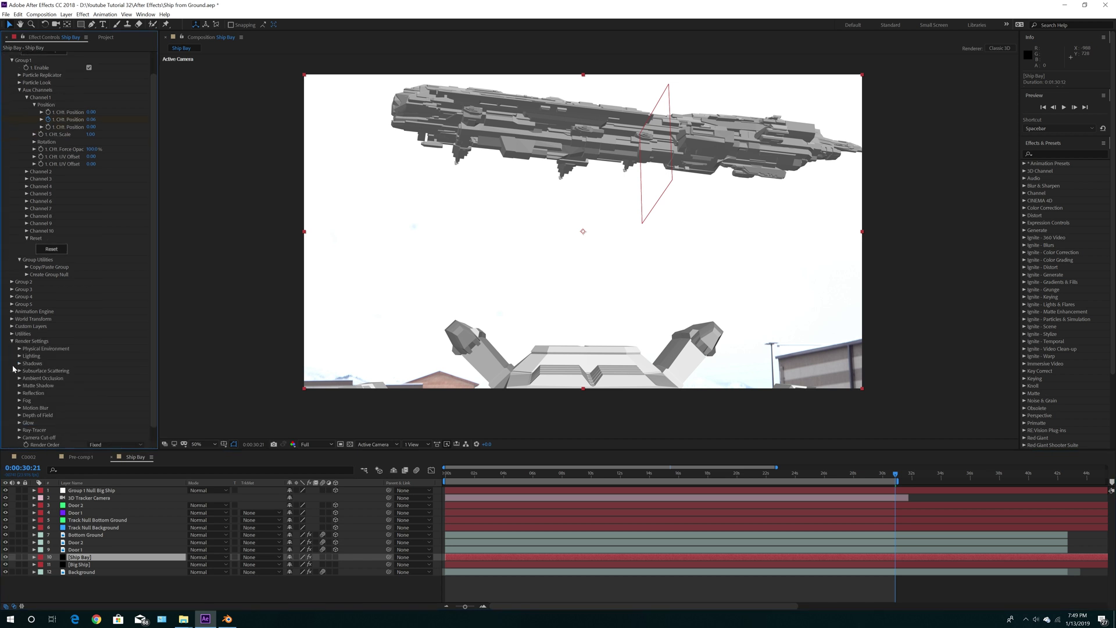
pyautogui.click(20, 401)
pyautogui.click(91, 416)
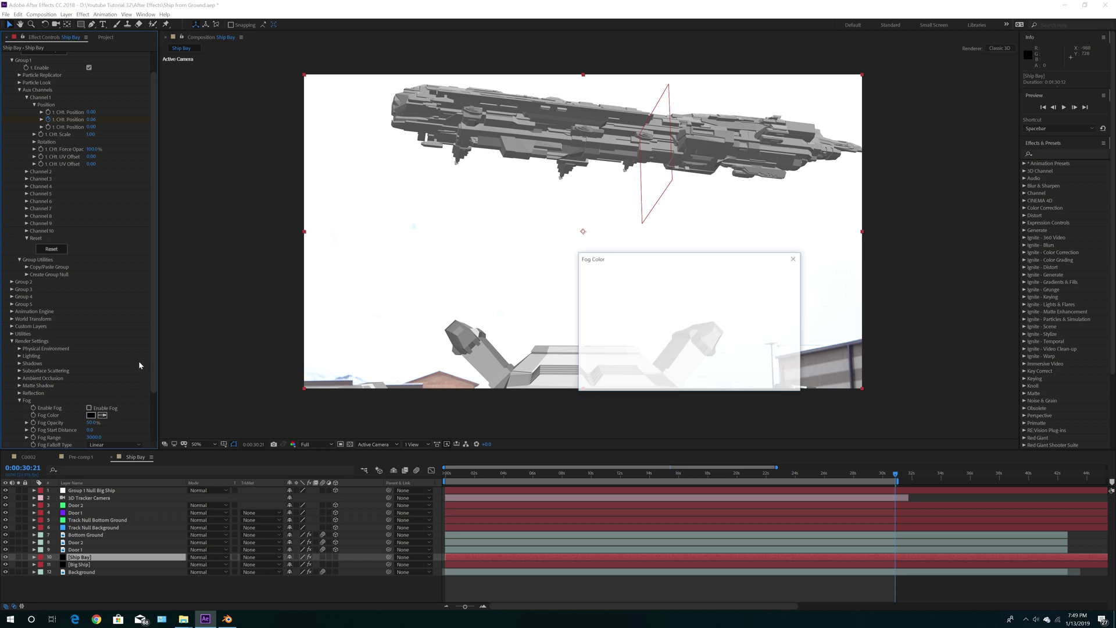
pyautogui.moveTo(591, 300); pyautogui.dragTo(575, 291)
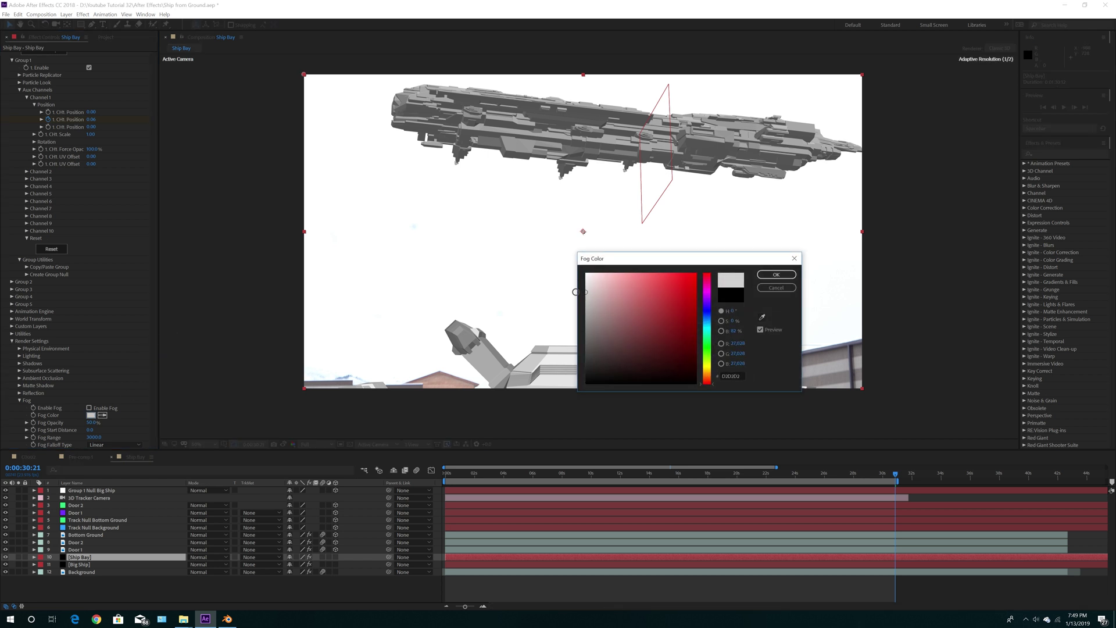
pyautogui.click(775, 275)
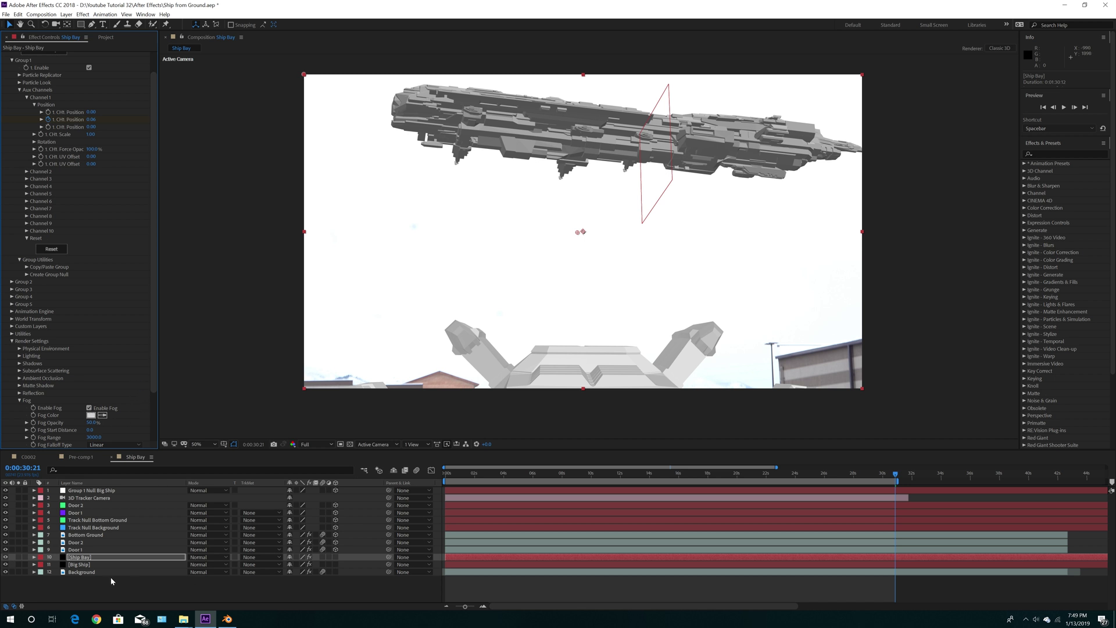
pyautogui.click(92, 559)
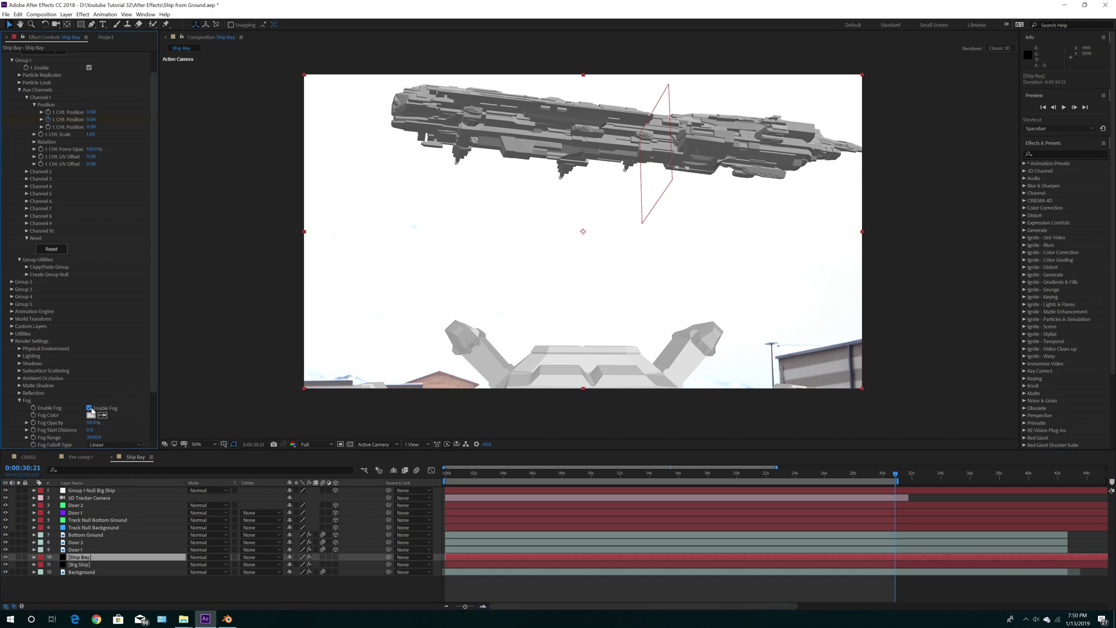
# Step: Enable fog in the Big Ship layer's Element render settings with a near-white fog color
pyautogui.click(87, 564)
pyautogui.click(17, 216)
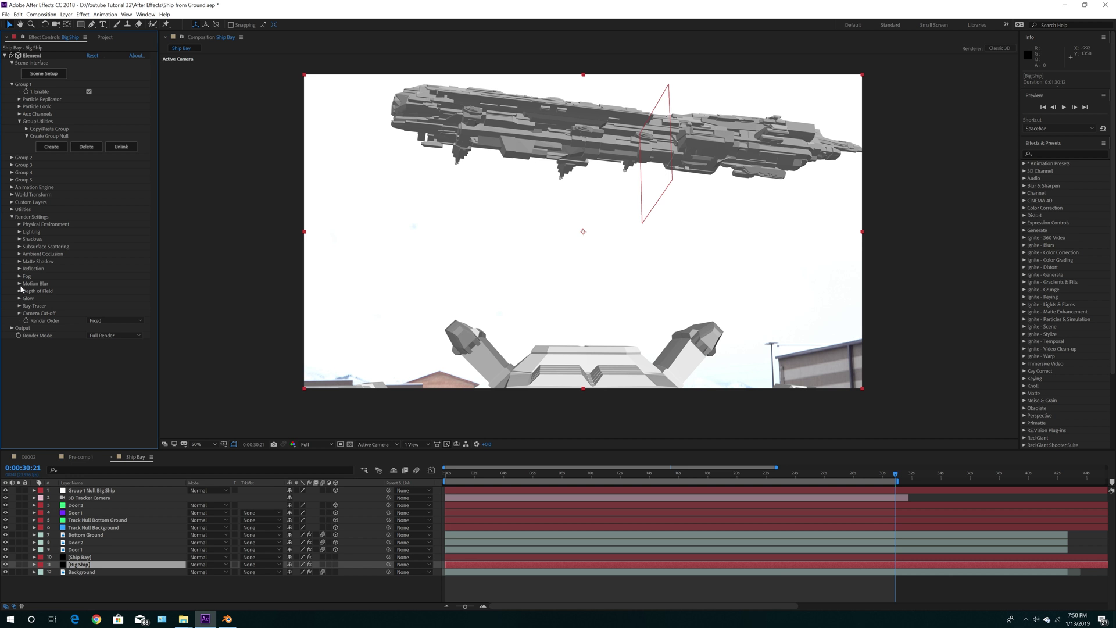
pyautogui.click(20, 276)
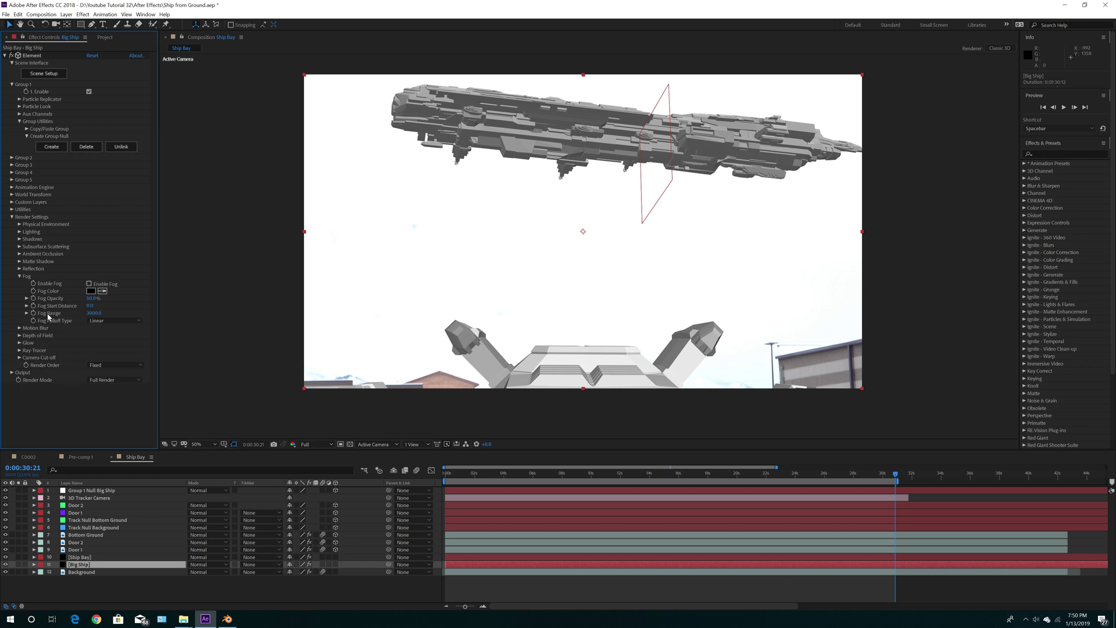
pyautogui.click(91, 291)
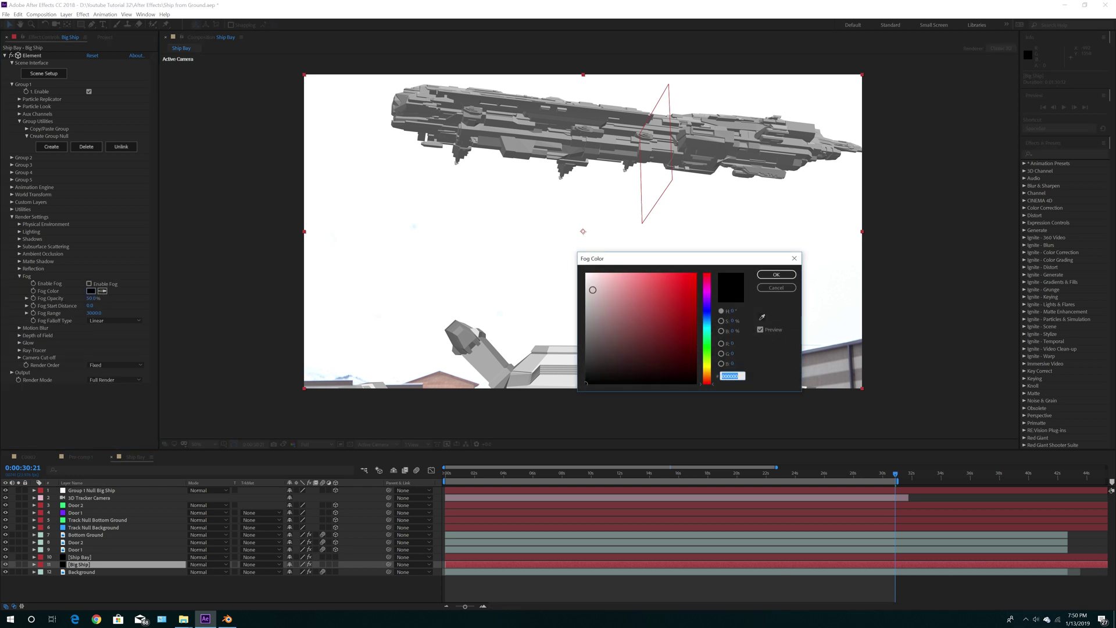
pyautogui.write('ffffff')
pyautogui.click(776, 274)
pyautogui.click(91, 284)
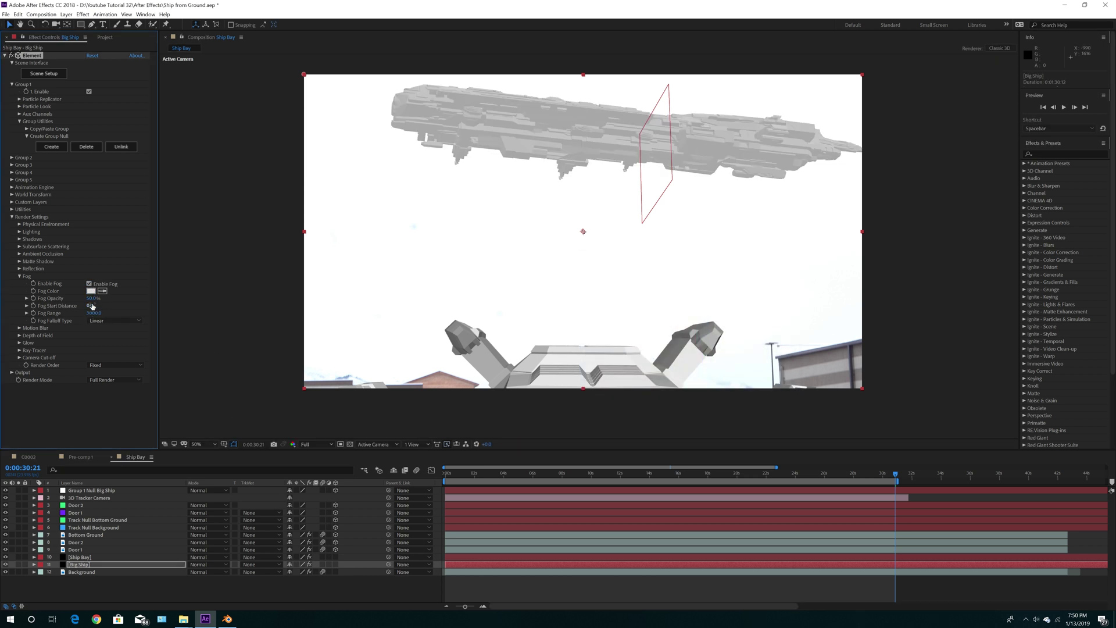
# Step: Raise the Big Ship layer's fog opacity above 50% and scrub from the first frame to 0:00:30:21 to check the result
pyautogui.moveTo(103, 299); pyautogui.dragTo(104, 303)
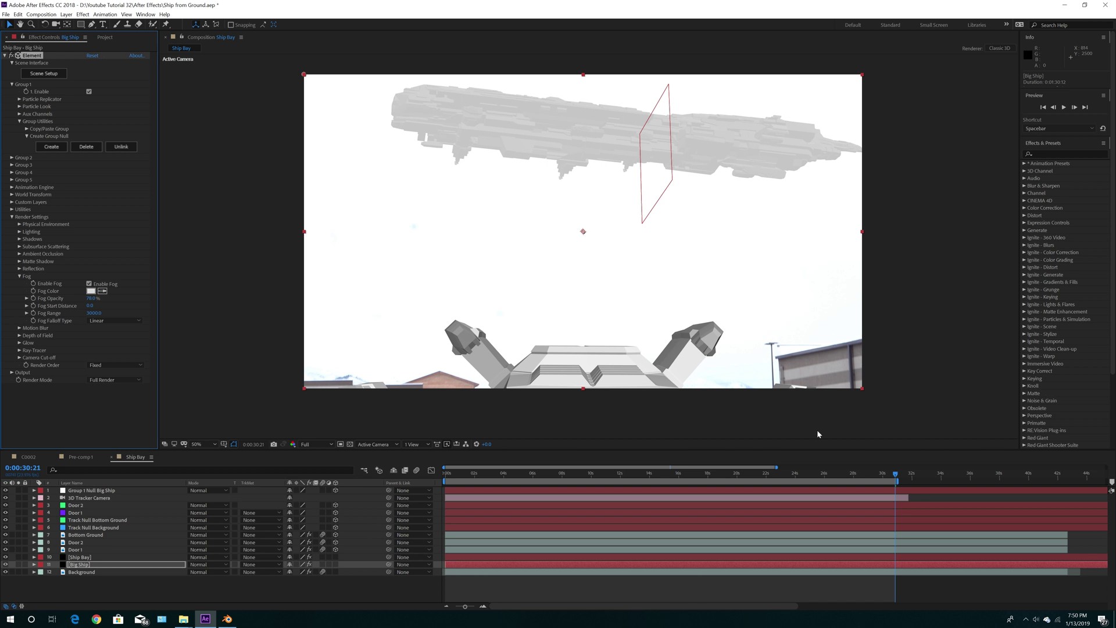
pyautogui.click(448, 475)
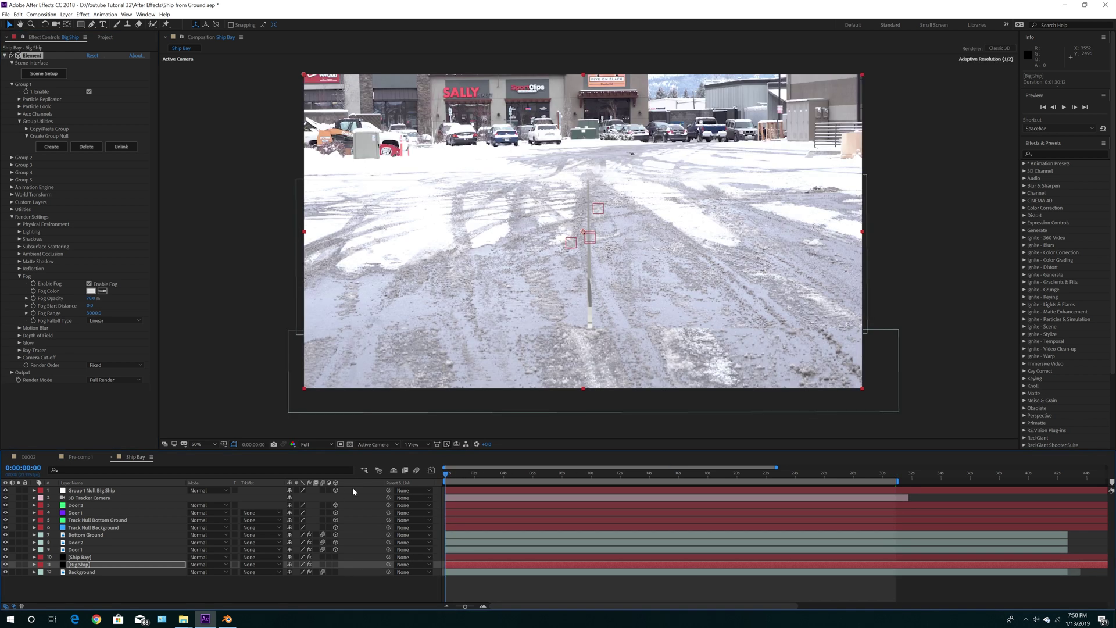
pyautogui.moveTo(446, 476); pyautogui.dragTo(896, 481)
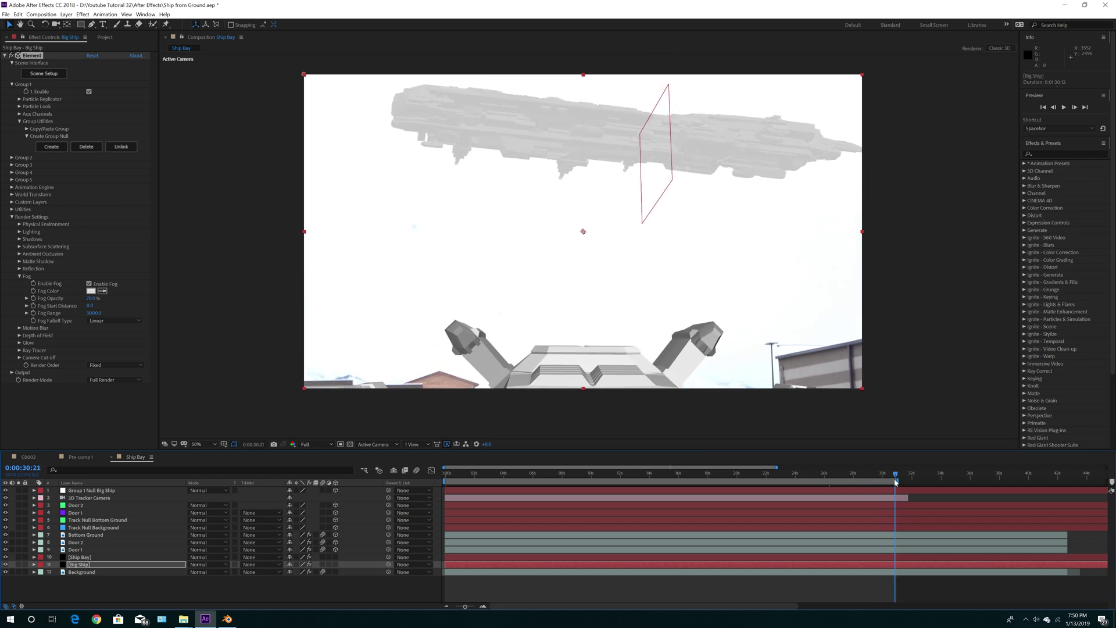